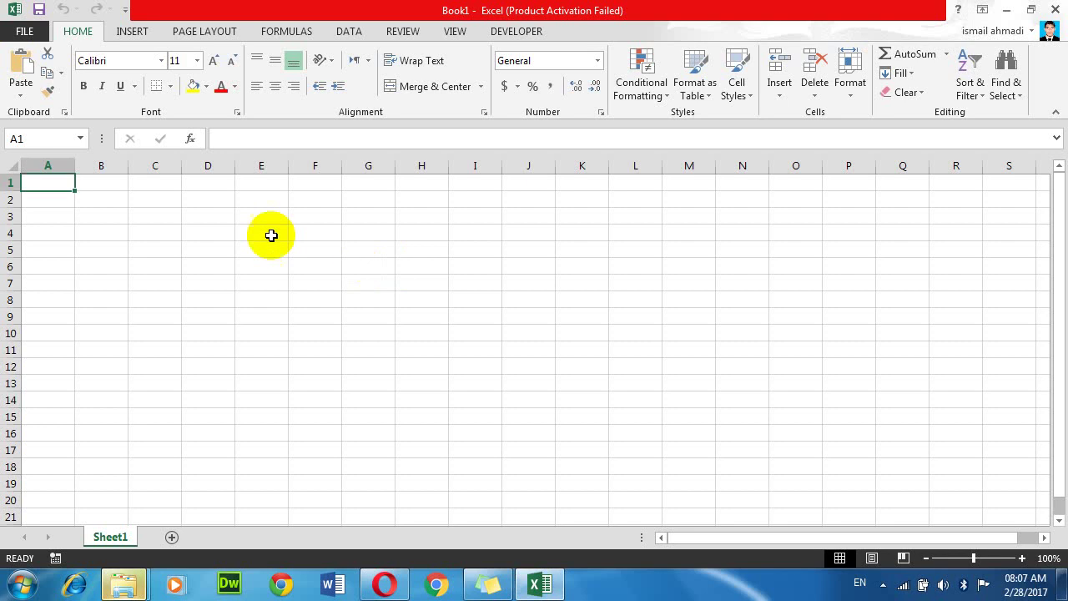
# Practise selecting cells E4, K6, K8, F8 and the range G5:J14
pyautogui.click(270, 233)
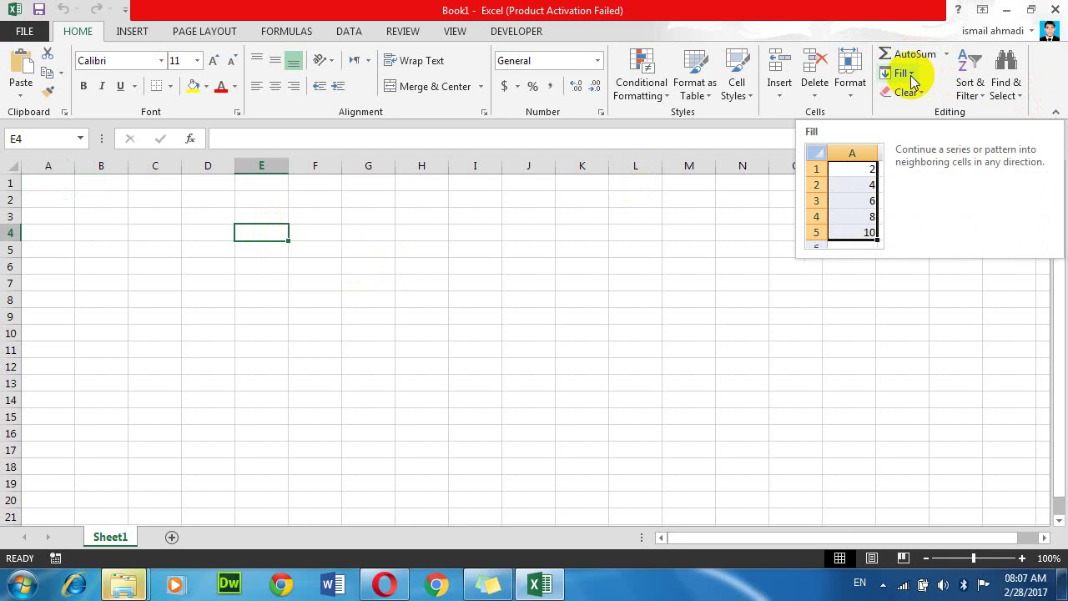
pyautogui.click(570, 270)
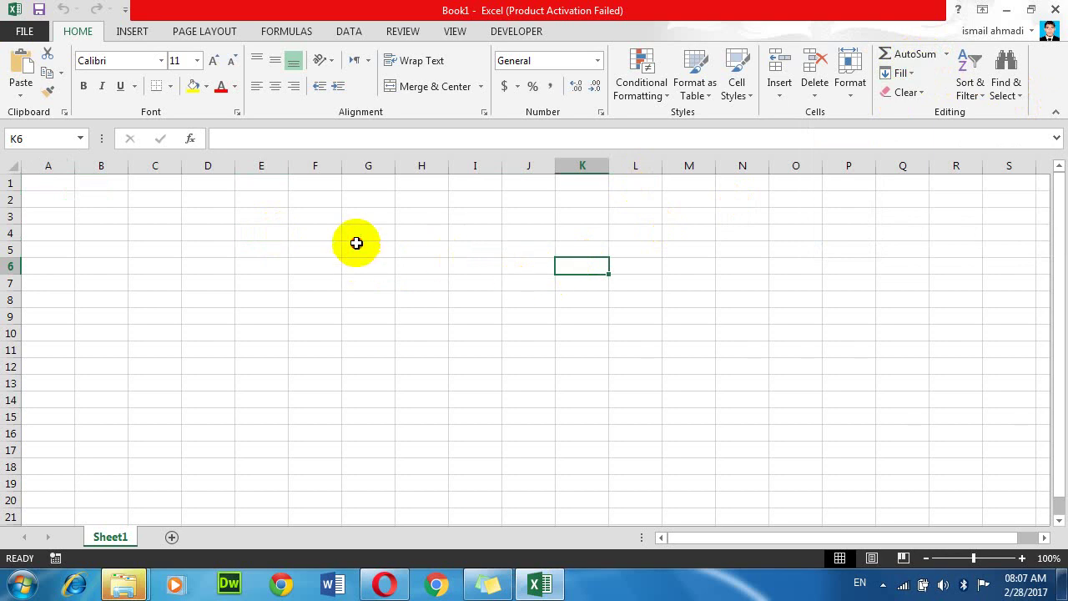
pyautogui.moveTo(357, 242); pyautogui.dragTo(536, 395)
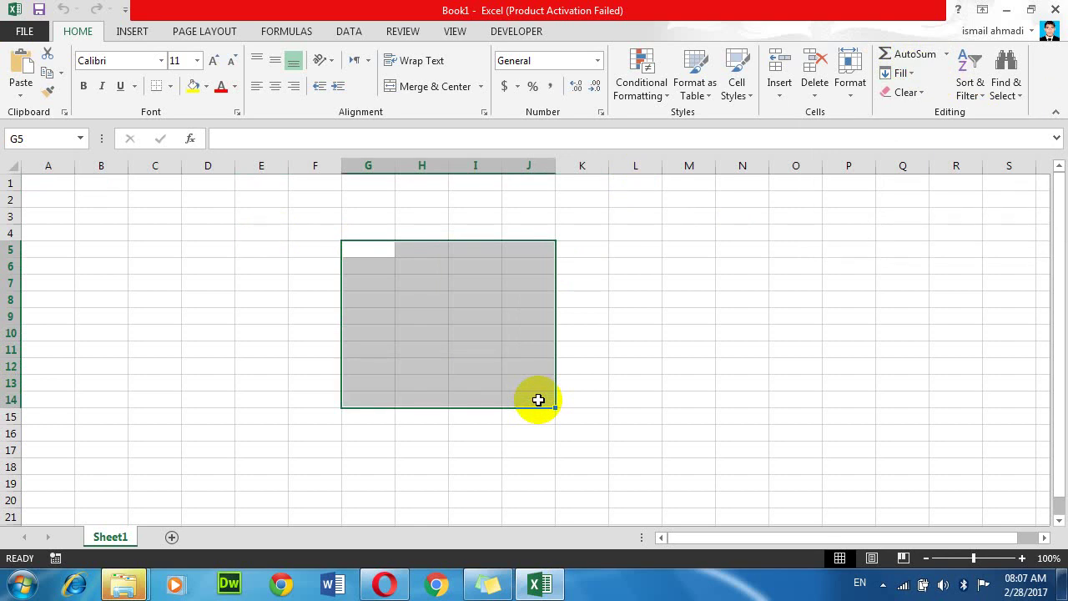
pyautogui.click(569, 299)
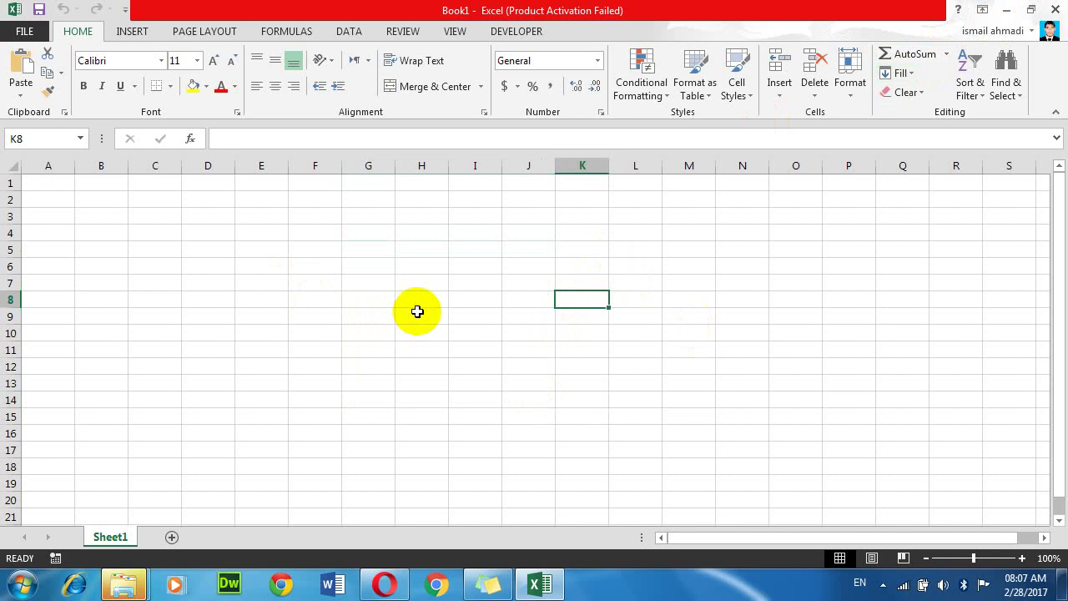
pyautogui.click(307, 299)
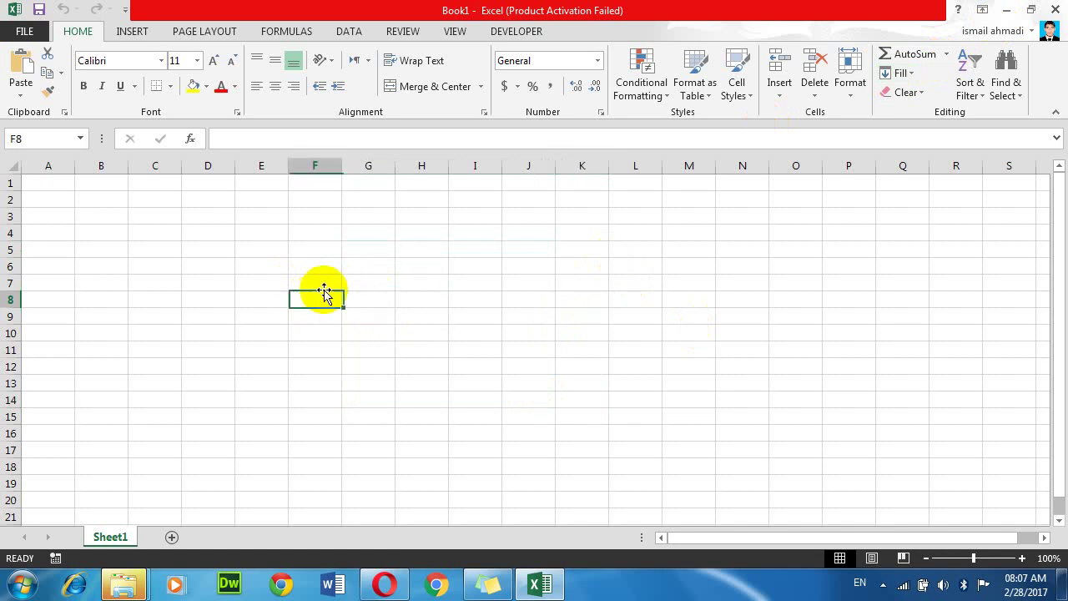
# Type a sample name in G8 and copy it into G9:G18 with Fill Down
pyautogui.click(377, 292)
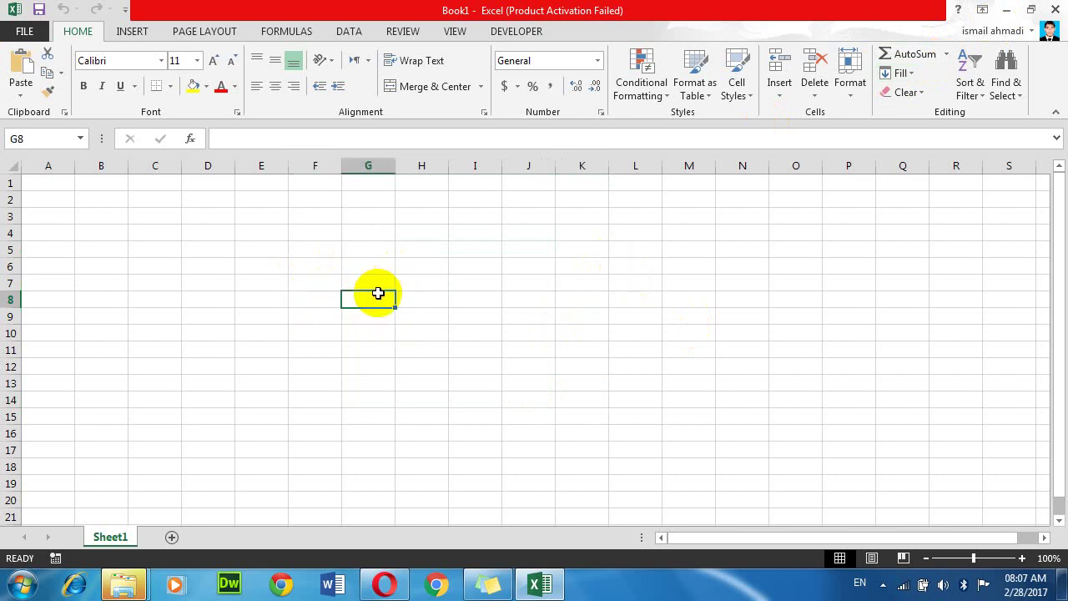
pyautogui.write('Rokhan')
pyautogui.press('Return')
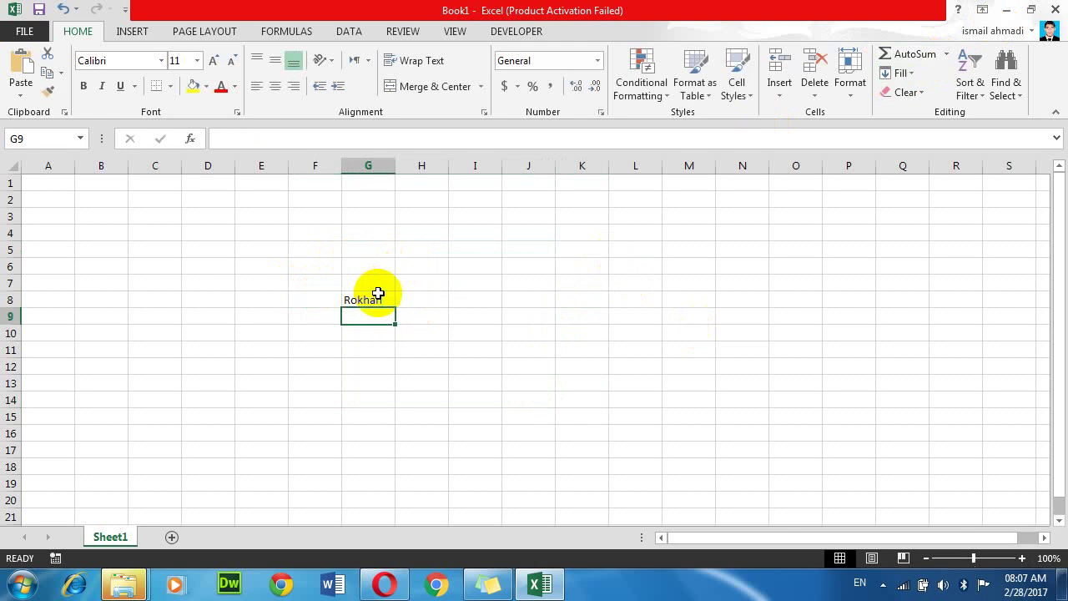
pyautogui.moveTo(379, 293); pyautogui.dragTo(369, 465)
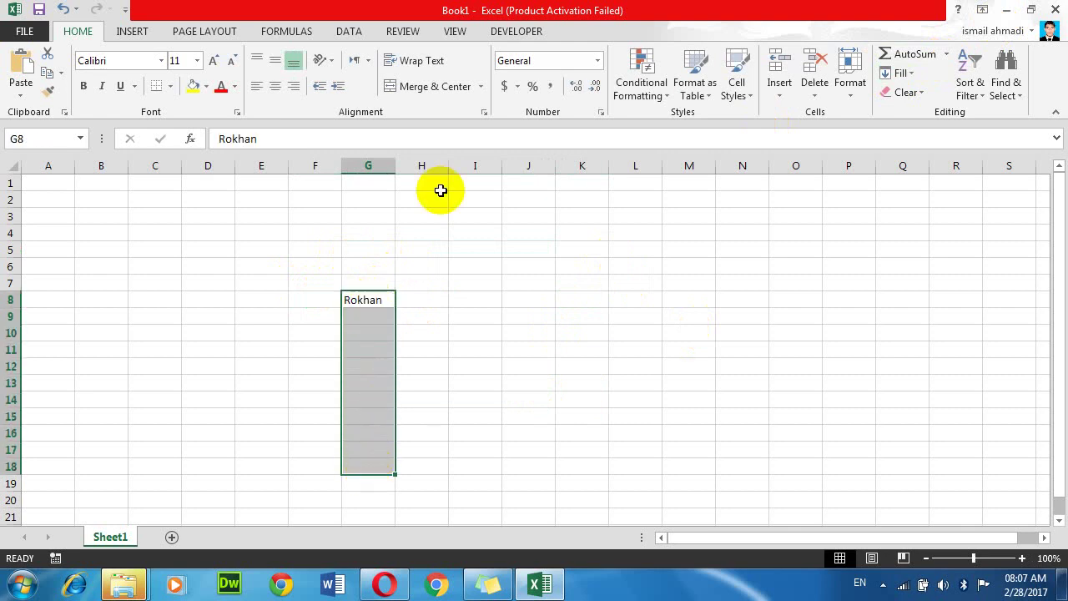
pyautogui.click(898, 73)
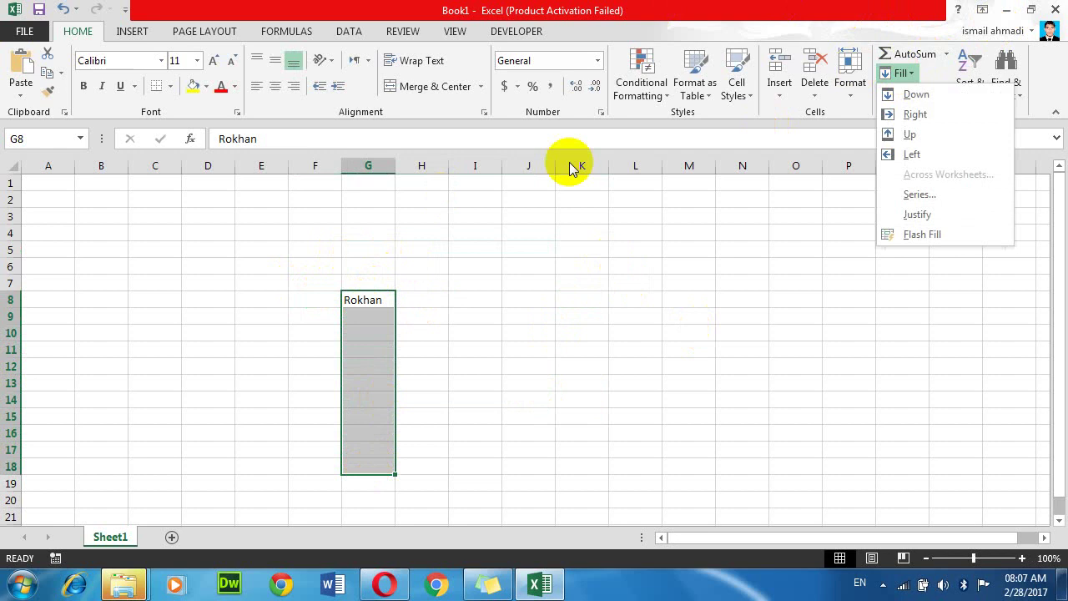
pyautogui.click(546, 363)
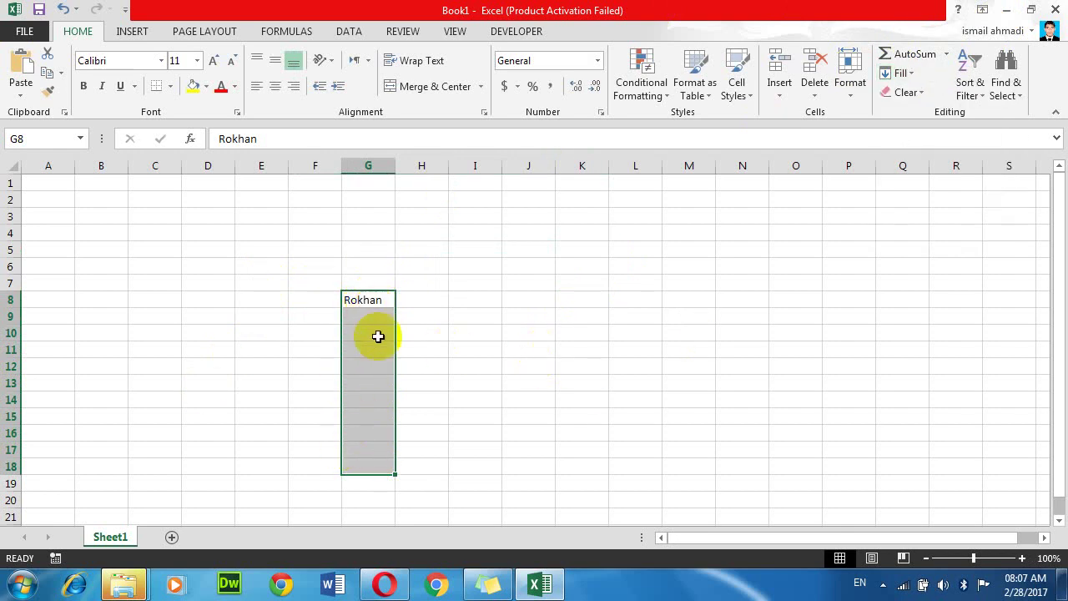
pyautogui.click(900, 73)
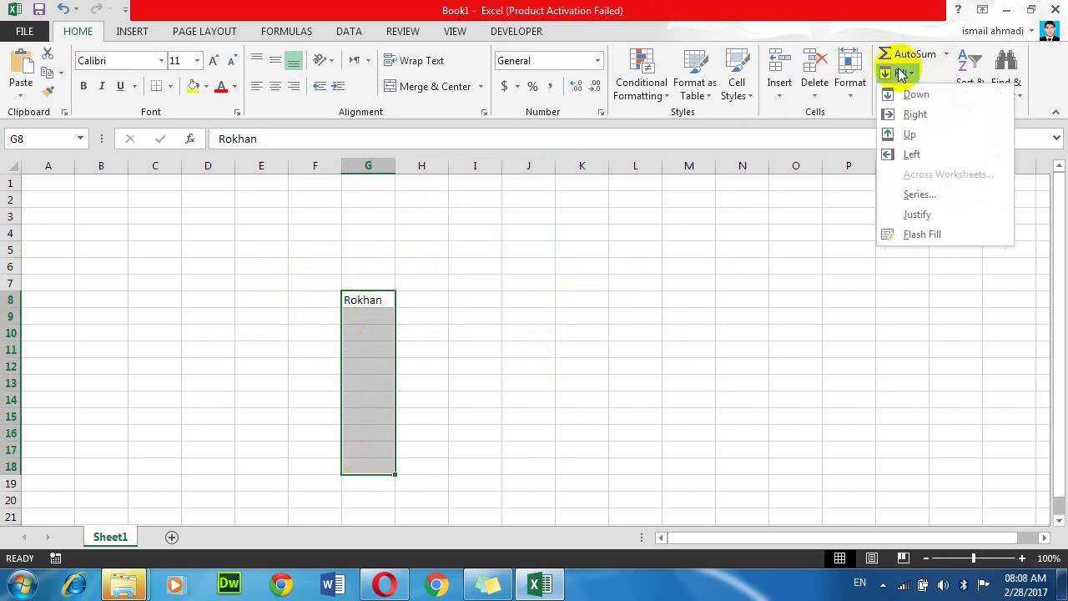
pyautogui.click(918, 94)
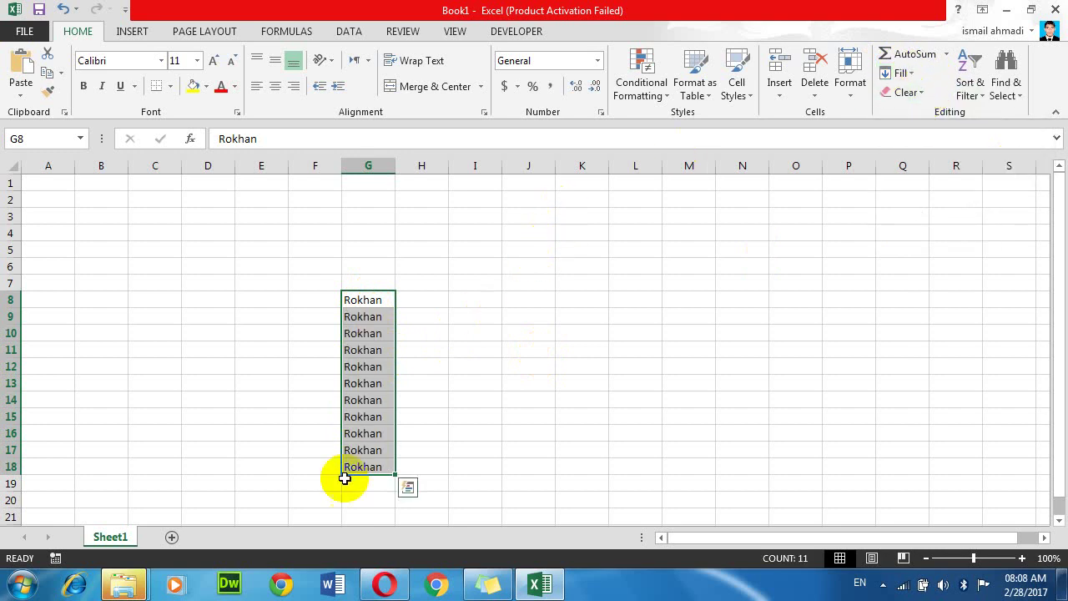
pyautogui.moveTo(376, 300); pyautogui.dragTo(380, 184)
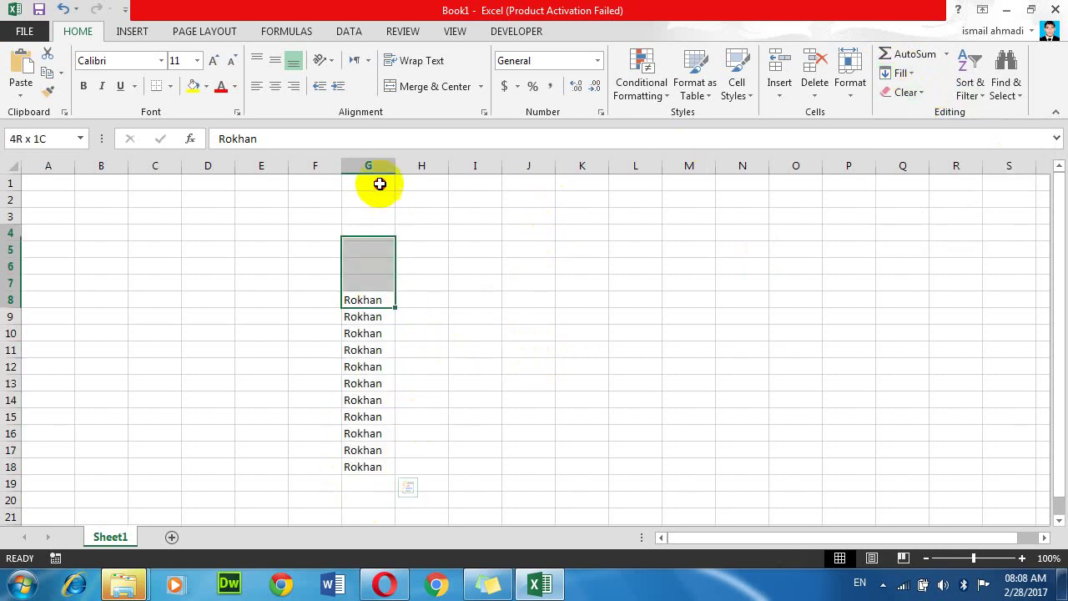
# Copy the name up from G8 into G1:G7 with Fill Up
pyautogui.click(897, 92)
pyautogui.click(892, 76)
pyautogui.click(892, 76)
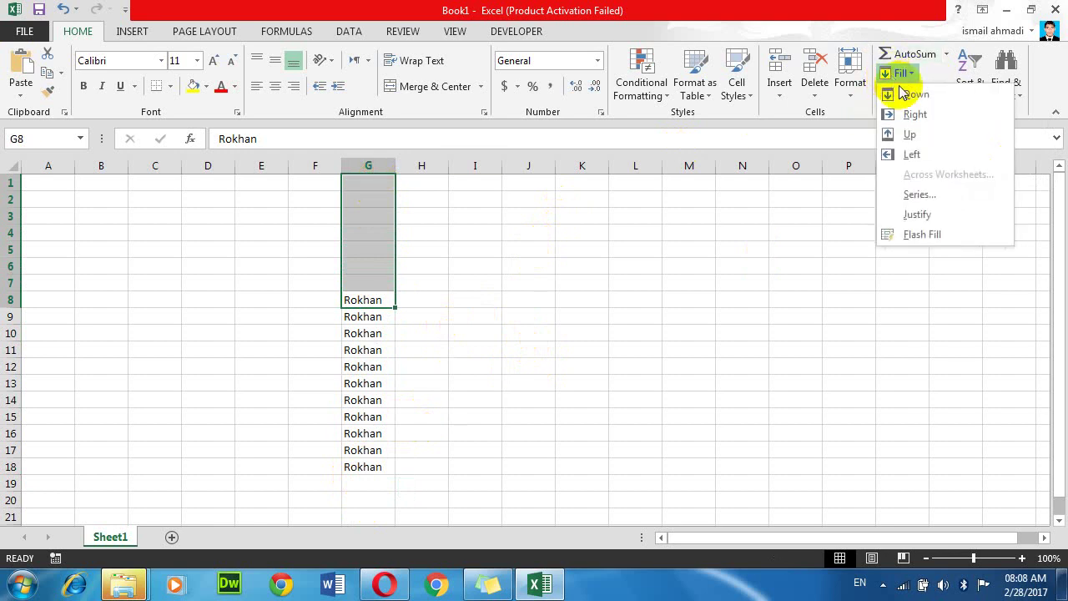
pyautogui.click(915, 134)
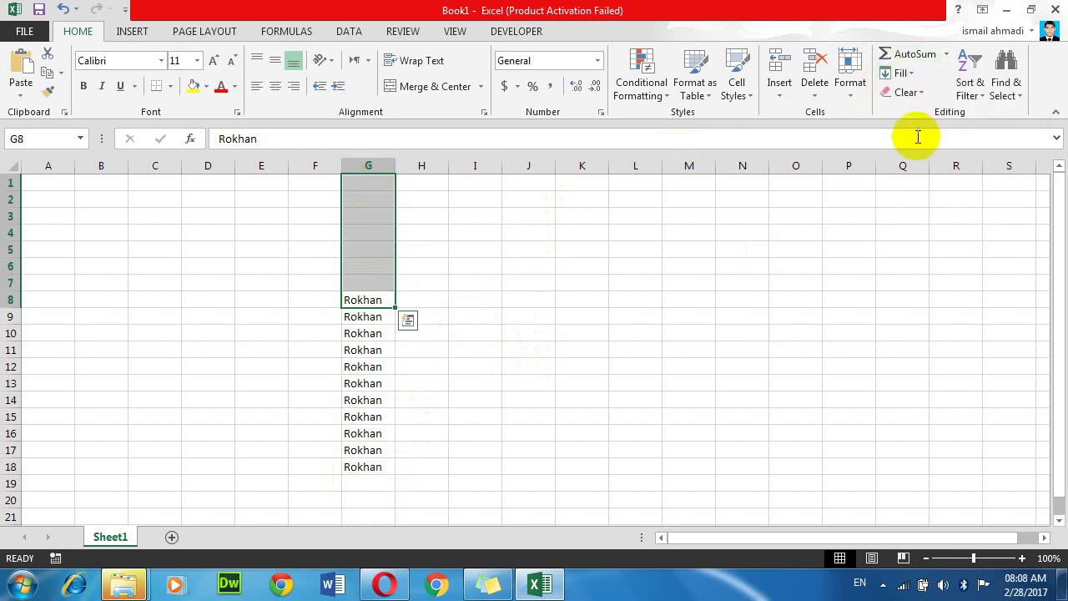
# Fill the name right through column N and left through column A, covering A1:N18
pyautogui.click(543, 249)
pyautogui.moveTo(373, 186)
pyautogui.mouseDown()
pyautogui.moveTo(398, 309)
pyautogui.moveTo(743, 470)
pyautogui.mouseUp()
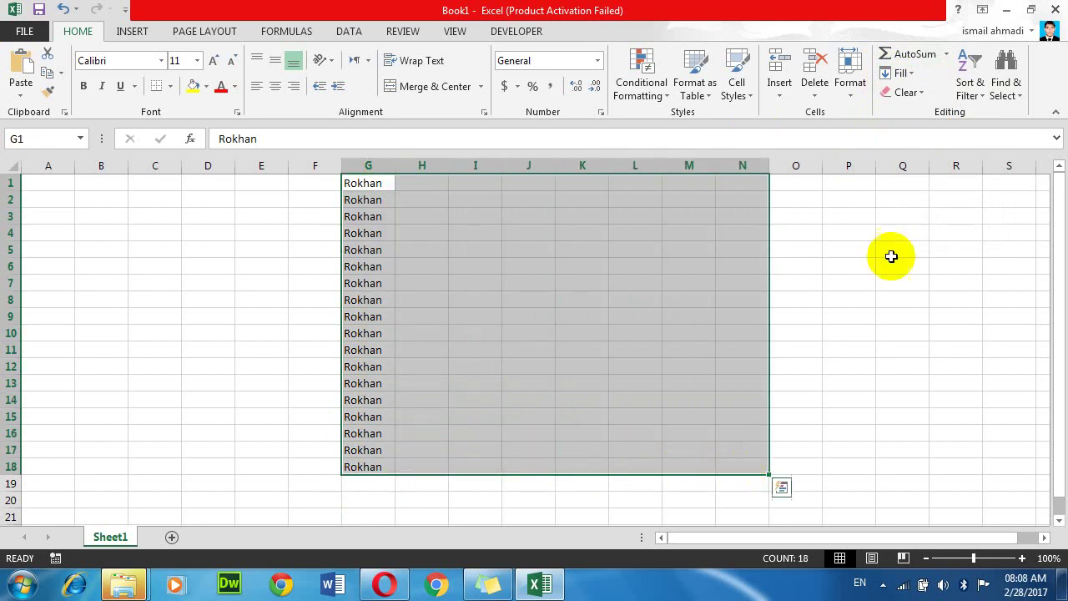
pyautogui.click(905, 81)
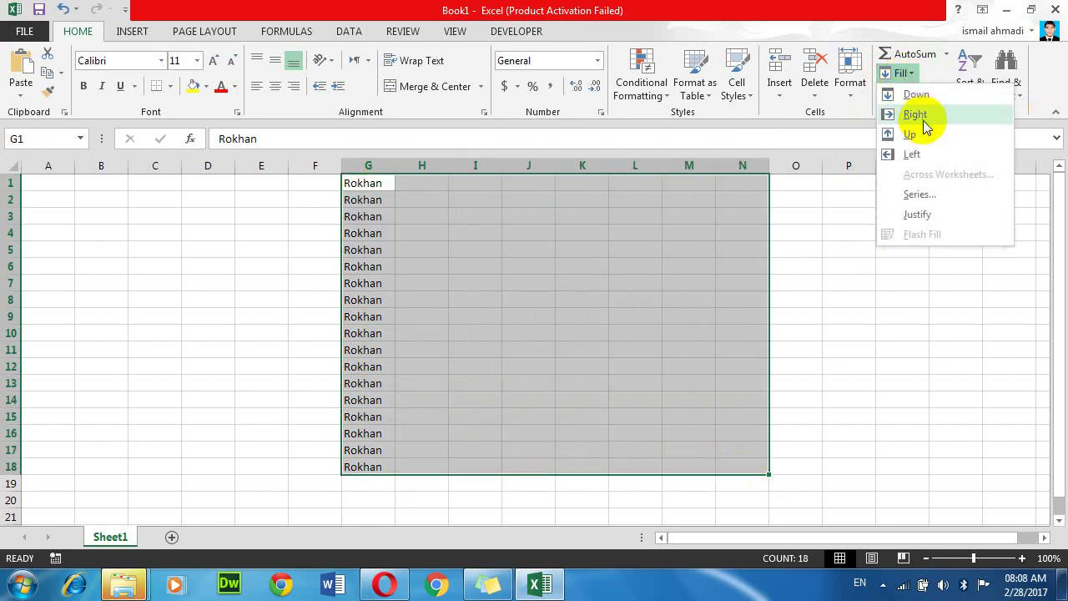
pyautogui.click(920, 112)
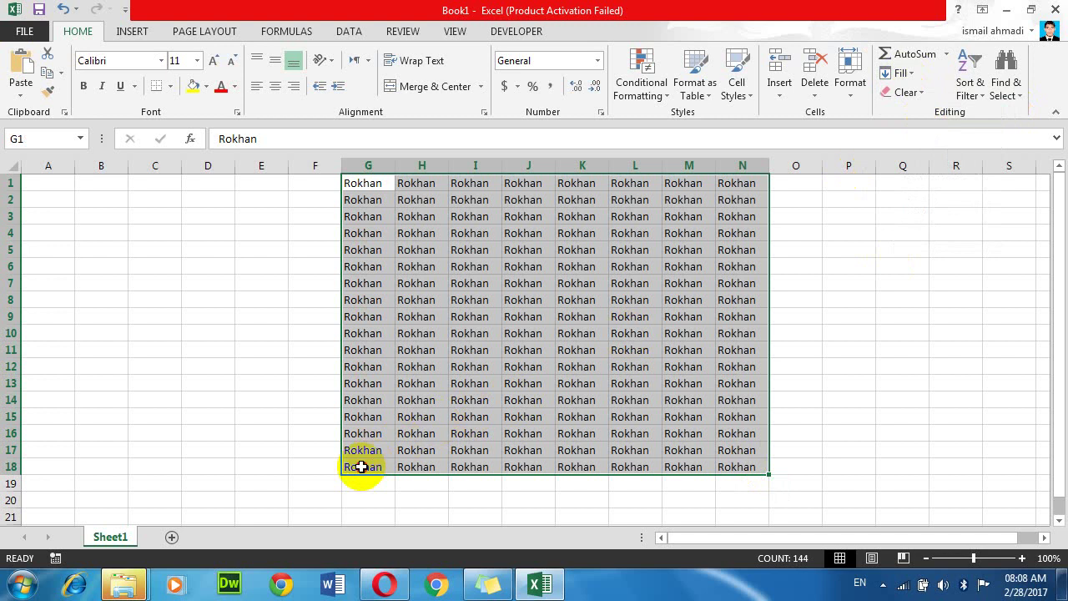
pyautogui.moveTo(360, 462); pyautogui.dragTo(2, 124)
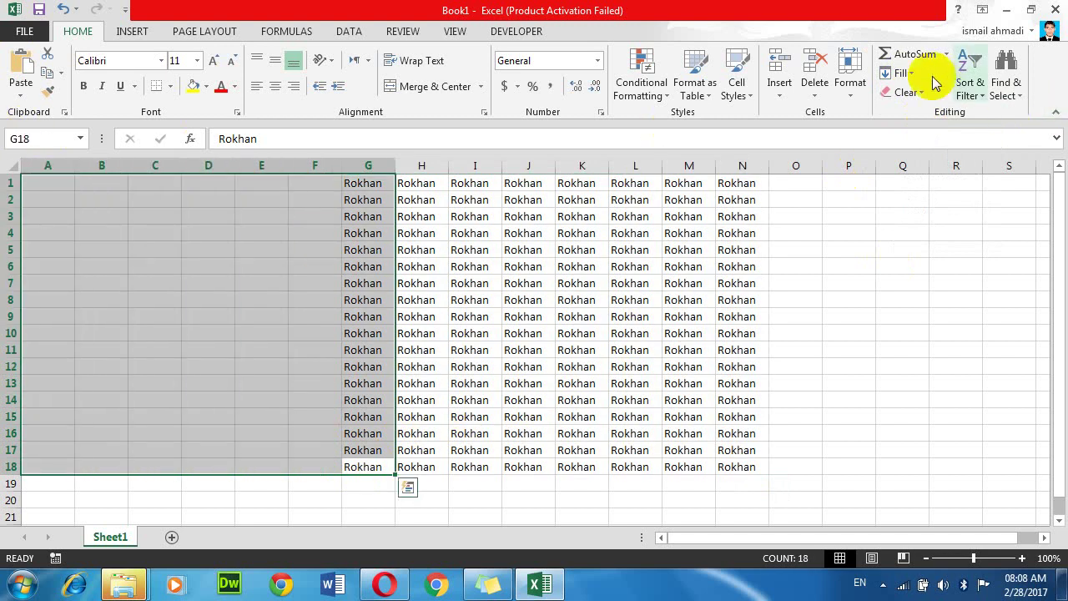
pyautogui.click(900, 74)
pyautogui.click(911, 154)
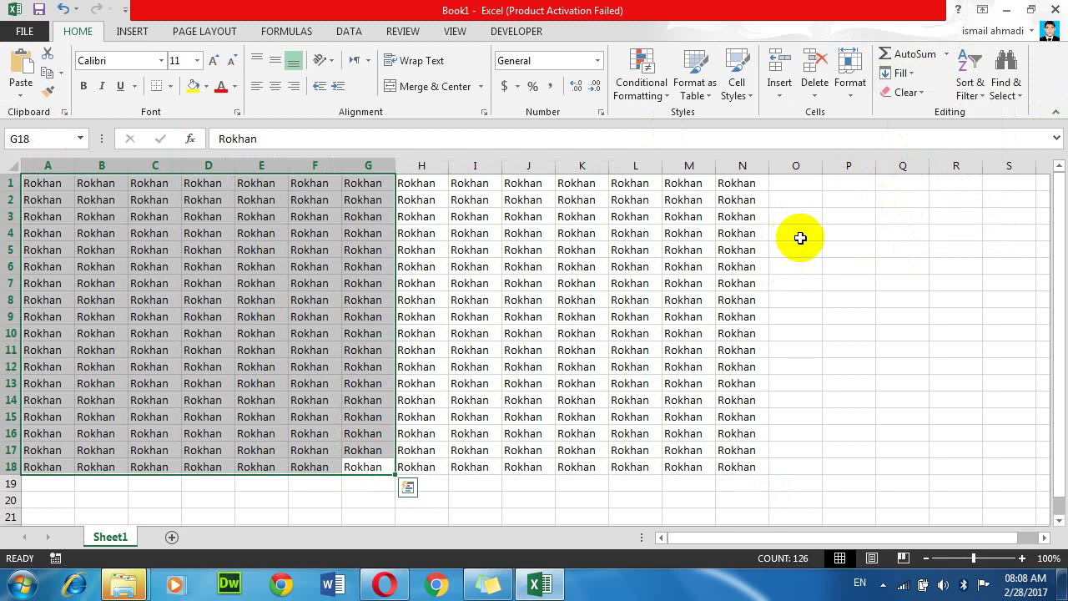
# Select A1:N18 and delete all the filled names
pyautogui.moveTo(748, 470); pyautogui.dragTo(12, 92)
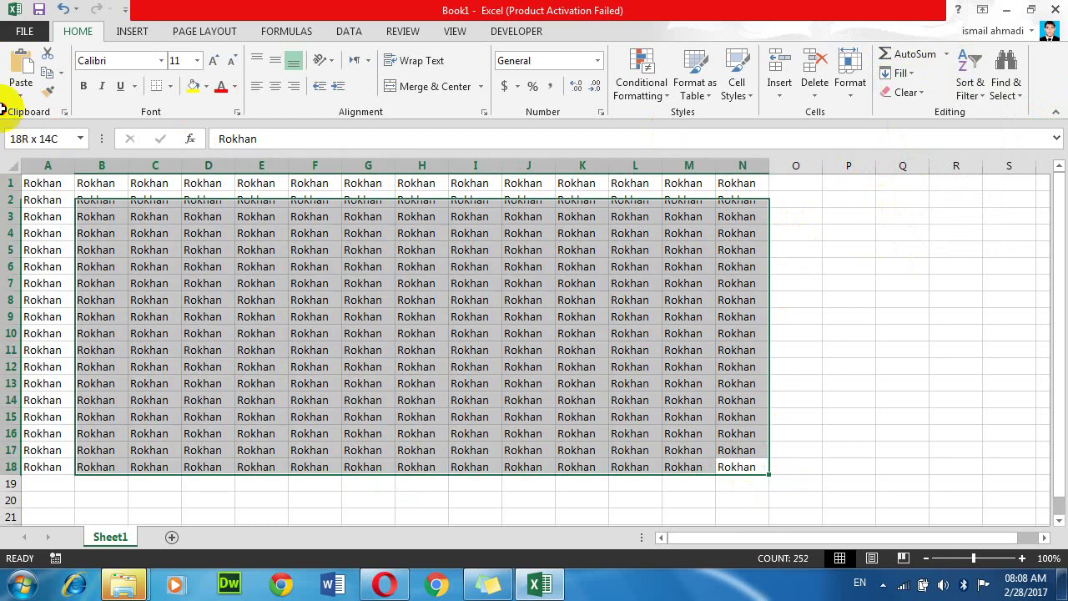
pyautogui.press('Delete')
pyautogui.click(528, 299)
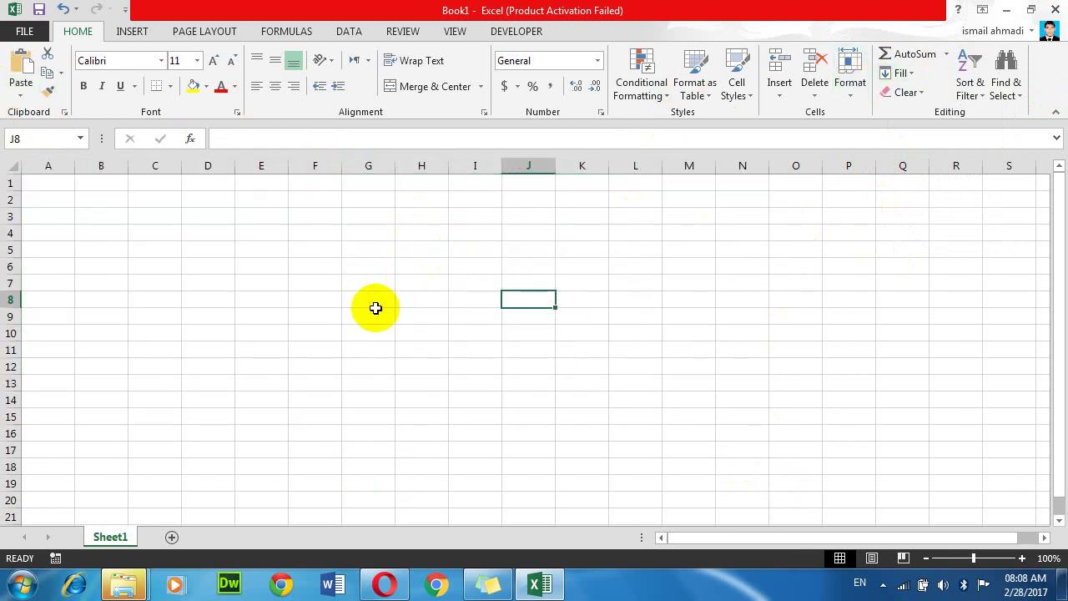
pyautogui.click(370, 310)
pyautogui.write('Ro')
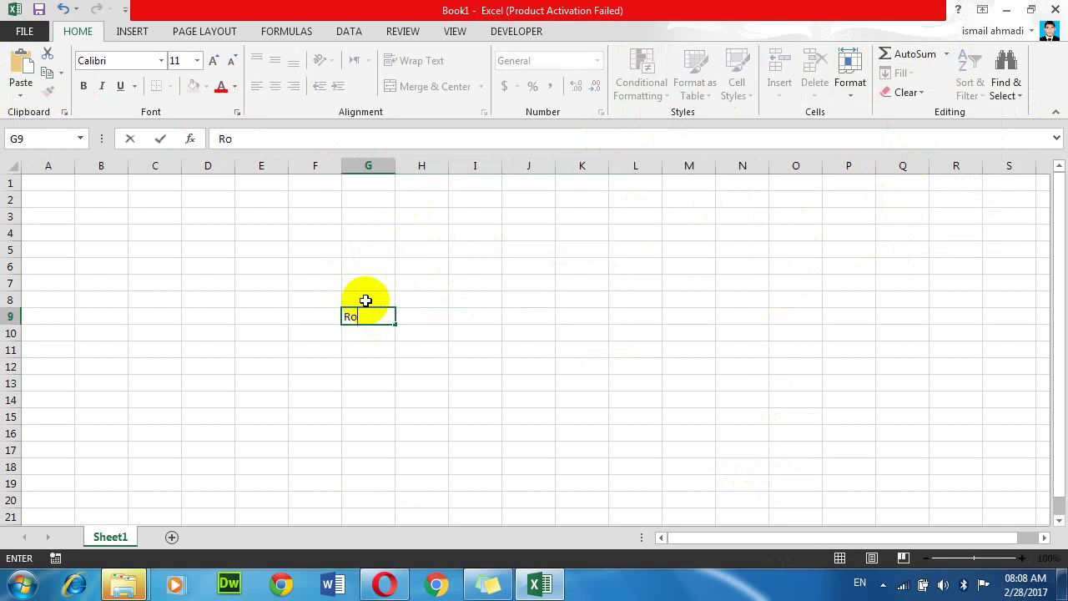
pyautogui.write('khan')
pyautogui.press('Return')
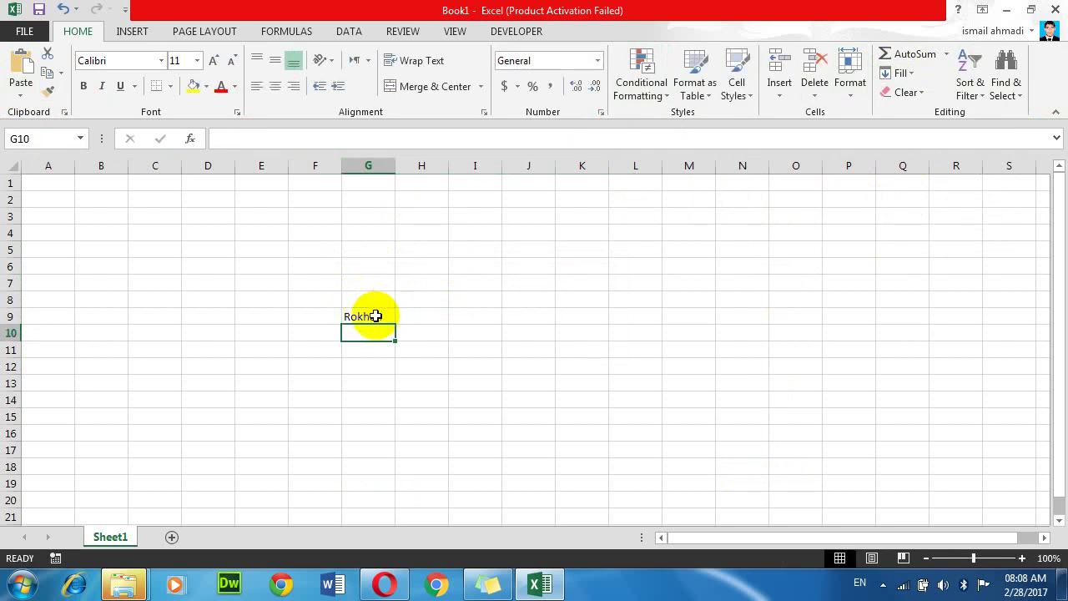
pyautogui.click(375, 318)
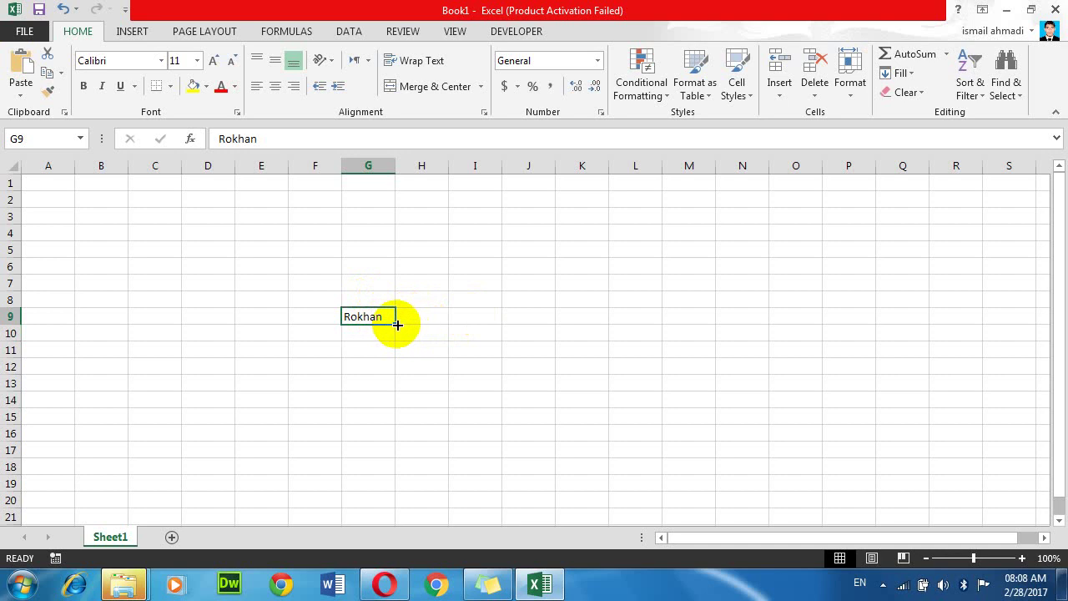
pyautogui.moveTo(396, 325)
pyautogui.mouseDown()
pyautogui.moveTo(372, 512)
pyautogui.moveTo(399, 509)
pyautogui.moveTo(400, 245)
pyautogui.mouseUp()
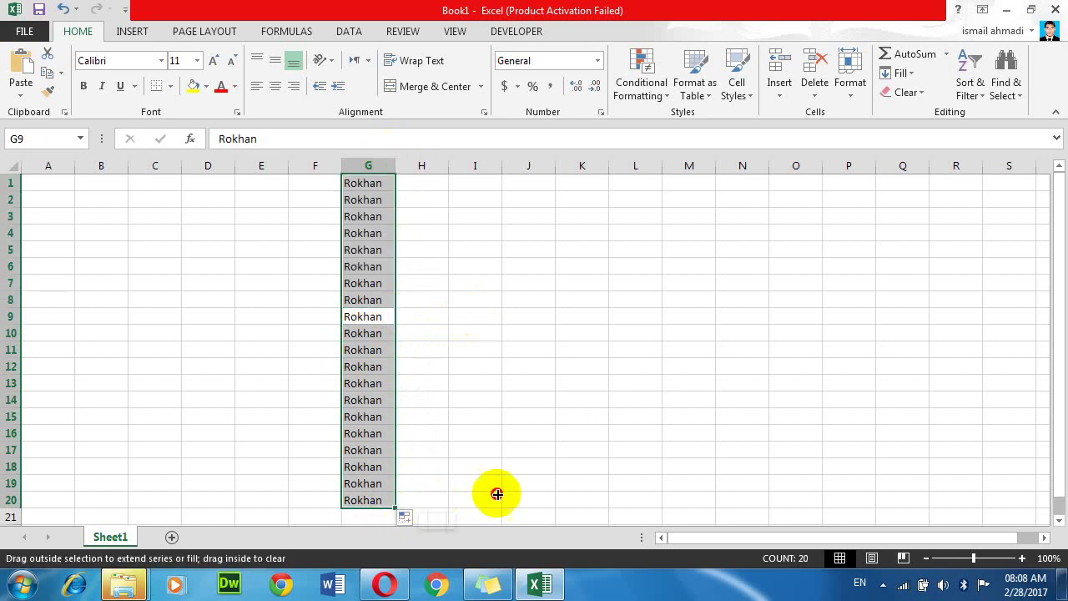
pyautogui.moveTo(396, 506)
pyautogui.mouseDown()
pyautogui.moveTo(715, 508)
pyautogui.moveTo(11, 385)
pyautogui.mouseUp()
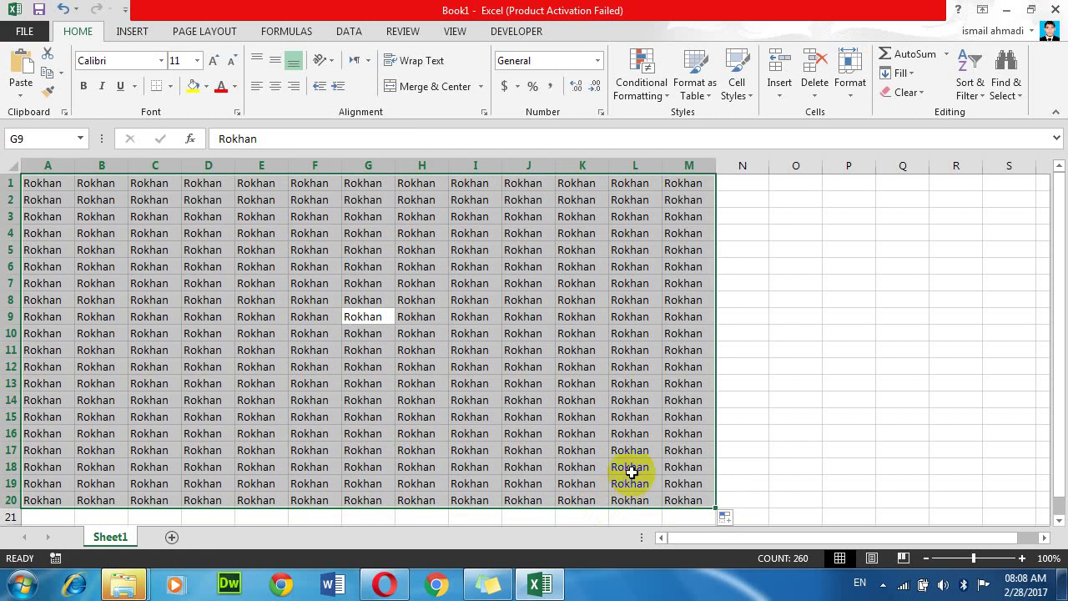
pyautogui.press('Delete')
# Enter a sample name in cell G8
pyautogui.click(478, 266)
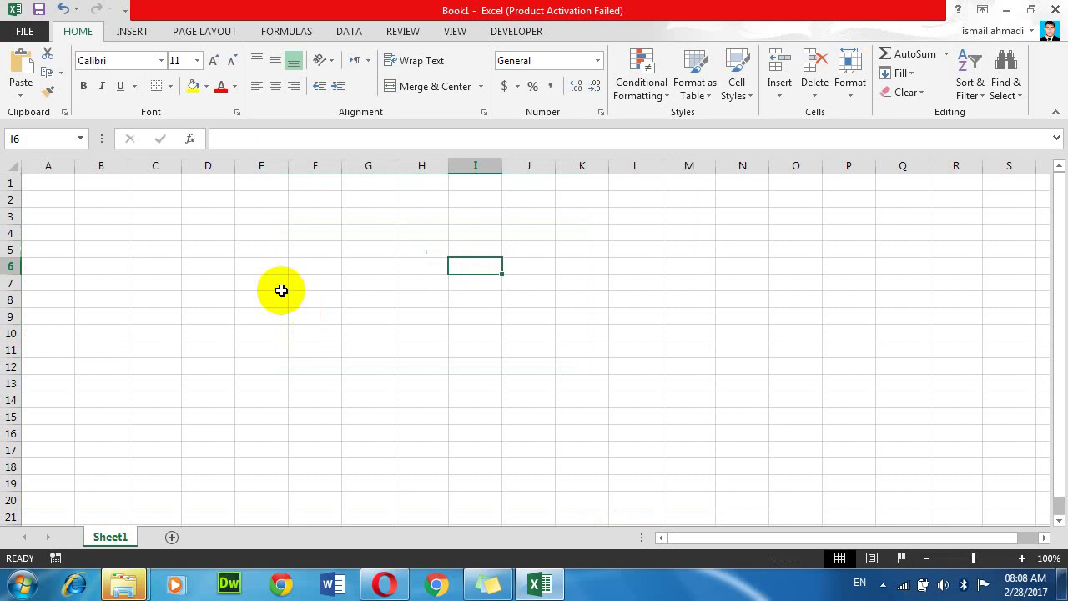
pyautogui.click(375, 293)
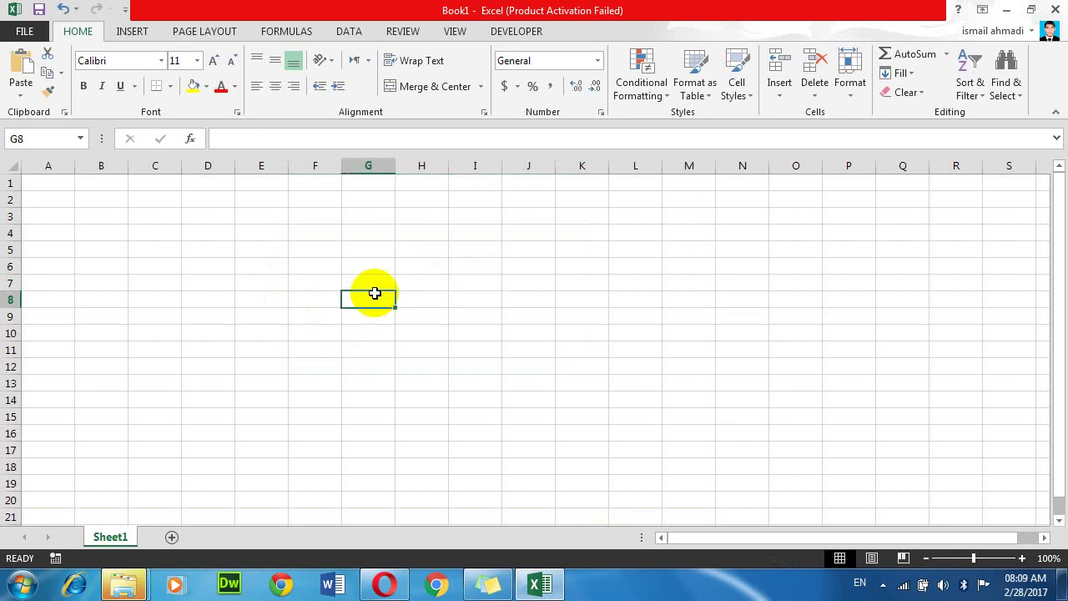
pyautogui.write('Rokhan')
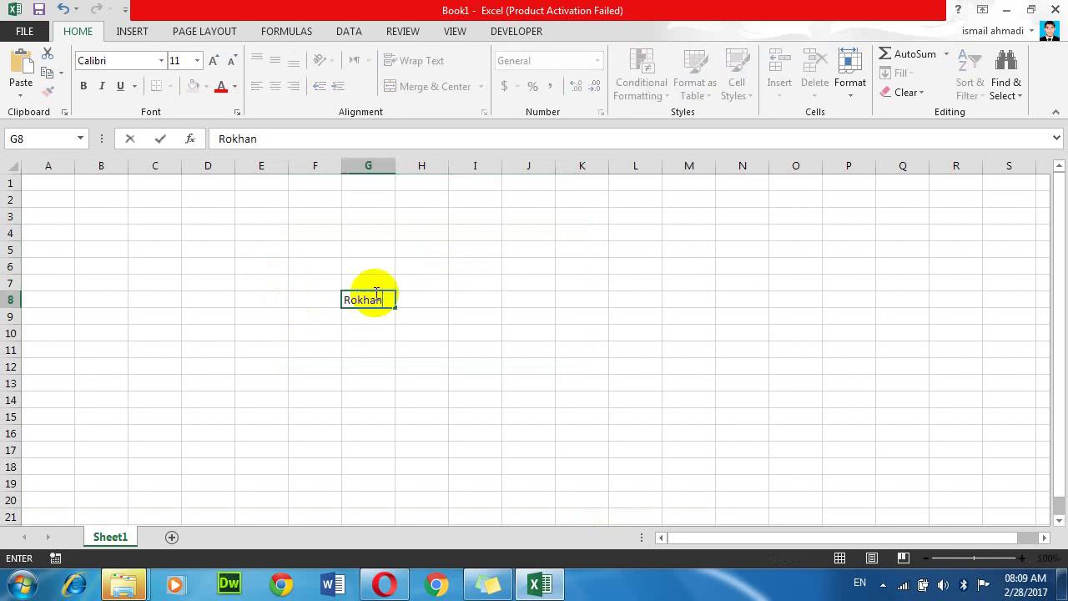
pyautogui.press('Return')
# Copy the name down to G19 with Ctrl+D, extend it up to G1, and fill right across H1:O18 with Ctrl+R
pyautogui.click(463, 317)
pyautogui.moveTo(374, 301); pyautogui.dragTo(382, 483)
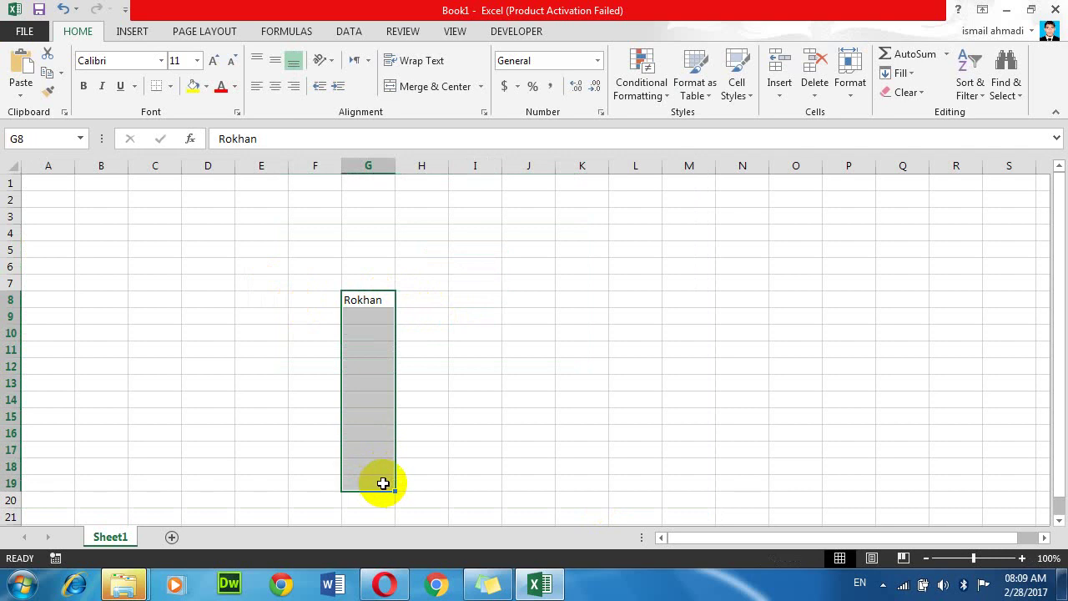
pyautogui.hotkey('ctrl', 'd')
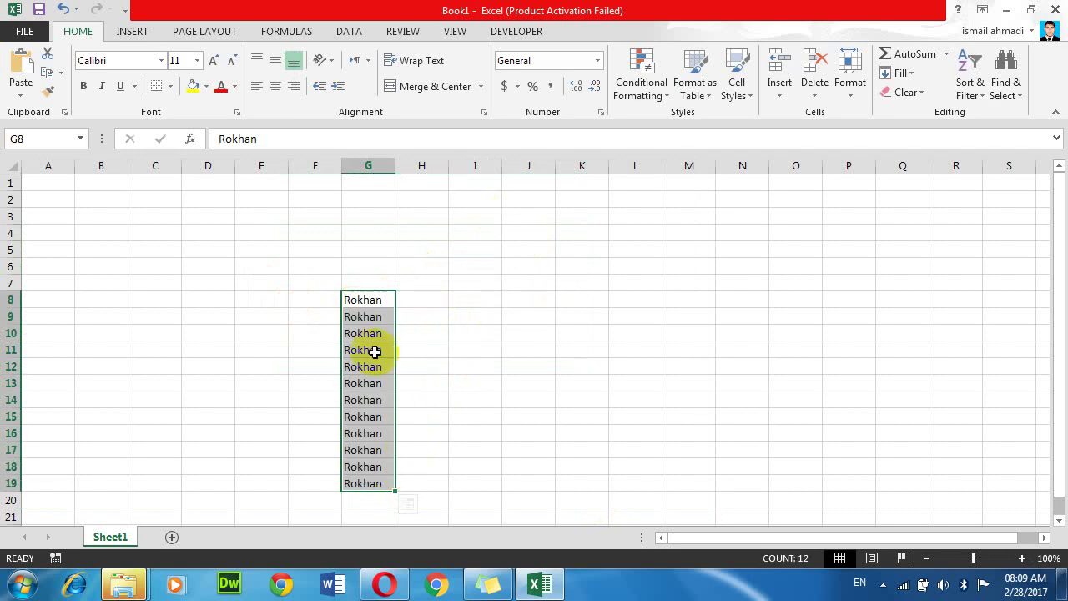
pyautogui.moveTo(397, 489)
pyautogui.mouseDown()
pyautogui.moveTo(379, 197)
pyautogui.moveTo(802, 461)
pyautogui.mouseUp()
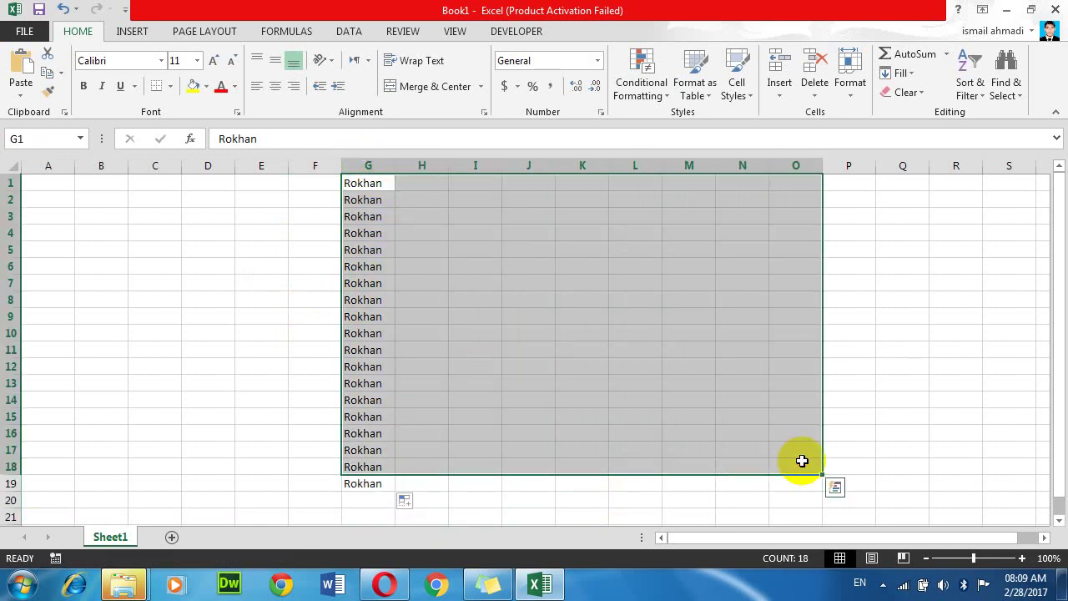
pyautogui.hotkey('ctrl', 'r')
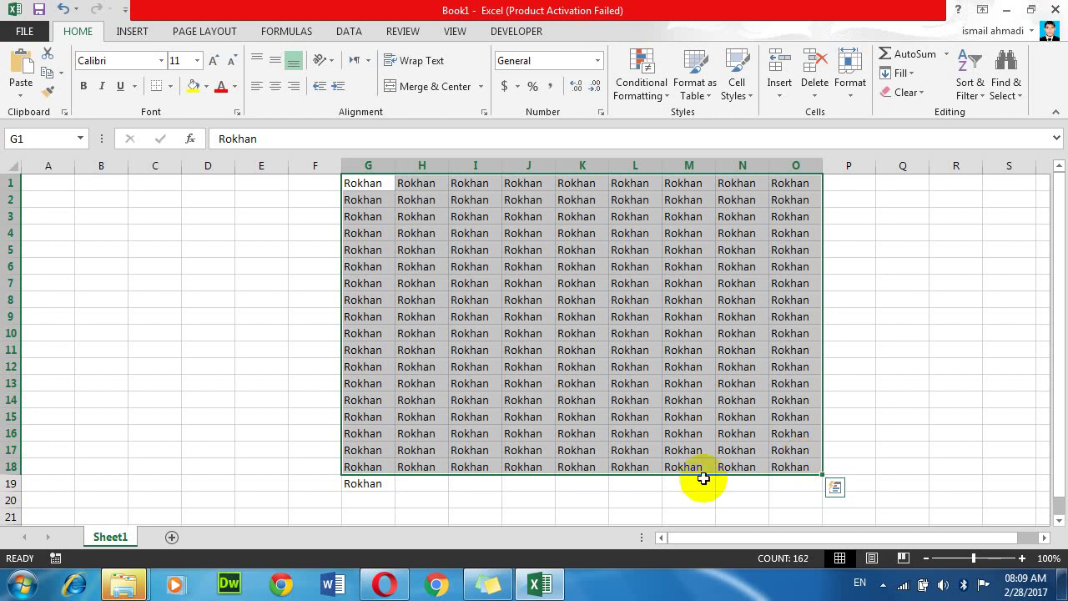
pyautogui.moveTo(370, 485)
pyautogui.mouseDown()
pyautogui.moveTo(181, 151)
pyautogui.moveTo(3, 52)
pyautogui.mouseUp()
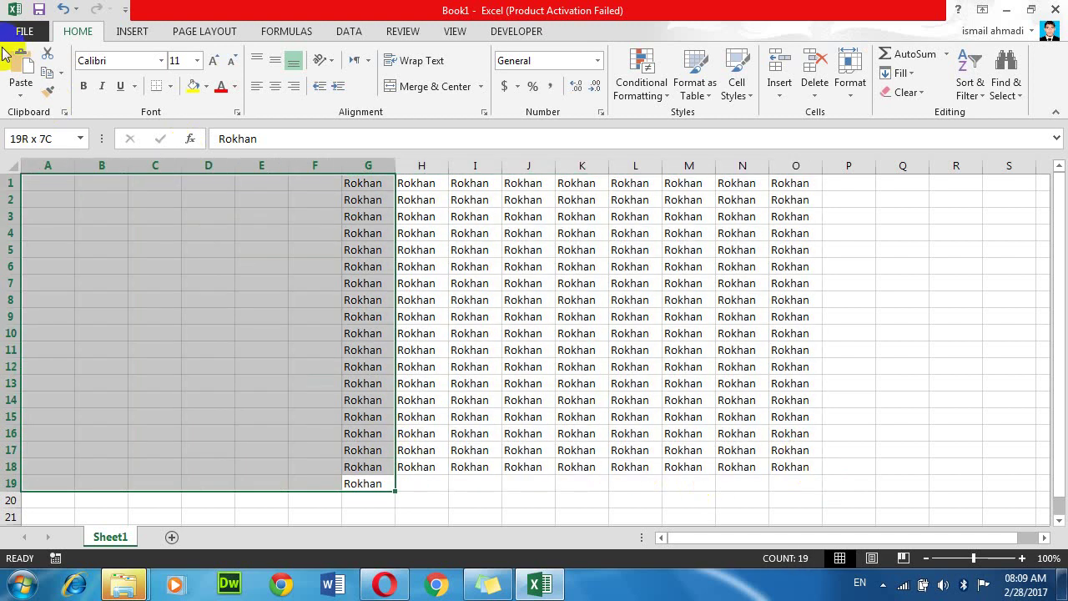
pyautogui.hotkey('ctrl', 't')
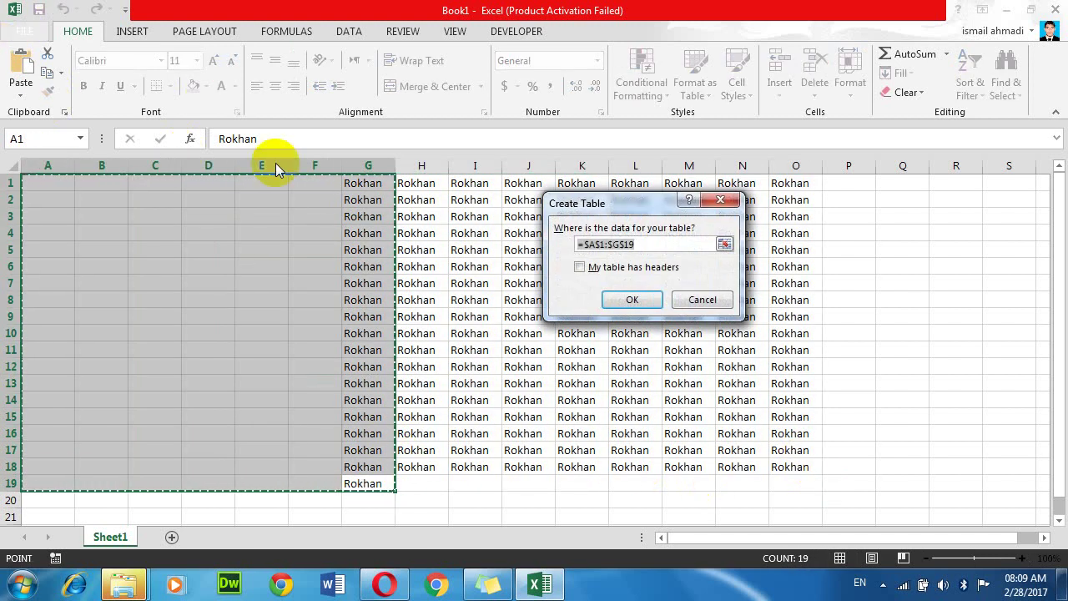
pyautogui.click(697, 299)
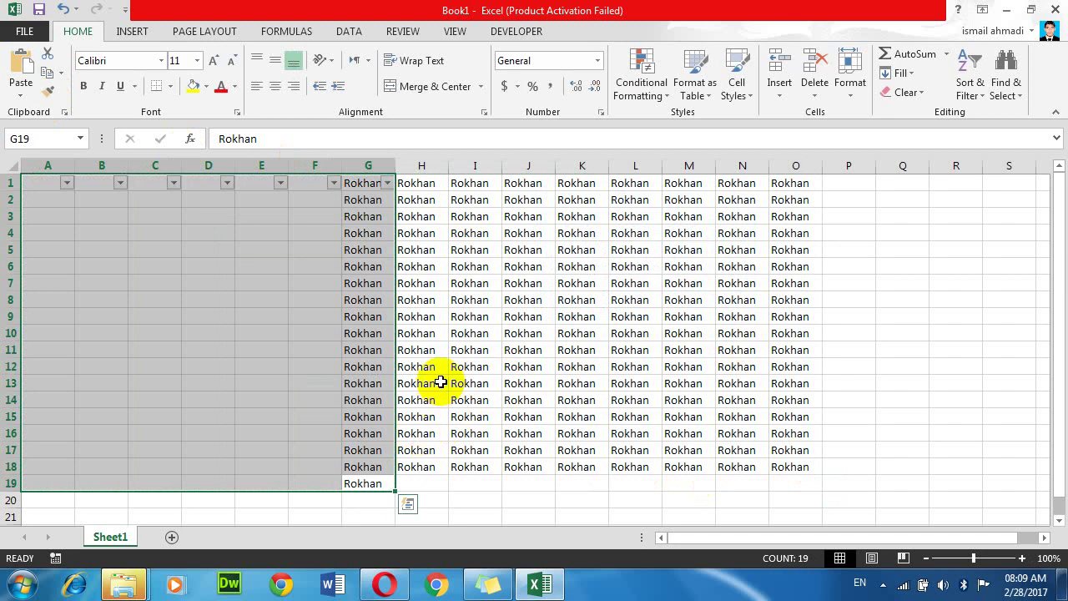
pyautogui.click(337, 315)
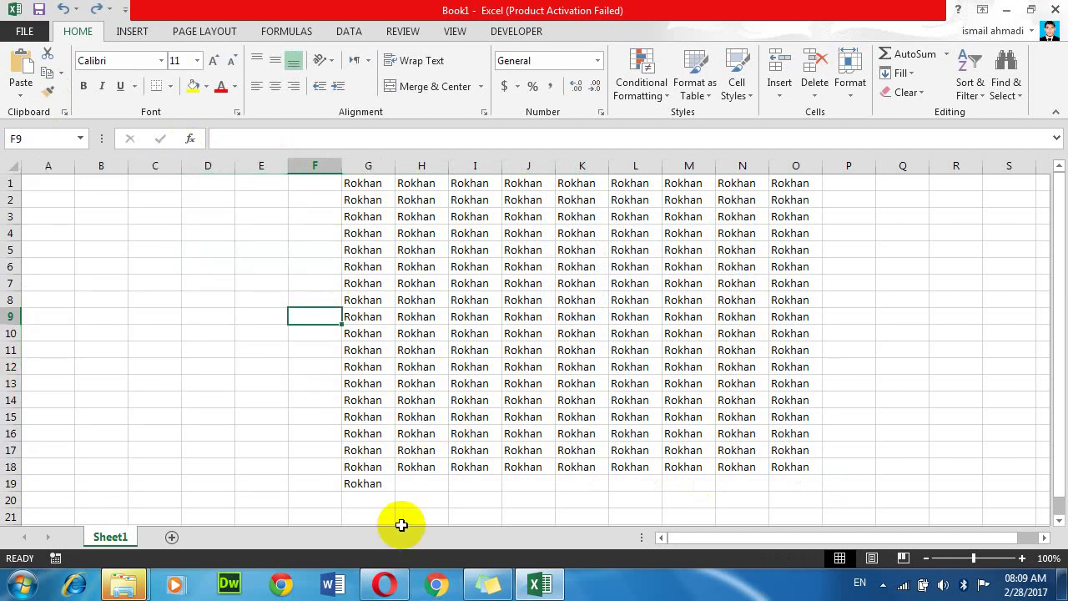
pyautogui.moveTo(377, 467); pyautogui.dragTo(351, 186)
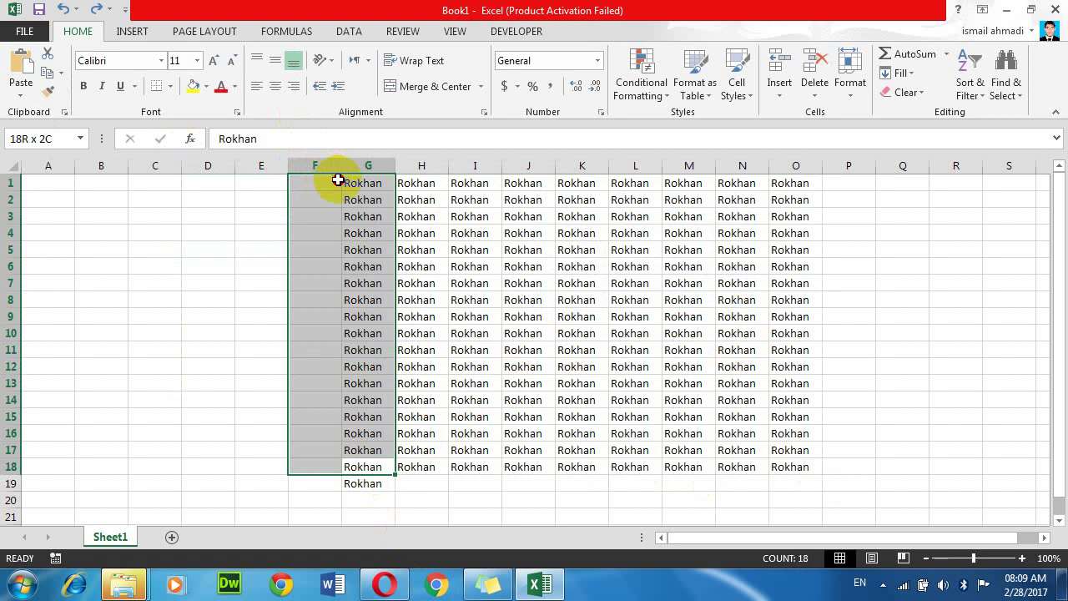
# Open and close the Fill options list twice without choosing an option
pyautogui.click(896, 72)
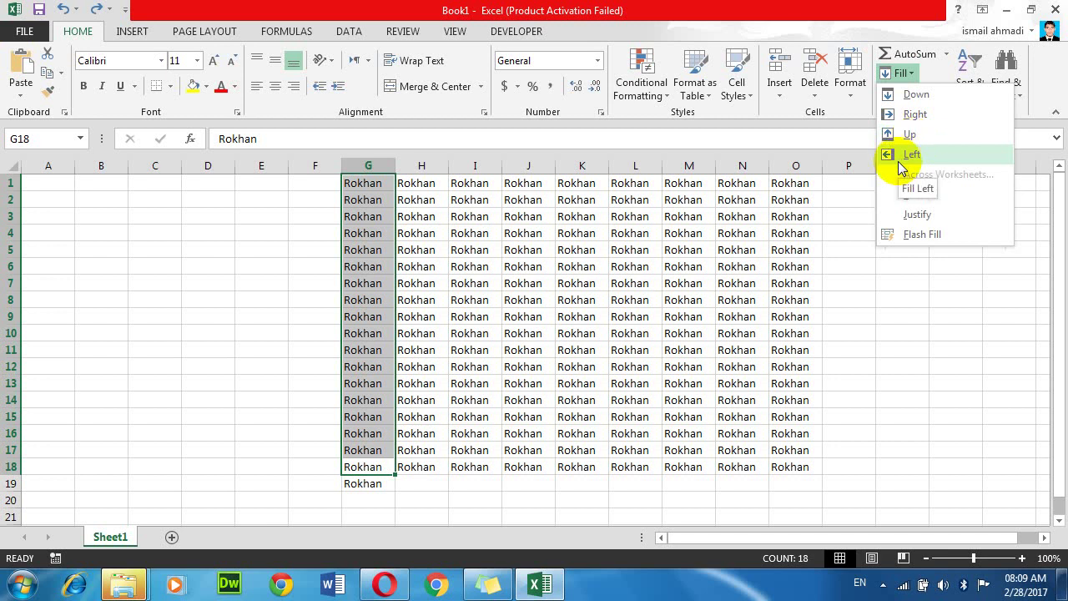
pyautogui.click(670, 345)
pyautogui.click(903, 74)
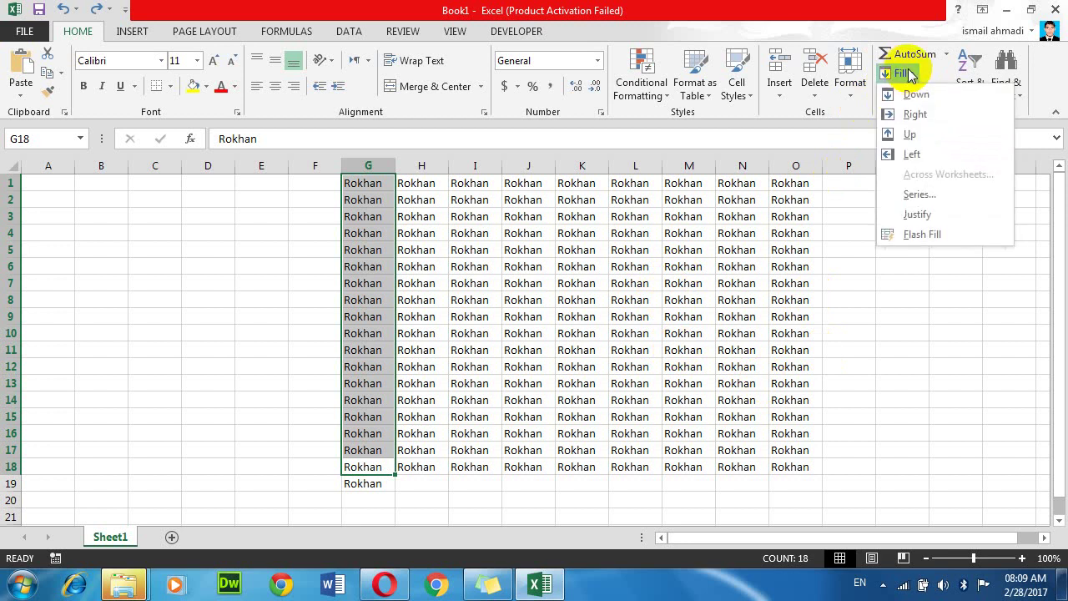
pyautogui.click(914, 96)
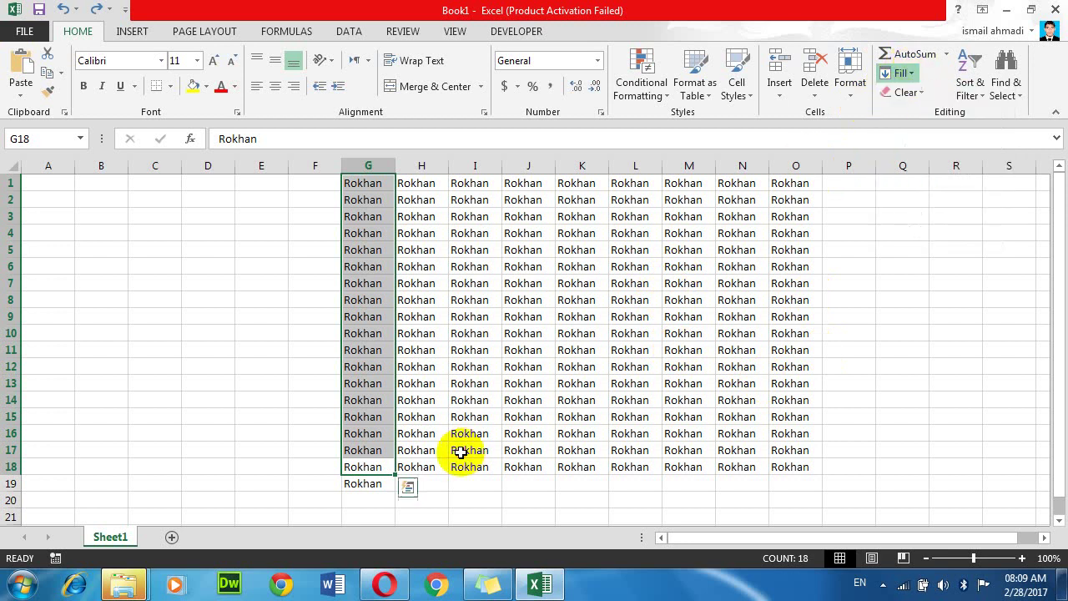
# Delete all names from A1:P19 and start typing a new entry in G1
pyautogui.moveTo(839, 482); pyautogui.dragTo(42, 182)
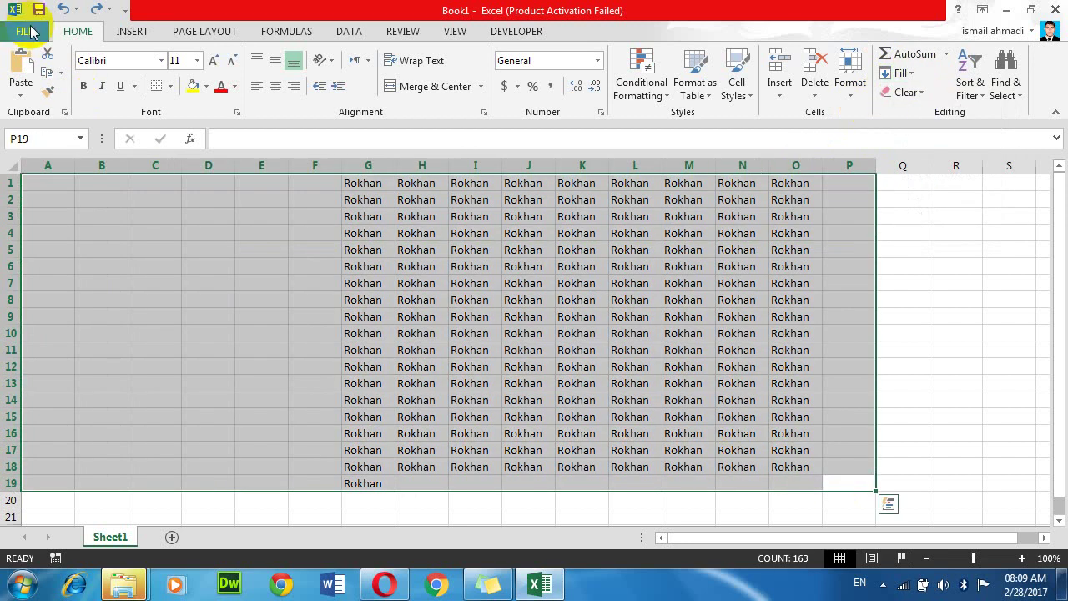
pyautogui.press('Delete')
pyautogui.click(420, 247)
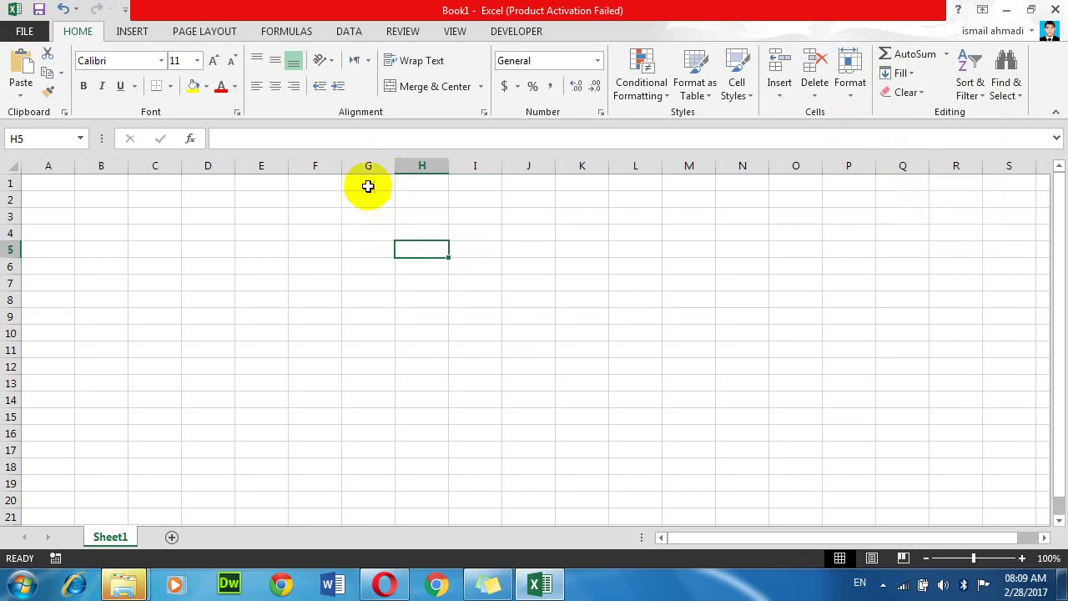
pyautogui.click(371, 183)
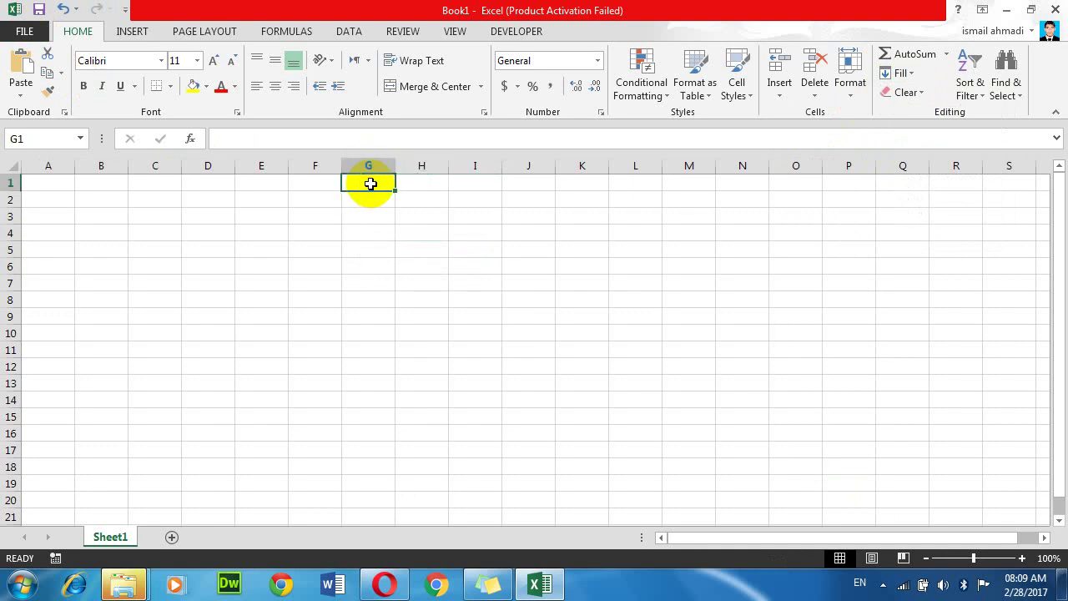
pyautogui.write('salar')
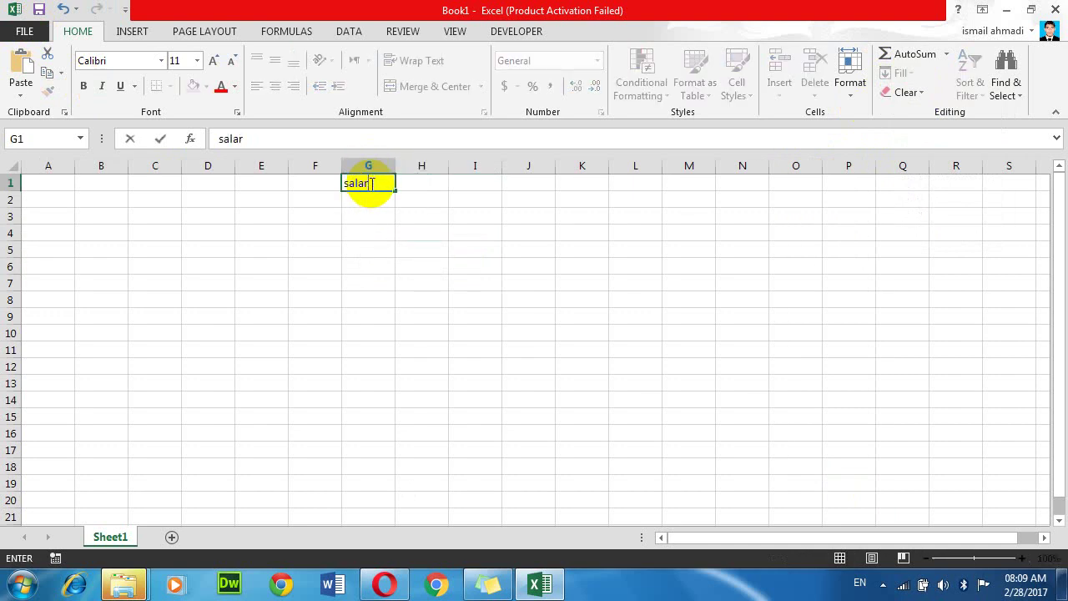
# Enter 1 in G1 and 2 in G2, undoing an accidental copy of 1s down column G
pyautogui.press('Return')
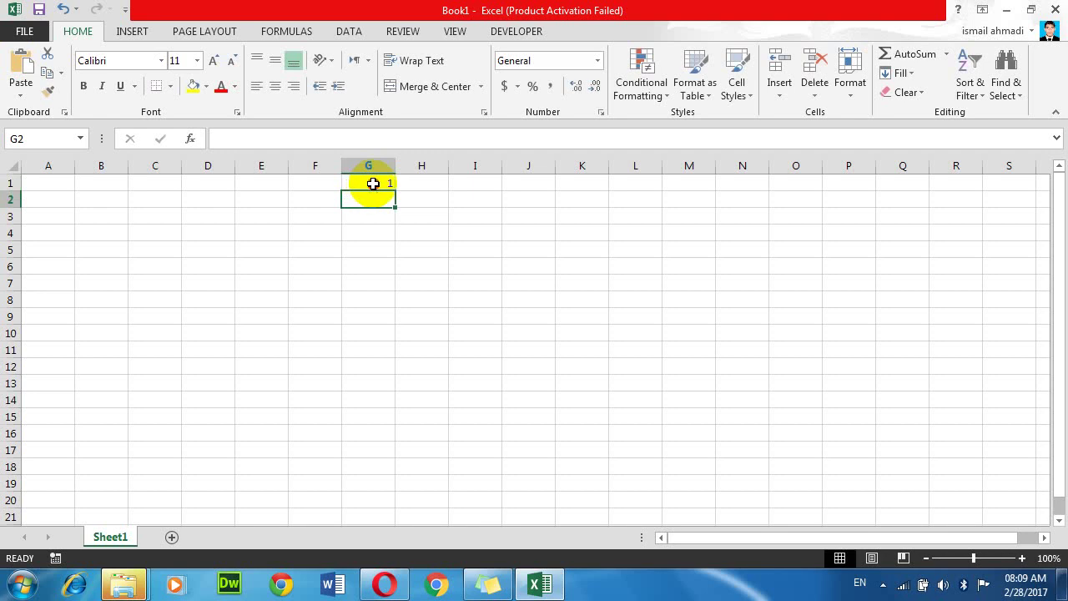
pyautogui.click(373, 183)
pyautogui.moveTo(394, 192); pyautogui.dragTo(391, 469)
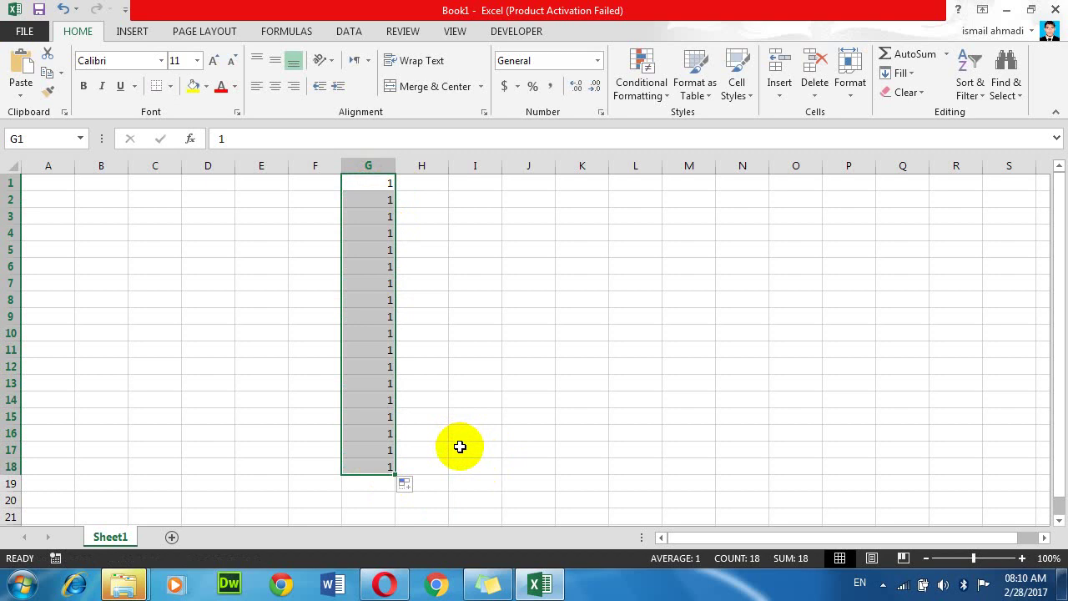
pyautogui.hotkey('ctrl', 'z')
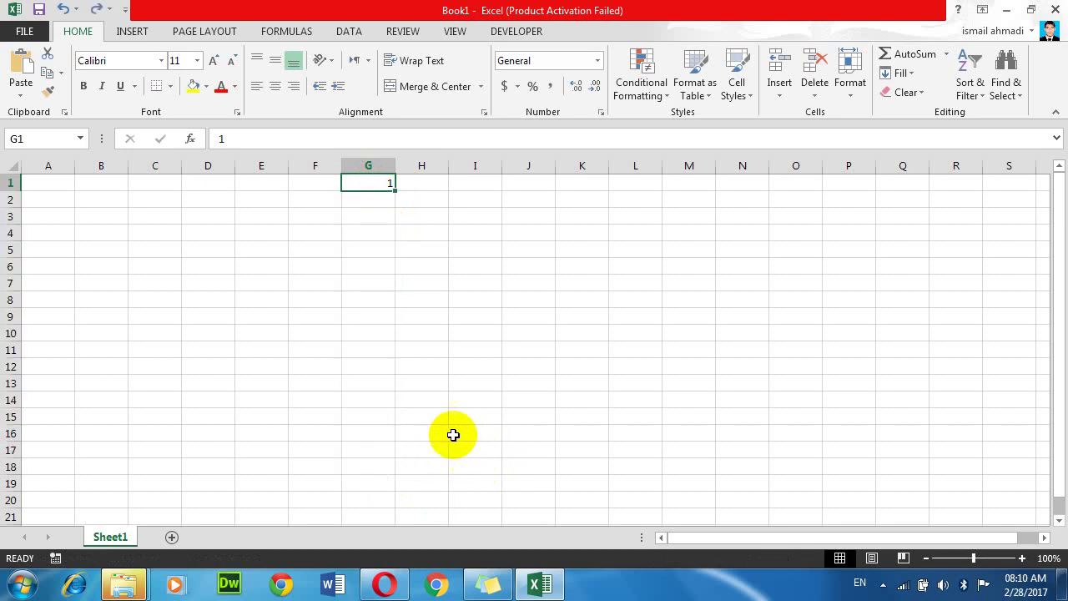
pyautogui.click(380, 199)
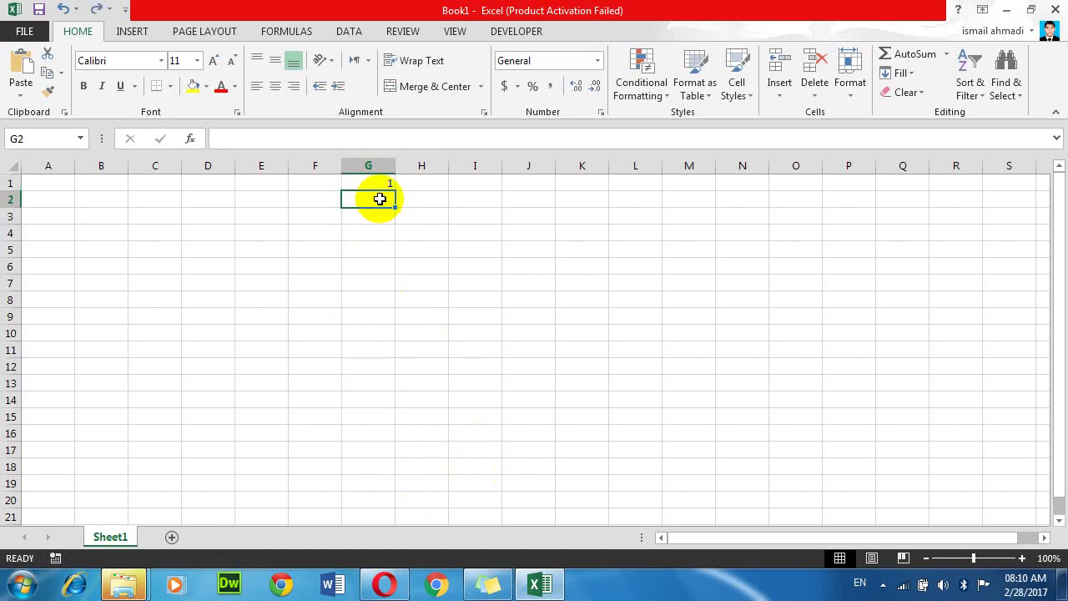
pyautogui.write('2')
pyautogui.press('Return')
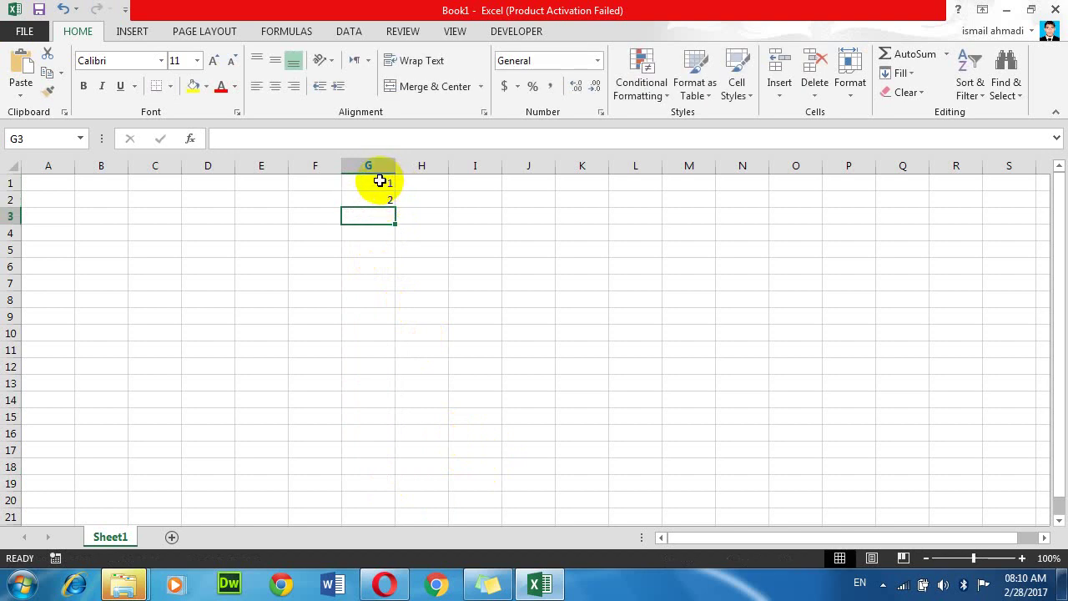
# Select G1:G2 and drag the fill handle to extend the series 1–20 down to G20
pyautogui.click(380, 181)
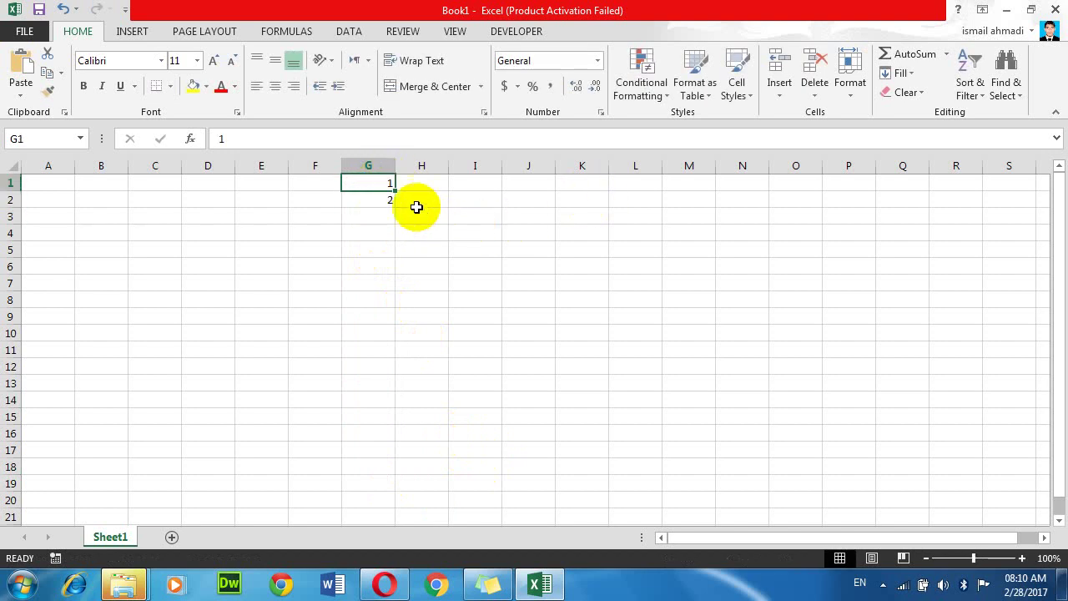
pyautogui.moveTo(397, 191); pyautogui.dragTo(503, 424)
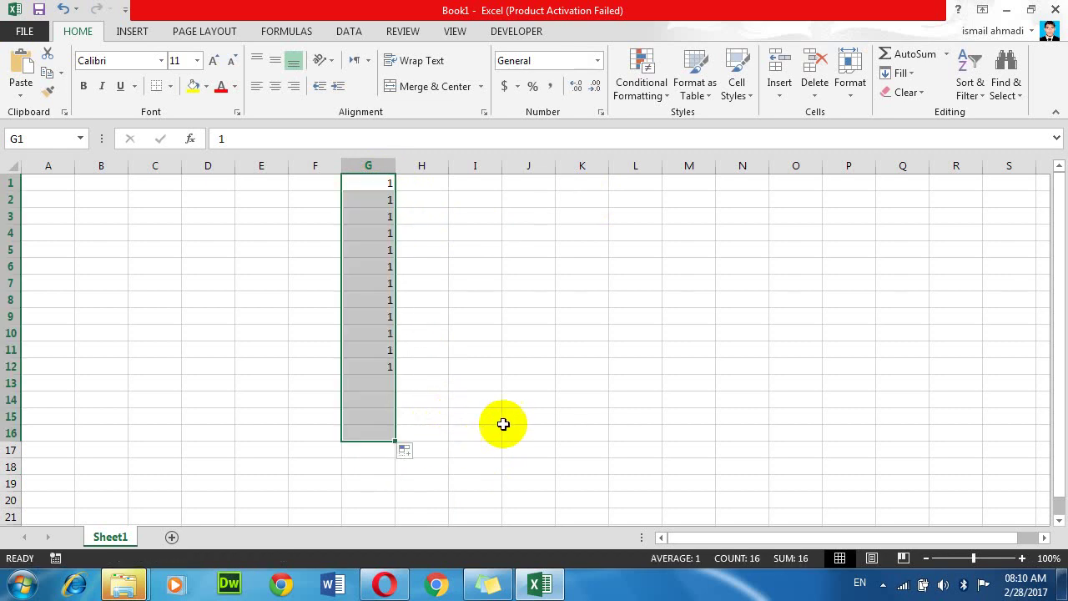
pyautogui.hotkey('ctrl', 'z')
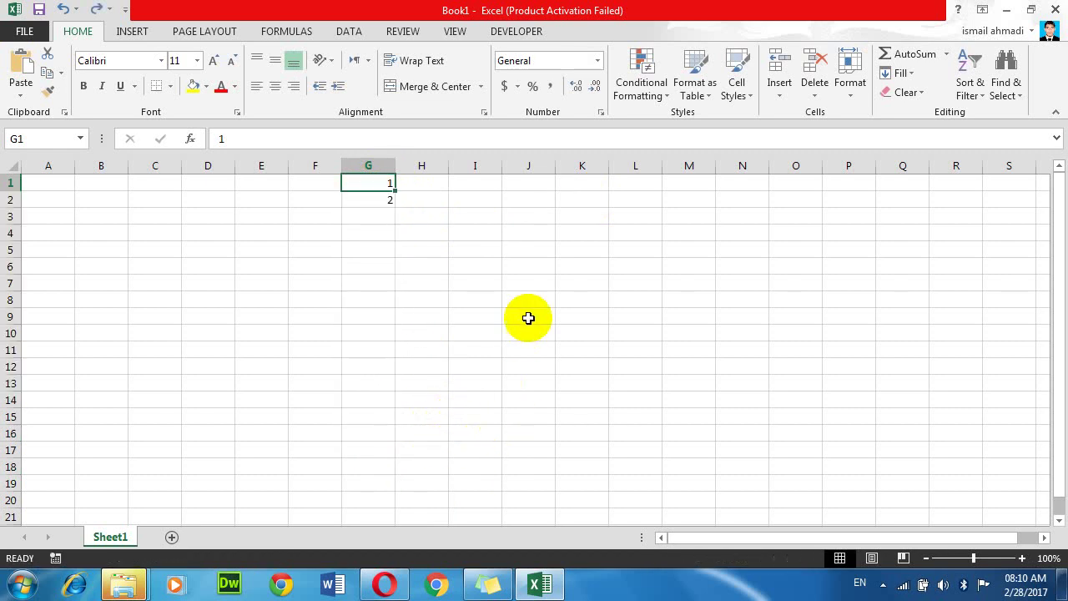
pyautogui.click(527, 316)
pyautogui.moveTo(382, 183); pyautogui.dragTo(382, 194)
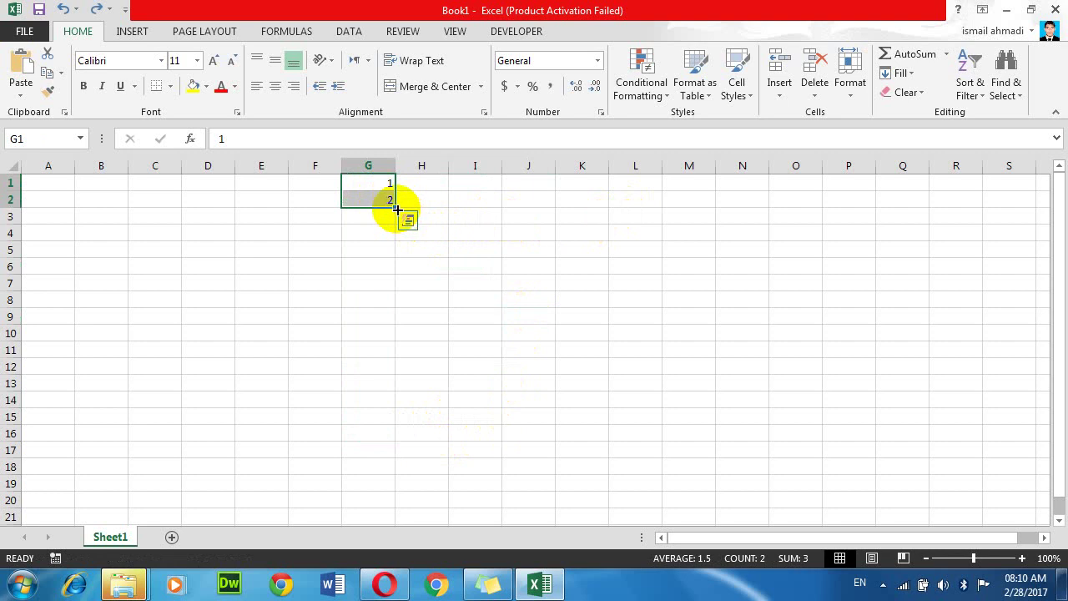
pyautogui.moveTo(396, 208); pyautogui.dragTo(389, 505)
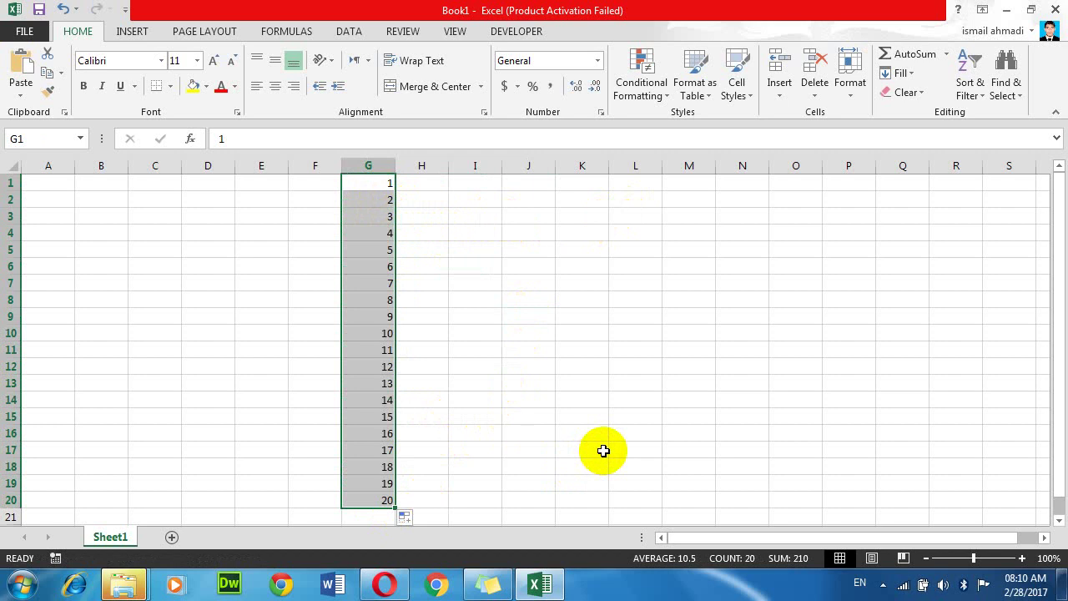
pyautogui.click(680, 298)
# Try starting a column J series with a trial value of 10
pyautogui.click(518, 186)
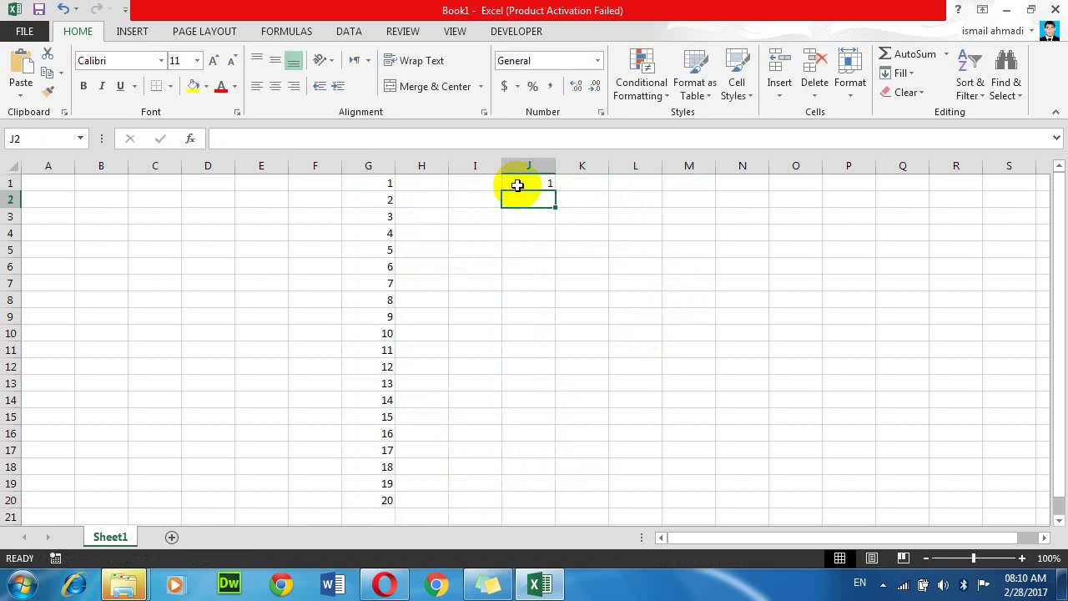
pyautogui.write('10')
pyautogui.press('Return')
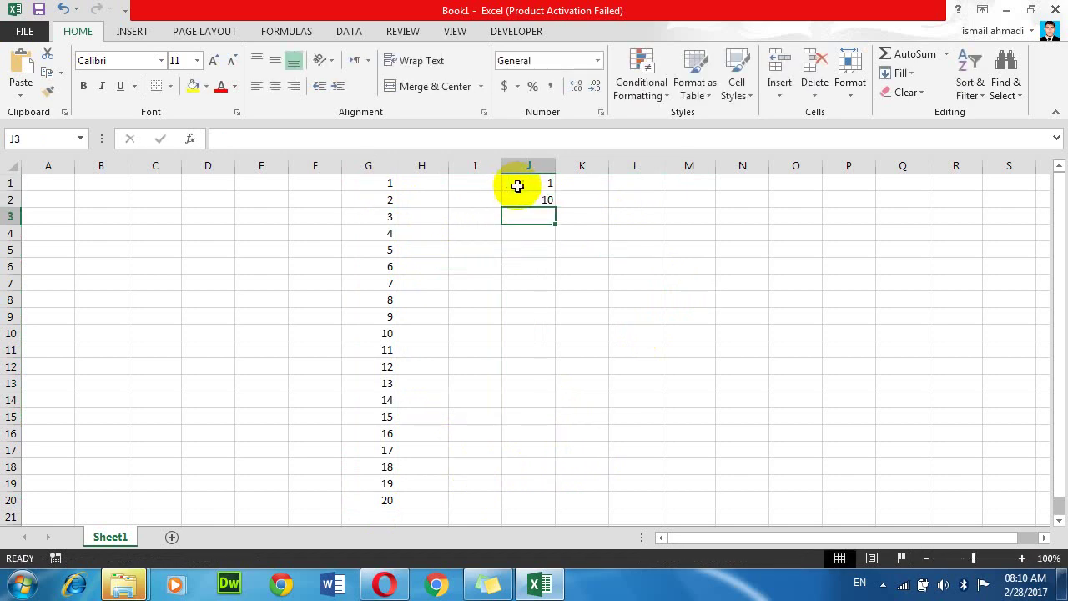
pyautogui.moveTo(539, 184)
pyautogui.mouseDown()
pyautogui.moveTo(559, 202)
pyautogui.moveTo(564, 506)
pyautogui.mouseUp()
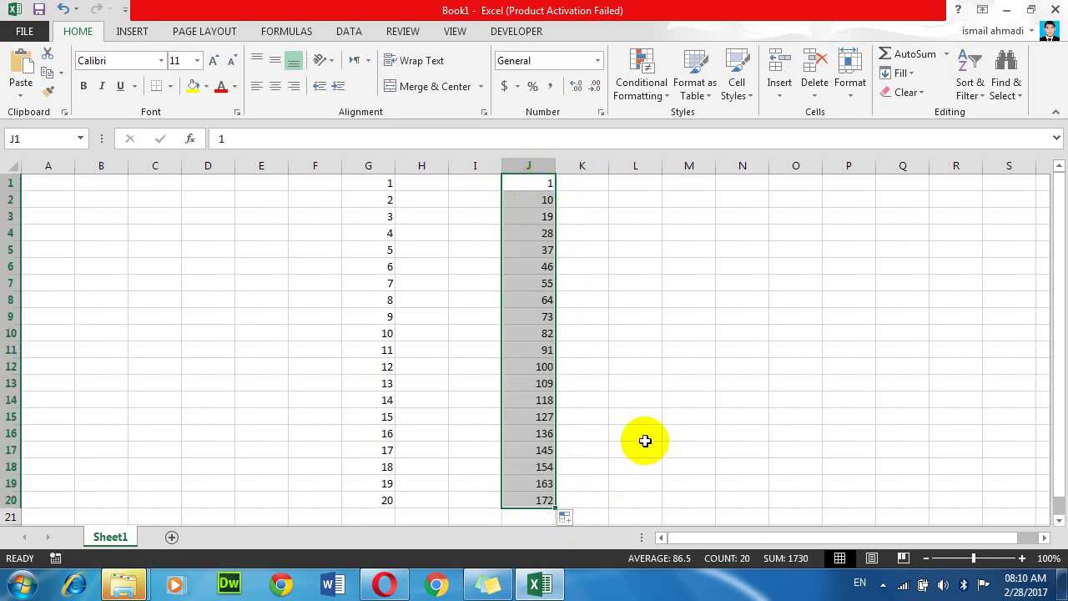
# Set J1 to 100 and J2 to 200, then drag the pair down to J20
pyautogui.click(540, 184)
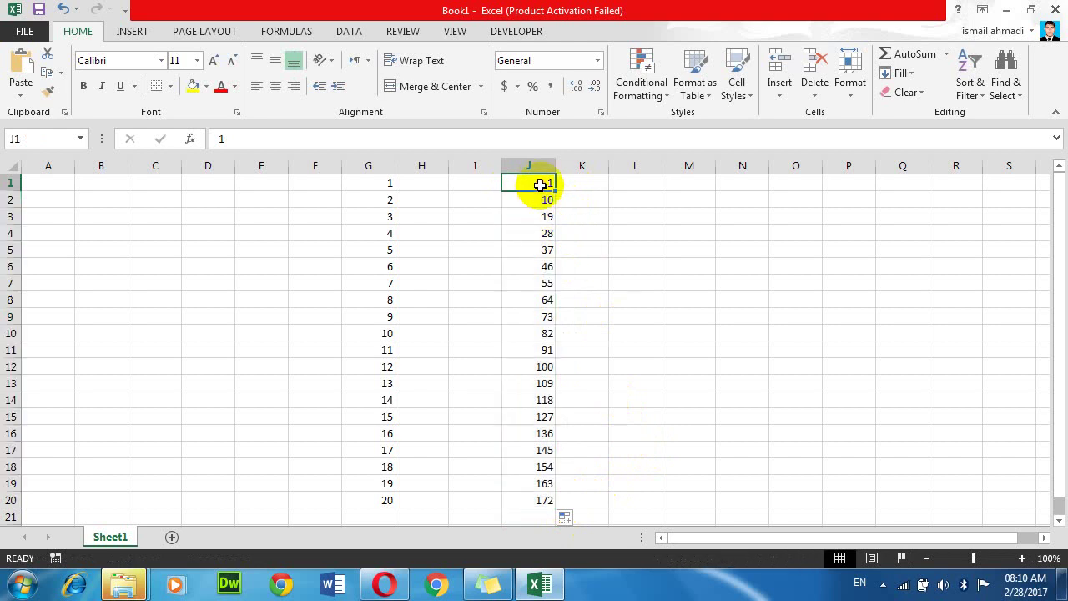
pyautogui.write('00')
pyautogui.press('Return')
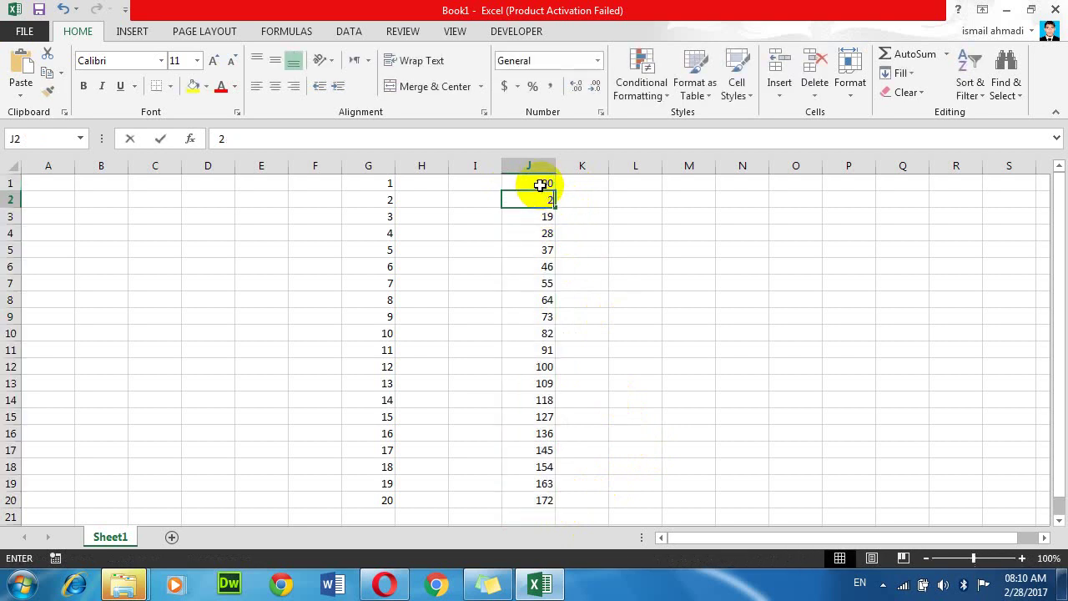
pyautogui.write('200')
pyautogui.press('Return')
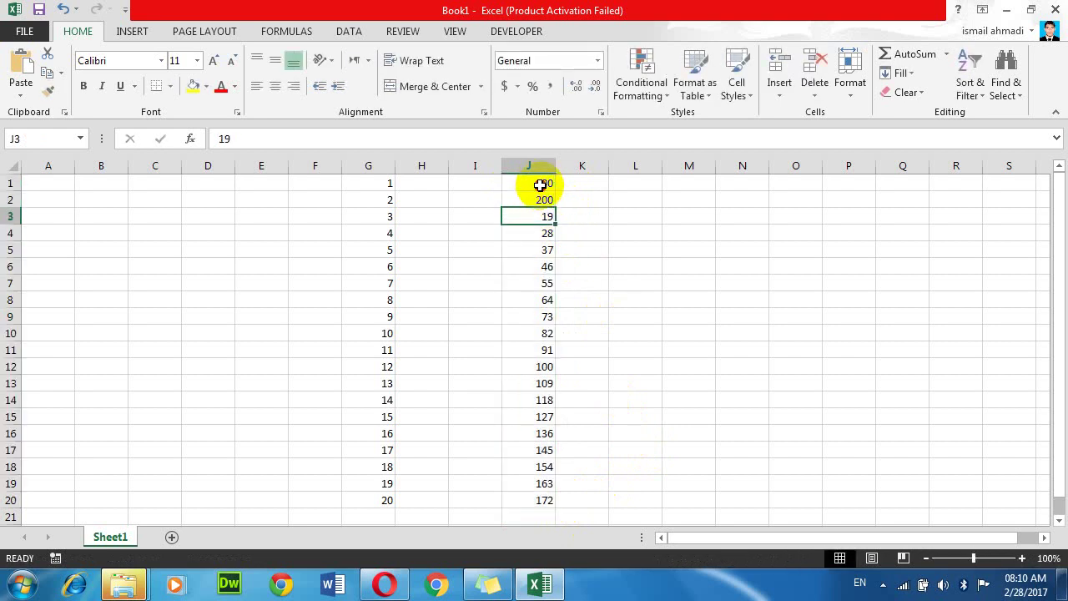
pyautogui.moveTo(540, 185); pyautogui.dragTo(553, 506)
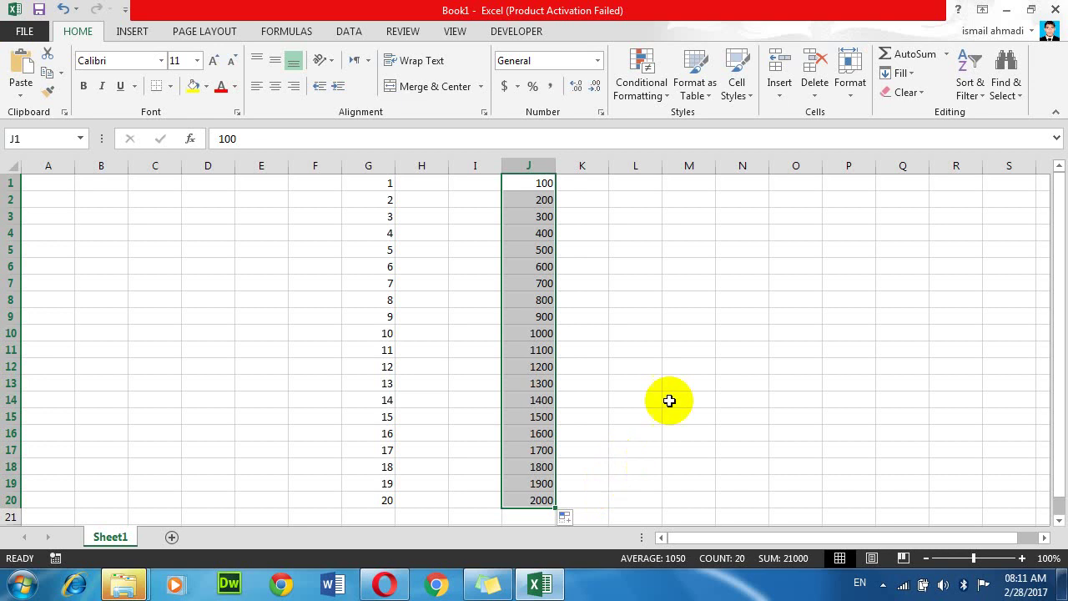
# Enter 1000 in L1 and 900 in L2, then drag the pair down to L11 to count down to 0
pyautogui.click(678, 288)
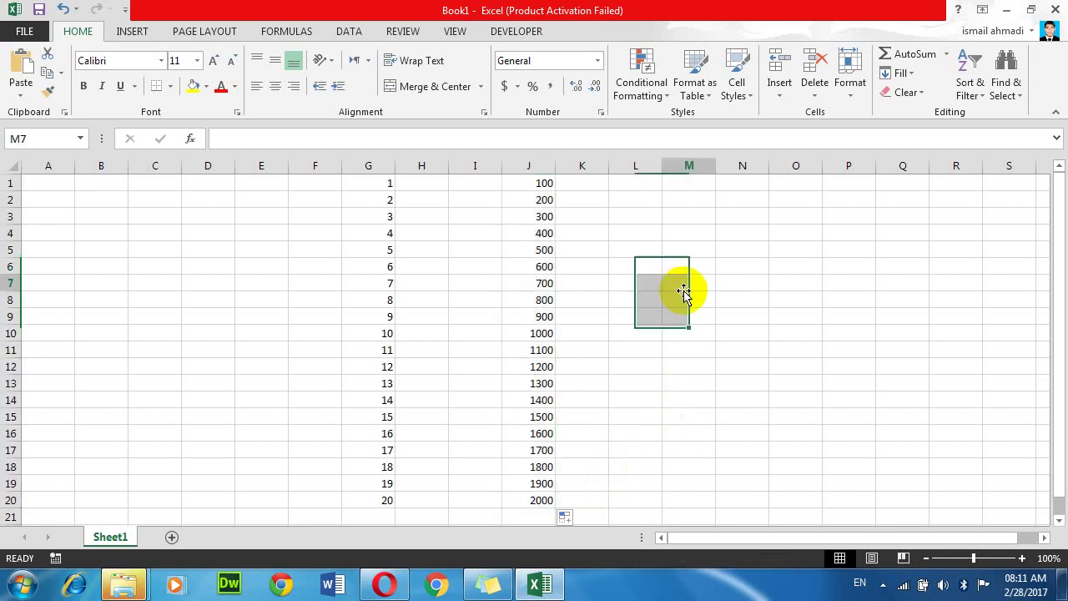
pyautogui.click(633, 184)
pyautogui.write('1000')
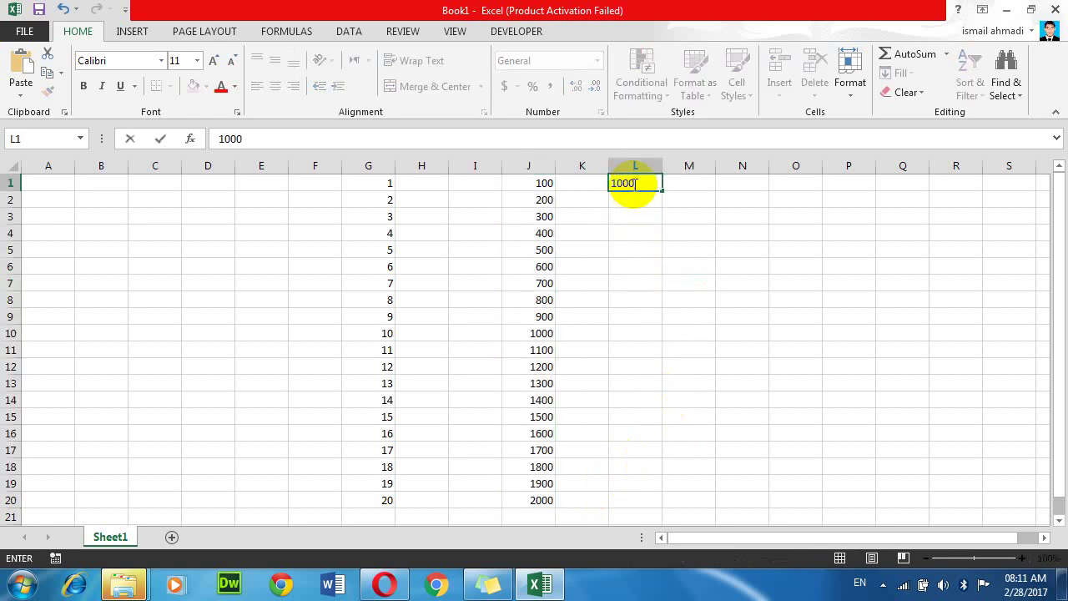
pyautogui.press('Return')
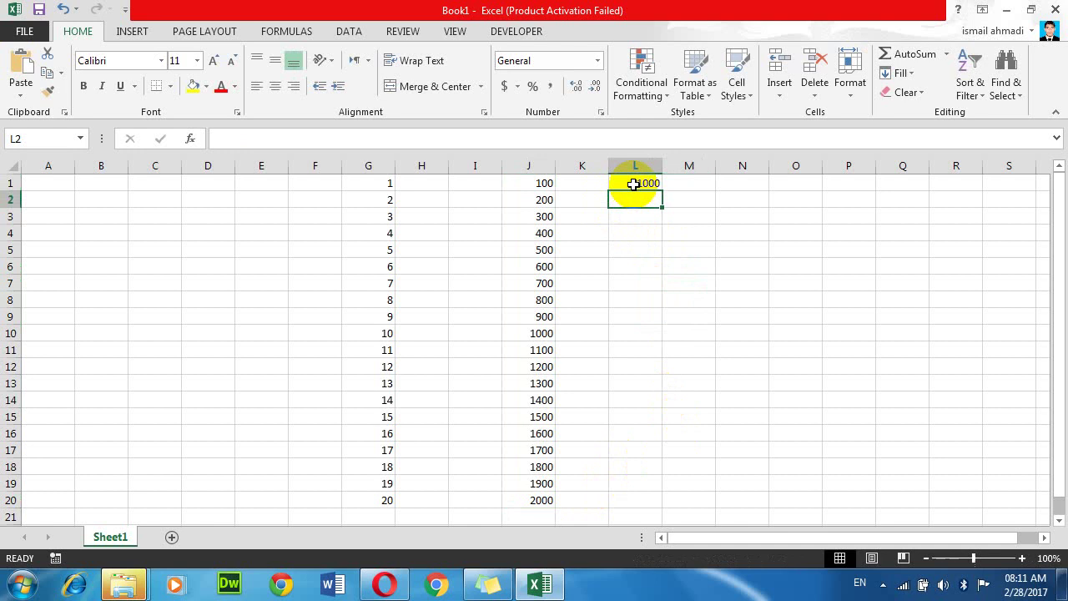
pyautogui.write('900')
pyautogui.press('Return')
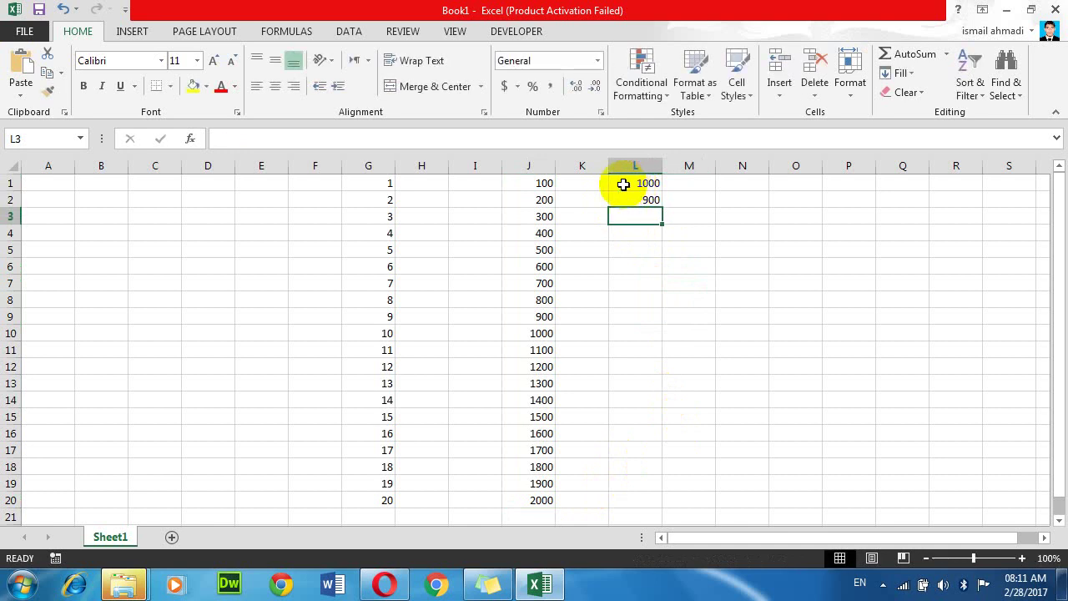
pyautogui.moveTo(624, 184); pyautogui.dragTo(632, 197)
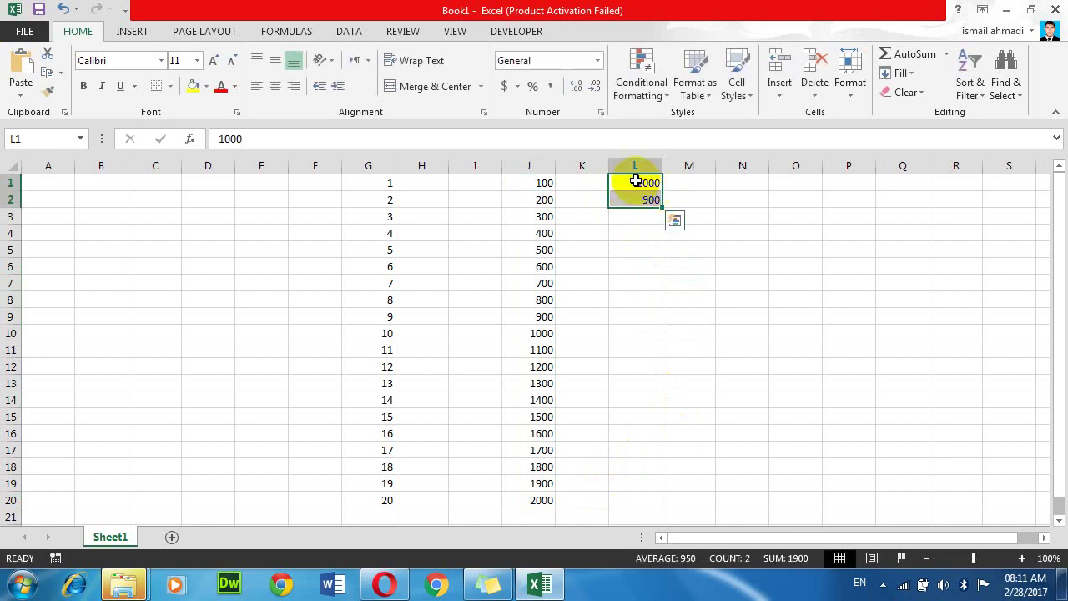
pyautogui.moveTo(665, 206); pyautogui.dragTo(673, 357)
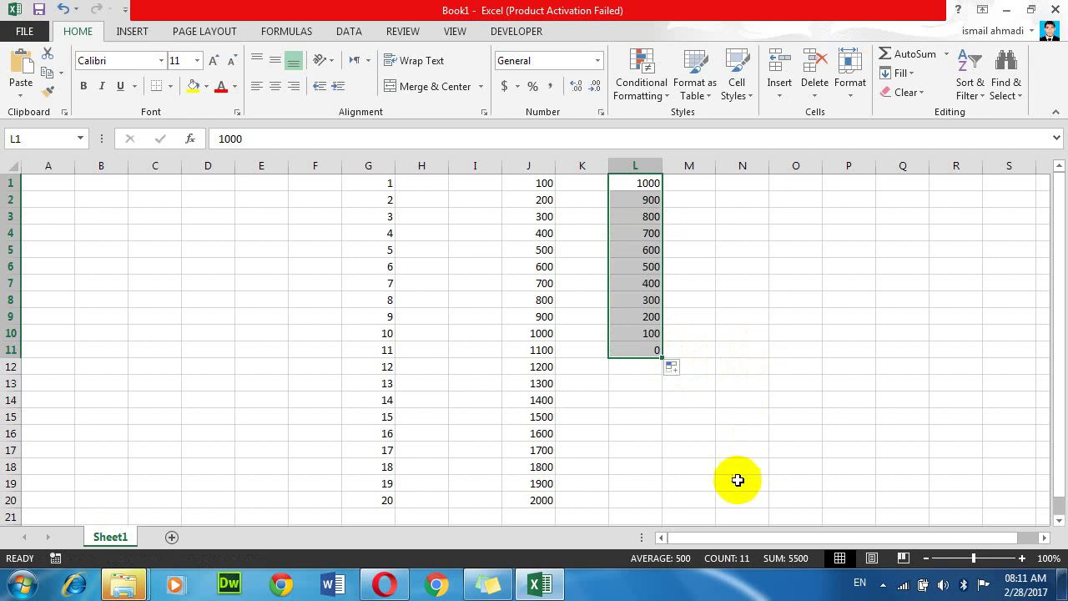
pyautogui.moveTo(754, 511); pyautogui.dragTo(127, 81)
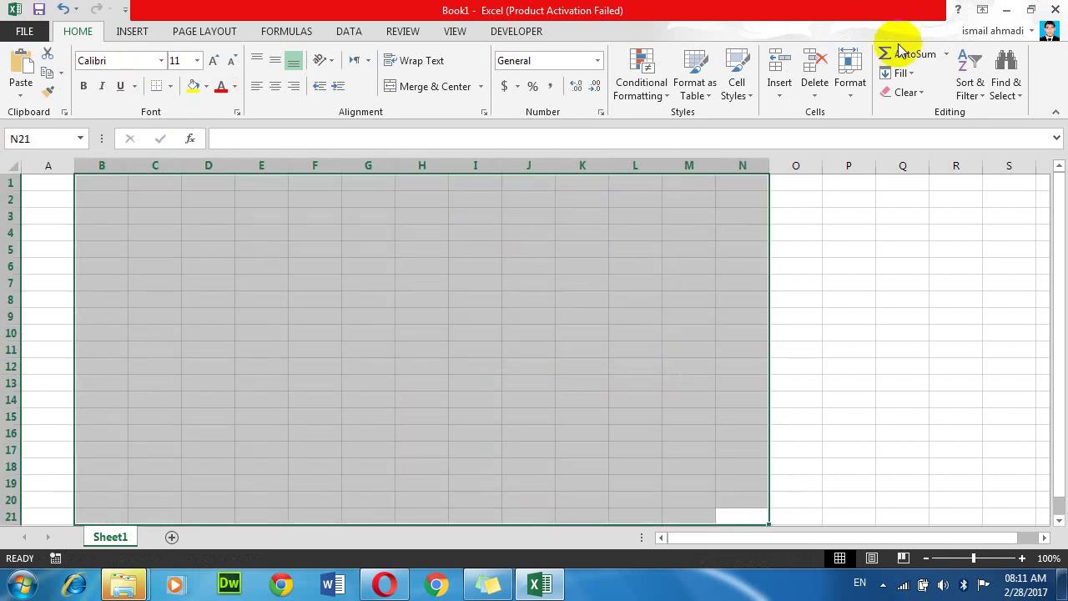
# Open the Fill options list, close it unused, and deselect by picking D18
pyautogui.click(893, 73)
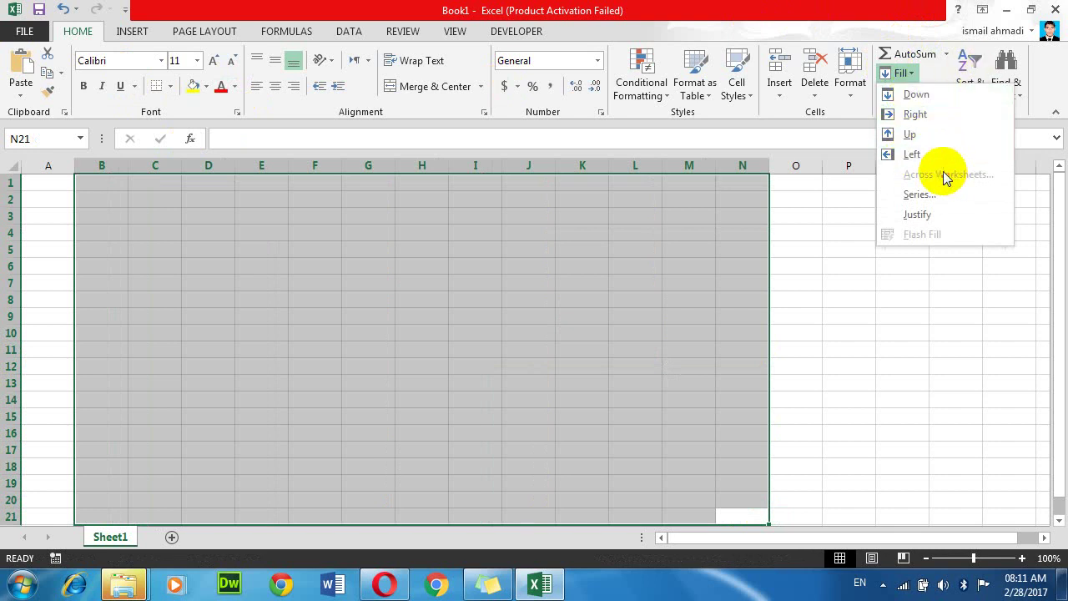
pyautogui.click(305, 244)
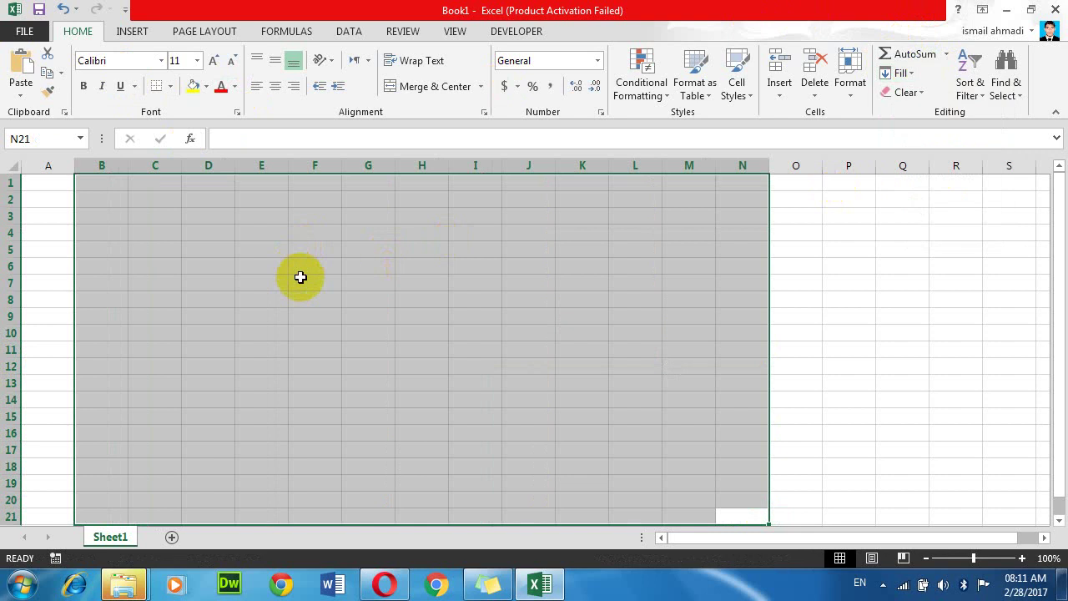
pyautogui.click(208, 467)
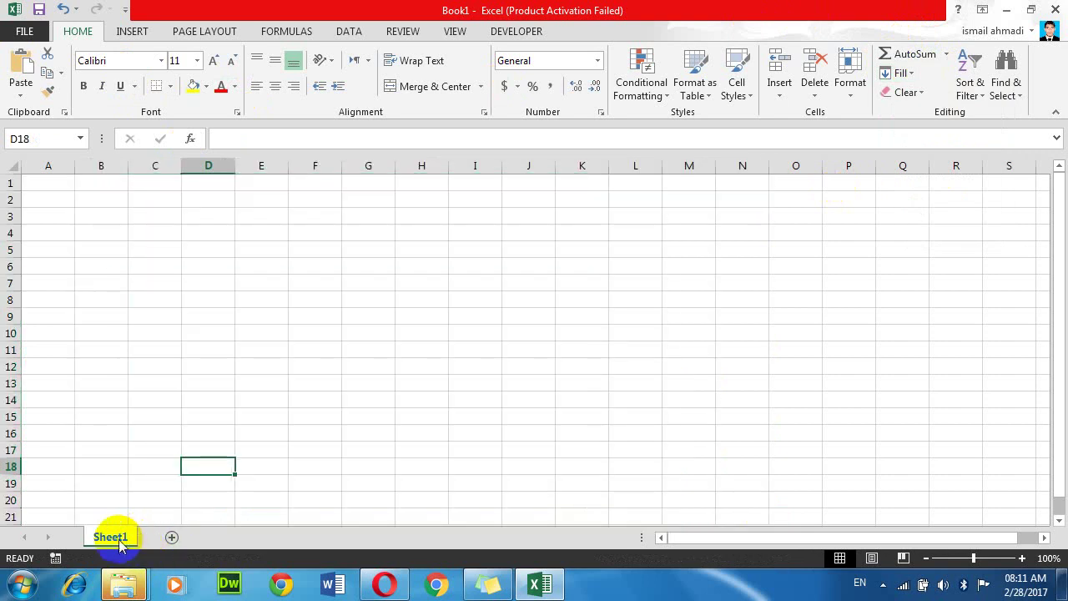
# Add Sheet2 and Sheet3, return to Sheet1, and enter a sample name across A1:G12
pyautogui.click(170, 539)
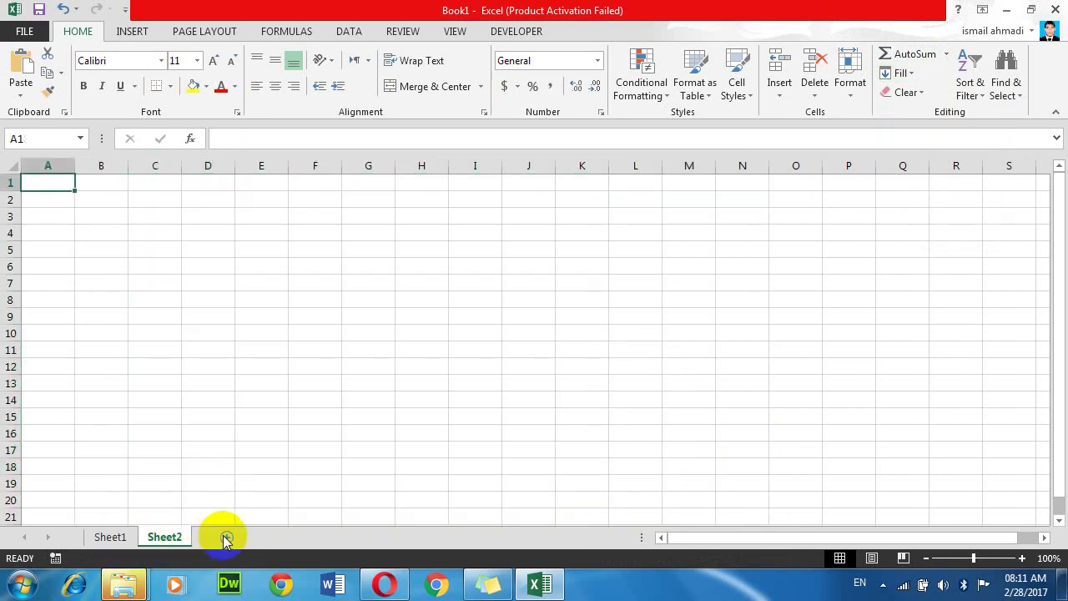
pyautogui.click(223, 537)
pyautogui.click(109, 537)
pyautogui.moveTo(48, 183); pyautogui.dragTo(356, 364)
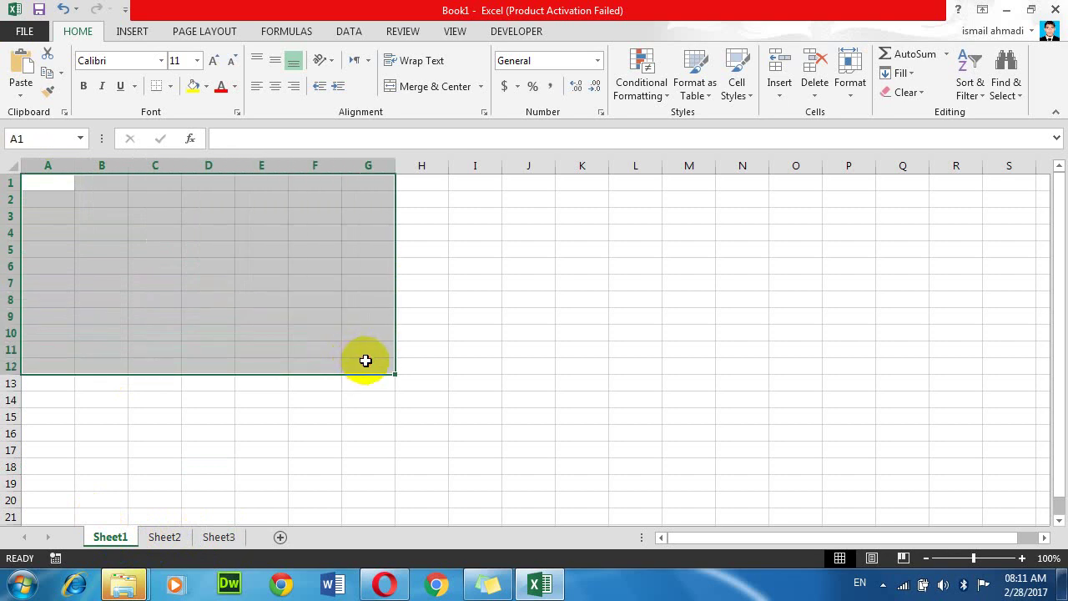
pyautogui.write('asad')
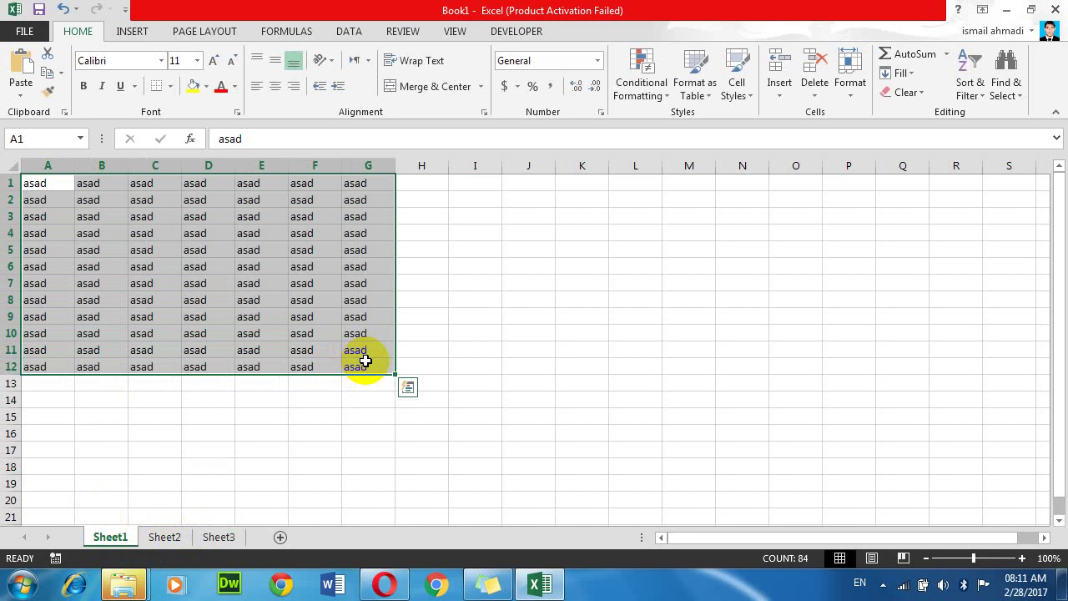
# Format A1:G12 with yellow fill, All Borders and red font colour
pyautogui.click(193, 86)
pyautogui.click(171, 87)
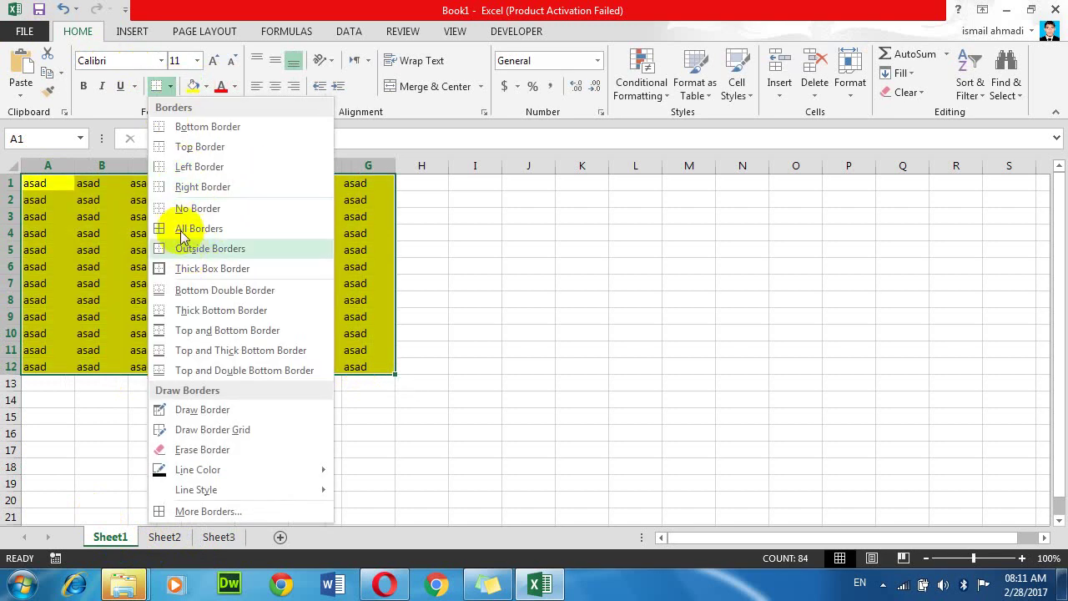
pyautogui.click(192, 227)
pyautogui.click(221, 86)
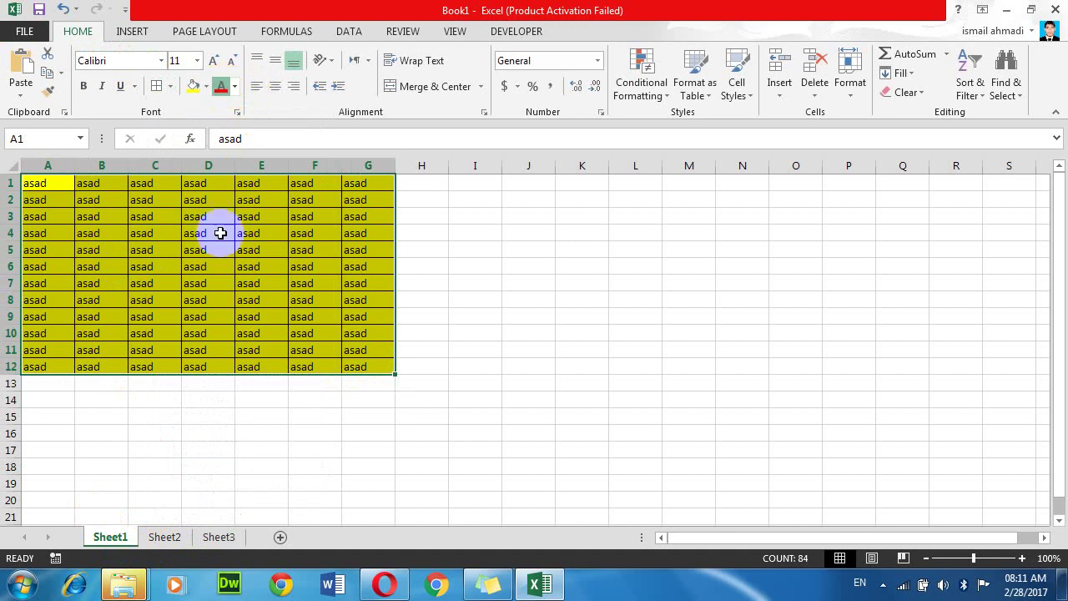
pyautogui.click(577, 350)
pyautogui.moveTo(358, 368); pyautogui.dragTo(3, 171)
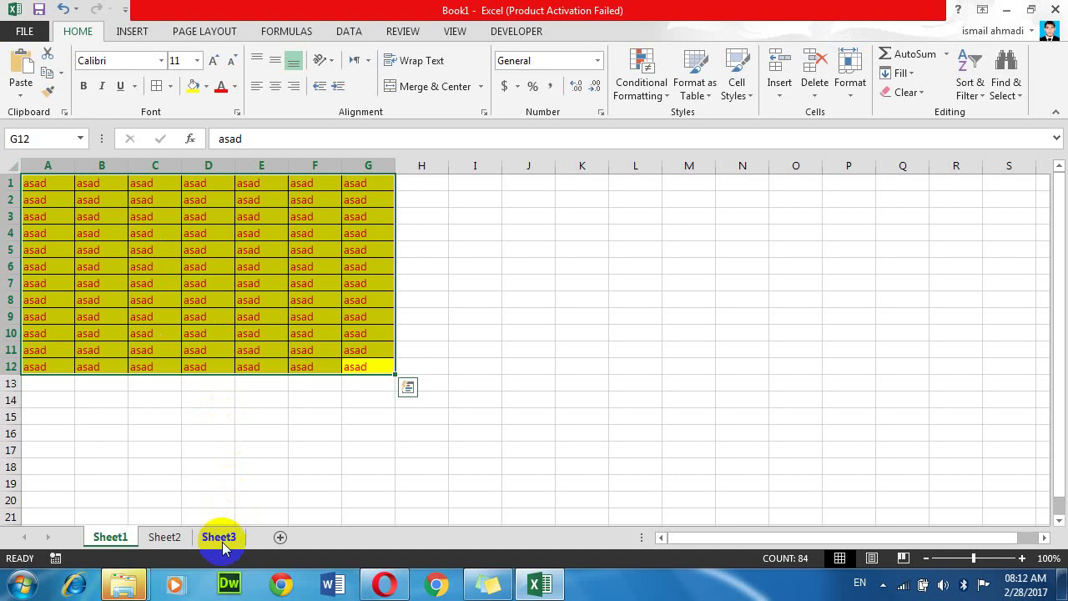
# Reselect A1:G12 and group Sheet3 with Sheet1
pyautogui.click(480, 430)
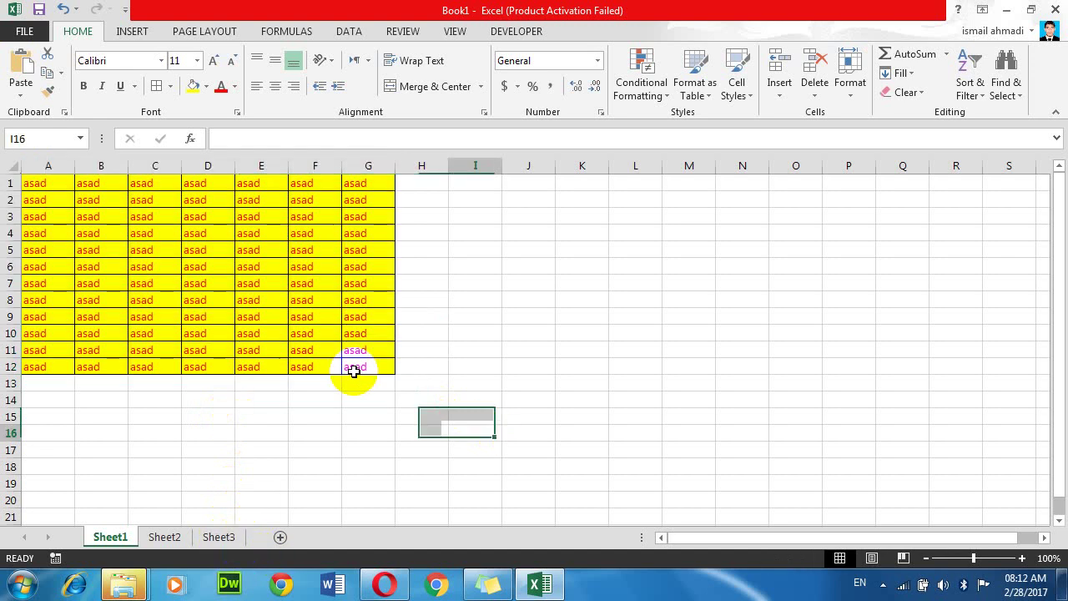
pyautogui.moveTo(370, 369); pyautogui.dragTo(5, 109)
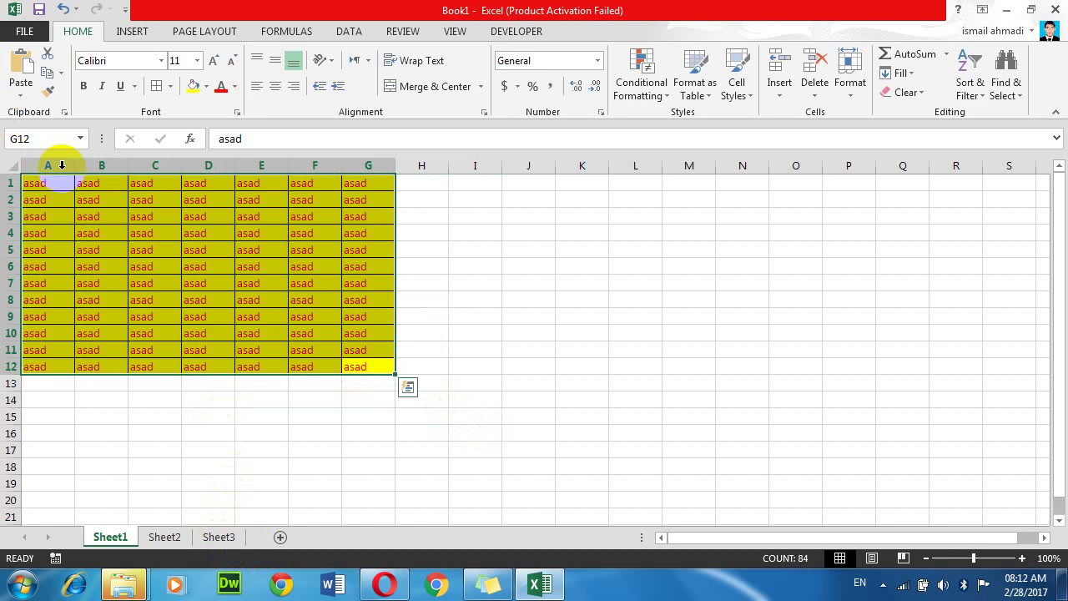
pyautogui.keyDown('ctrl'); pyautogui.click(222, 541); pyautogui.keyUp('ctrl')
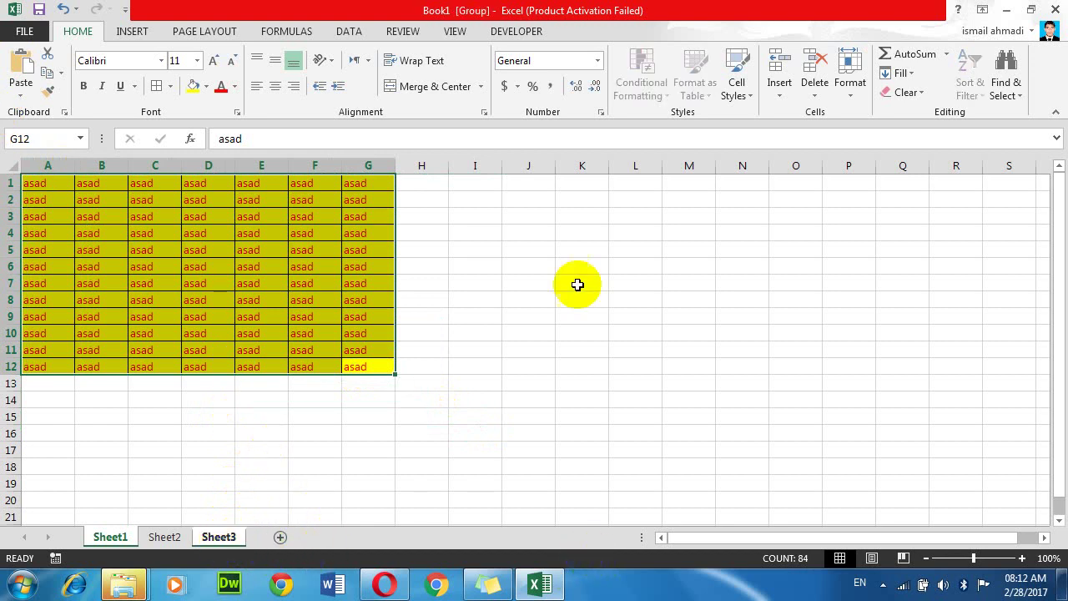
# Fill A1:G12 across worksheets with the Formats option only and confirm with OK
pyautogui.click(902, 73)
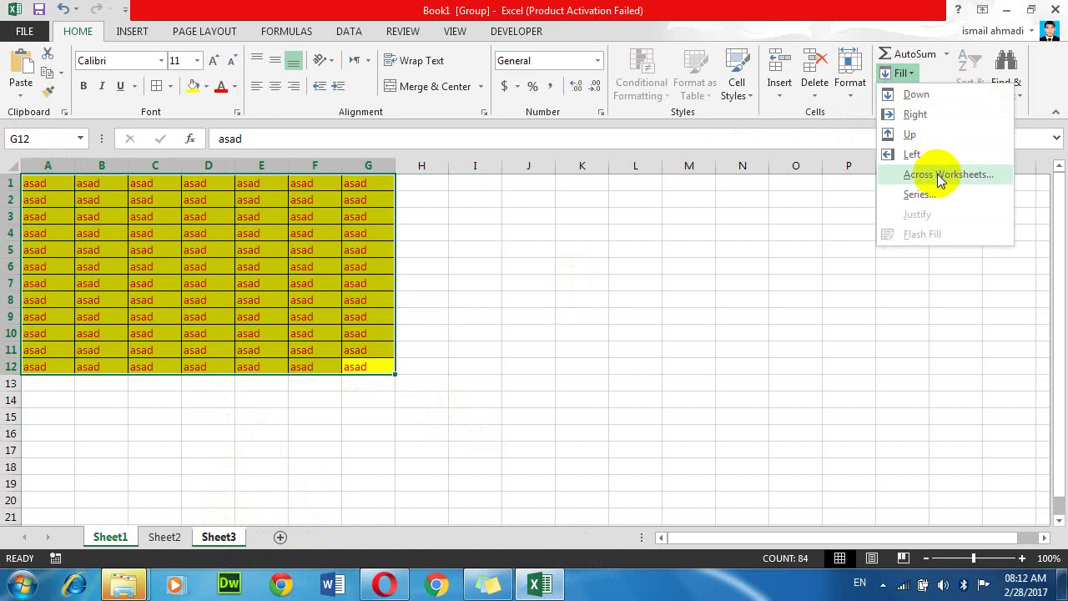
pyautogui.click(932, 173)
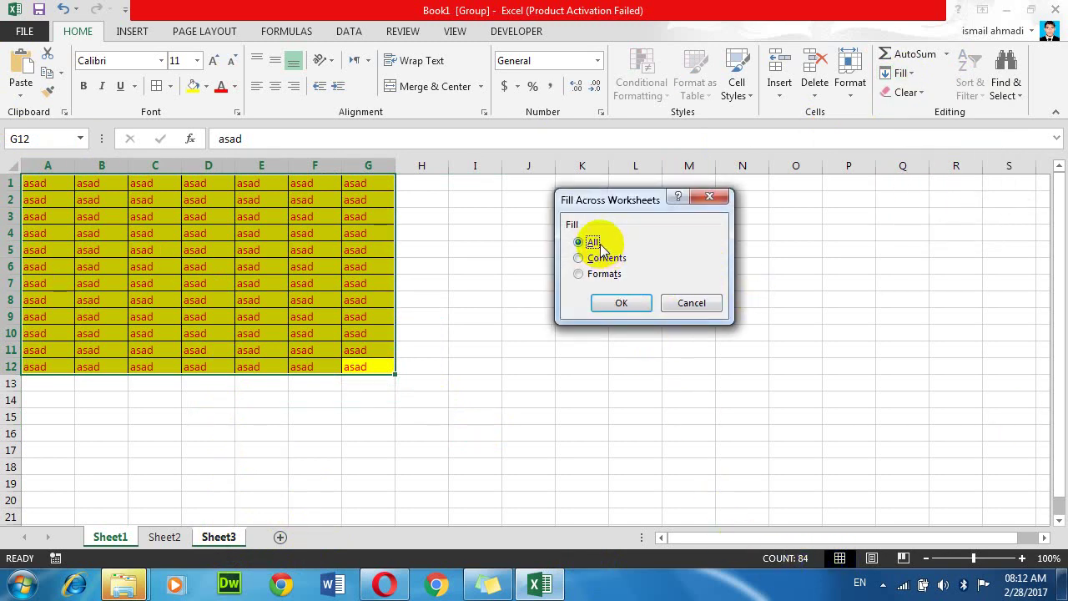
pyautogui.click(140, 222)
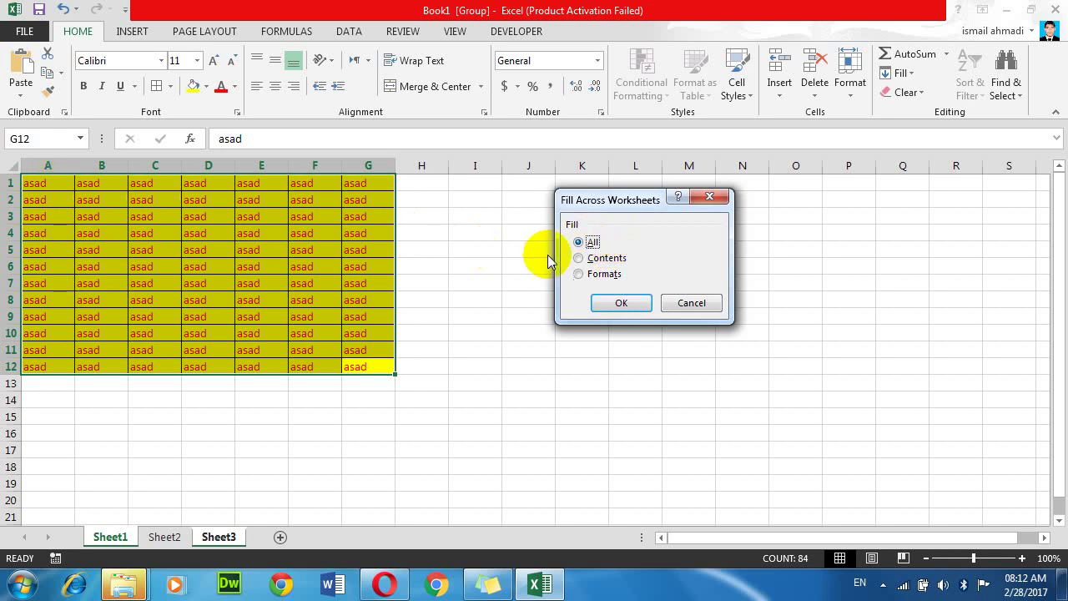
pyautogui.click(578, 258)
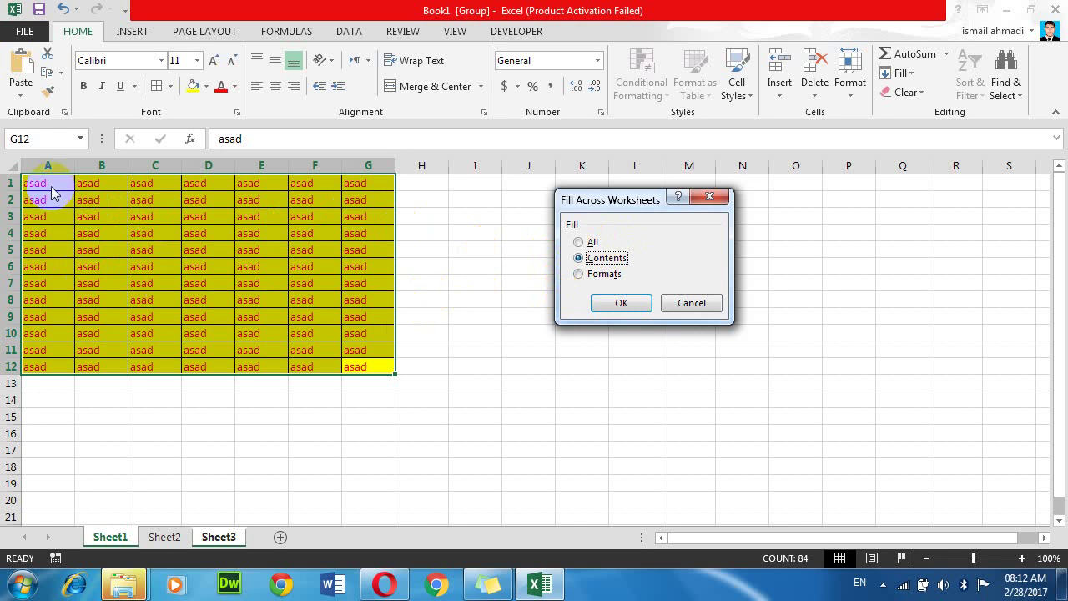
pyautogui.click(619, 303)
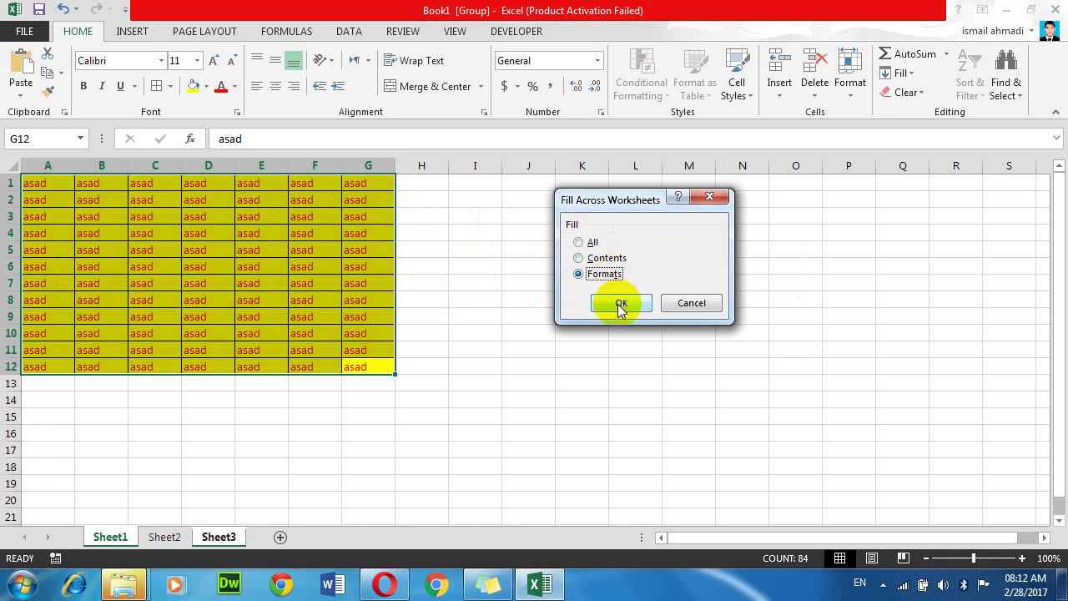
pyautogui.click(179, 539)
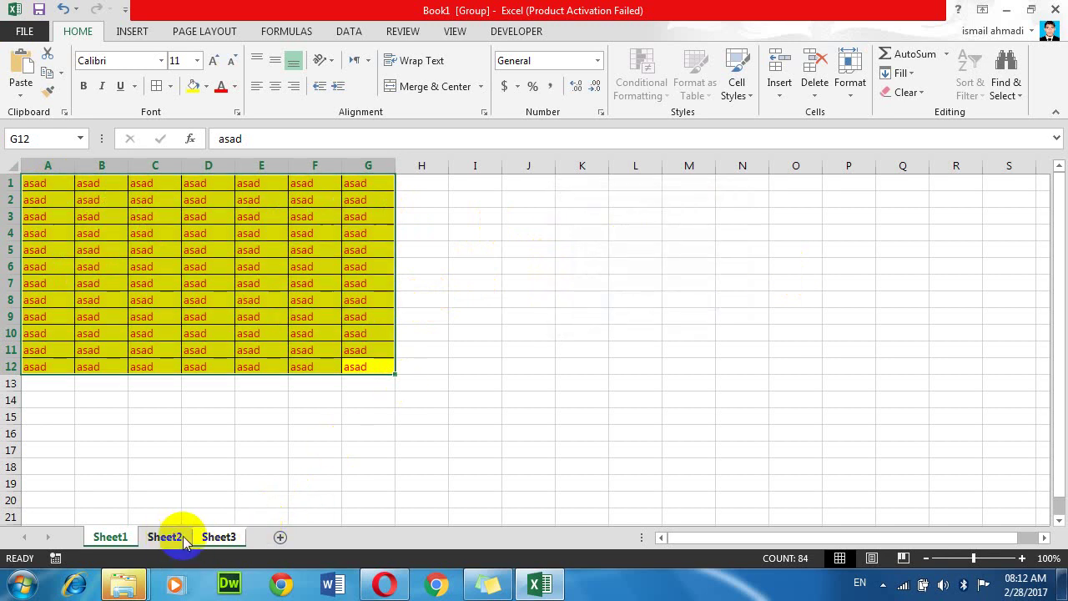
pyautogui.click(182, 538)
pyautogui.click(221, 536)
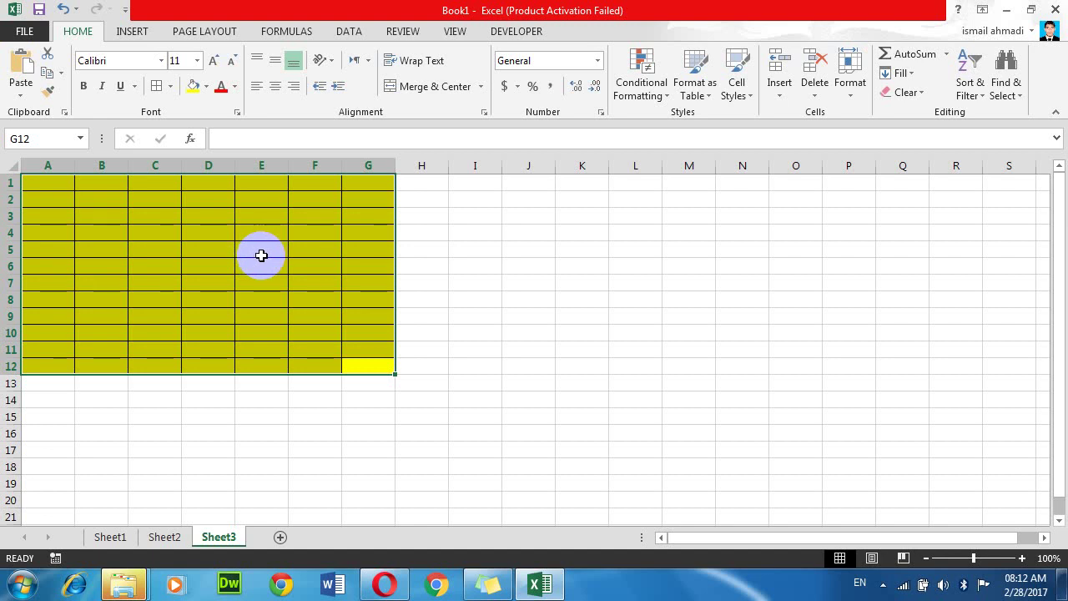
pyautogui.hotkey('ctrl', 'pageup')
pyautogui.hotkey('ctrl', 'pageup')
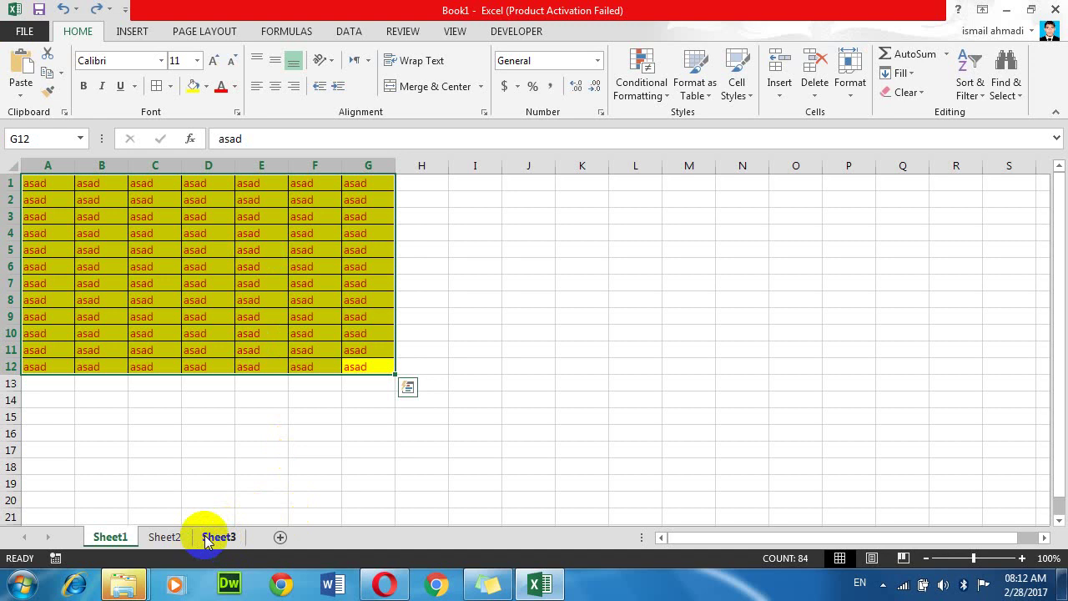
pyautogui.keyDown('ctrl'); pyautogui.click(209, 537); pyautogui.keyUp('ctrl')
pyautogui.click(897, 53)
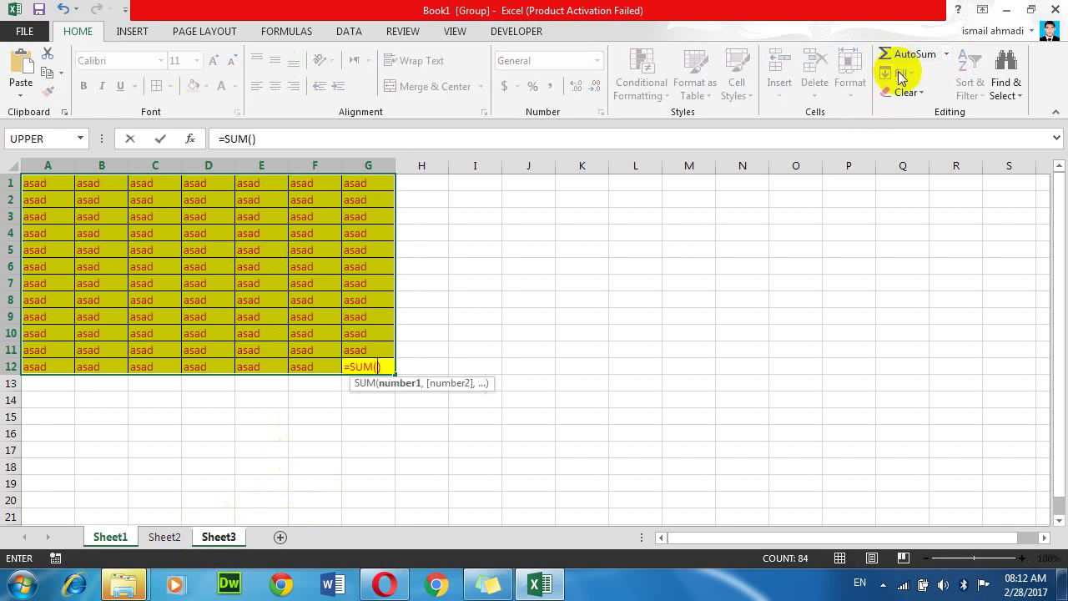
pyautogui.click(625, 330)
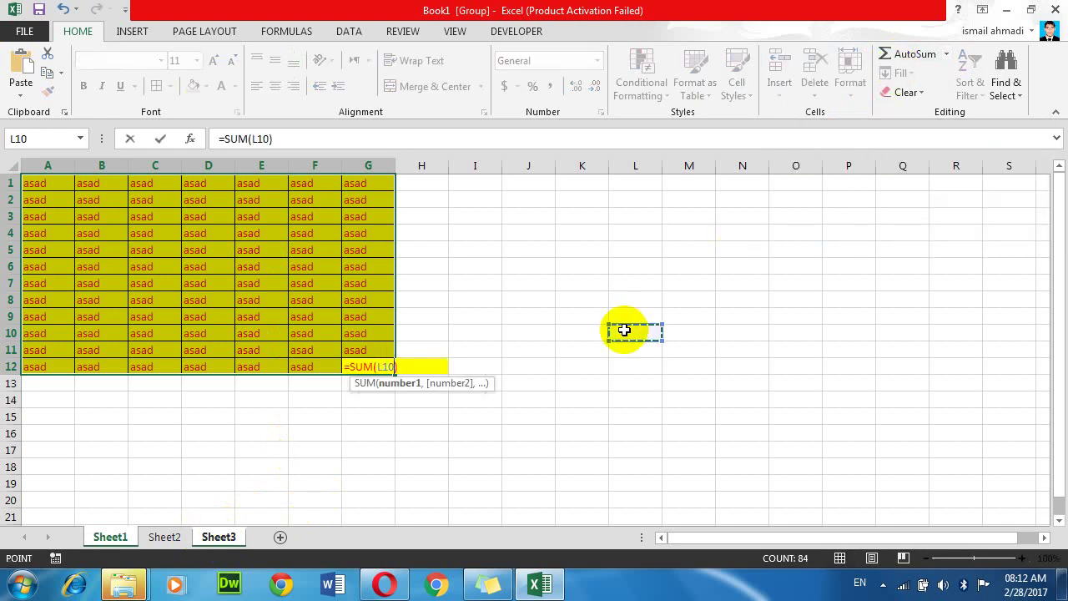
pyautogui.press('Return')
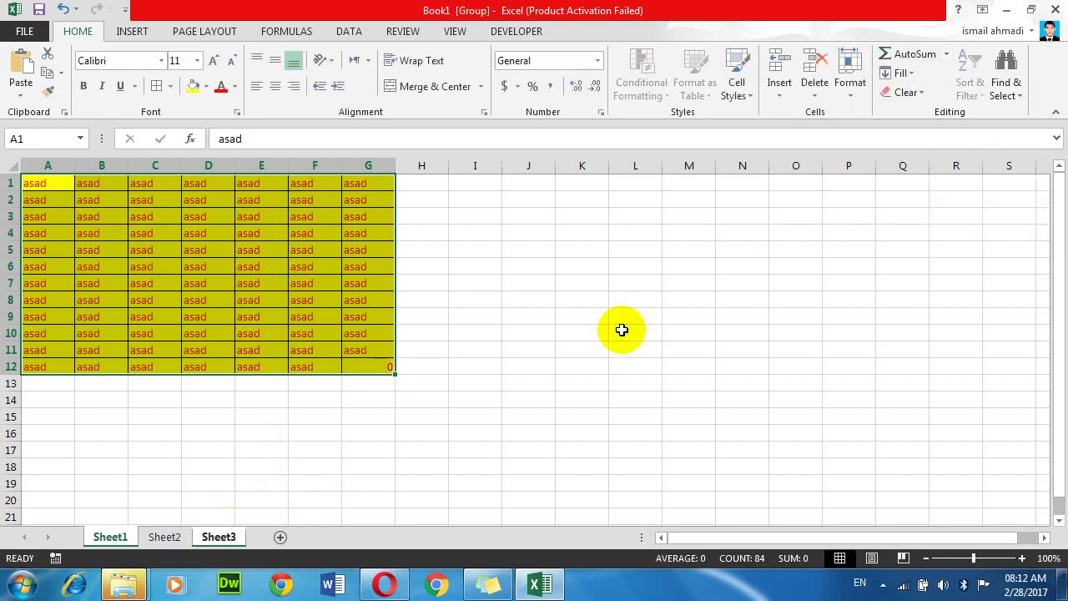
pyautogui.hotkey('ctrl', 'z')
pyautogui.click(582, 367)
pyautogui.moveTo(369, 365); pyautogui.dragTo(4, 7)
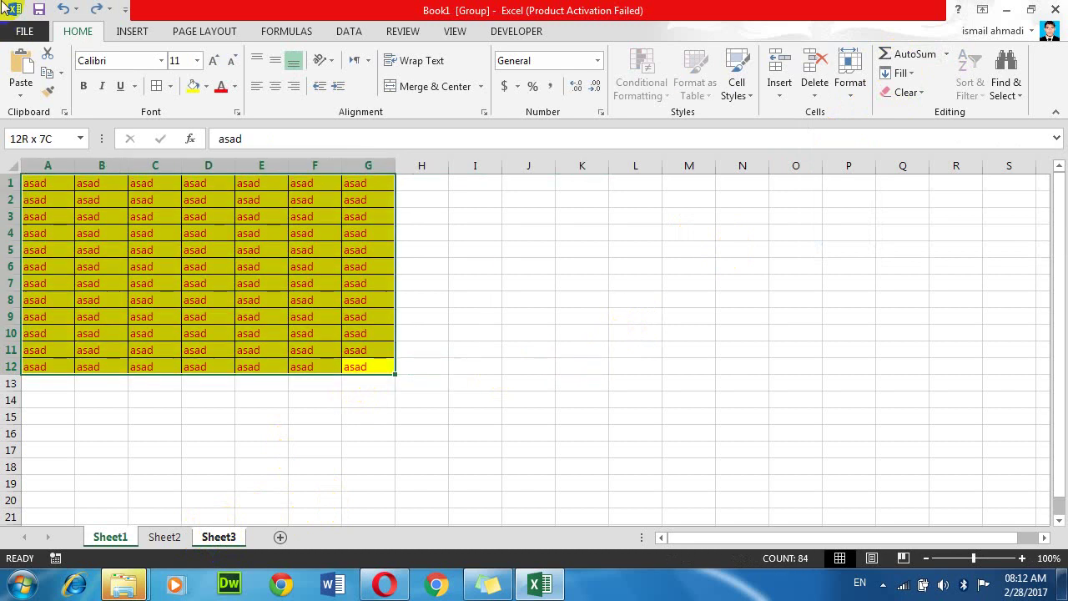
pyautogui.click(909, 79)
pyautogui.click(910, 54)
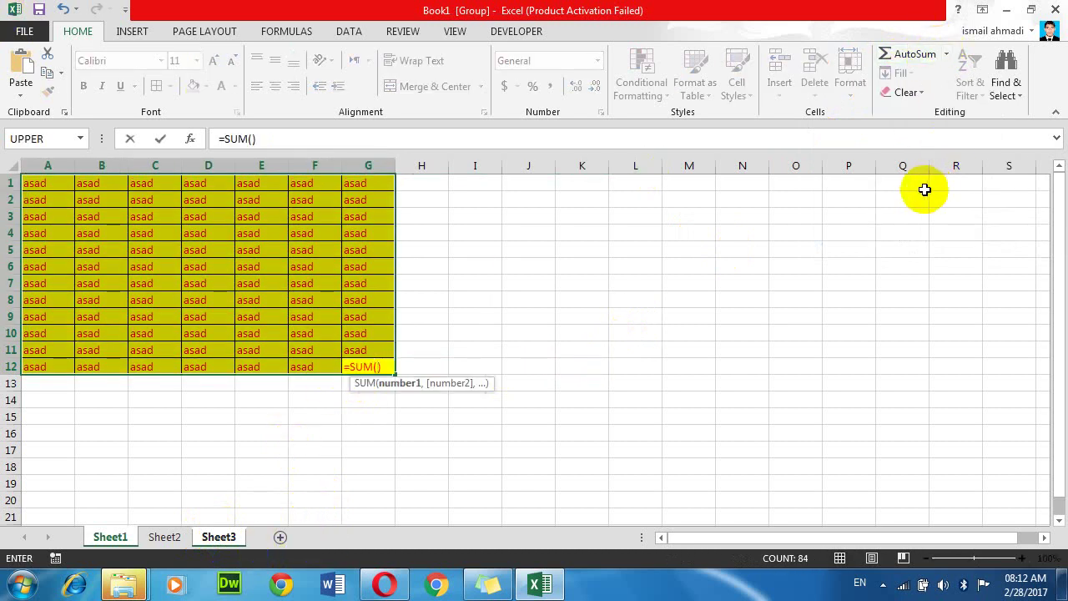
pyautogui.press('Return')
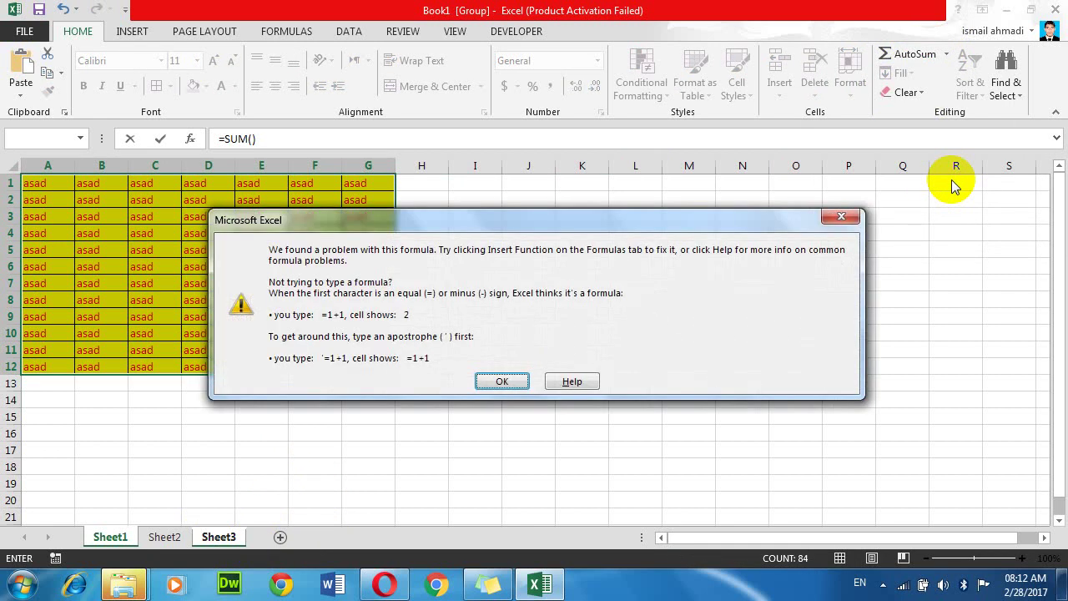
pyautogui.click(841, 216)
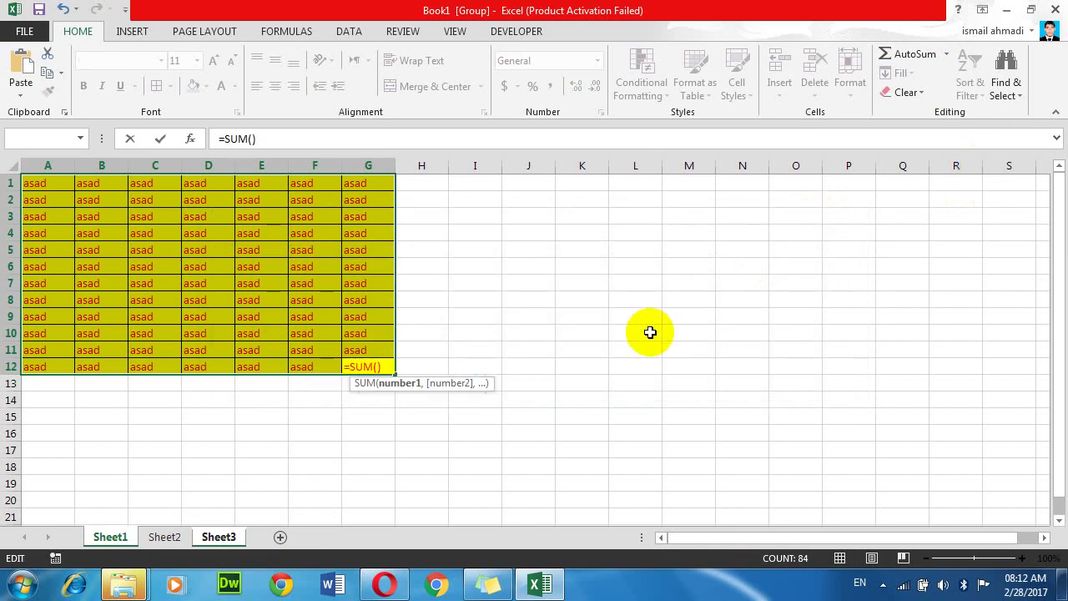
pyautogui.press('Return')
pyautogui.press('BackSpace')
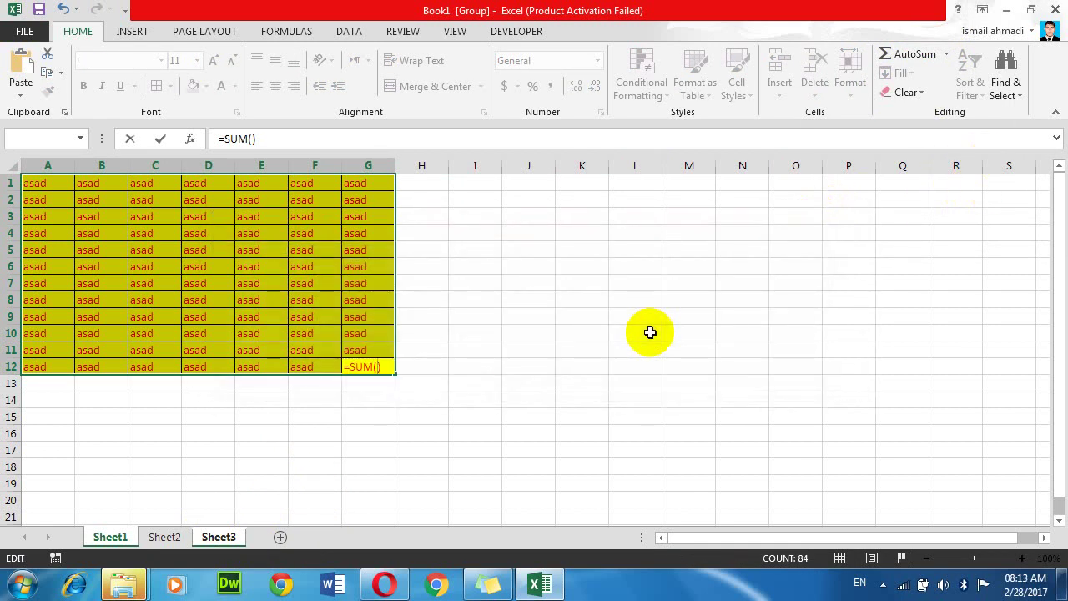
pyautogui.press('Escape')
pyautogui.press('Return')
pyautogui.hotkey('shift', 'Return')
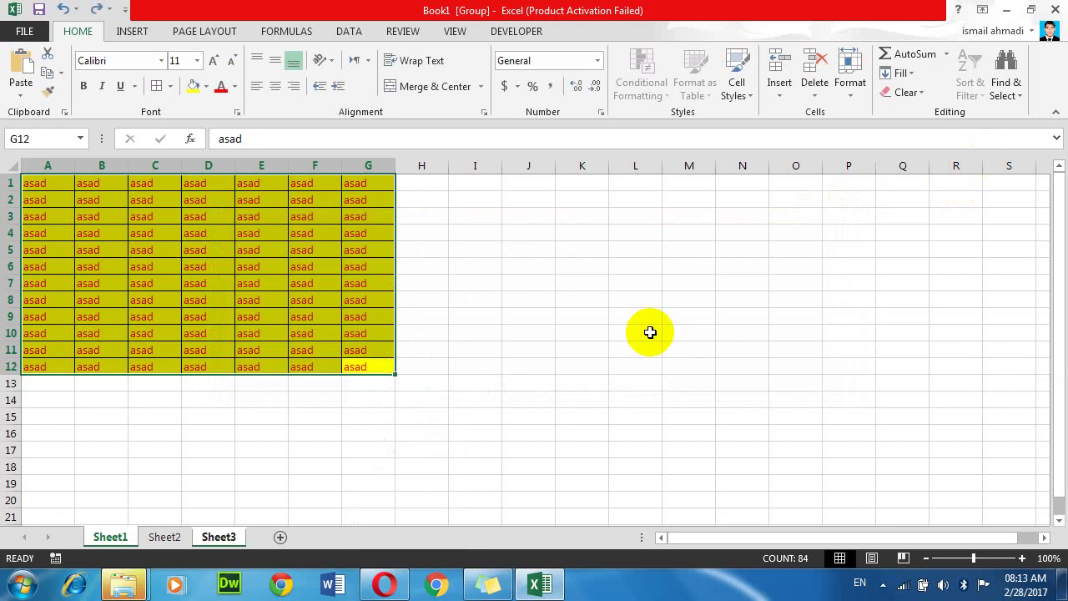
pyautogui.click(614, 374)
# Fill the A1:G12 block across to Sheet3 with Contents only, check it, then undo
pyautogui.moveTo(364, 370); pyautogui.dragTo(25, 183)
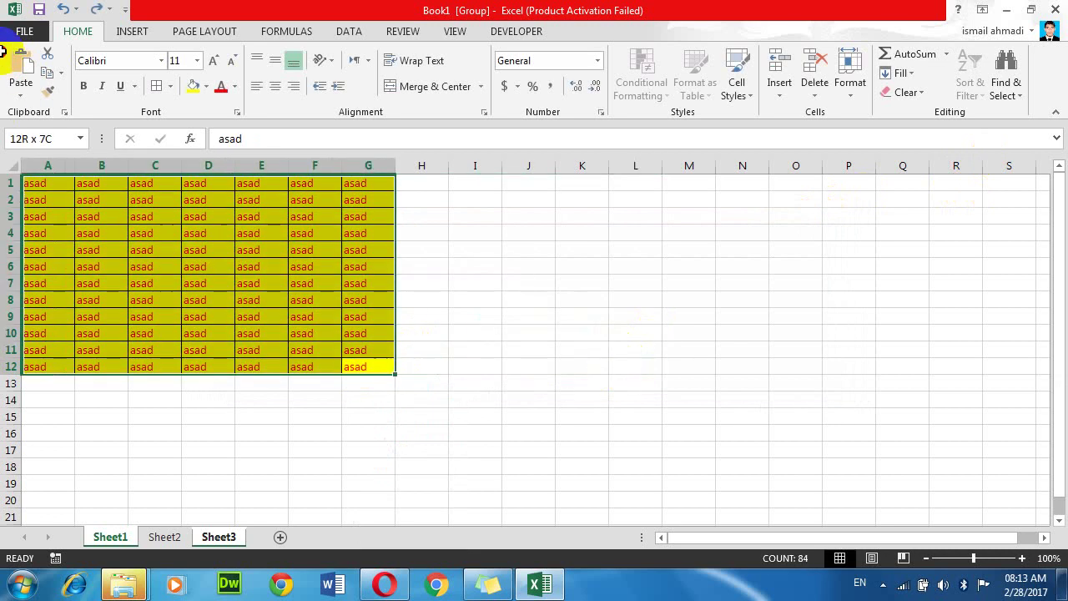
pyautogui.click(901, 73)
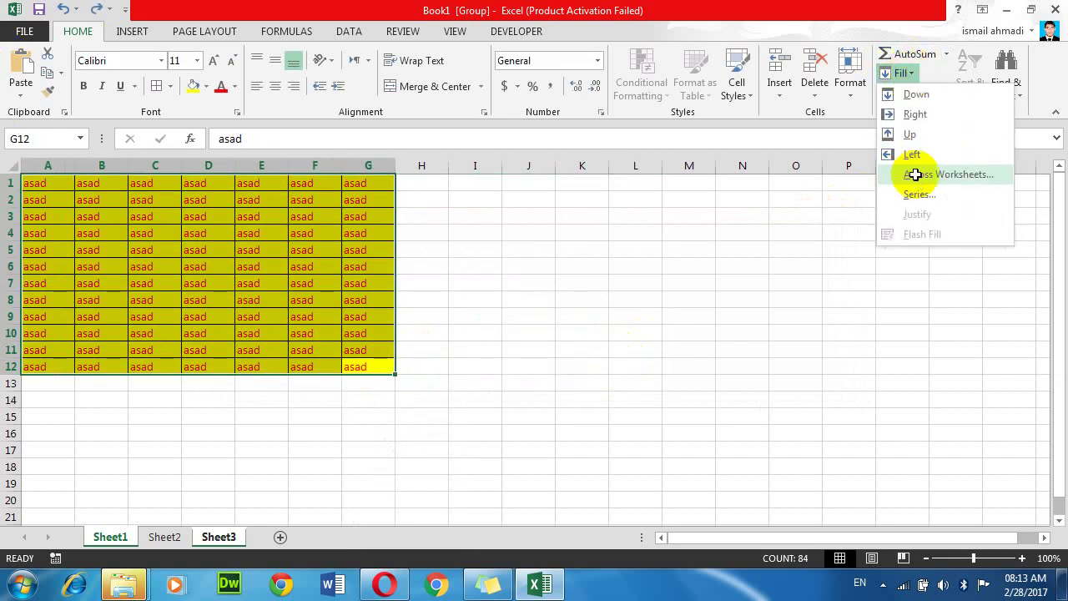
pyautogui.click(918, 173)
pyautogui.click(606, 258)
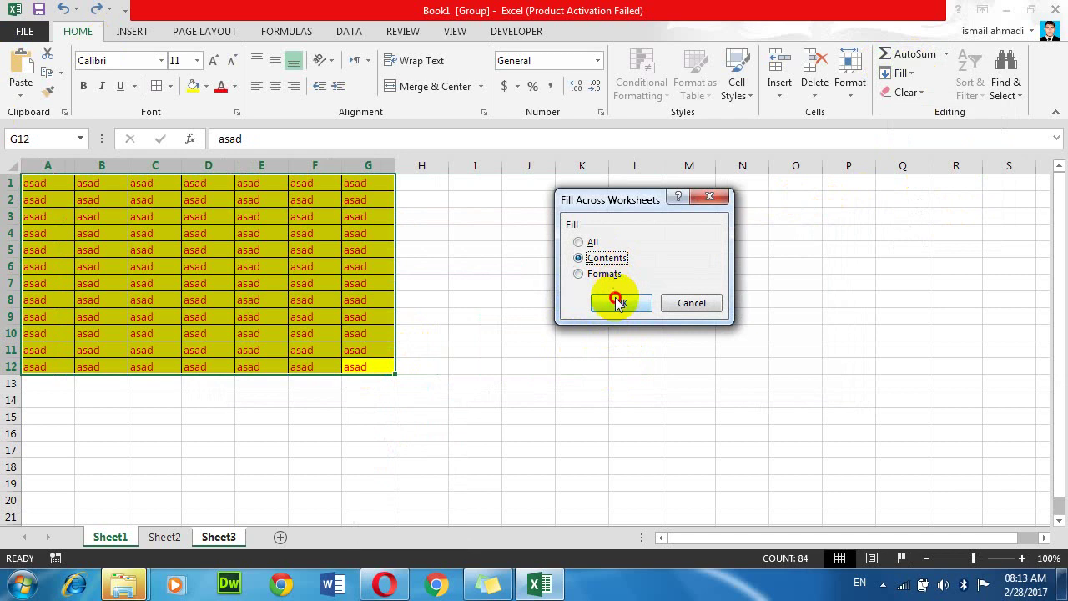
pyautogui.click(618, 303)
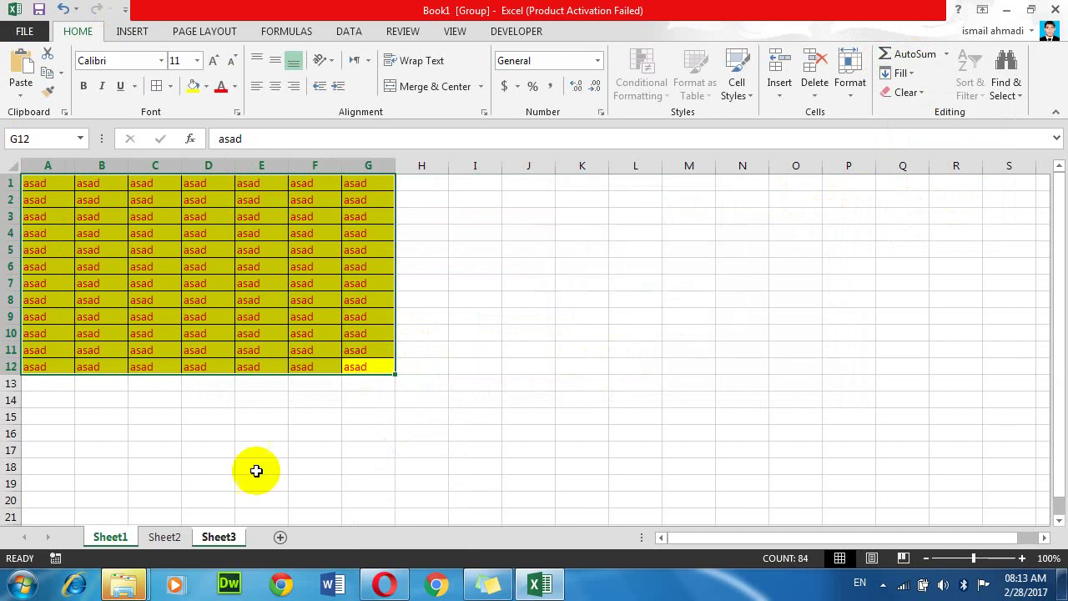
pyautogui.click(232, 541)
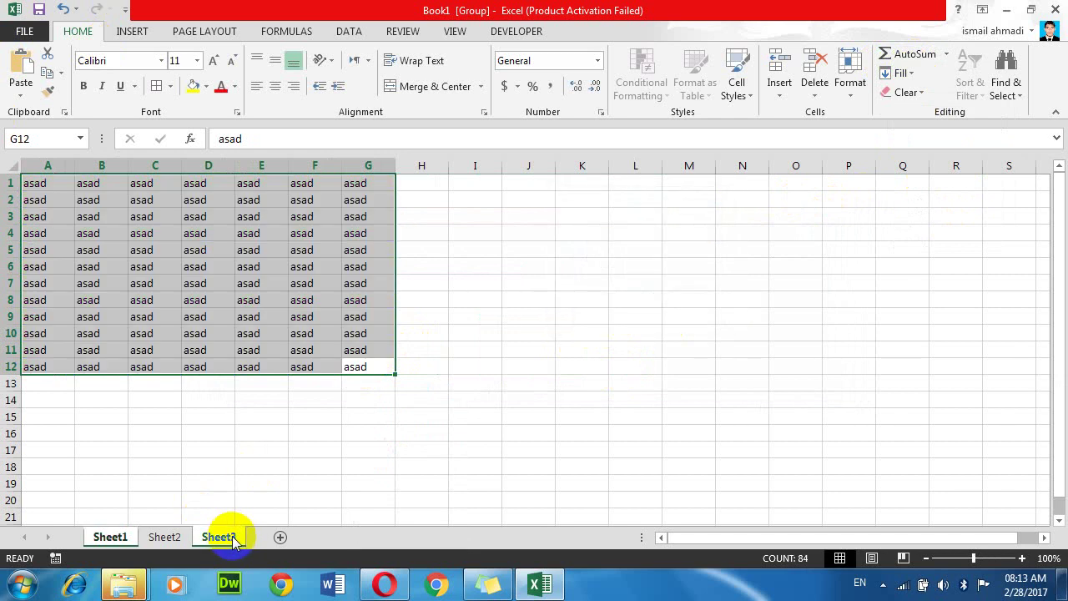
pyautogui.hotkey('ctrl', 'z')
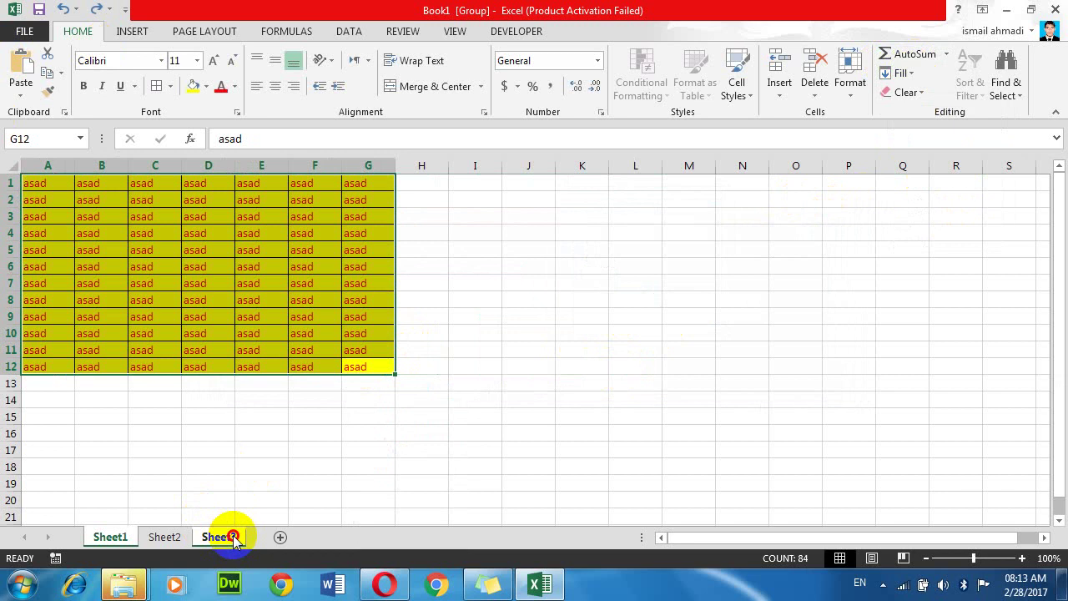
# Refill A1:G12 across worksheets with All (contents and formats), then ungroup the sheets
pyautogui.click(233, 538)
pyautogui.click(111, 537)
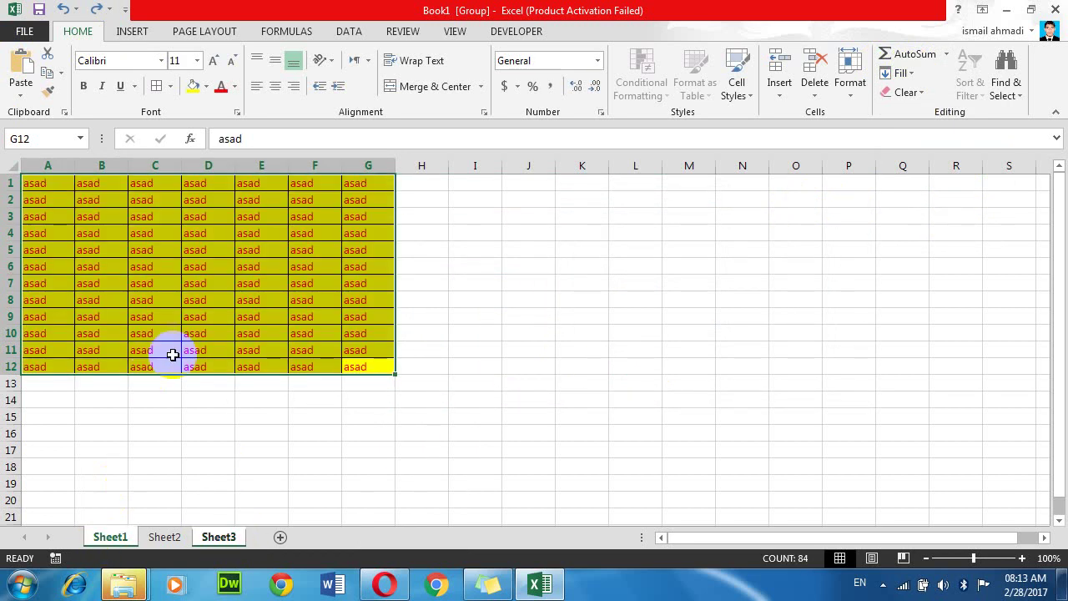
pyautogui.click(900, 73)
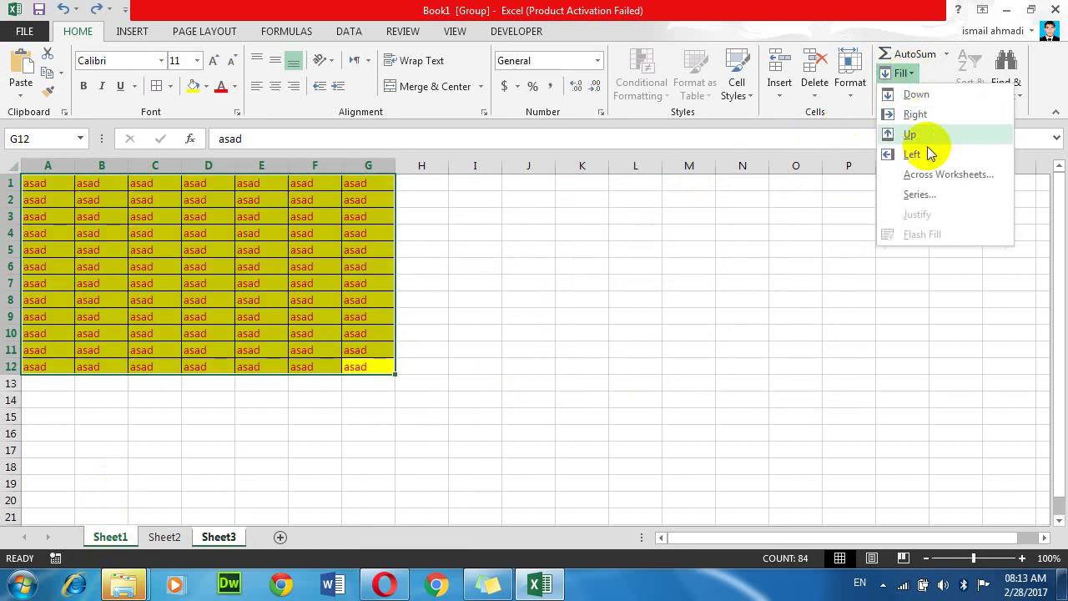
pyautogui.click(926, 173)
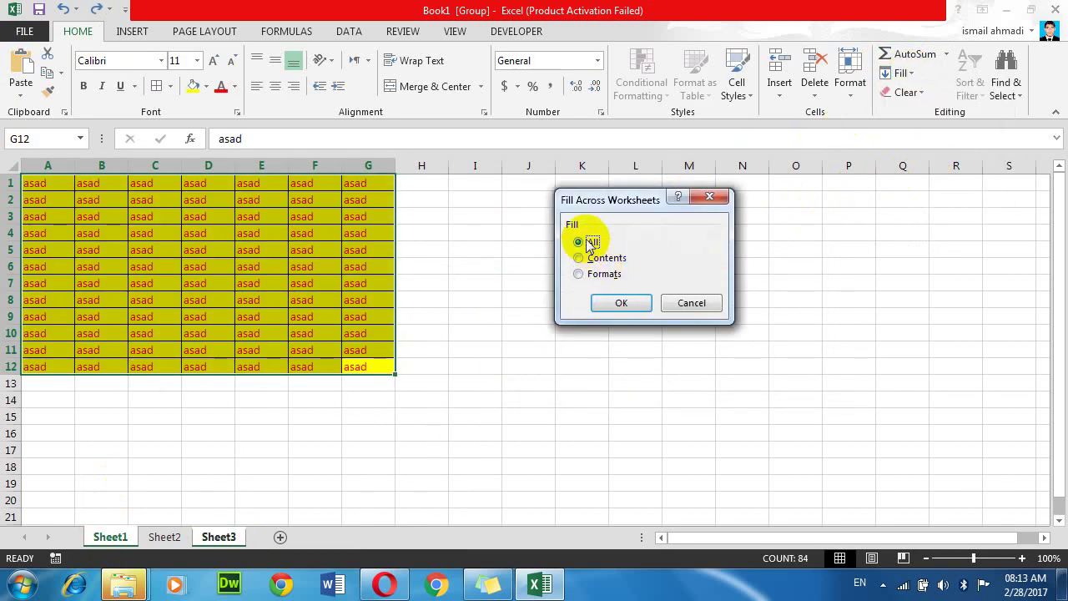
pyautogui.click(610, 306)
pyautogui.click(225, 536)
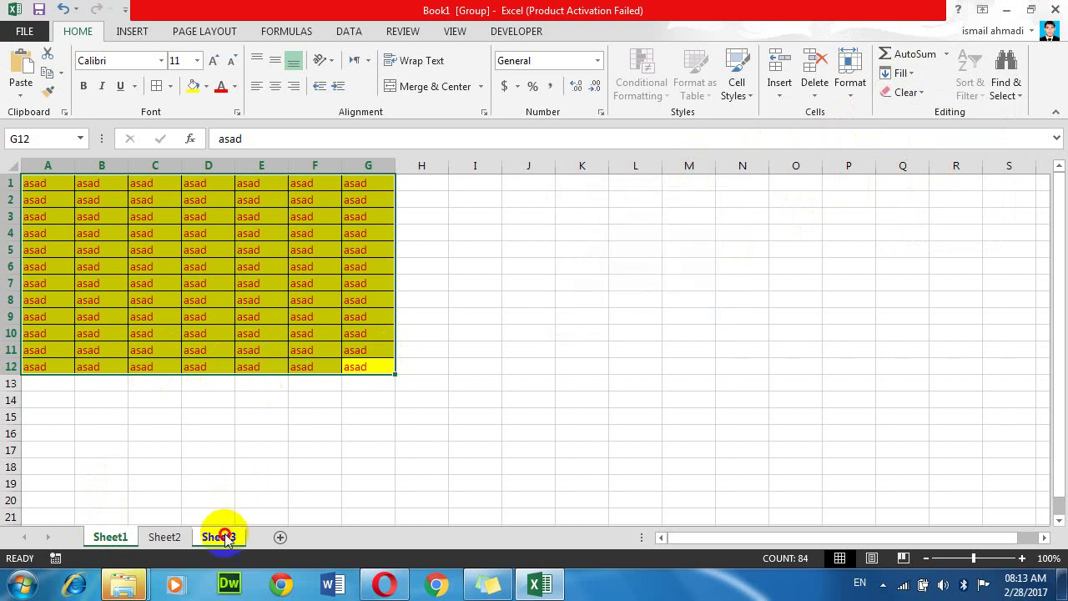
pyautogui.click(167, 537)
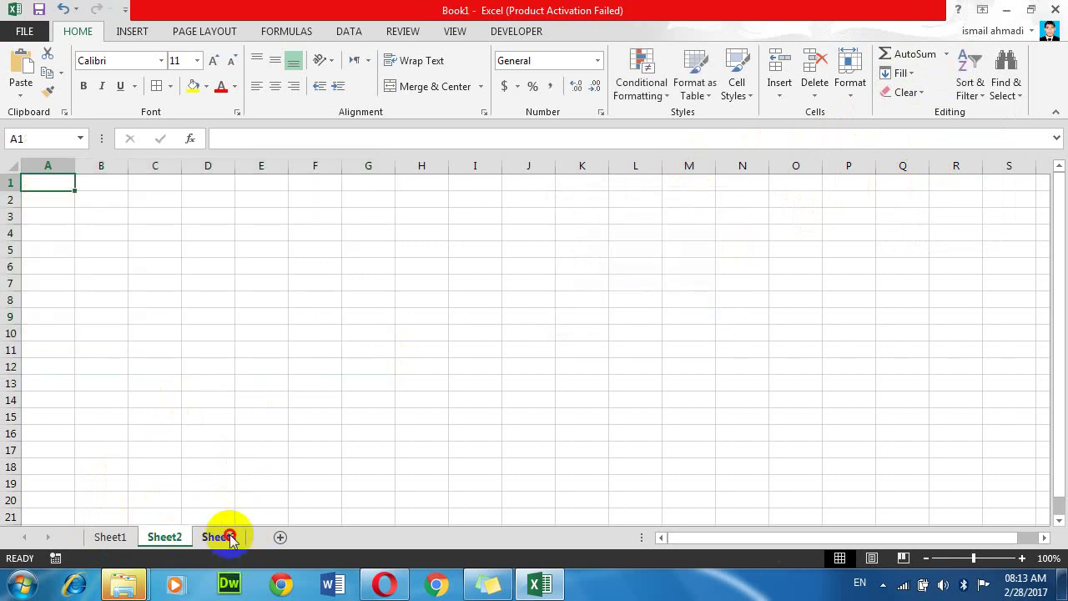
pyautogui.click(229, 536)
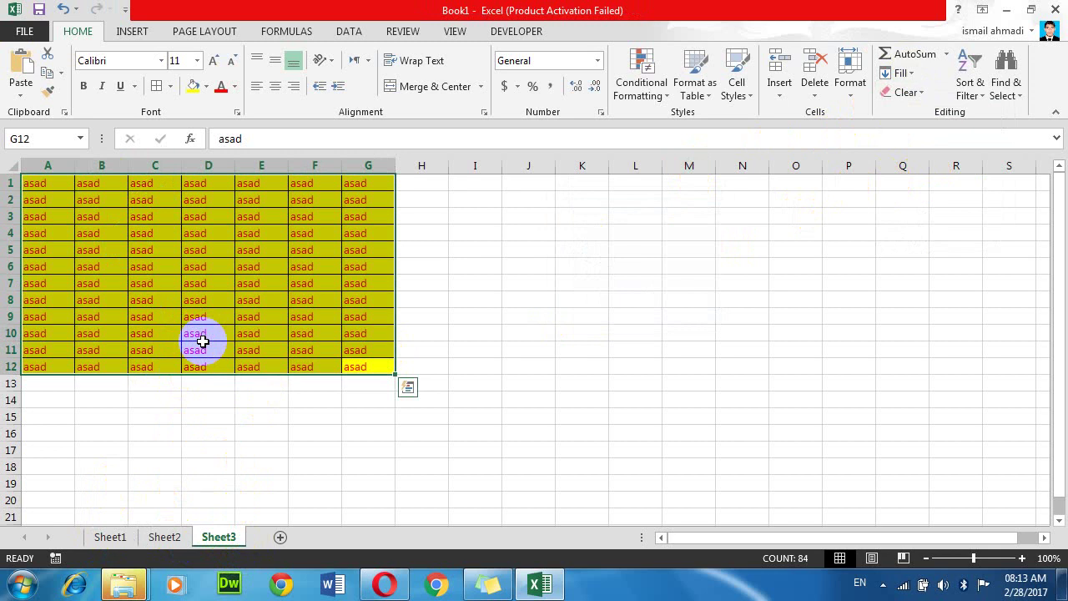
pyautogui.click(901, 74)
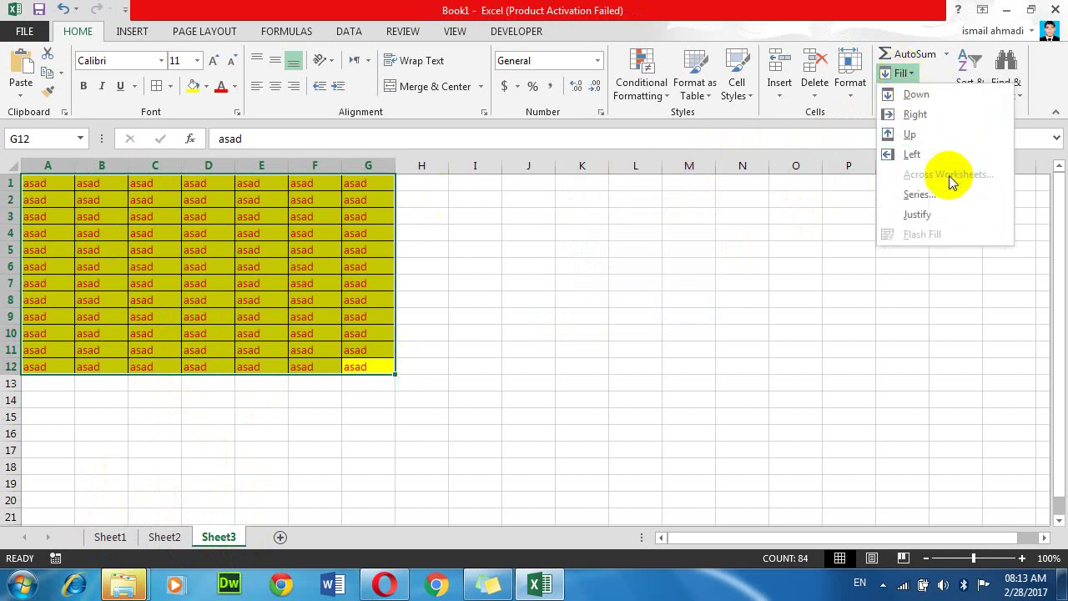
pyautogui.click(316, 401)
pyautogui.moveTo(563, 415); pyautogui.dragTo(3, 6)
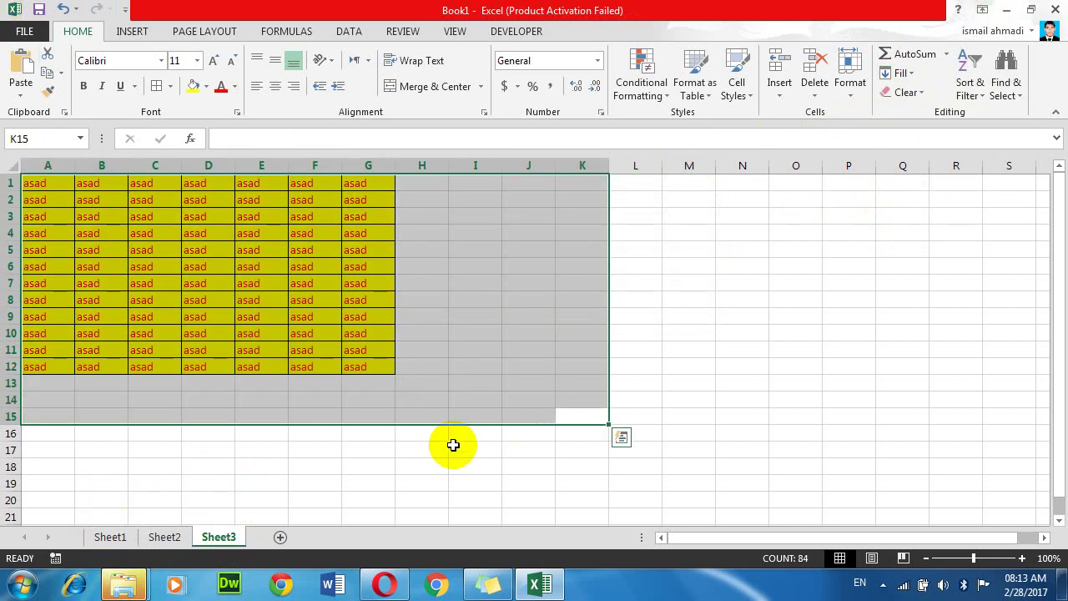
pyautogui.click(908, 92)
pyautogui.click(931, 112)
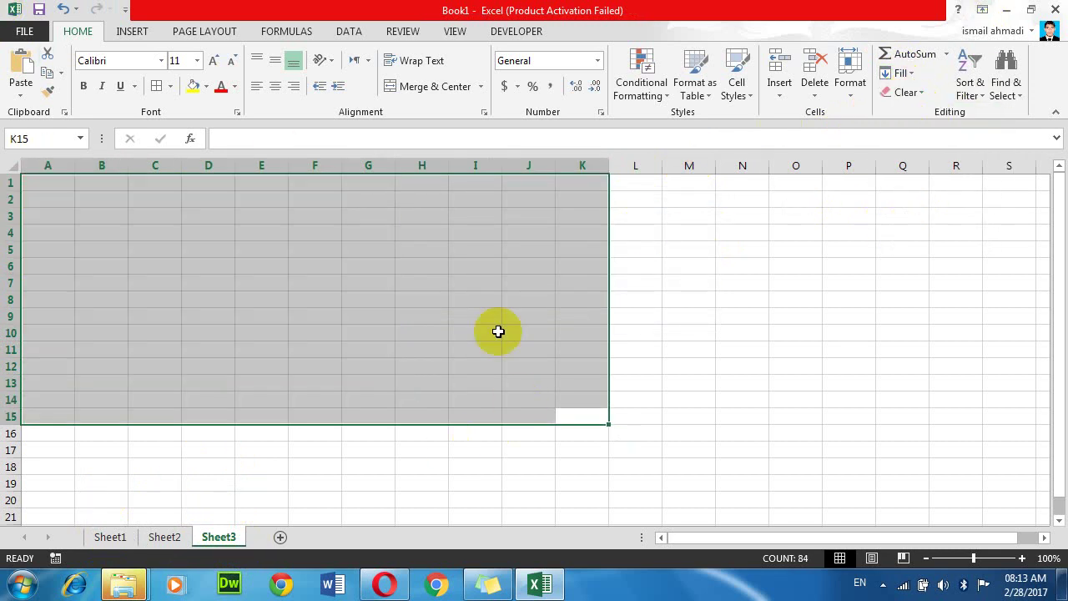
pyautogui.click(492, 331)
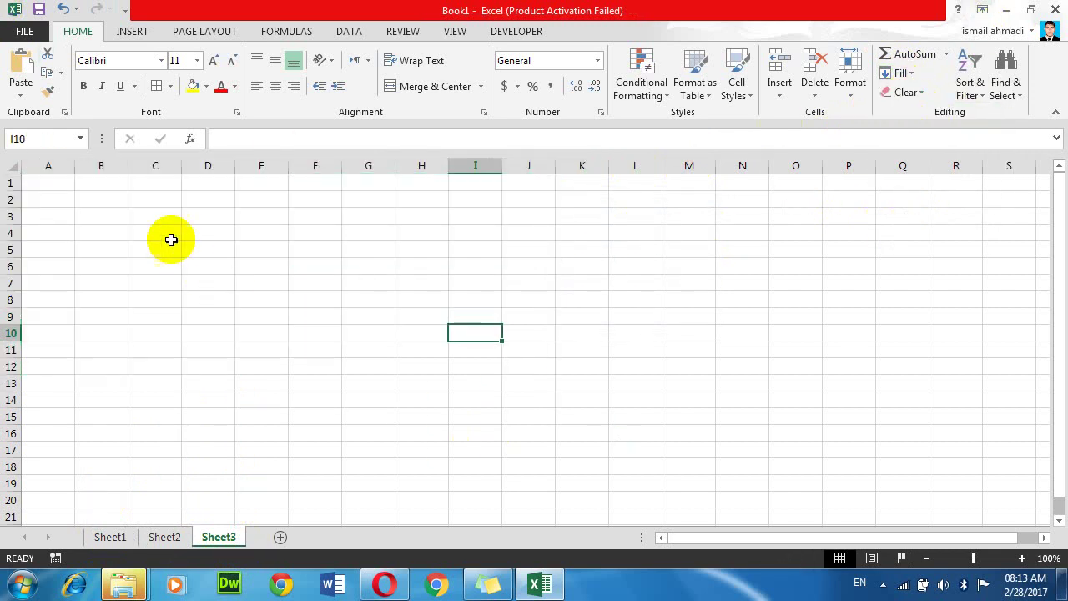
pyautogui.click(900, 72)
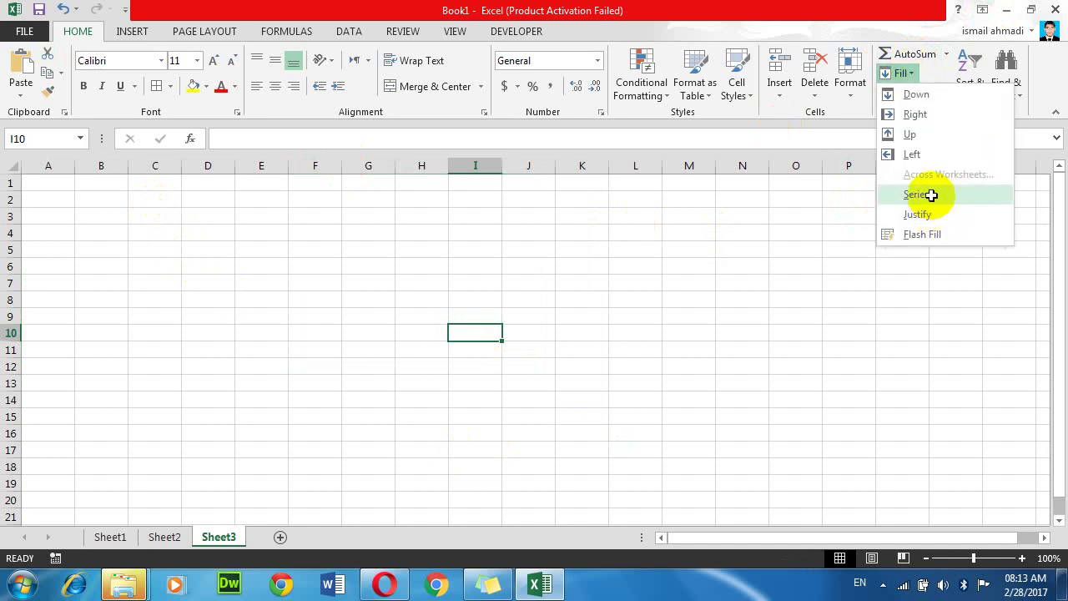
pyautogui.click(928, 192)
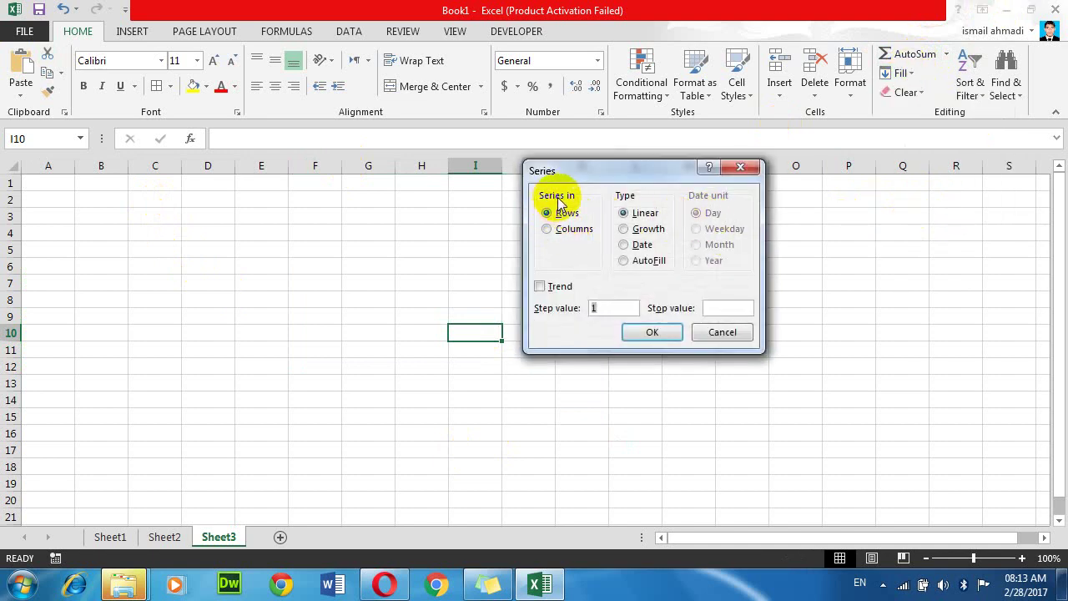
pyautogui.click(740, 166)
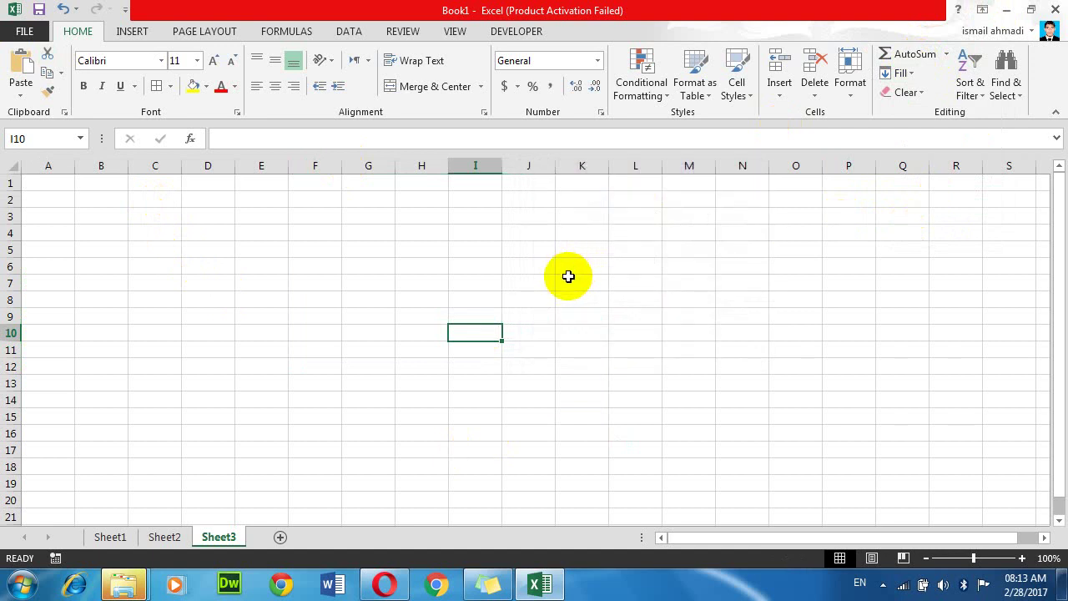
# Enter 1 in cell B3 as the series start
pyautogui.click(112, 217)
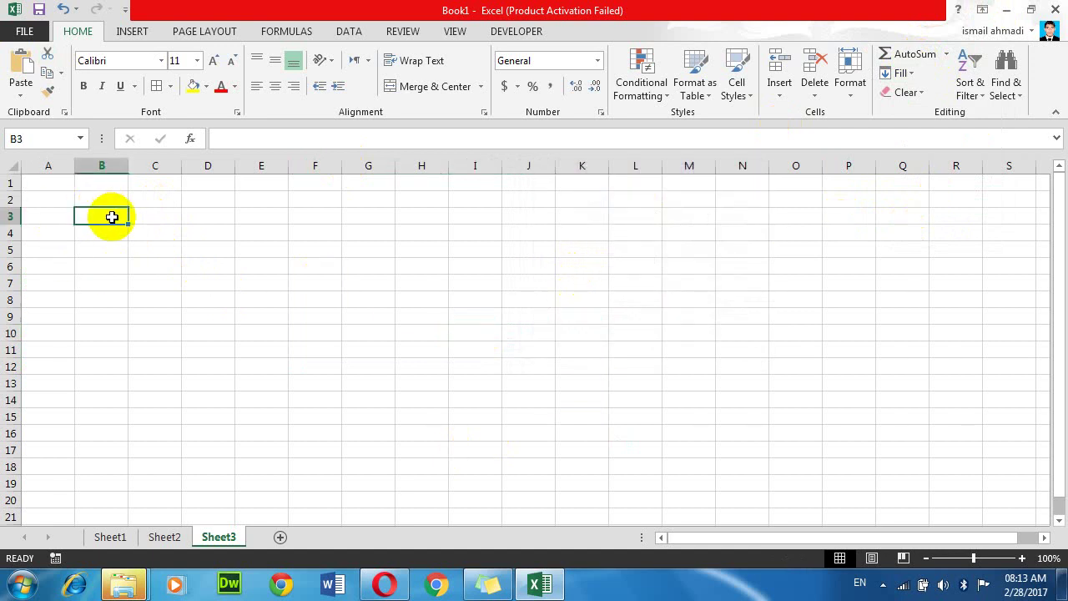
pyautogui.write('1')
pyautogui.press('Return')
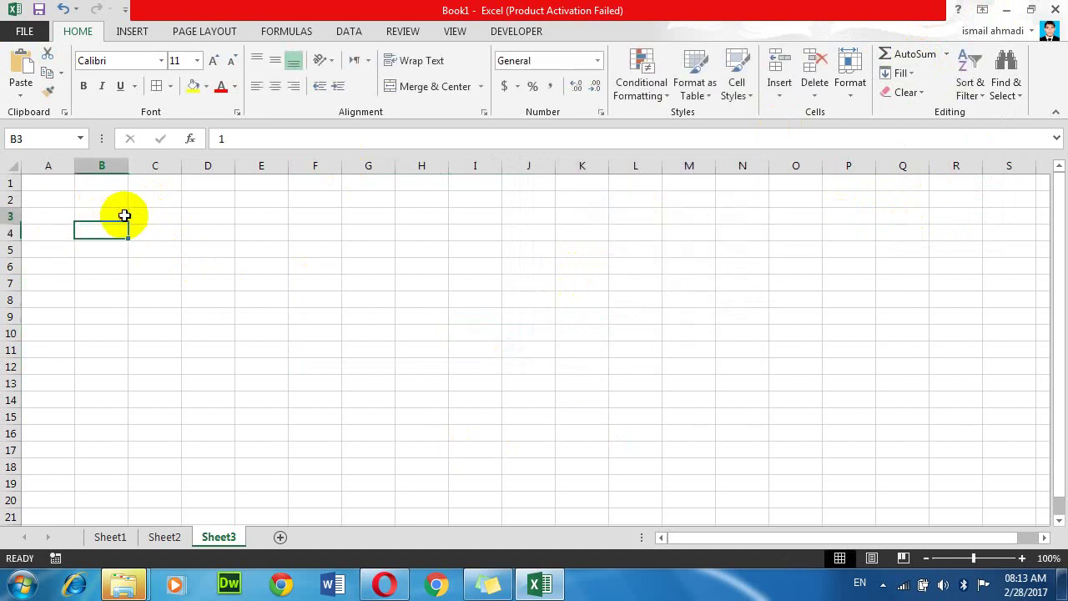
# Fill row 3 as a linear series, step 1, stop value 500, ending at SG3
pyautogui.click(907, 82)
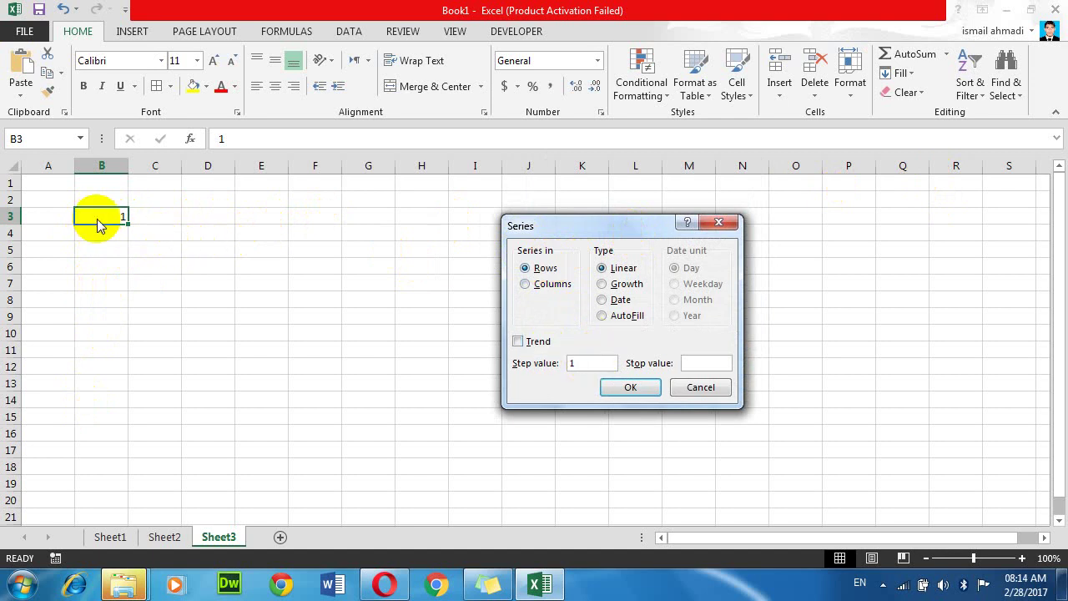
pyautogui.click(718, 362)
pyautogui.write('500')
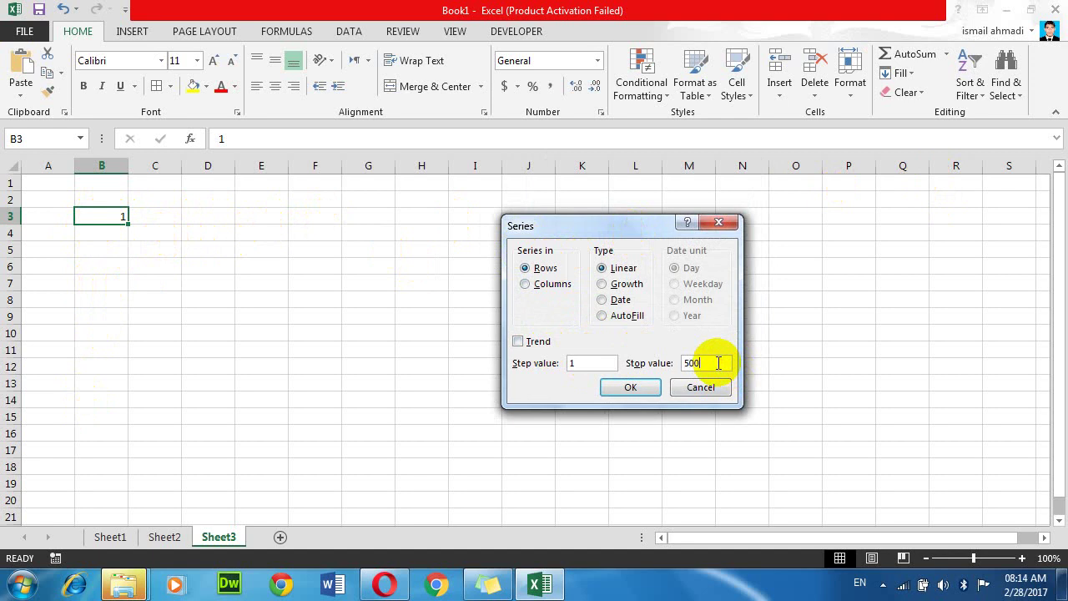
pyautogui.press('Return')
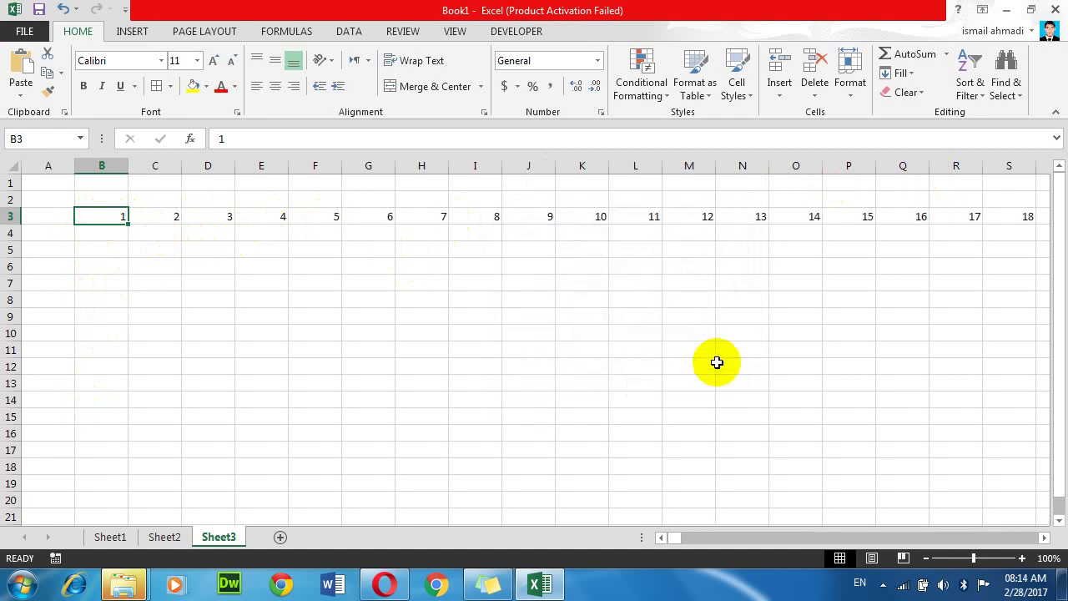
pyautogui.hotkey('ctrl', 'Right')
pyautogui.hotkey('ctrl', 'Right')
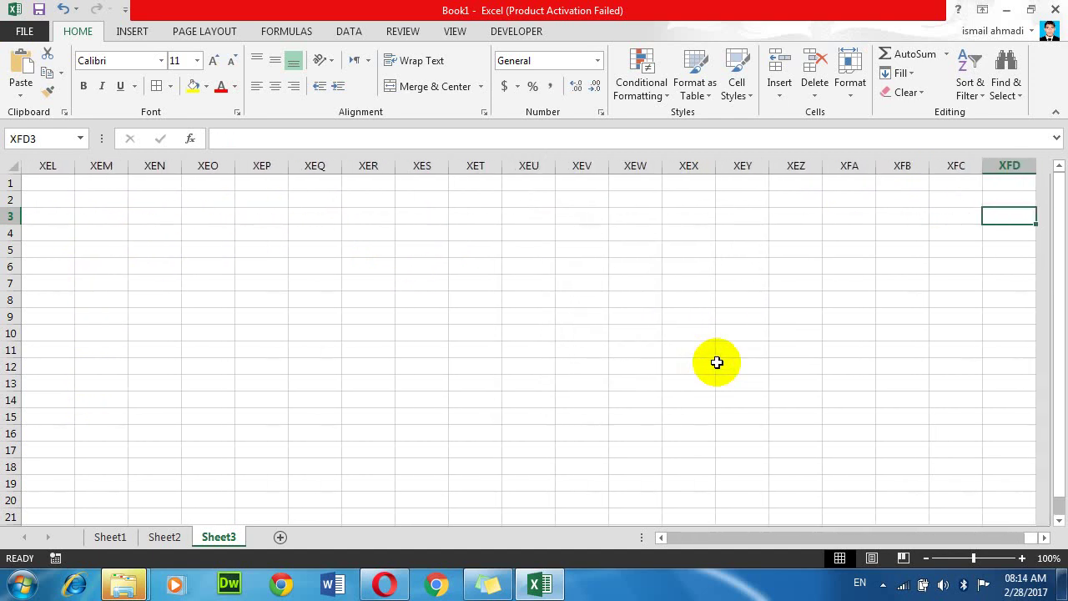
pyautogui.hotkey('ctrl', 'Left')
pyautogui.hotkey('ctrl', 'Left')
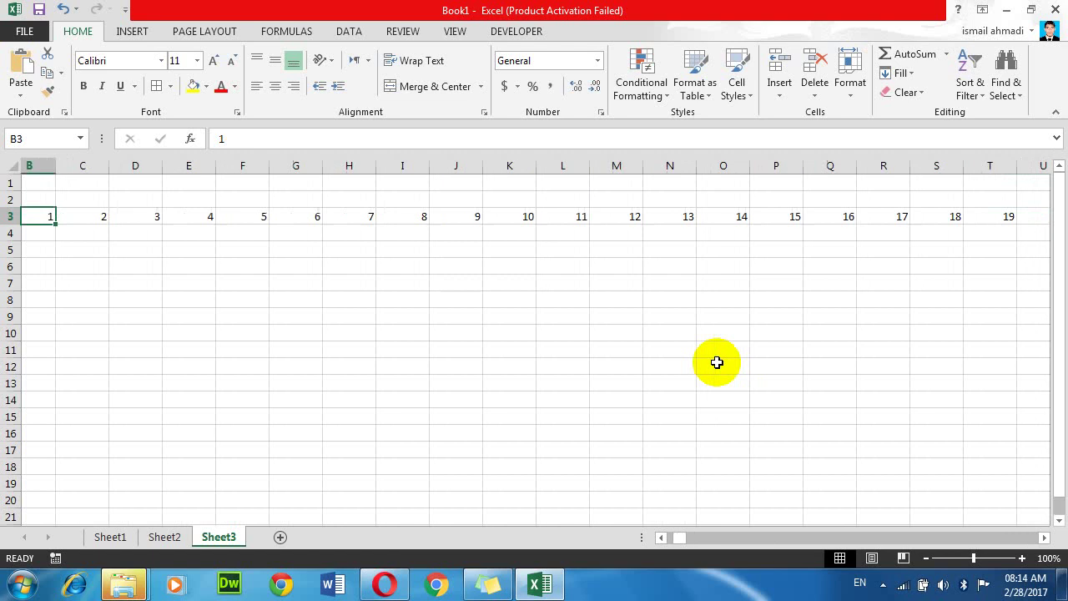
pyautogui.hotkey('ctrl', 'Right')
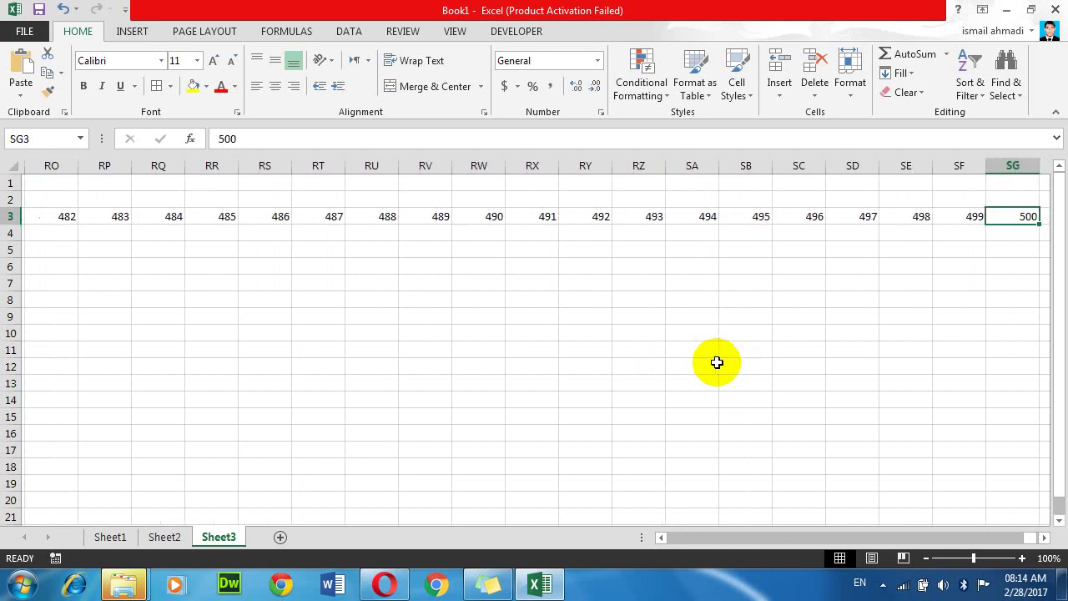
pyautogui.hotkey('ctrl', 'Left')
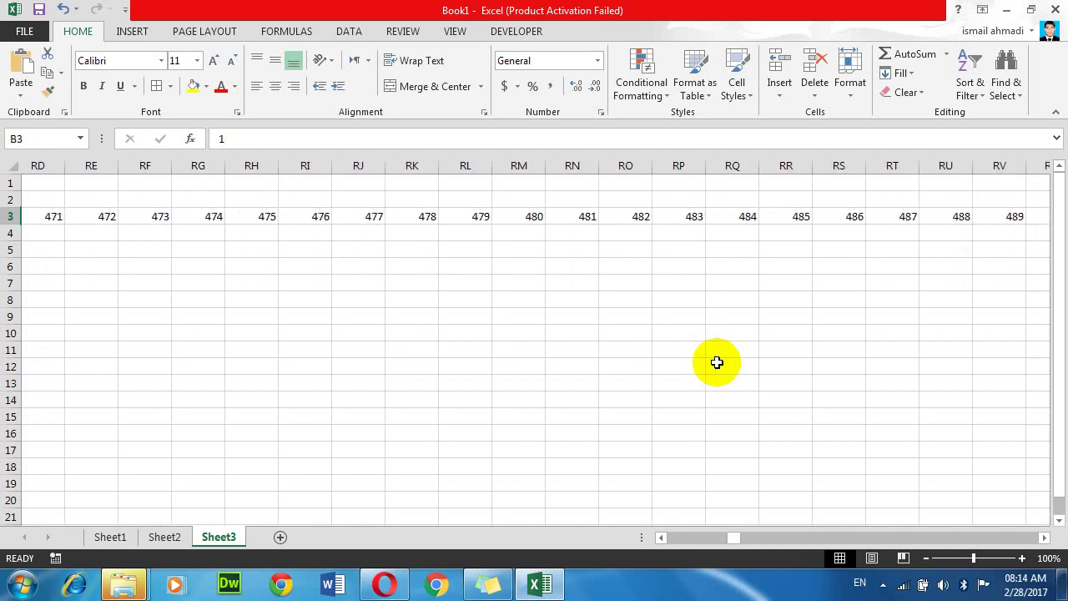
# Fill column B from B3 as a linear series, step 1, stop 1000, ending at B1002
pyautogui.click(846, 98)
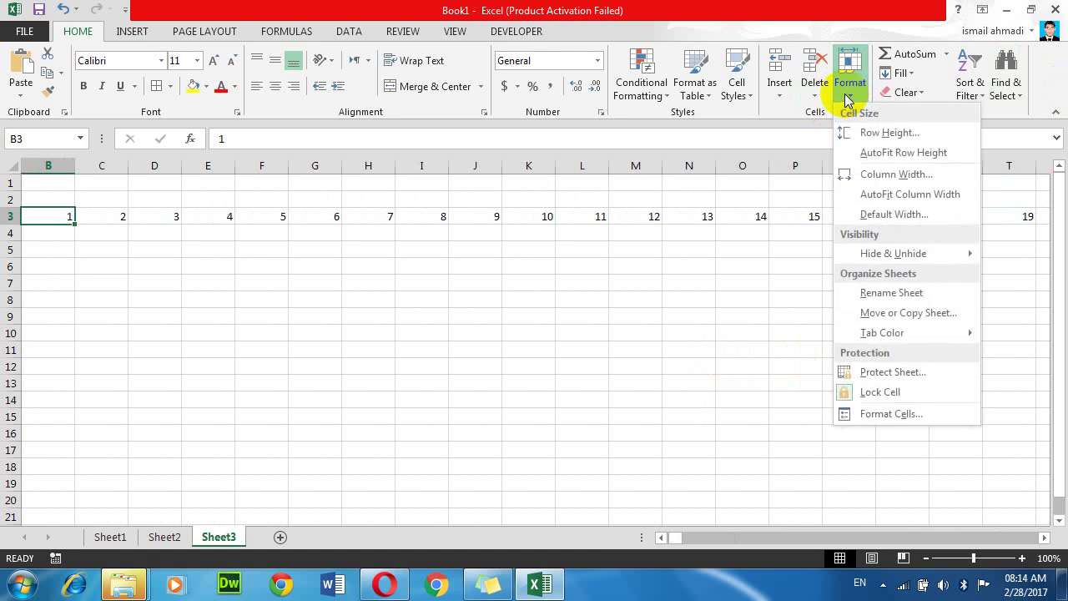
pyautogui.click(903, 75)
pyautogui.click(915, 200)
pyautogui.write('1000')
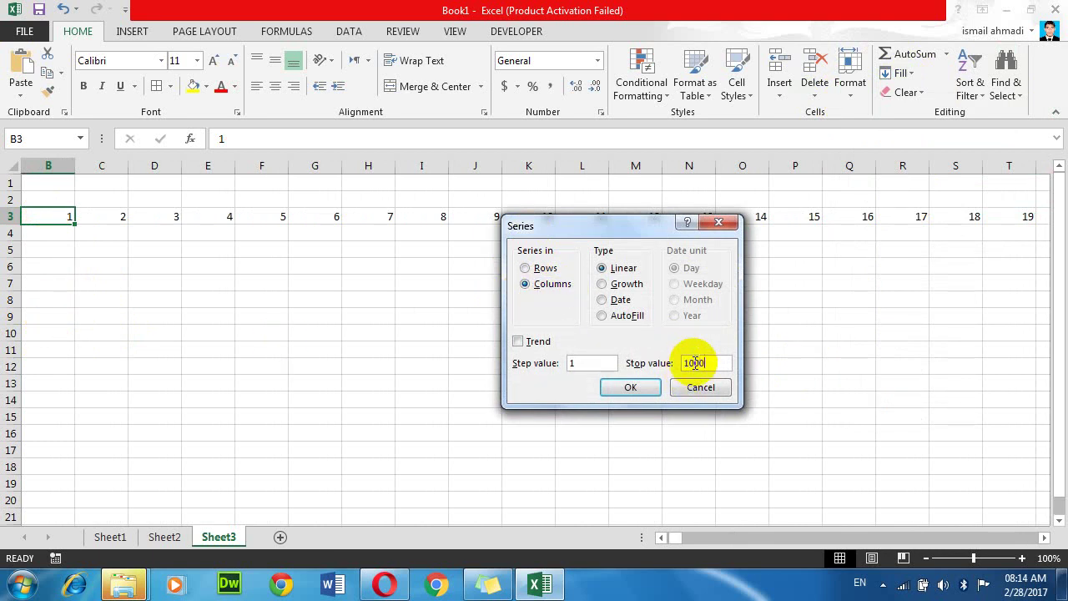
pyautogui.press('Return')
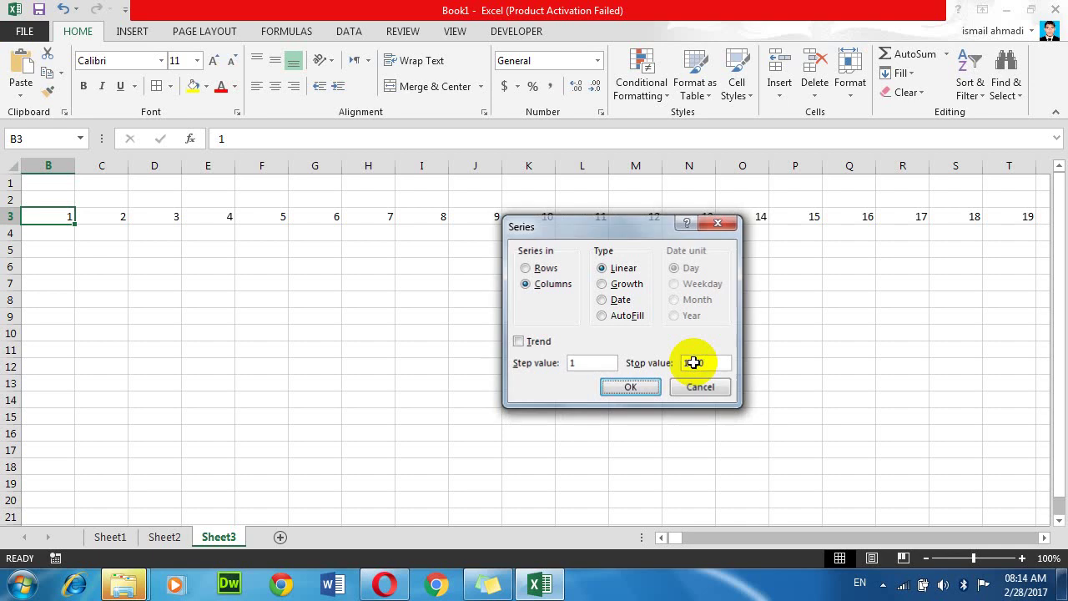
pyautogui.hotkey('ctrl', 'Down')
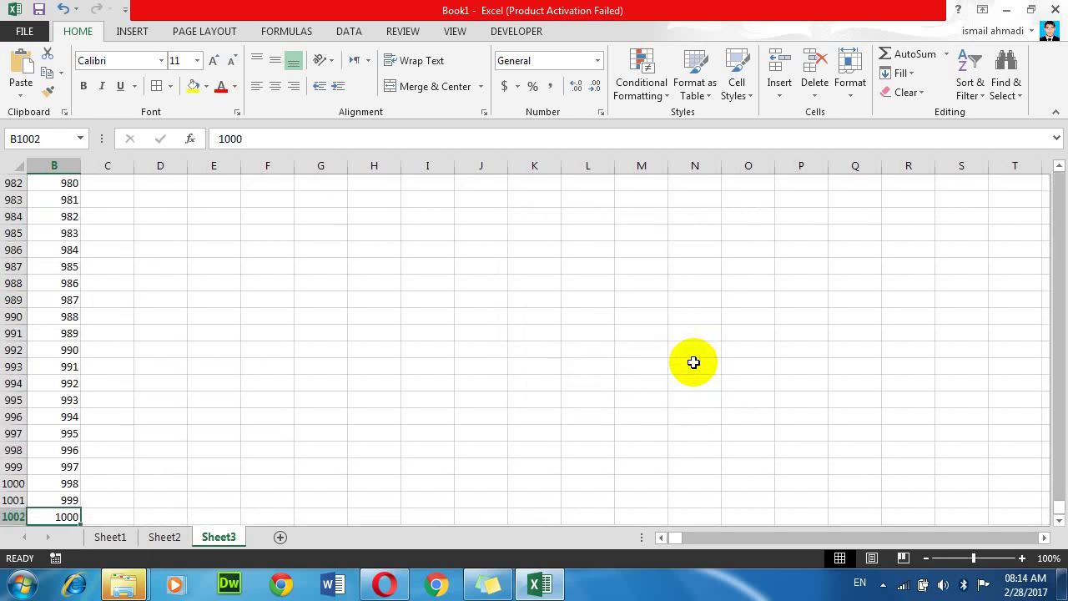
pyautogui.hotkey('ctrl', 'Up')
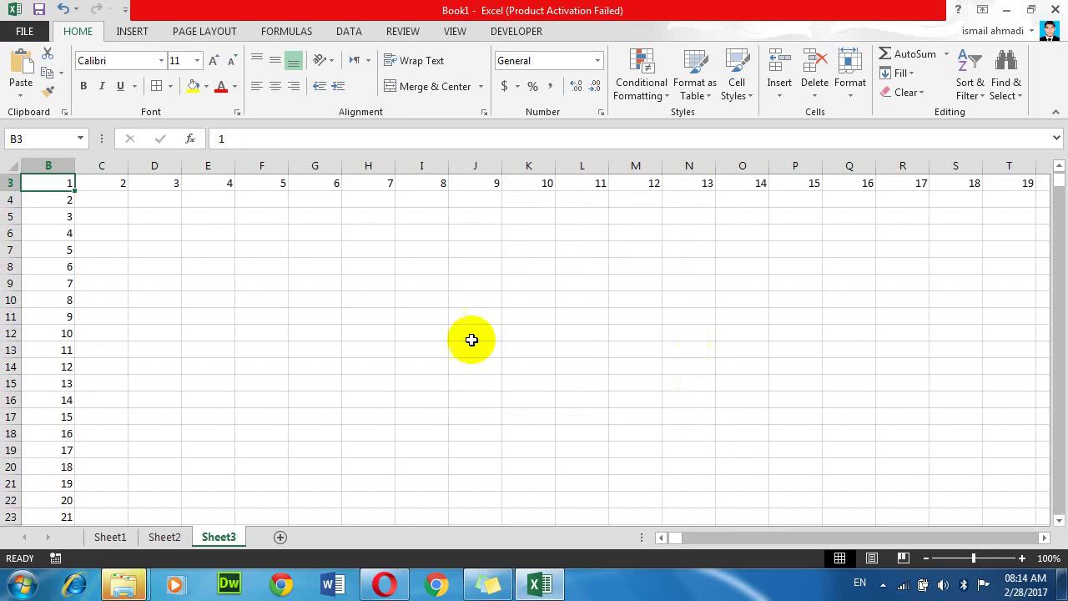
# Undo the series fills, then open and cancel the Series dialog without filling
pyautogui.click(212, 248)
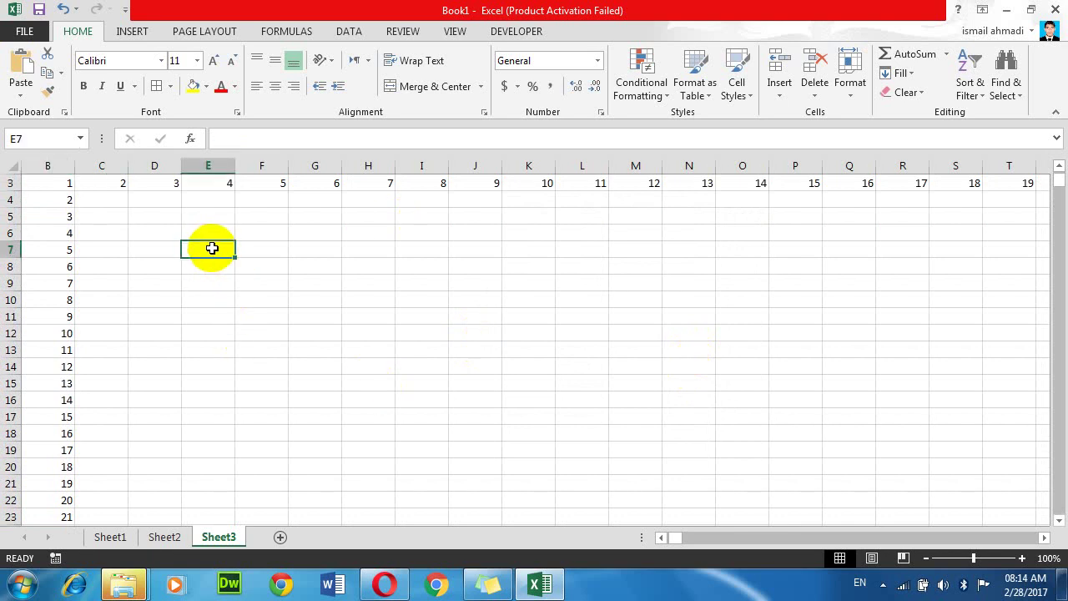
pyautogui.hotkey('ctrl', 'z')
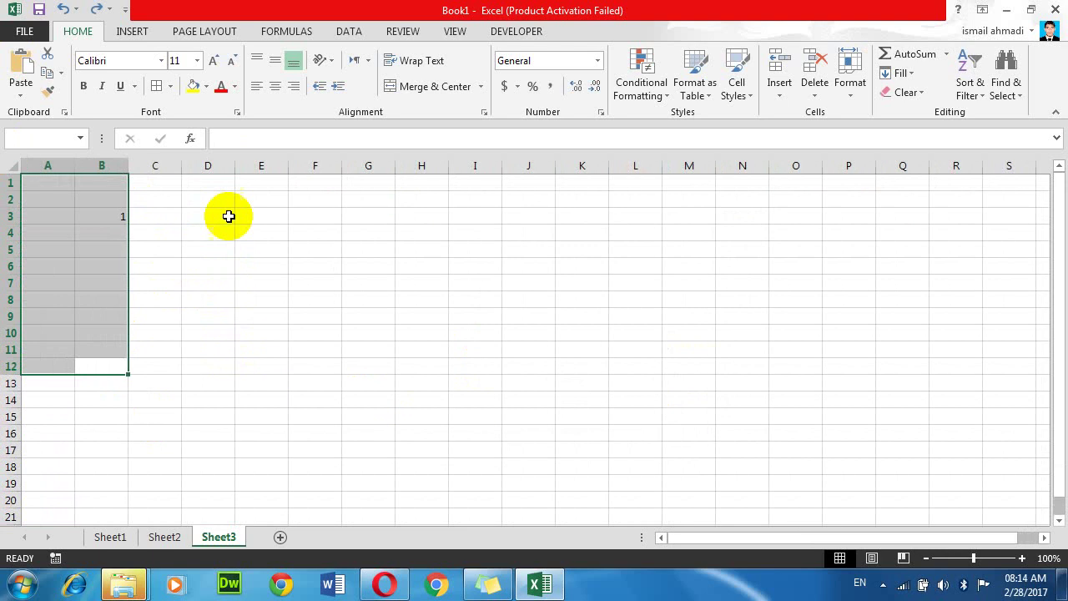
pyautogui.click(261, 233)
pyautogui.click(902, 73)
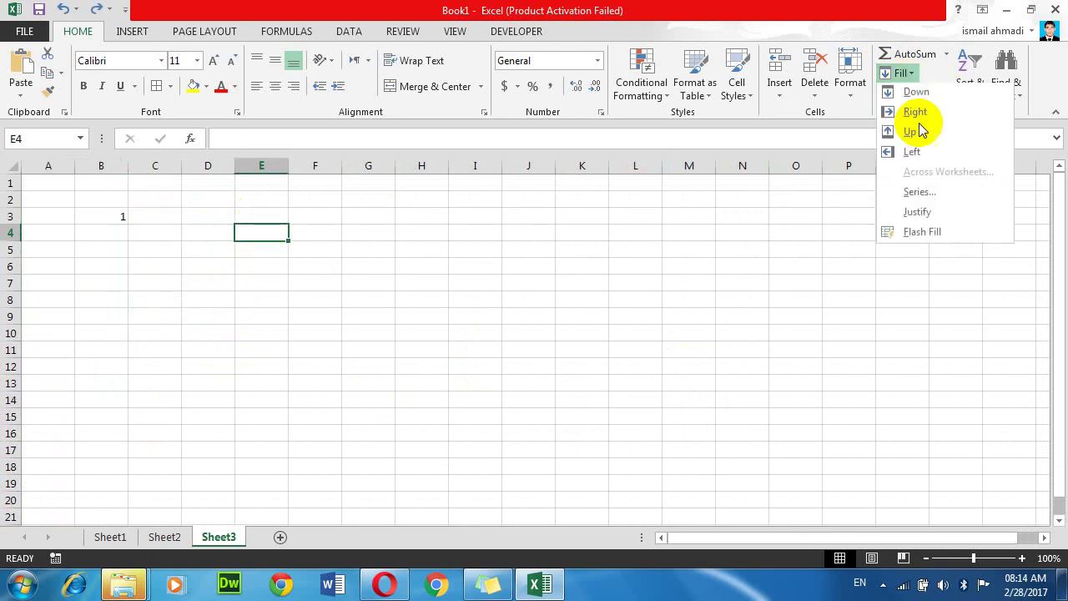
pyautogui.click(918, 191)
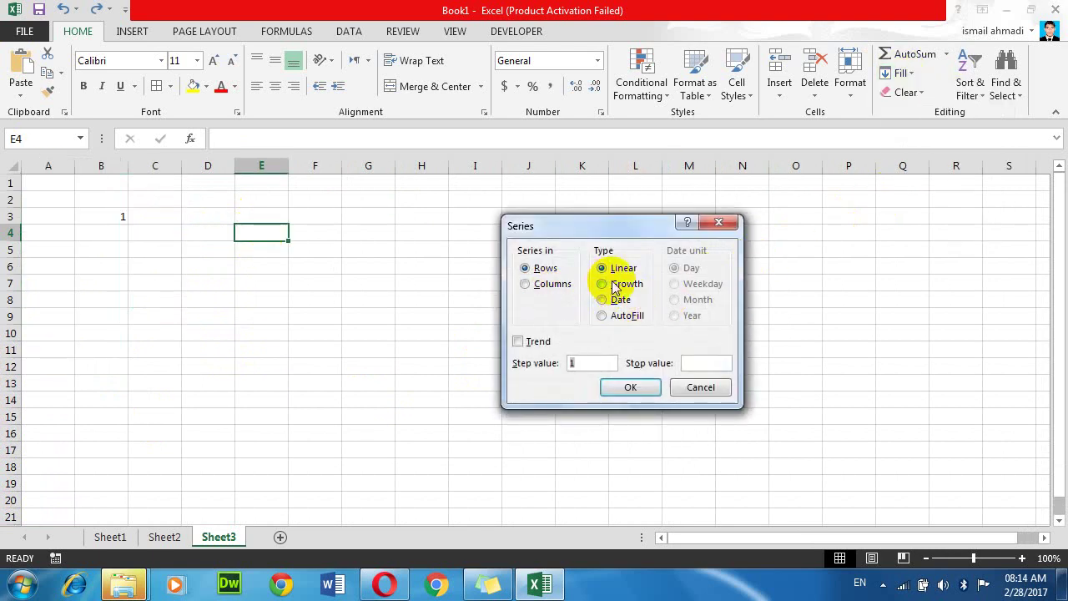
pyautogui.click(693, 388)
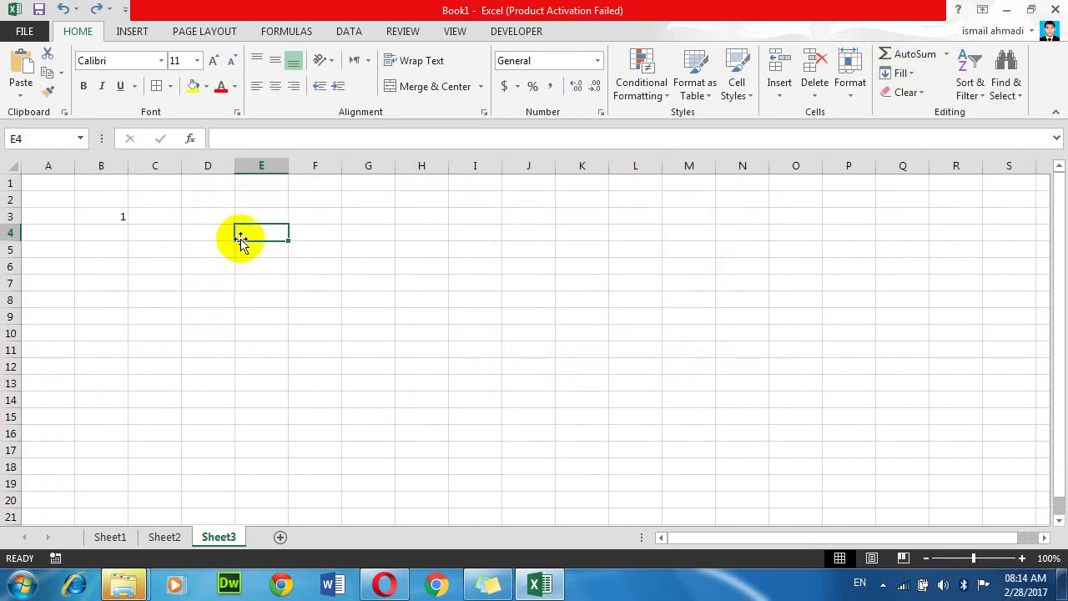
# Select cell F6 for a new starting value
pyautogui.click(131, 219)
pyautogui.click(112, 214)
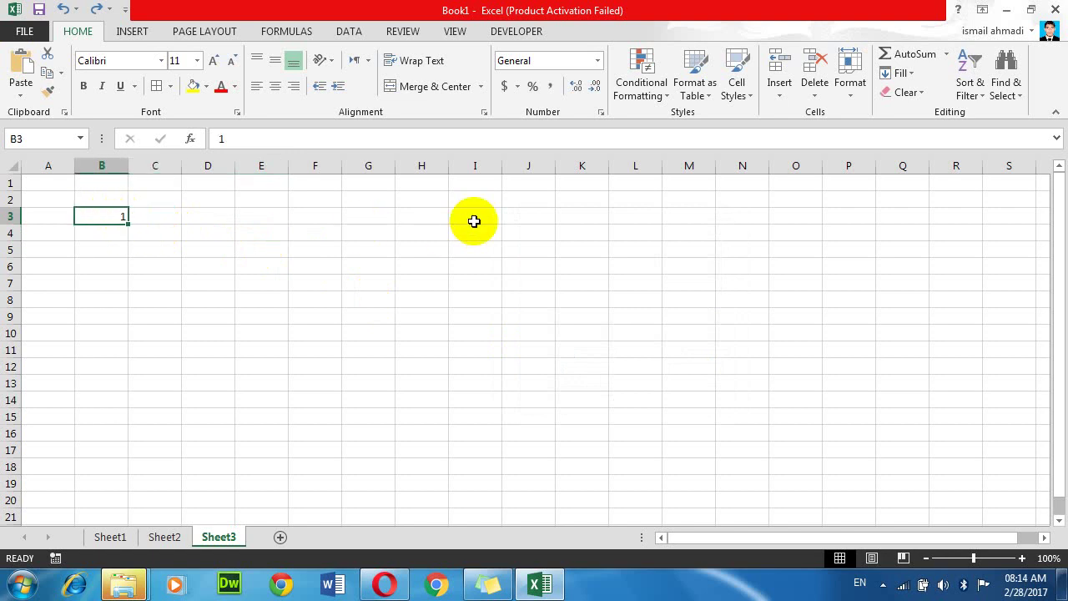
pyautogui.click(440, 312)
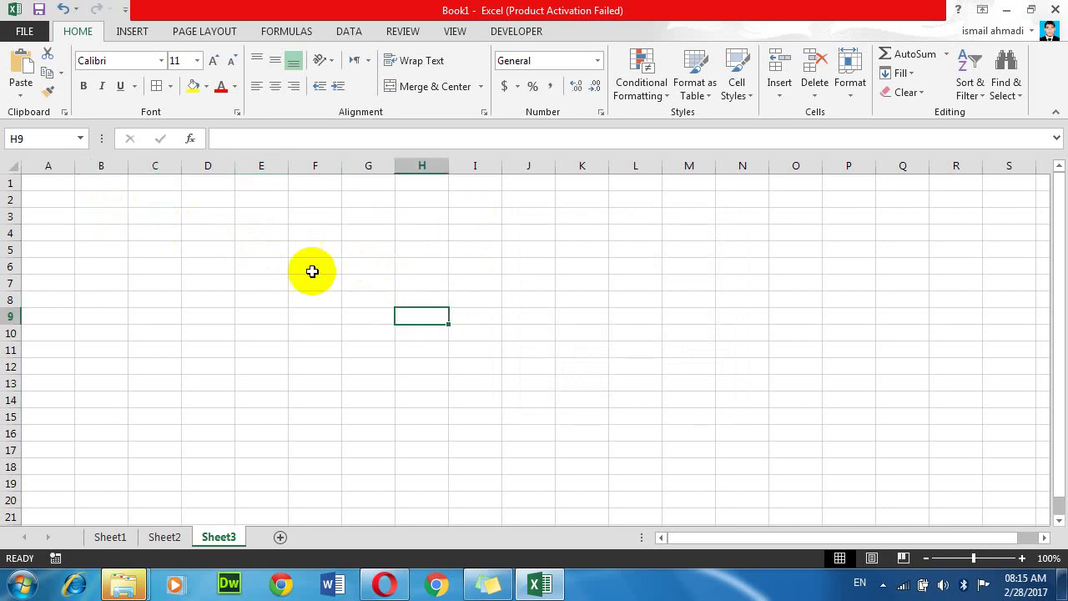
pyautogui.click(308, 269)
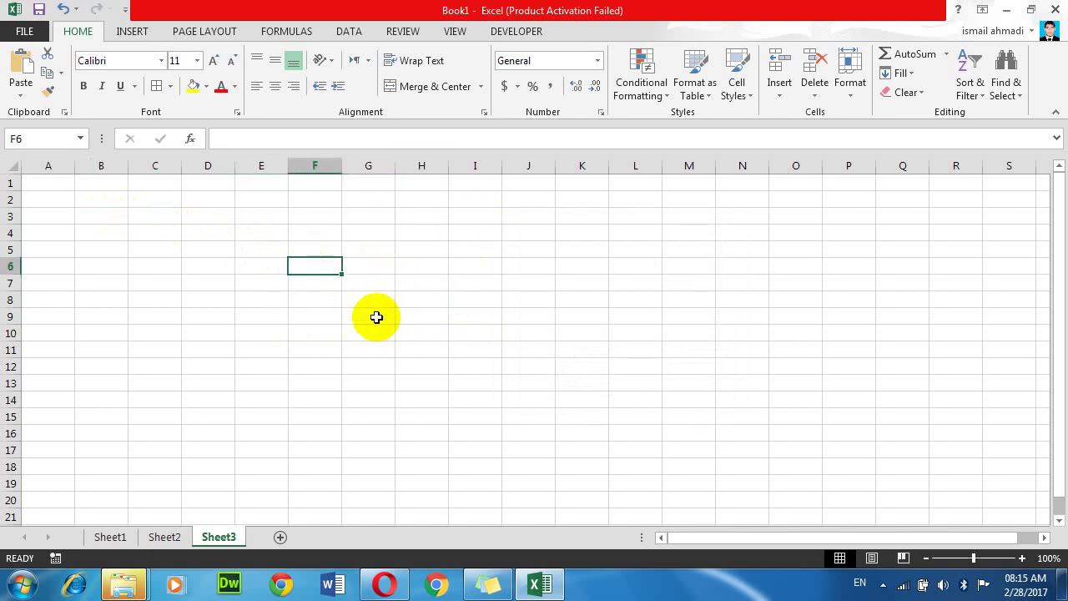
# Enter 5 in F6 and select F6:F17
pyautogui.write('5')
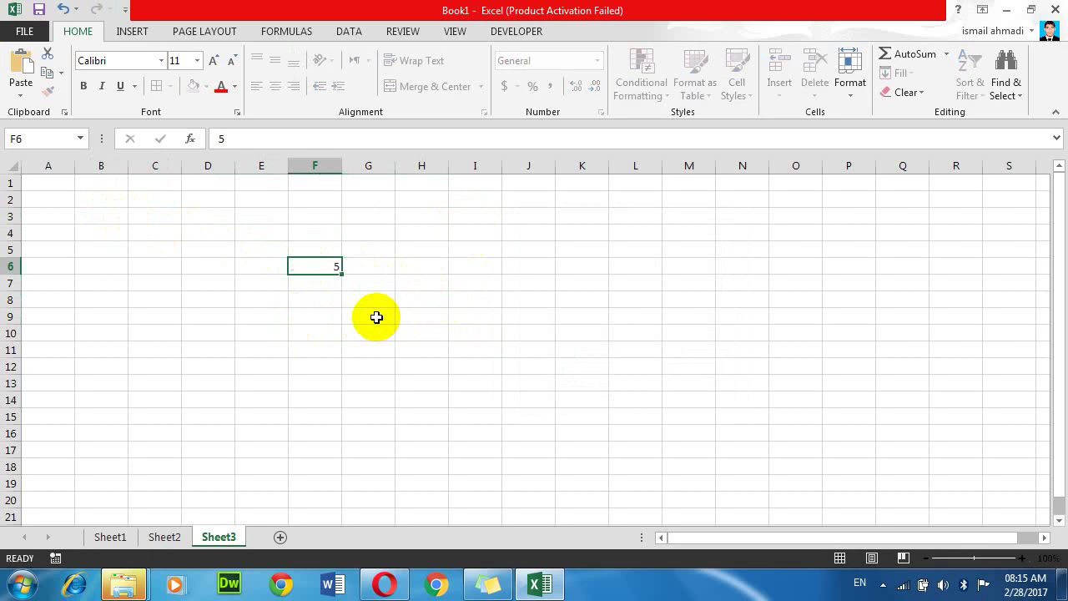
pyautogui.press('Return')
pyautogui.click(326, 267)
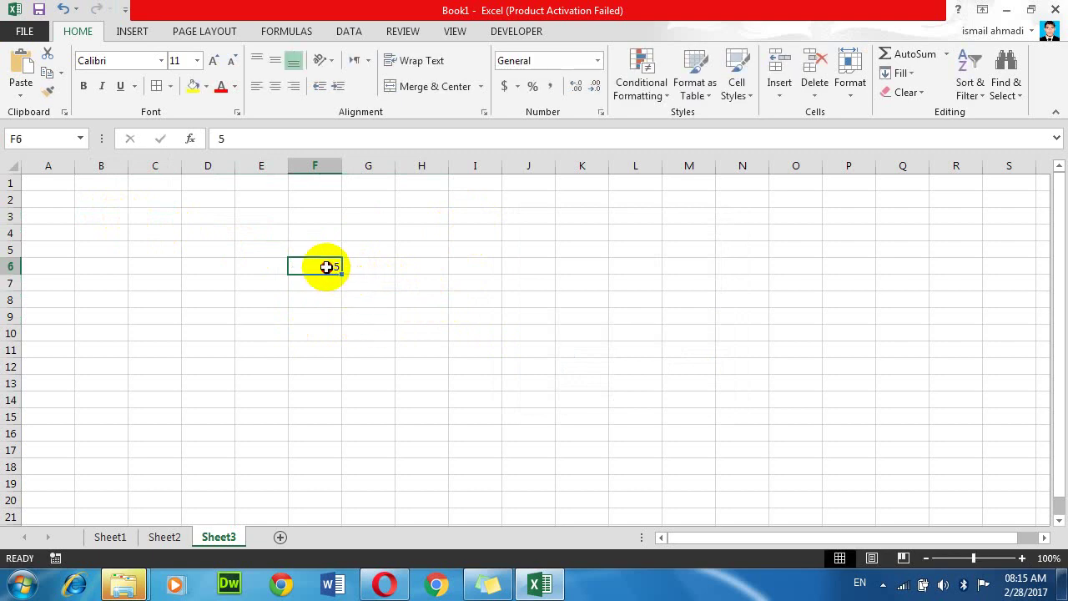
pyautogui.click(397, 282)
pyautogui.click(332, 267)
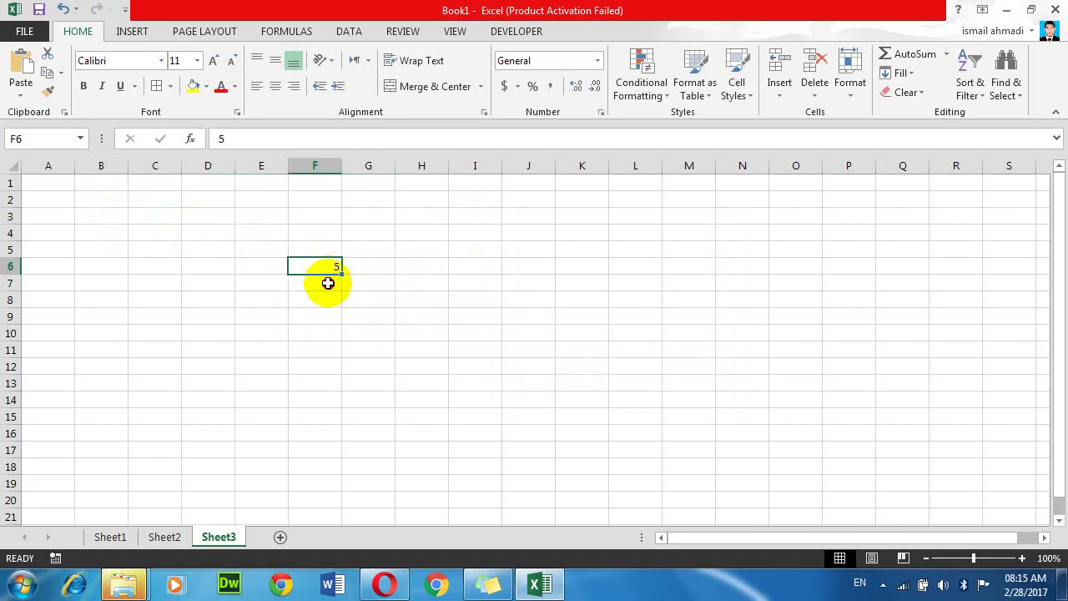
pyautogui.moveTo(328, 284); pyautogui.dragTo(329, 445)
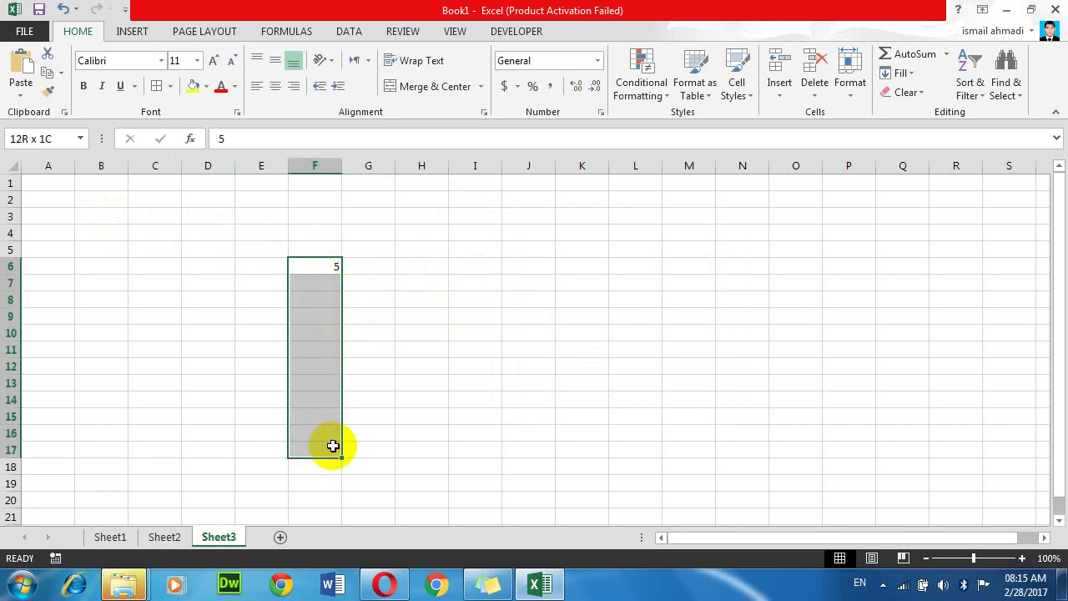
# Fill a Growth series with step 5 up to 244140625, and widen column F
pyautogui.click(900, 73)
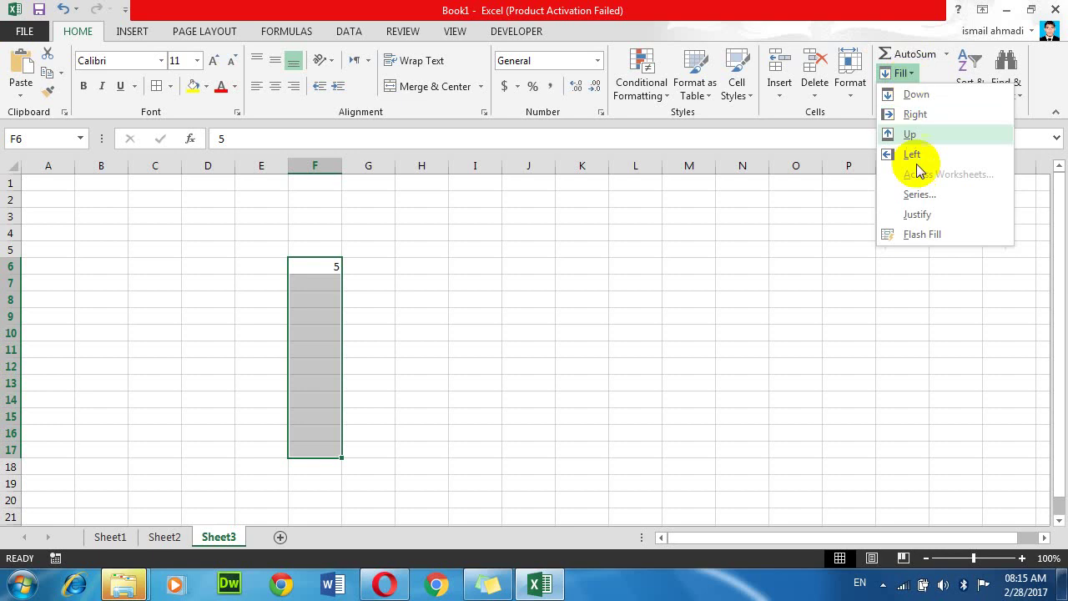
pyautogui.click(920, 194)
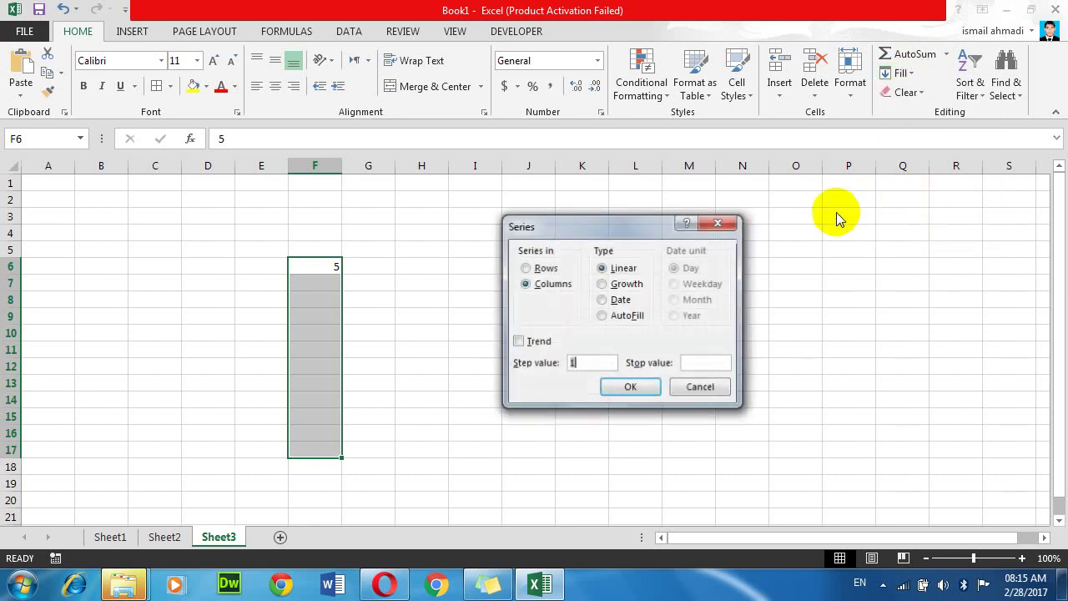
pyautogui.click(603, 284)
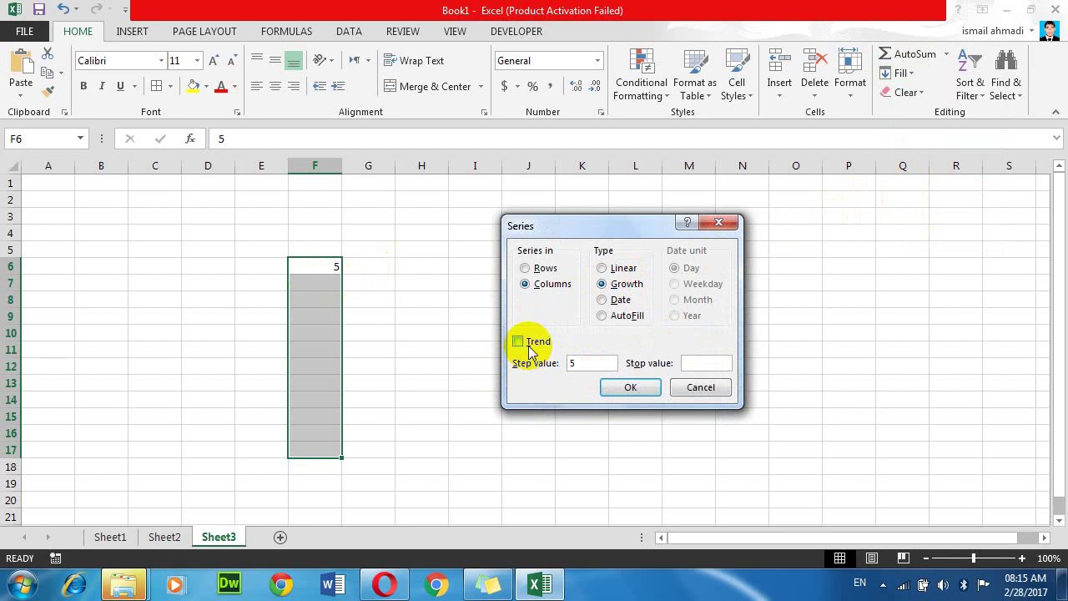
pyautogui.click(630, 386)
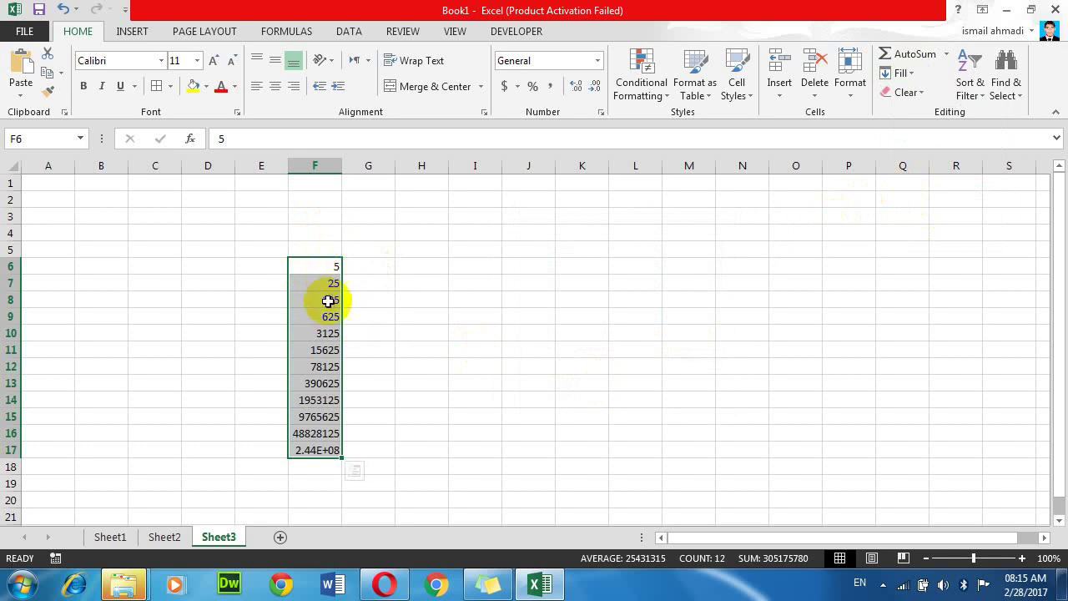
pyautogui.moveTo(342, 166); pyautogui.dragTo(378, 191)
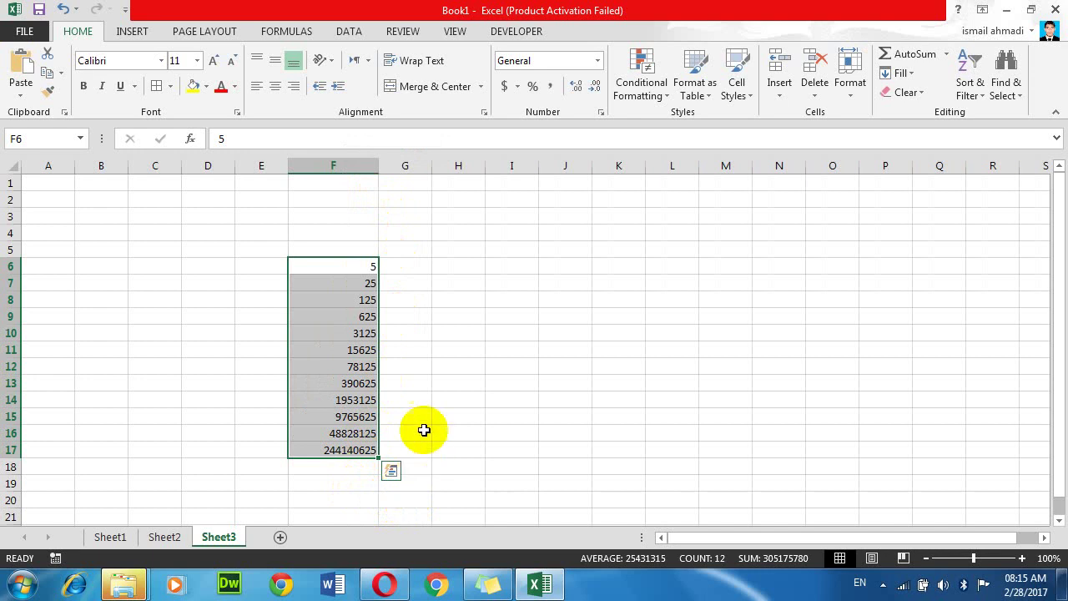
# Delete the growth series numbers from the sheet
pyautogui.click(902, 72)
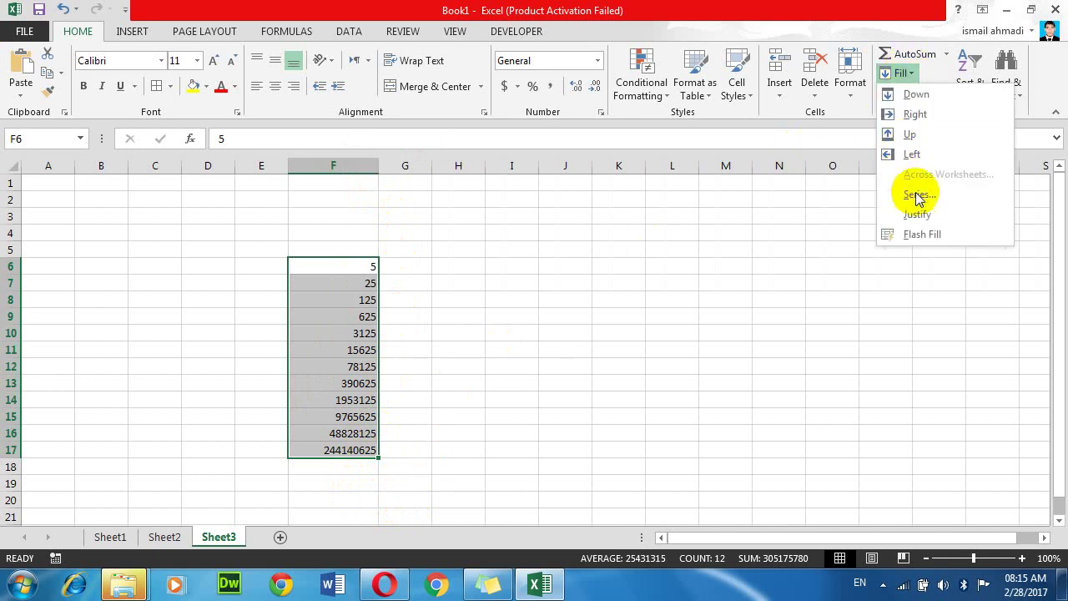
pyautogui.click(914, 198)
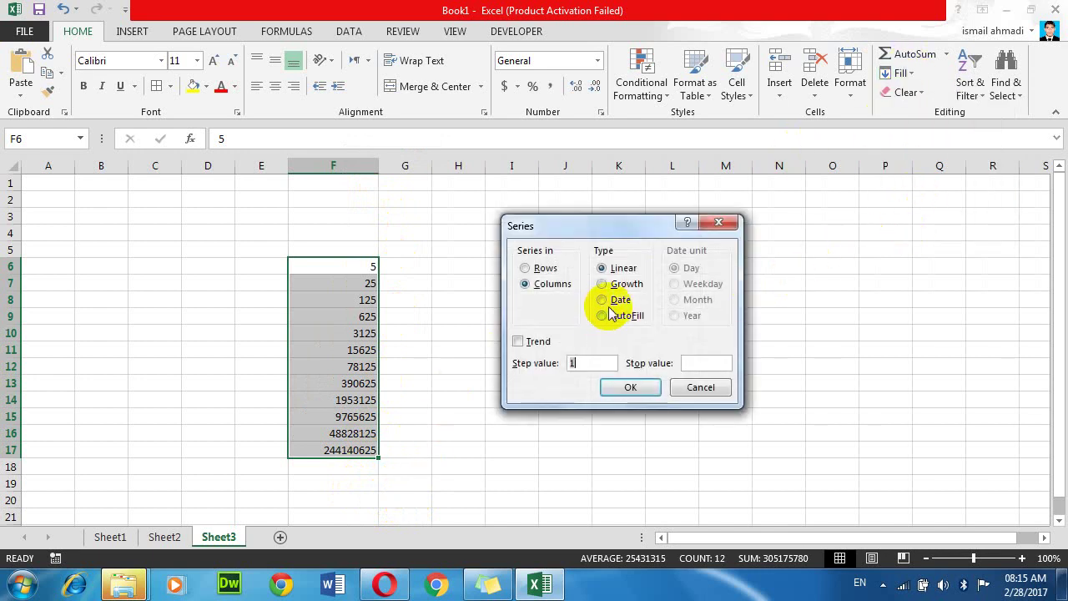
pyautogui.click(701, 388)
pyautogui.moveTo(155, 233); pyautogui.dragTo(552, 503)
pyautogui.press('Delete')
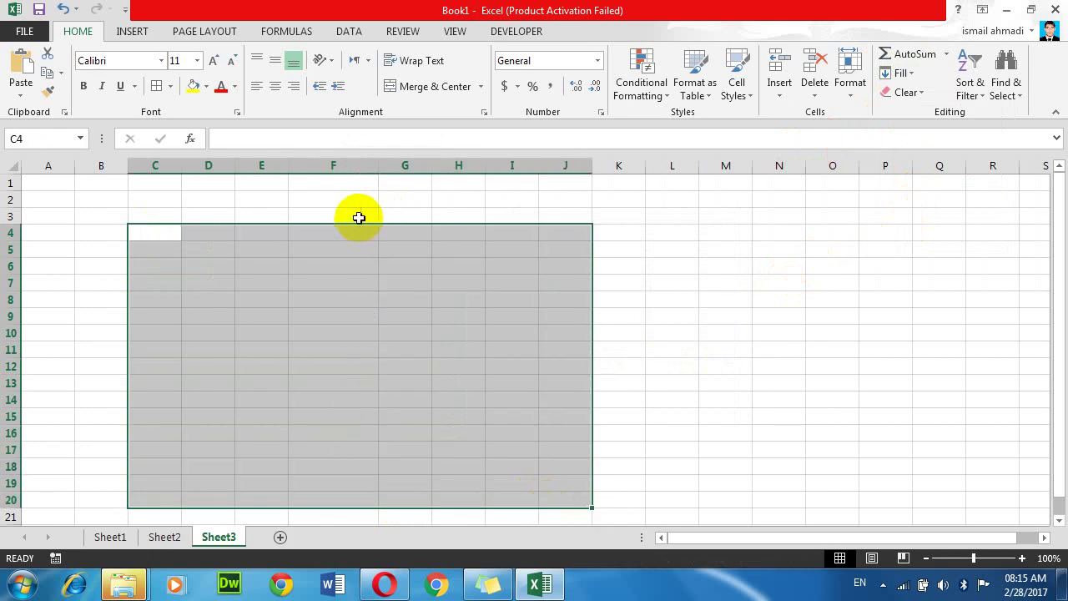
# Put today's date 2/28/2017 in F3 as Long Date, widen column F, select F3:F20
pyautogui.click(347, 215)
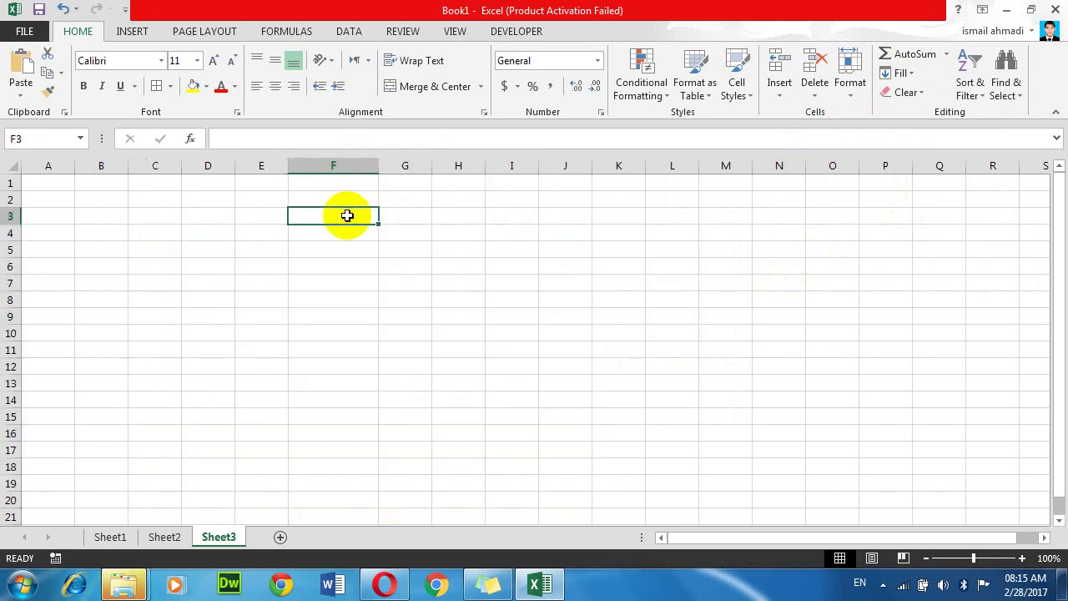
pyautogui.hotkey('ctrl', ';')
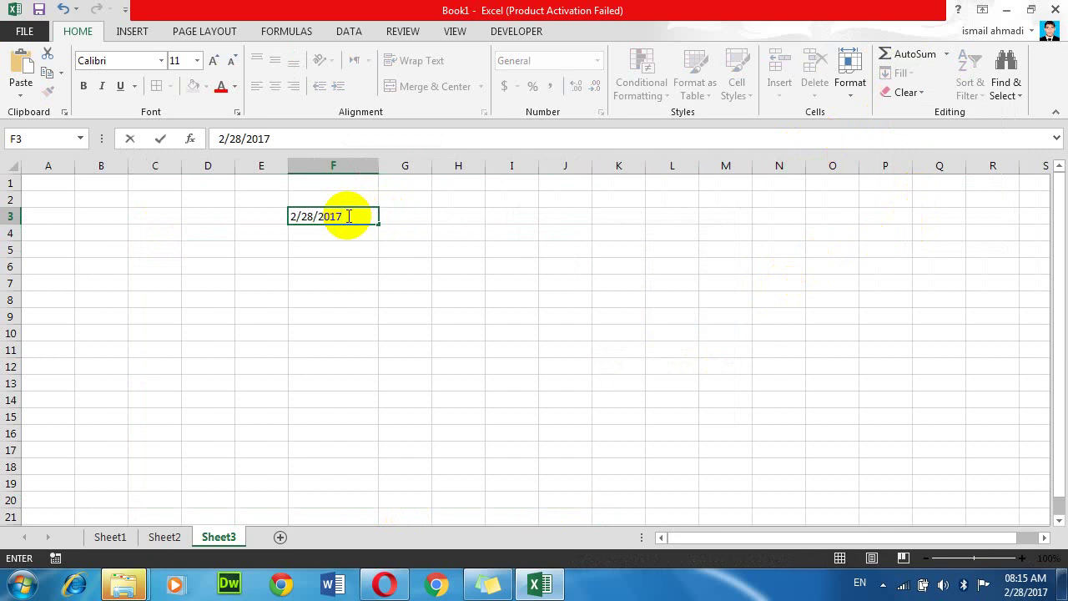
pyautogui.press('Return')
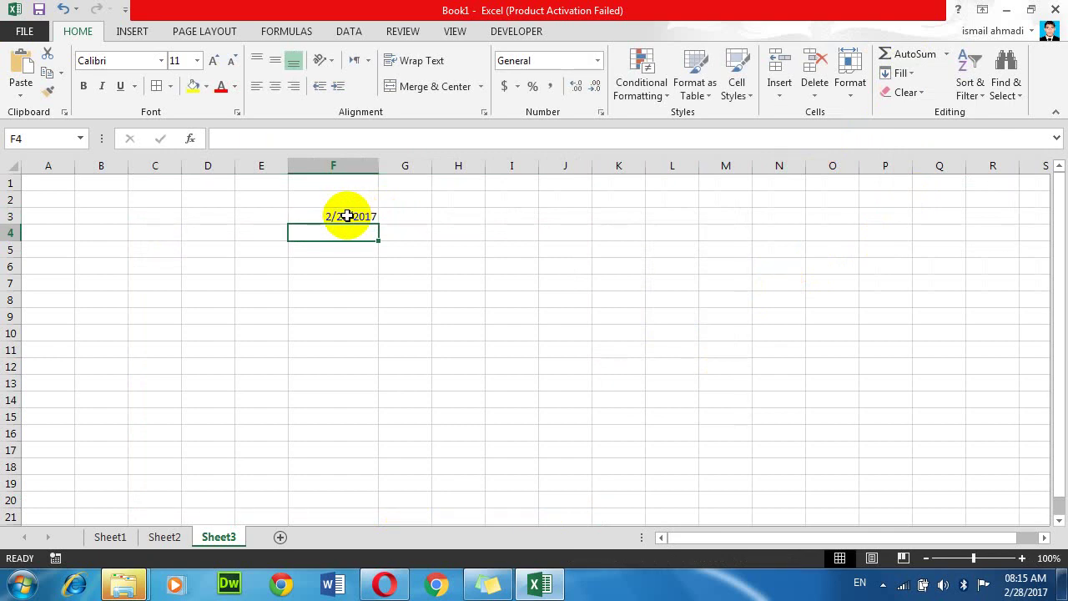
pyautogui.click(347, 216)
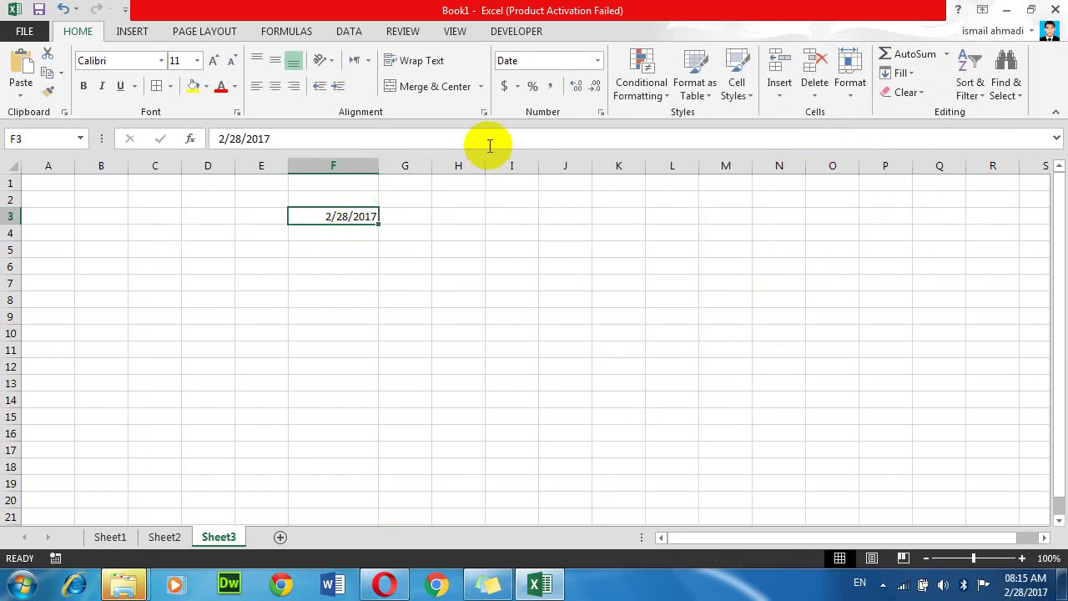
pyautogui.click(598, 61)
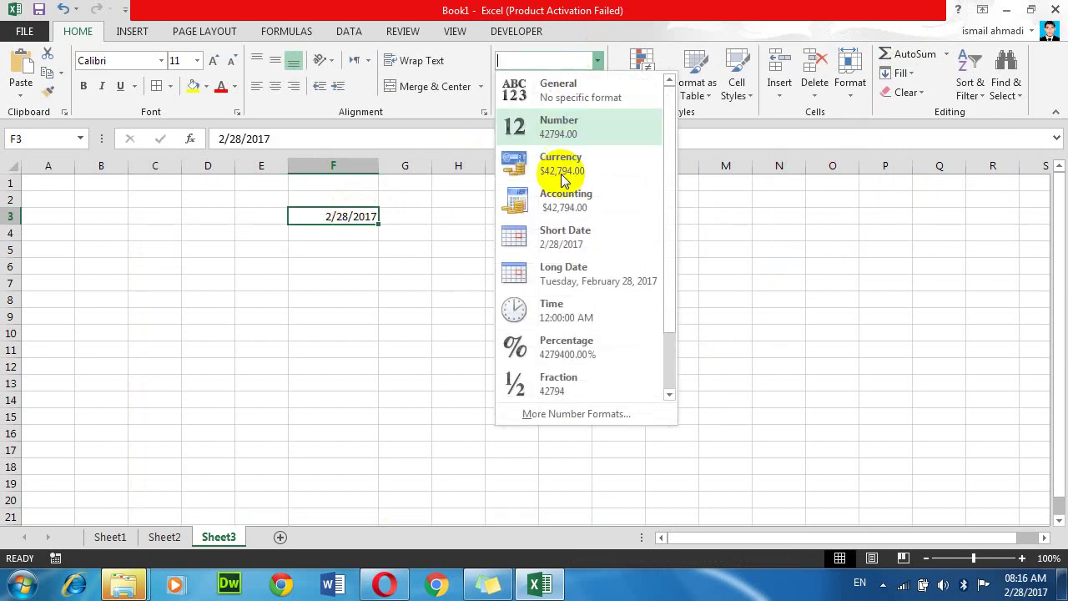
pyautogui.click(575, 279)
pyautogui.click(509, 290)
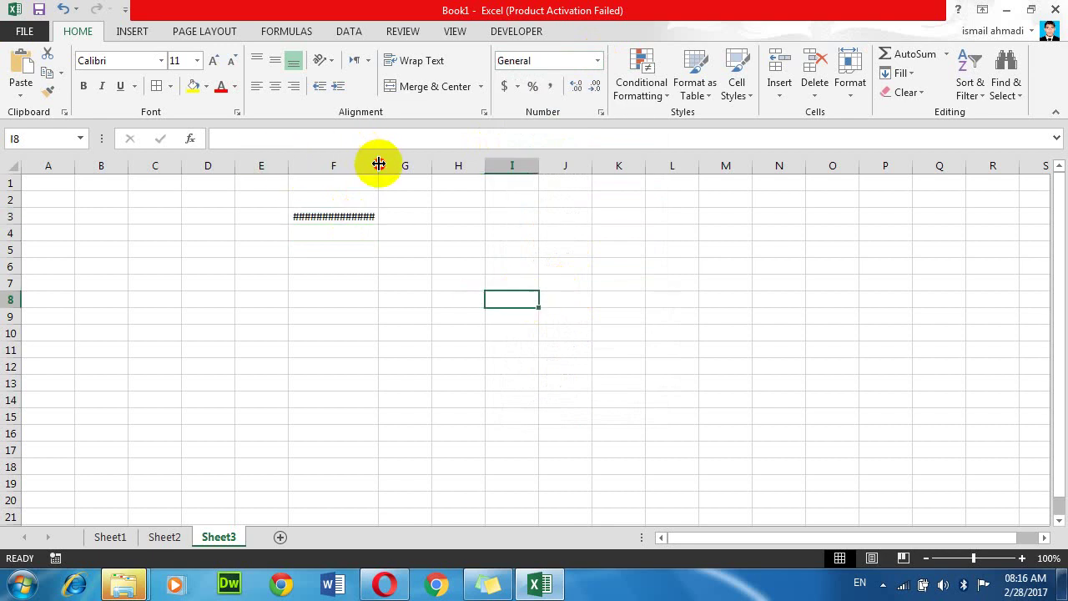
pyautogui.moveTo(379, 164); pyautogui.dragTo(448, 166)
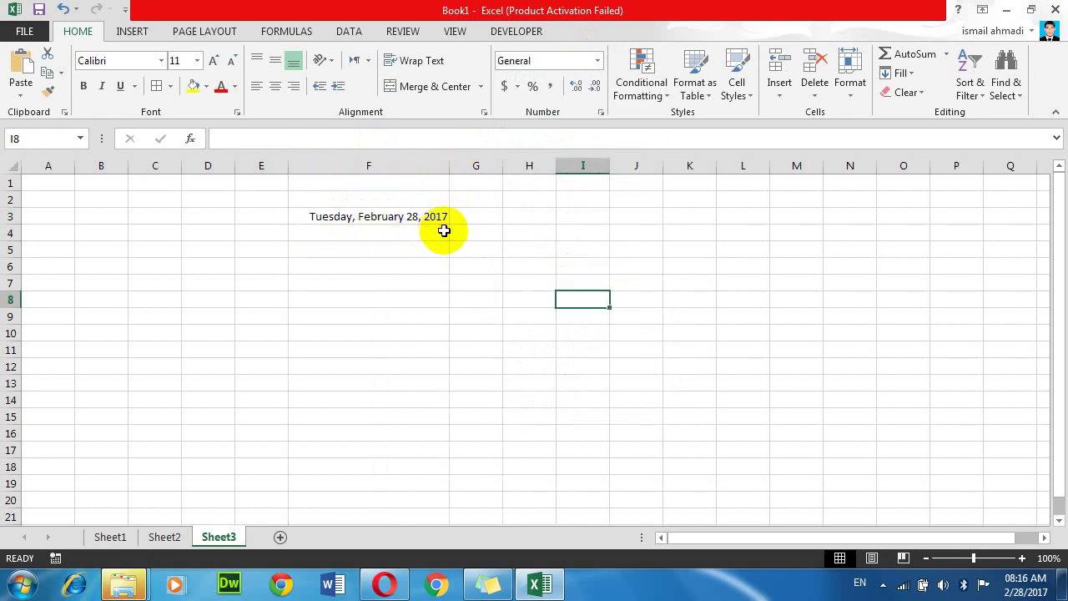
pyautogui.moveTo(407, 217); pyautogui.dragTo(428, 521)
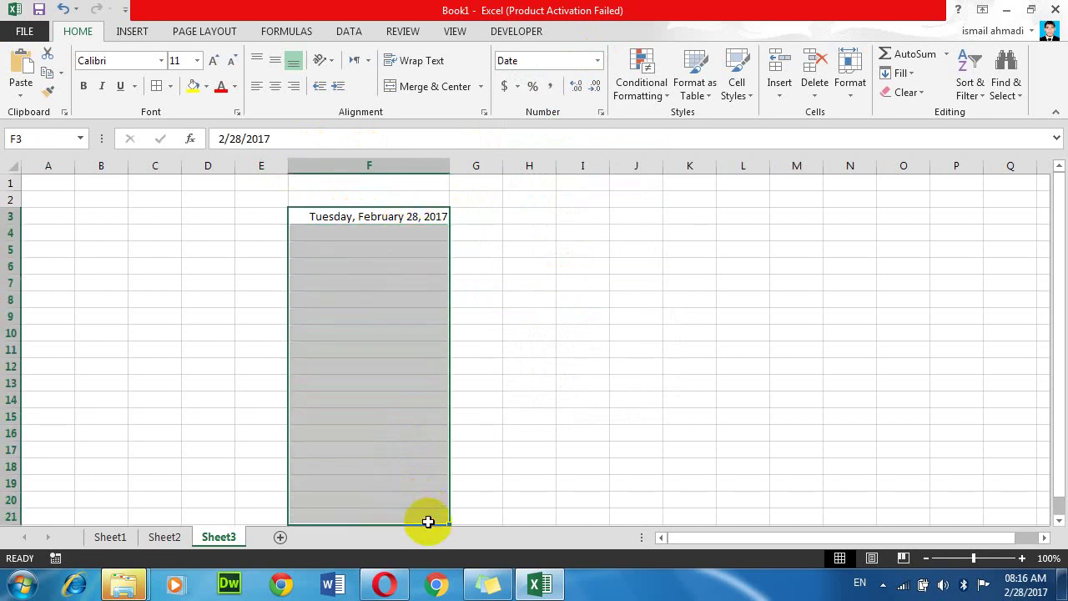
pyautogui.click(901, 74)
pyautogui.click(551, 248)
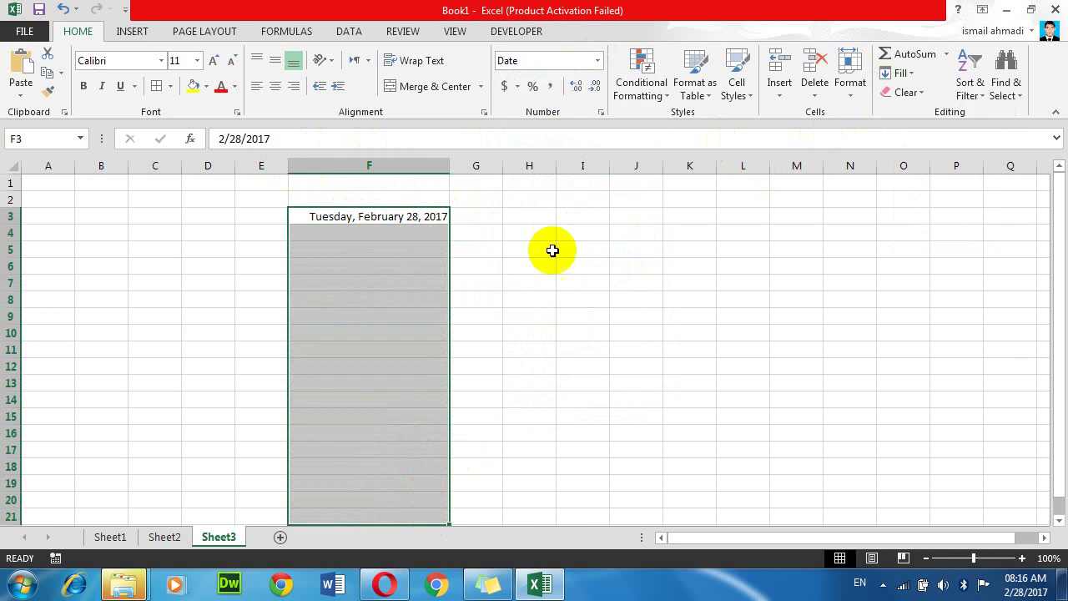
pyautogui.click(381, 217)
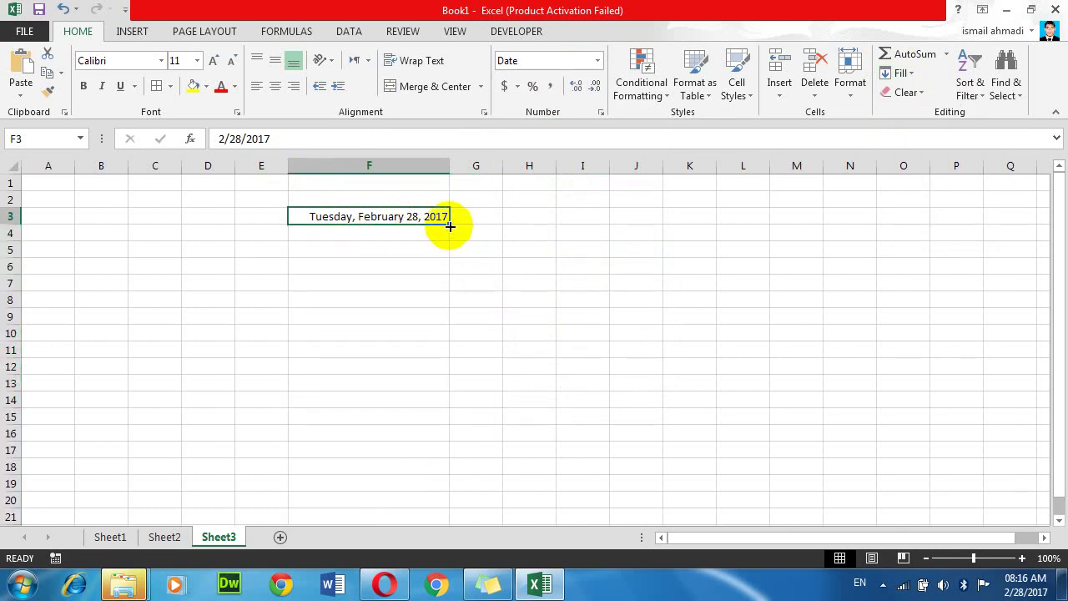
pyautogui.moveTo(450, 226); pyautogui.dragTo(480, 508)
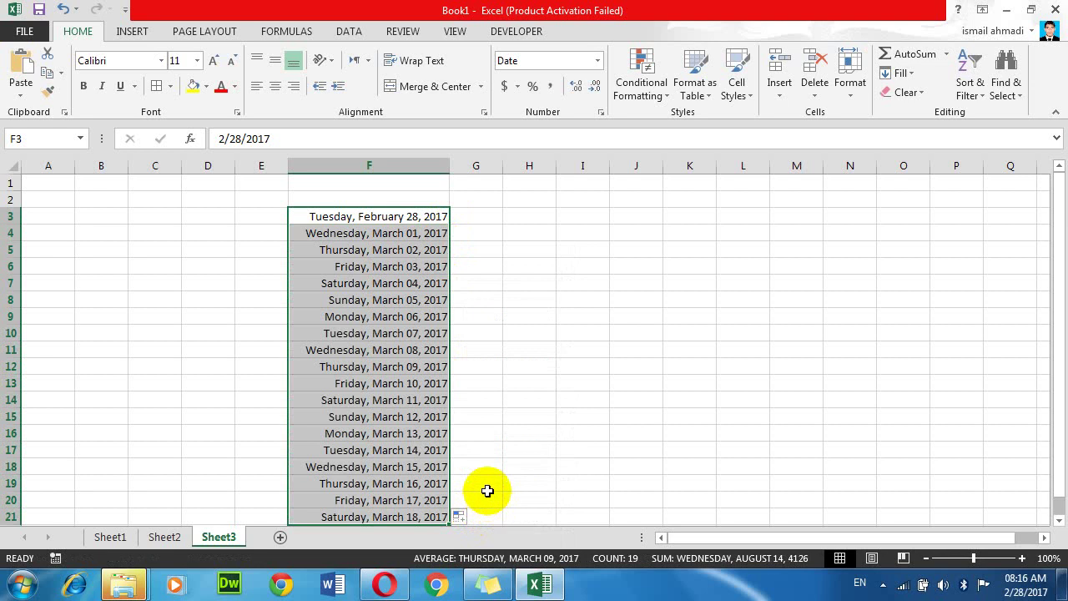
pyautogui.hotkey('ctrl', 'z')
pyautogui.click(513, 235)
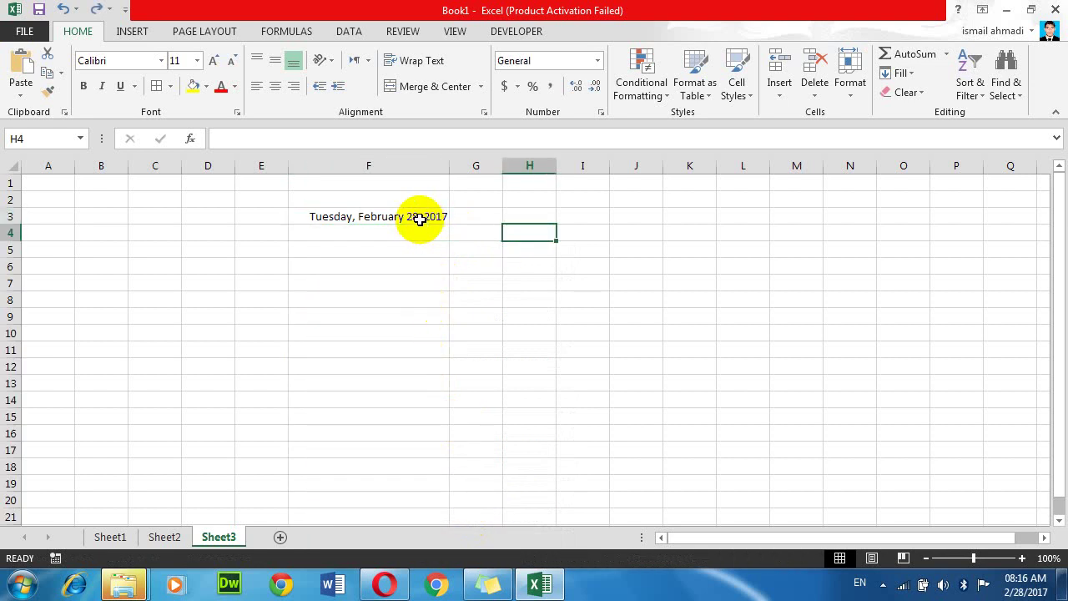
pyautogui.click(421, 220)
pyautogui.moveTo(450, 225); pyautogui.dragTo(442, 499)
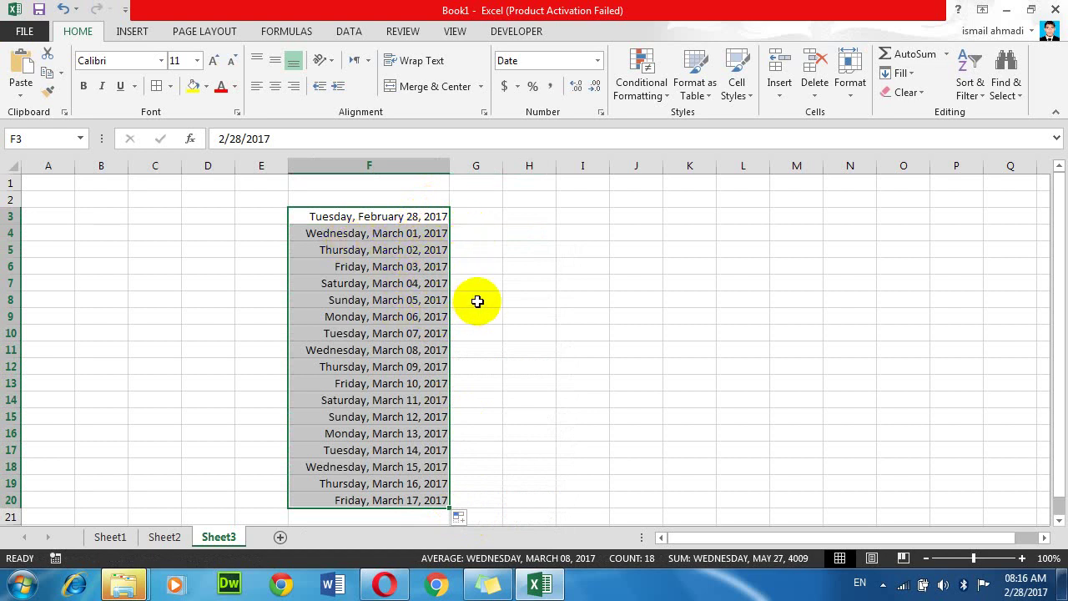
pyautogui.hotkey('ctrl', 'z')
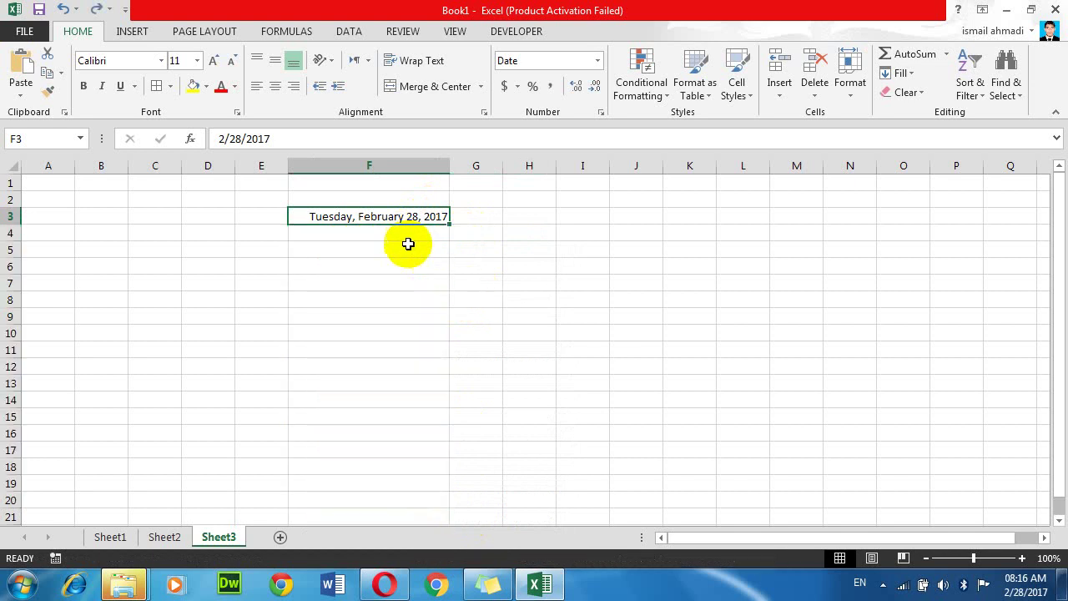
pyautogui.moveTo(391, 216); pyautogui.dragTo(393, 499)
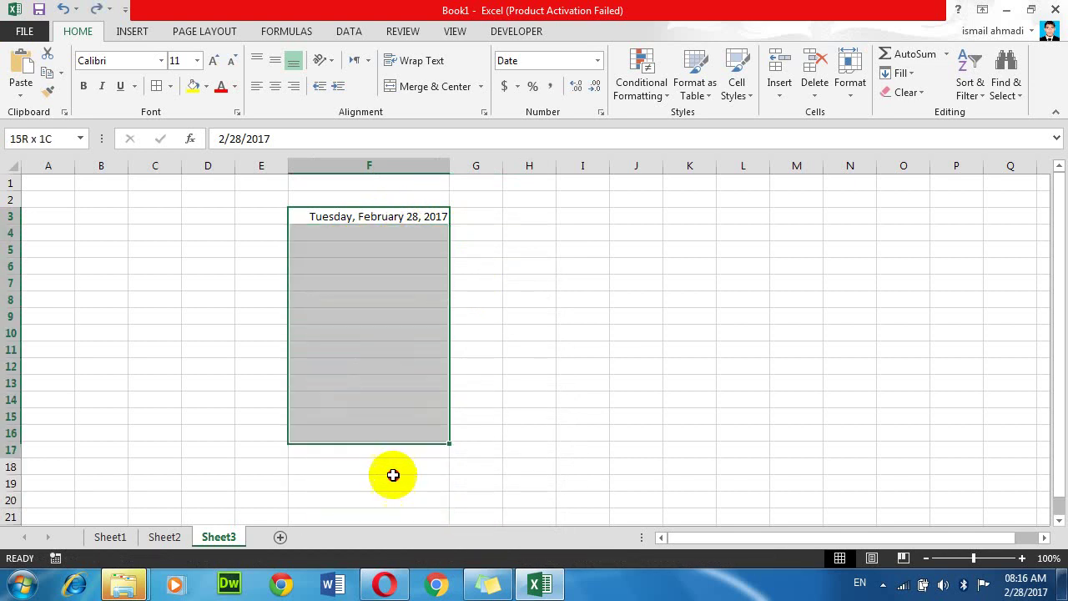
# Fill F4:F20 with daily dates, step 1, ending Friday, March 17, 2017
pyautogui.click(898, 73)
pyautogui.click(927, 192)
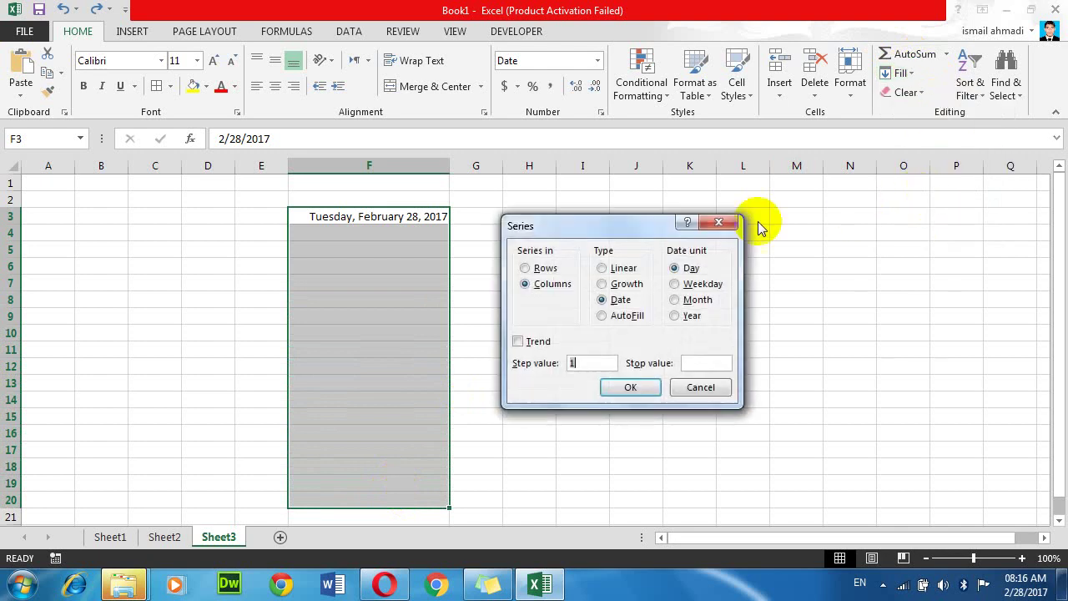
pyautogui.moveTo(652, 224); pyautogui.dragTo(727, 213)
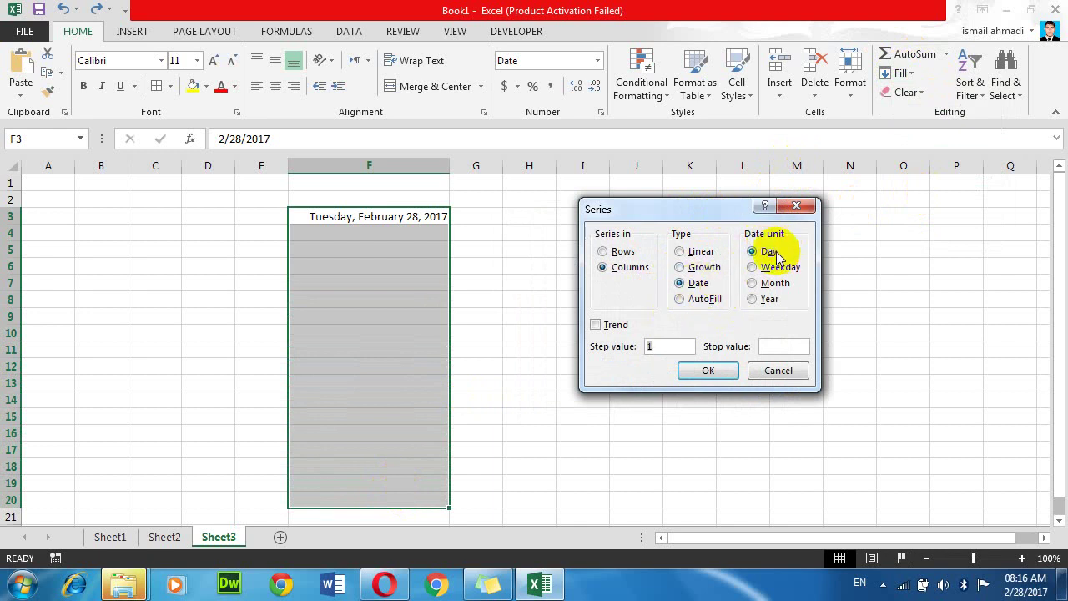
pyautogui.moveTo(719, 213); pyautogui.dragTo(762, 153)
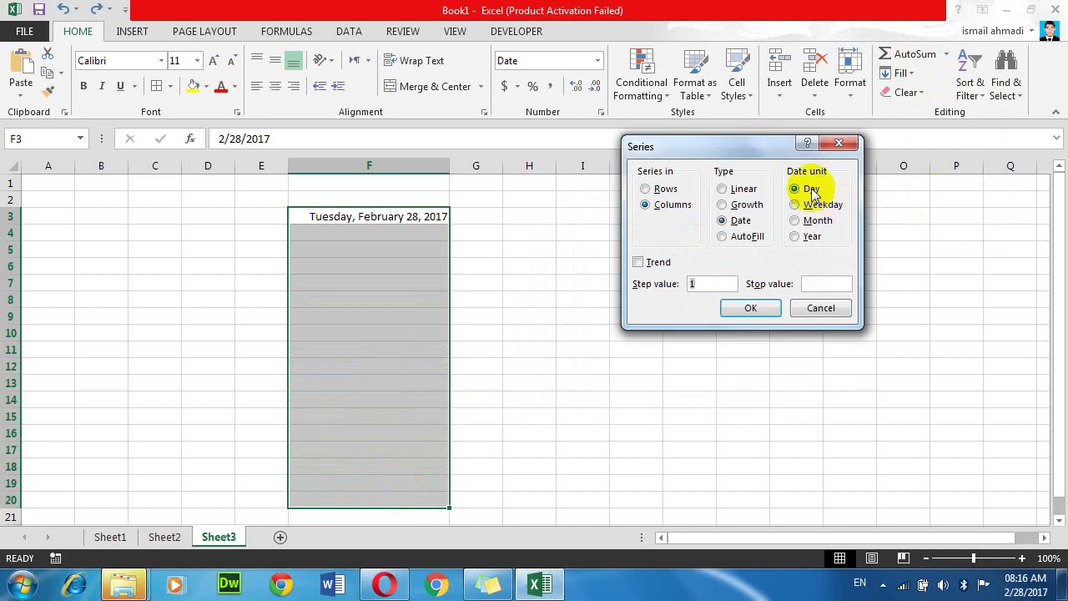
pyautogui.click(751, 309)
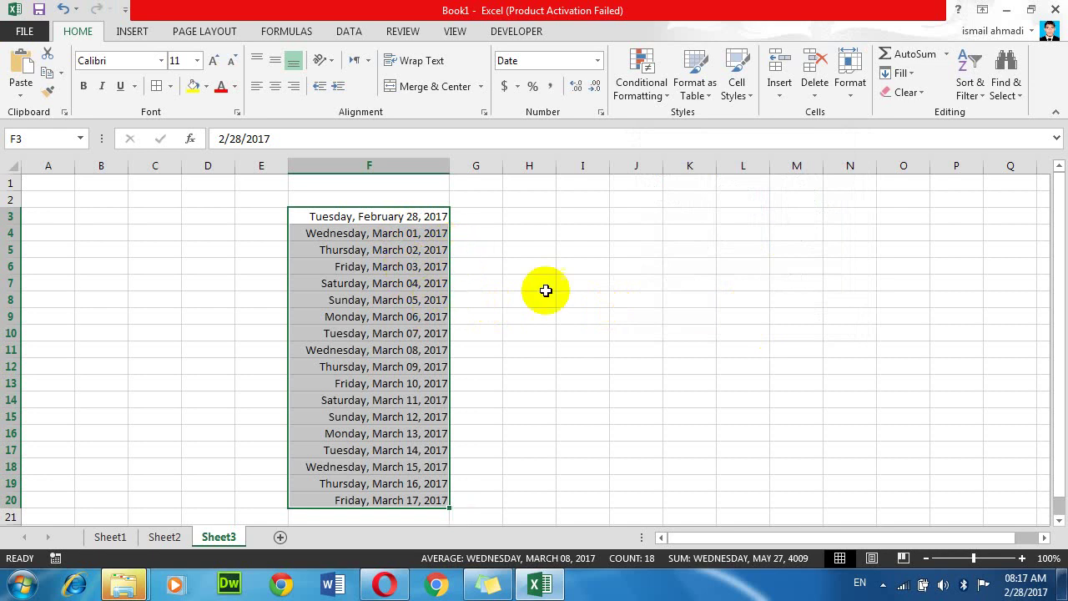
pyautogui.click(902, 74)
# Undo the daily dates, then fill a Weekday date series in F4:F20 and undo it
pyautogui.click(839, 31)
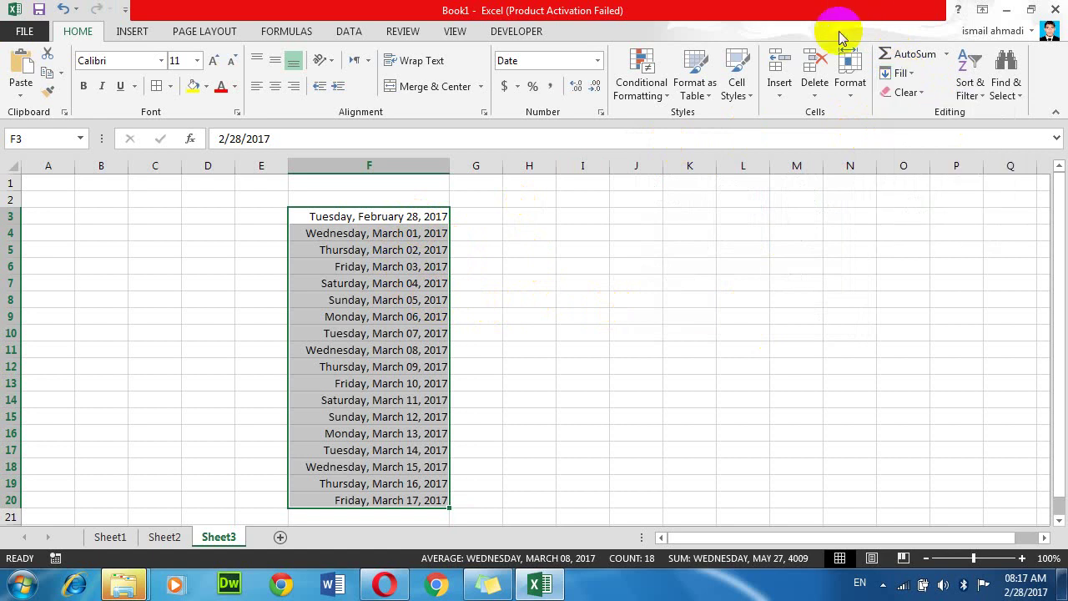
pyautogui.hotkey('ctrl', 'z')
pyautogui.click(901, 73)
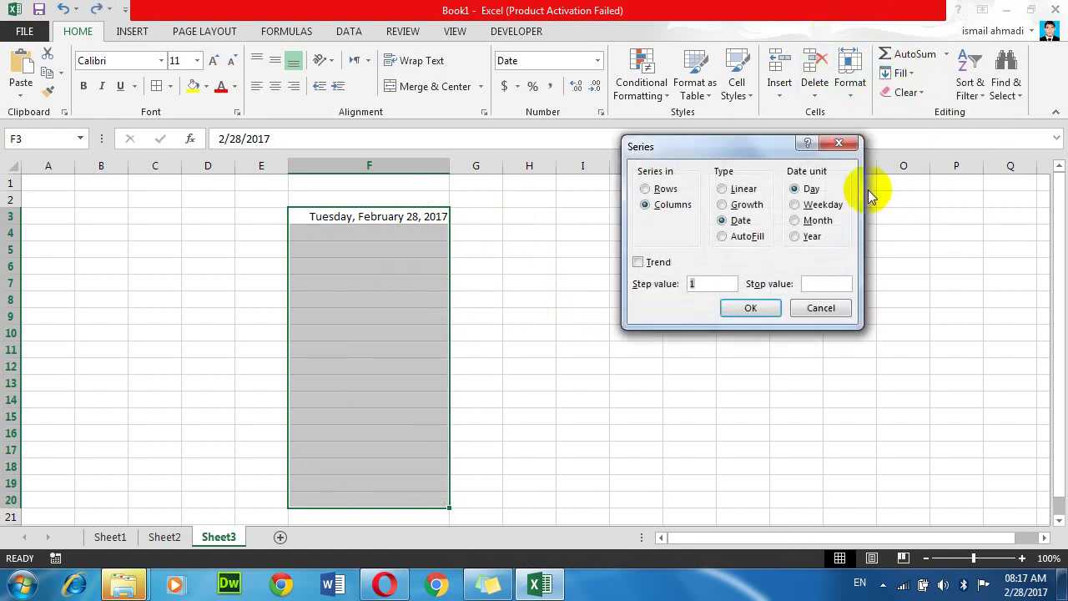
pyautogui.click(833, 205)
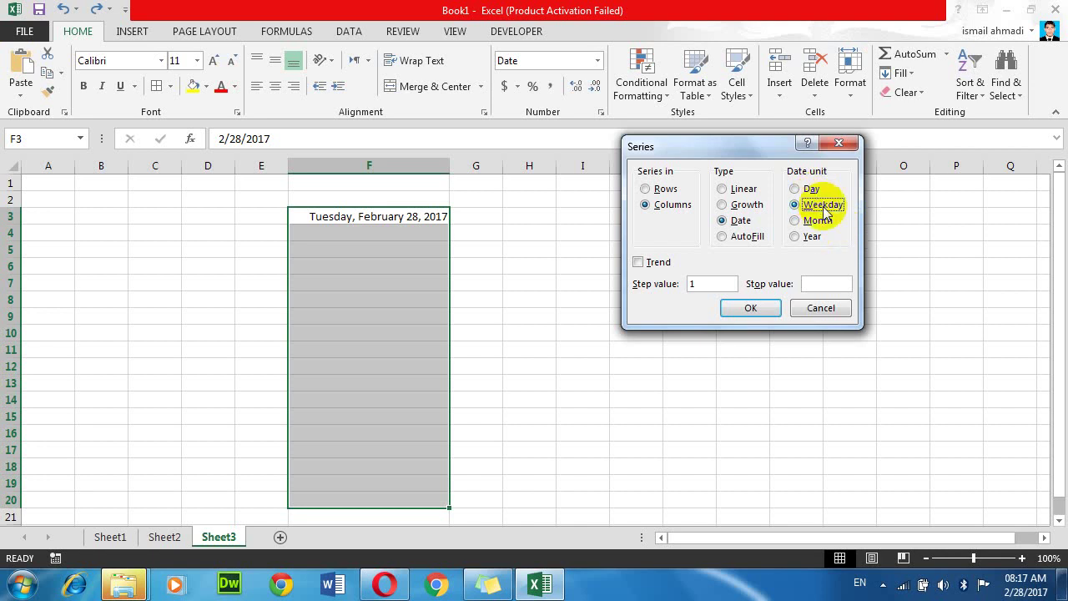
pyautogui.click(750, 307)
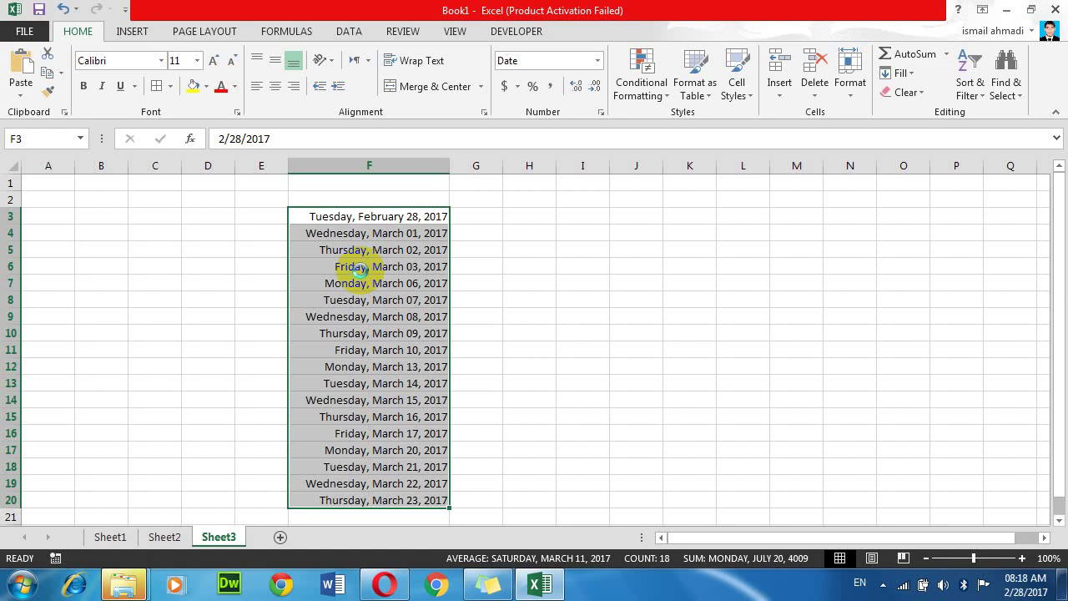
pyautogui.hotkey('ctrl', 'z')
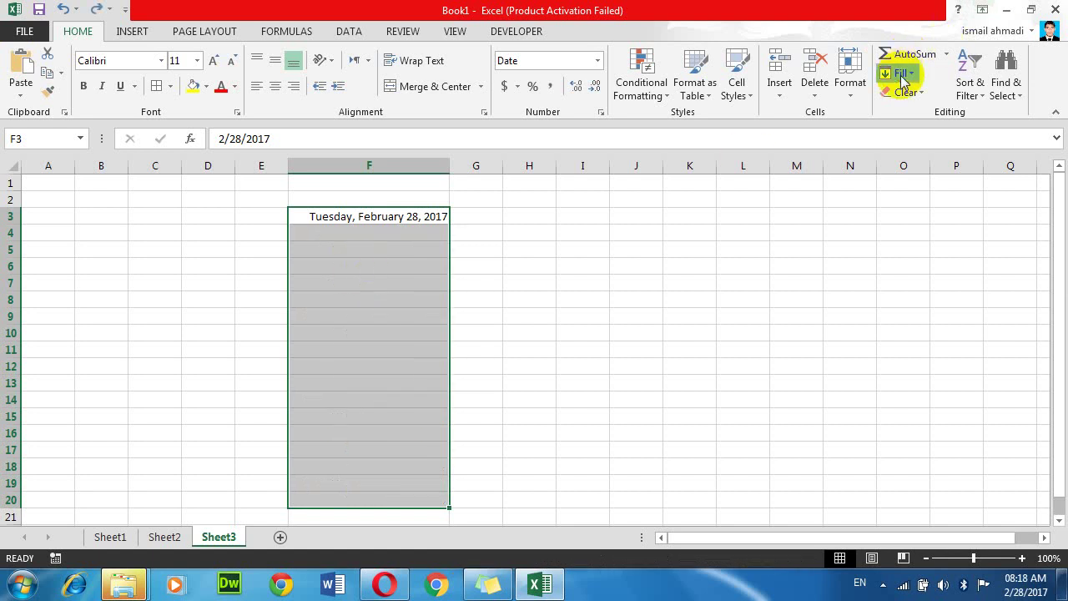
# Fill F4:F20 with a daily date series, then undo it
pyautogui.click(899, 73)
pyautogui.click(920, 195)
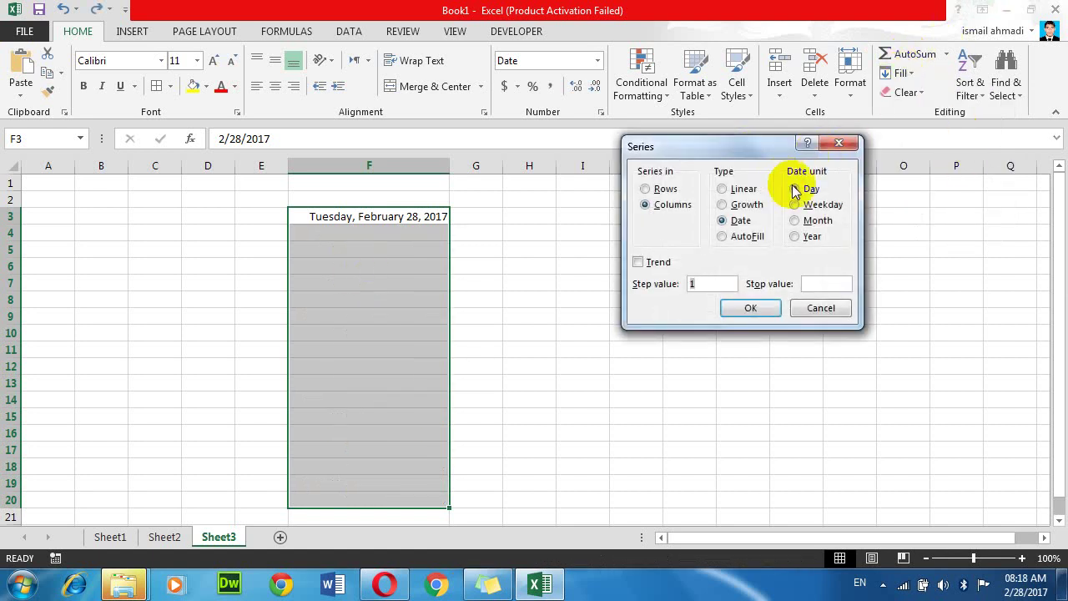
pyautogui.click(750, 309)
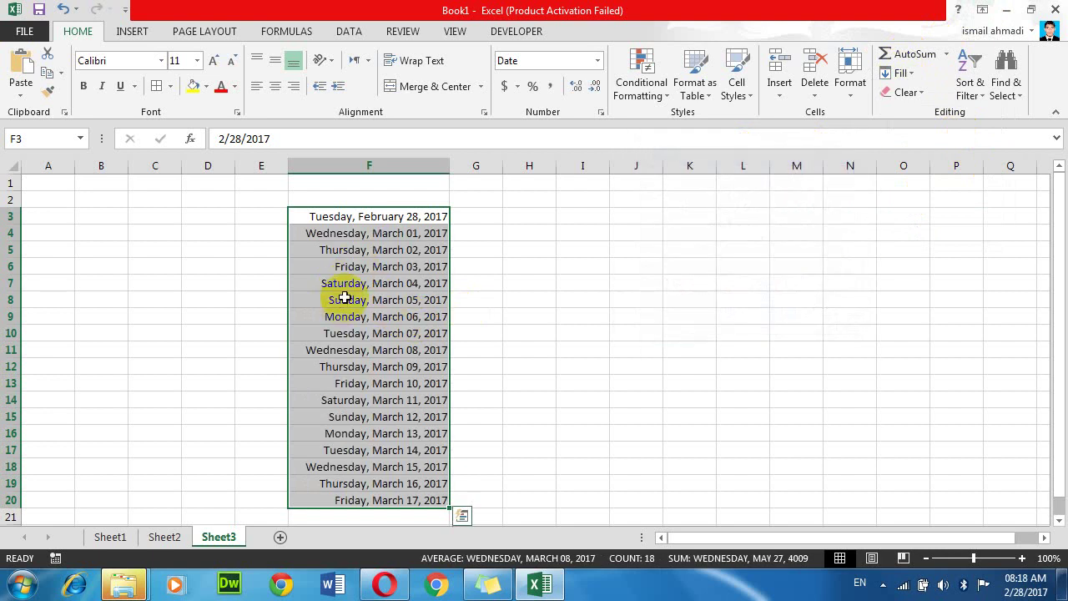
pyautogui.hotkey('ctrl', 'z')
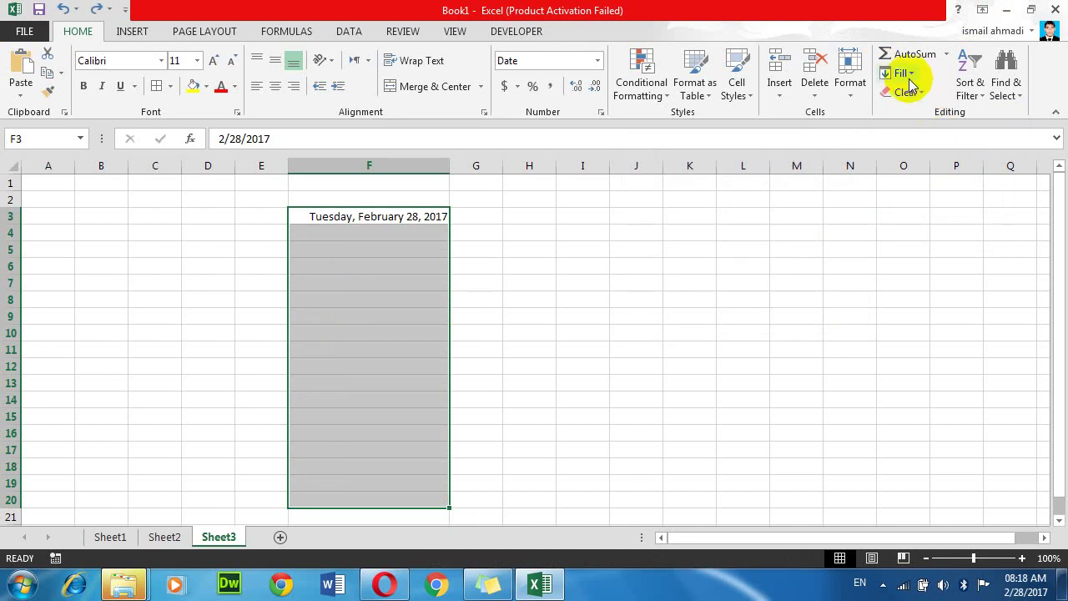
# Fill F4:F20 with a monthly date series, then undo it
pyautogui.click(909, 78)
pyautogui.click(919, 198)
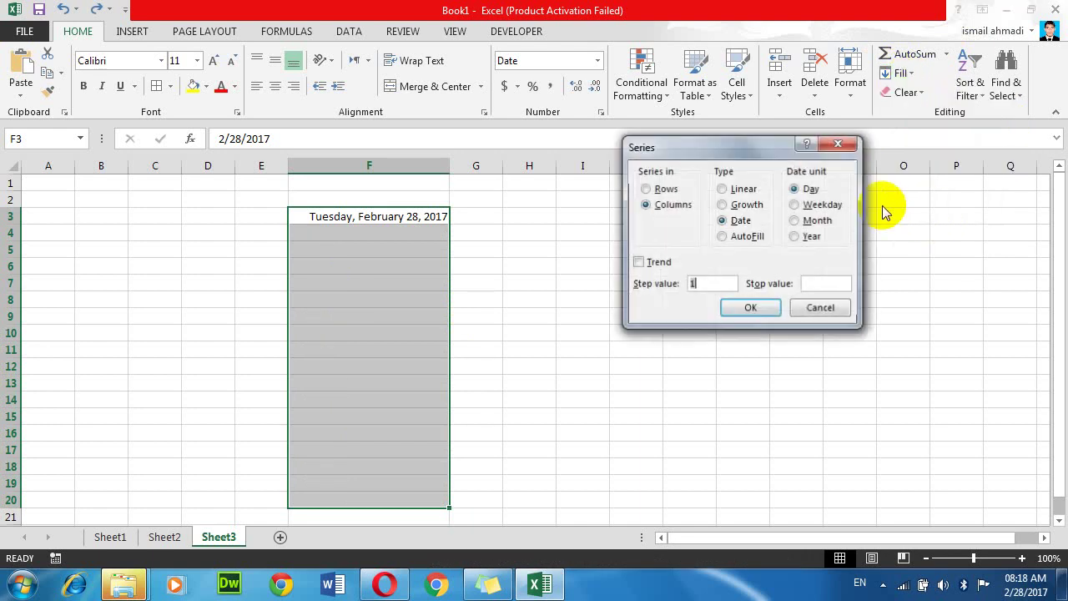
pyautogui.click(798, 223)
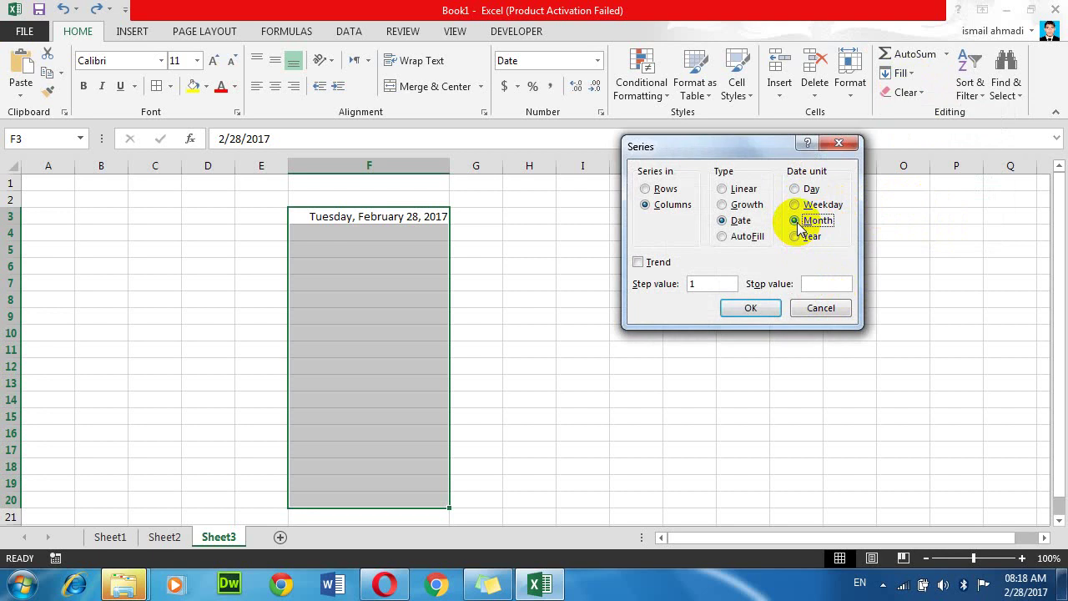
pyautogui.click(754, 309)
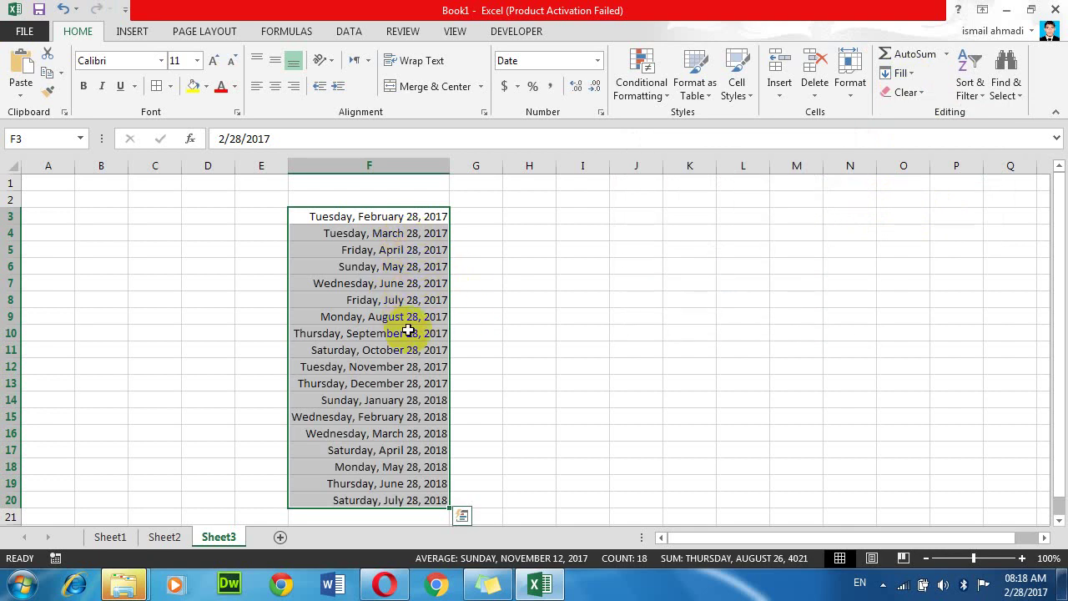
pyautogui.hotkey('ctrl', 'z')
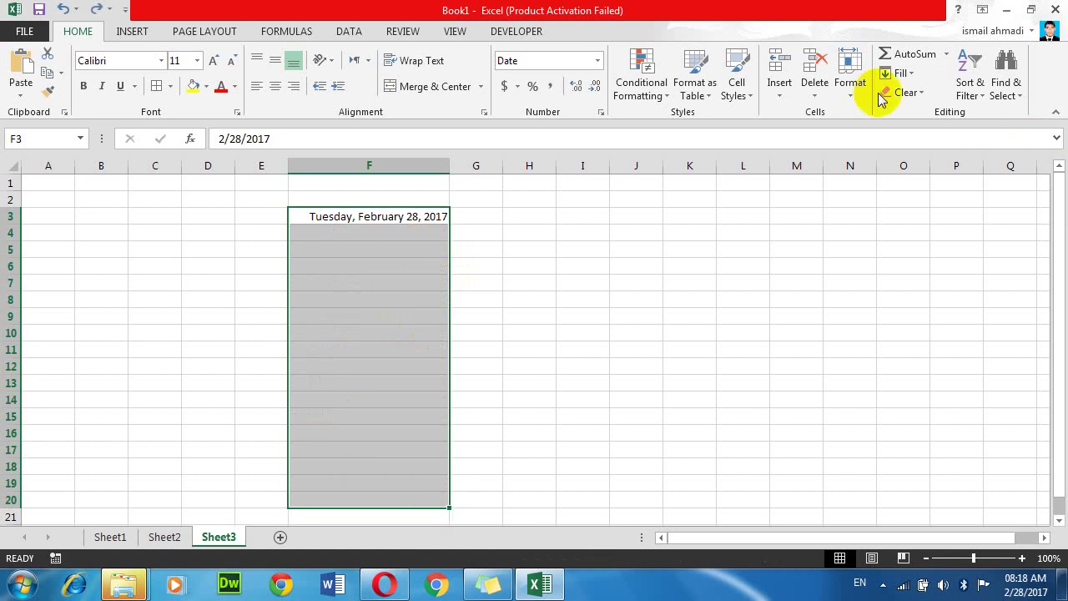
# Fill F4:F20 with yearly February 28 dates from 2018 through 2034
pyautogui.click(901, 74)
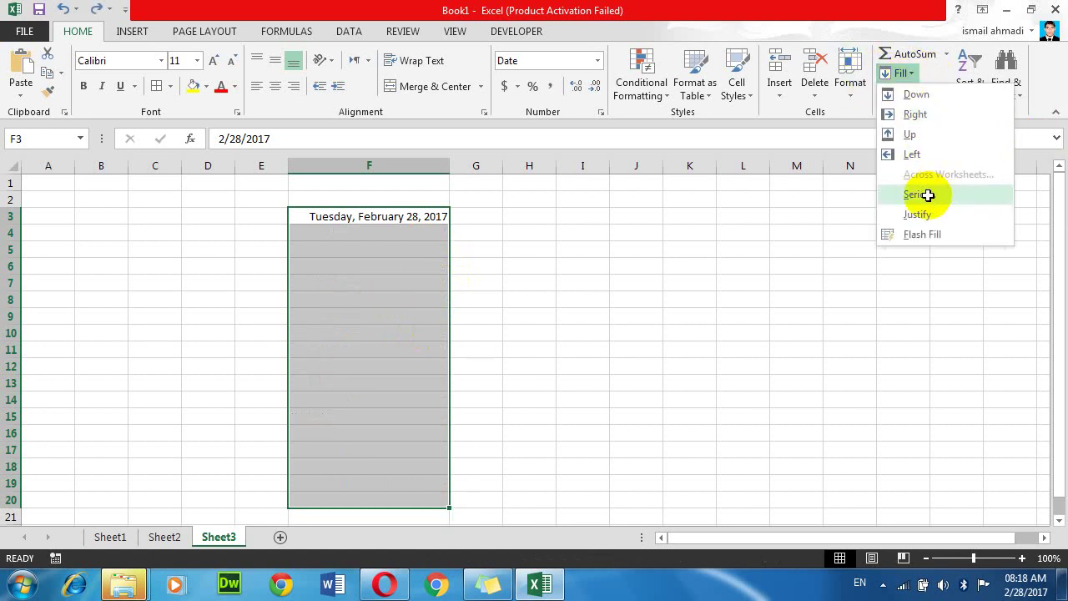
pyautogui.click(924, 195)
pyautogui.click(806, 237)
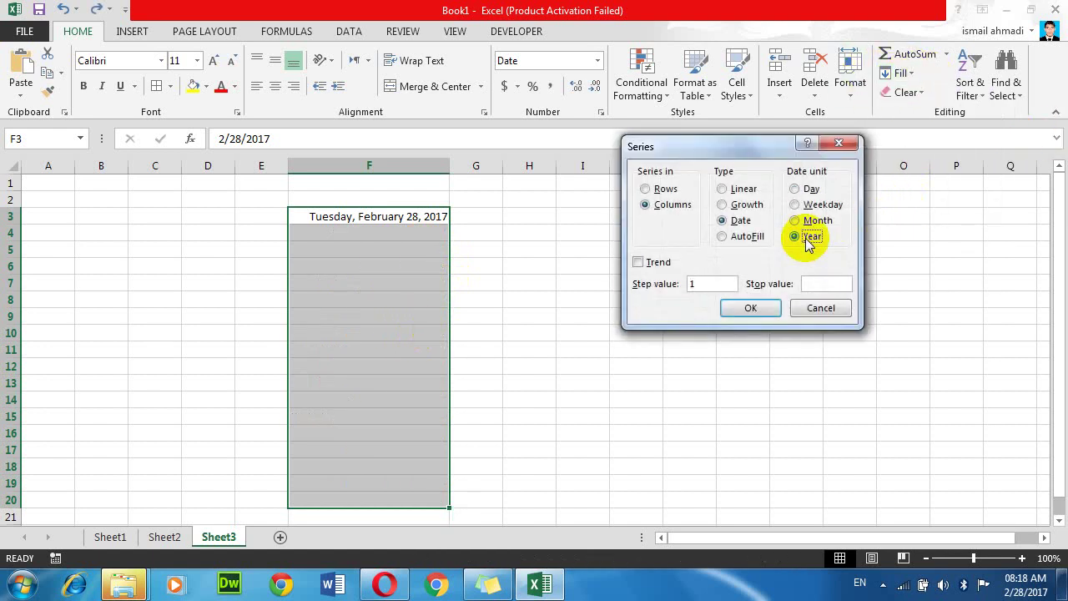
pyautogui.click(761, 309)
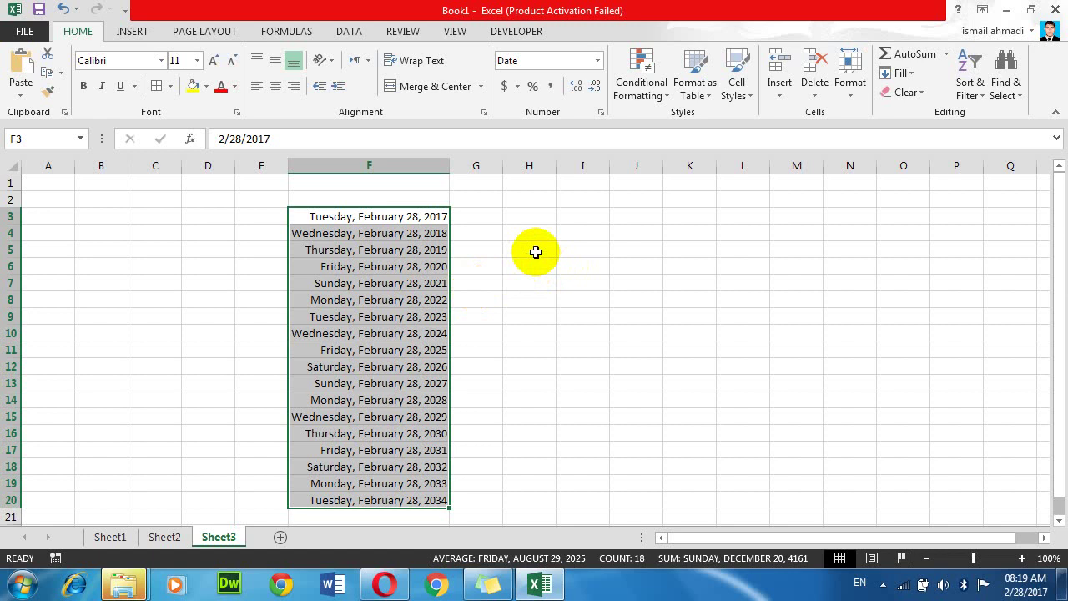
pyautogui.click(899, 73)
pyautogui.click(922, 196)
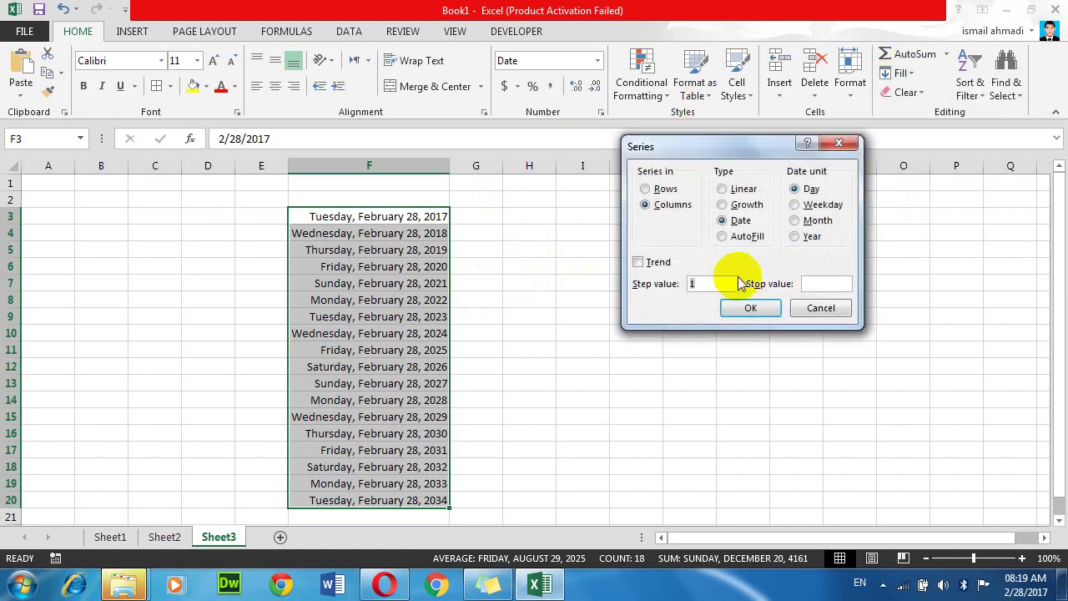
# Cancel the Series dialog, then enter 1 in J3 and 2 in J4
pyautogui.click(820, 308)
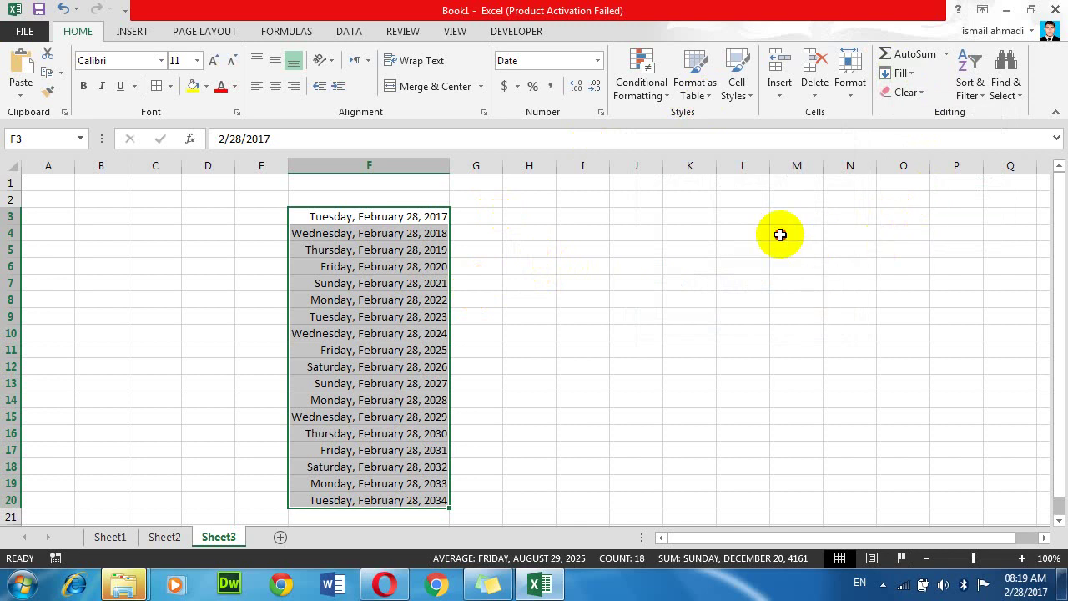
pyautogui.click(786, 235)
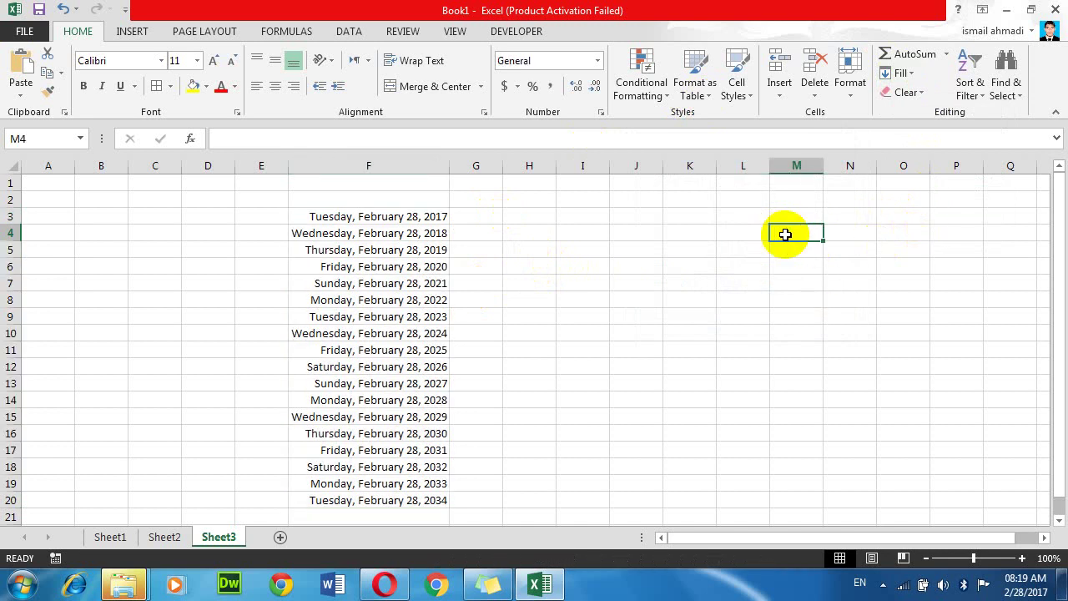
pyautogui.click(632, 218)
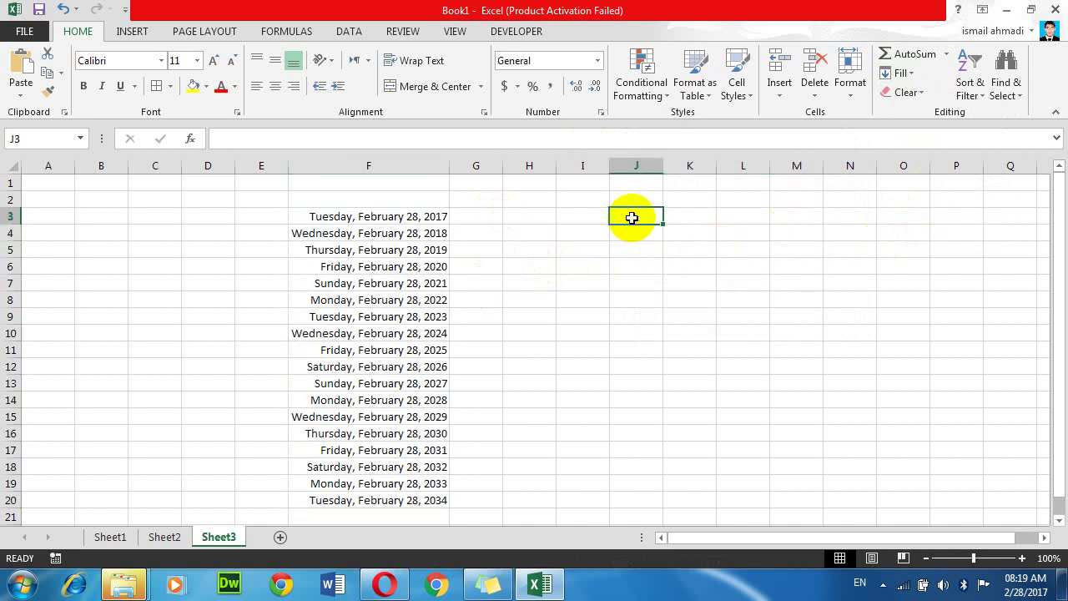
pyautogui.write('1')
pyautogui.press('Return')
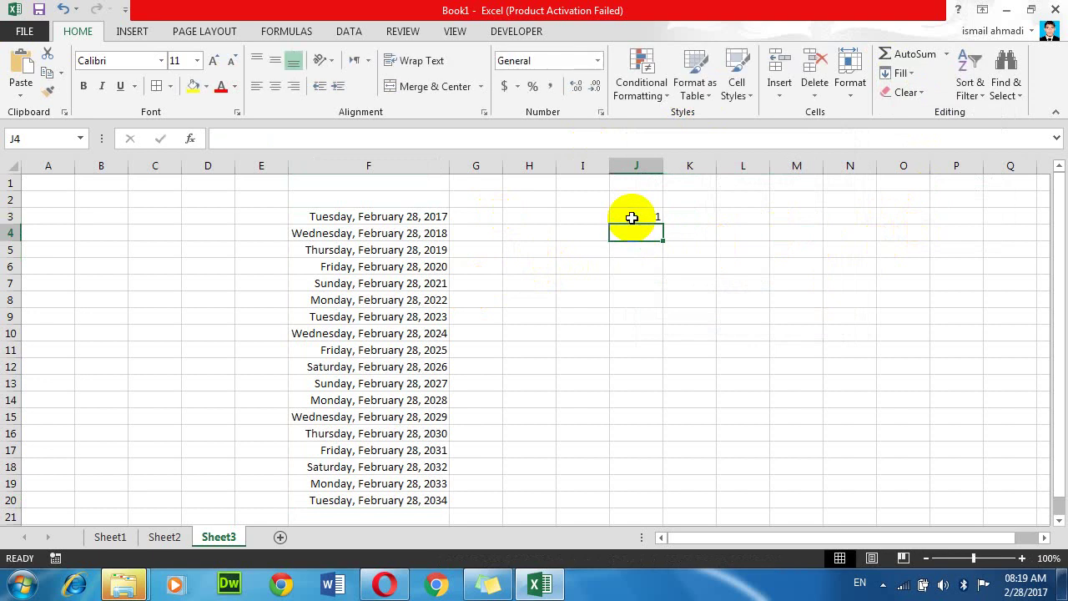
pyautogui.write('2')
pyautogui.press('Return')
# Fill J3:J20 as an AutoFill series numbering 1 to 18
pyautogui.moveTo(632, 218); pyautogui.dragTo(637, 500)
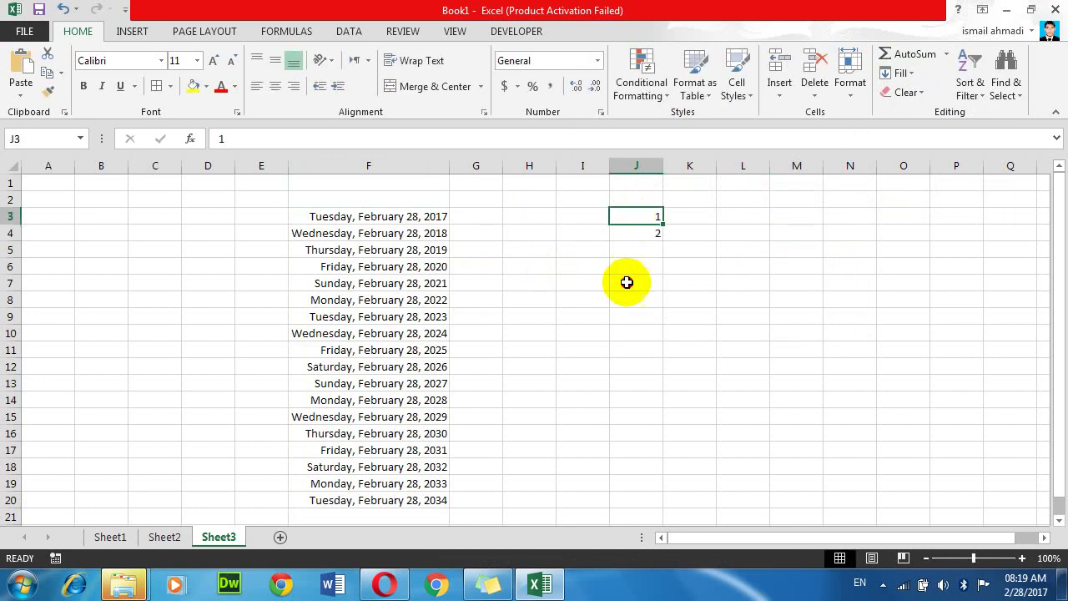
pyautogui.click(901, 74)
pyautogui.click(921, 195)
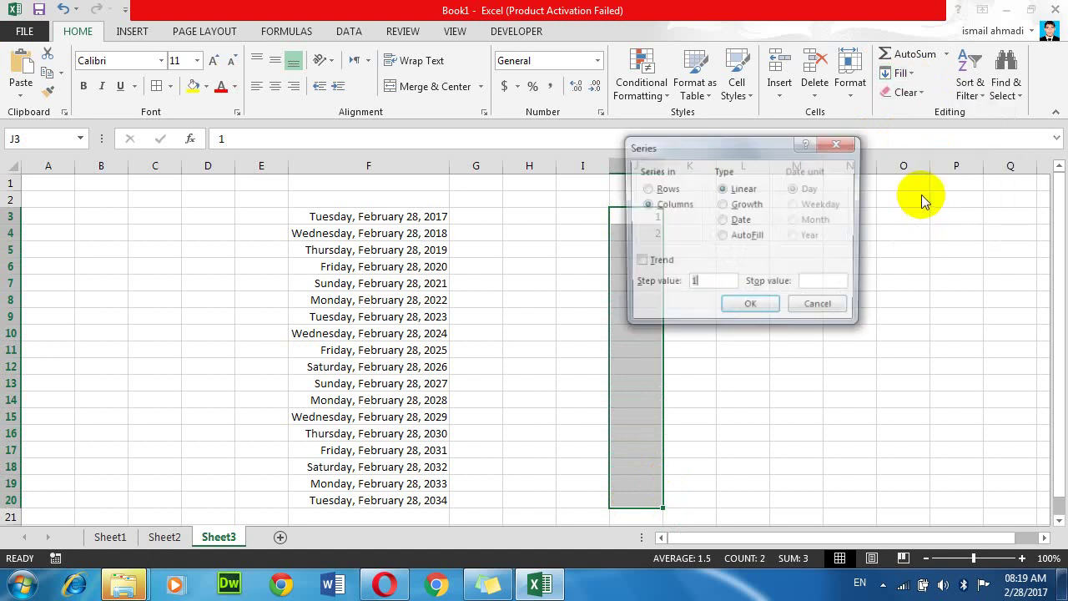
pyautogui.click(723, 236)
pyautogui.click(756, 310)
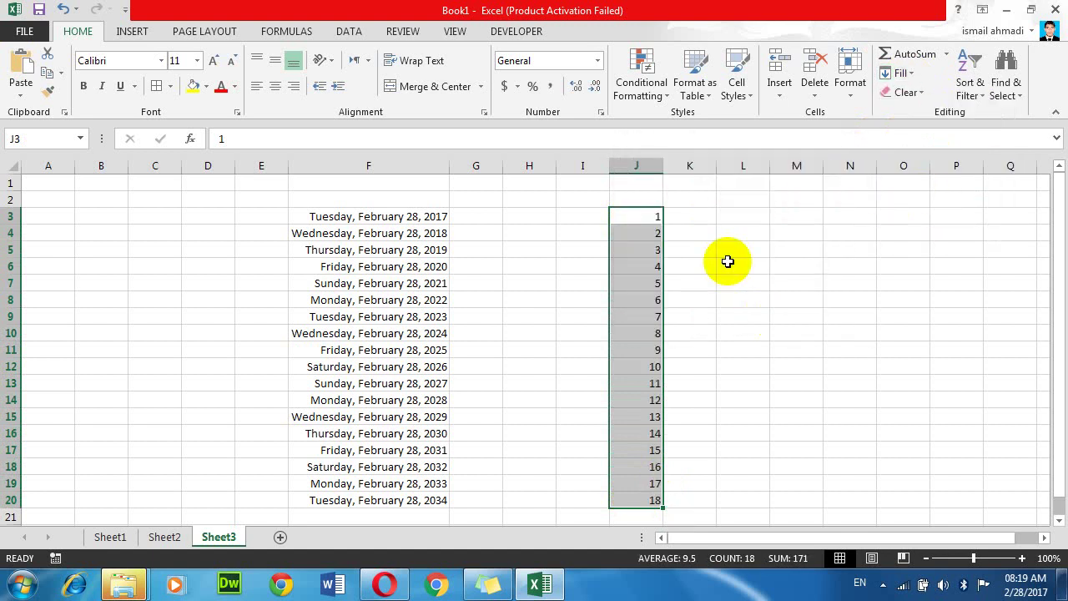
# Enter 1 in H8 and 2 in I8 to start a row series
pyautogui.click(488, 305)
pyautogui.click(529, 313)
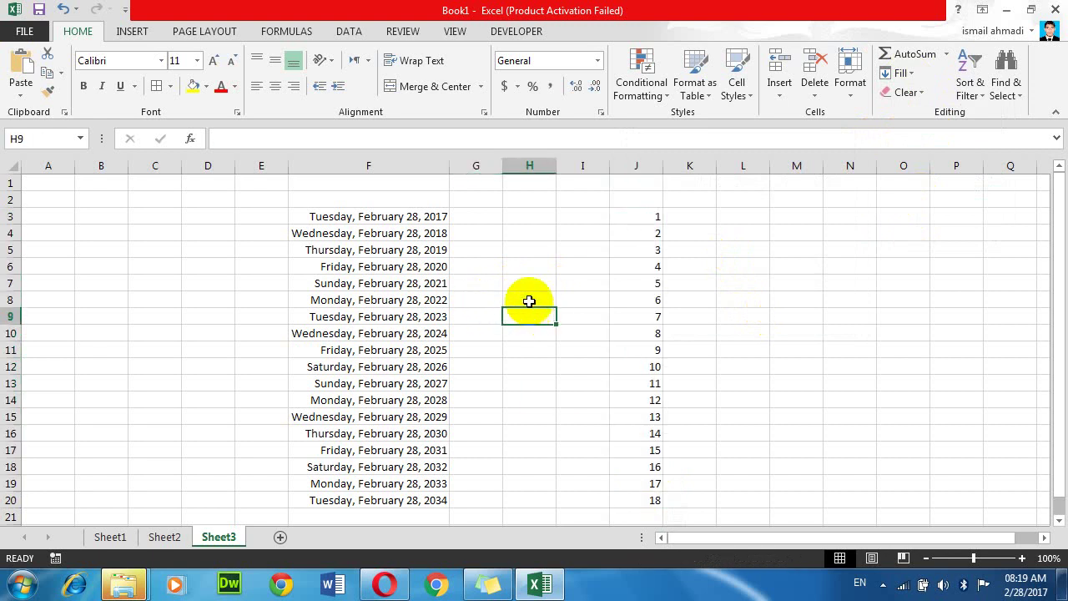
pyautogui.click(530, 301)
pyautogui.write('1')
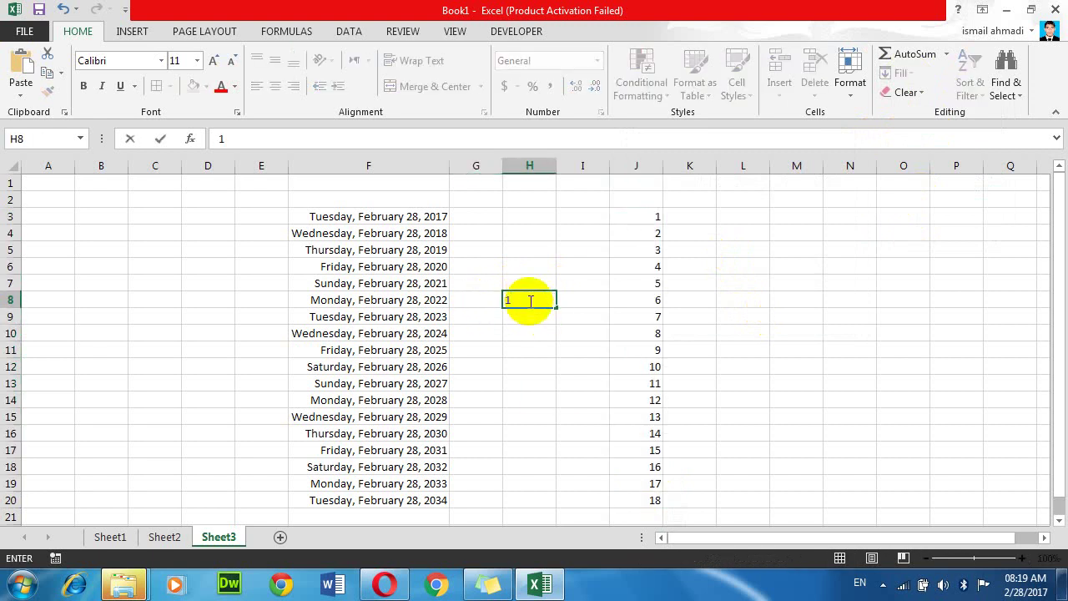
pyautogui.press('Right')
pyautogui.write('2')
pyautogui.press('Return')
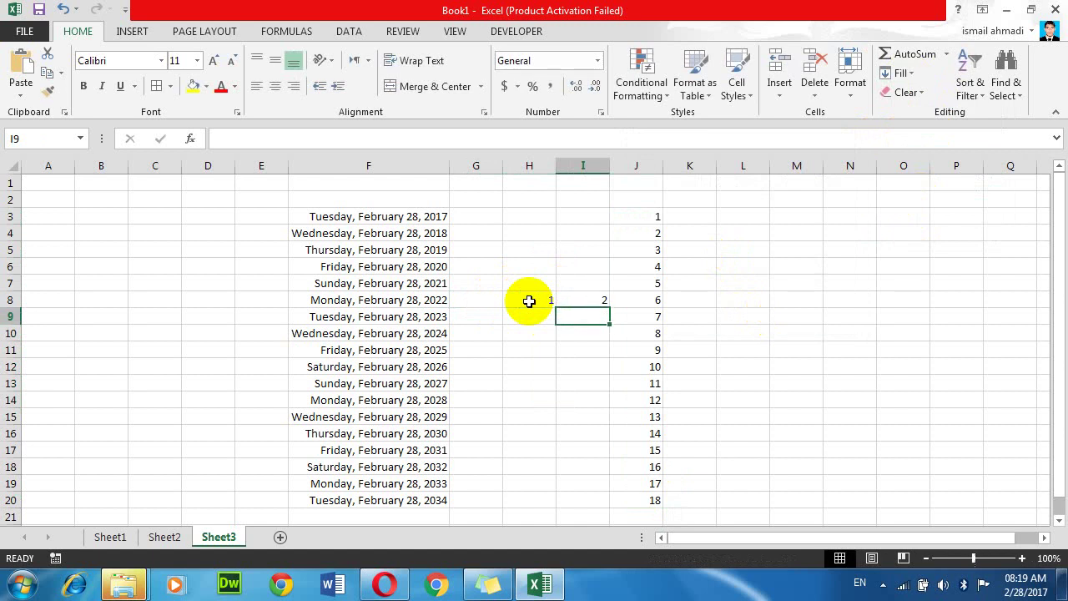
# Select H8:Q8 and open the Fill menu, then close it without choosing
pyautogui.moveTo(529, 301)
pyautogui.mouseDown()
pyautogui.moveTo(1014, 300)
pyautogui.moveTo(1003, 301)
pyautogui.mouseUp()
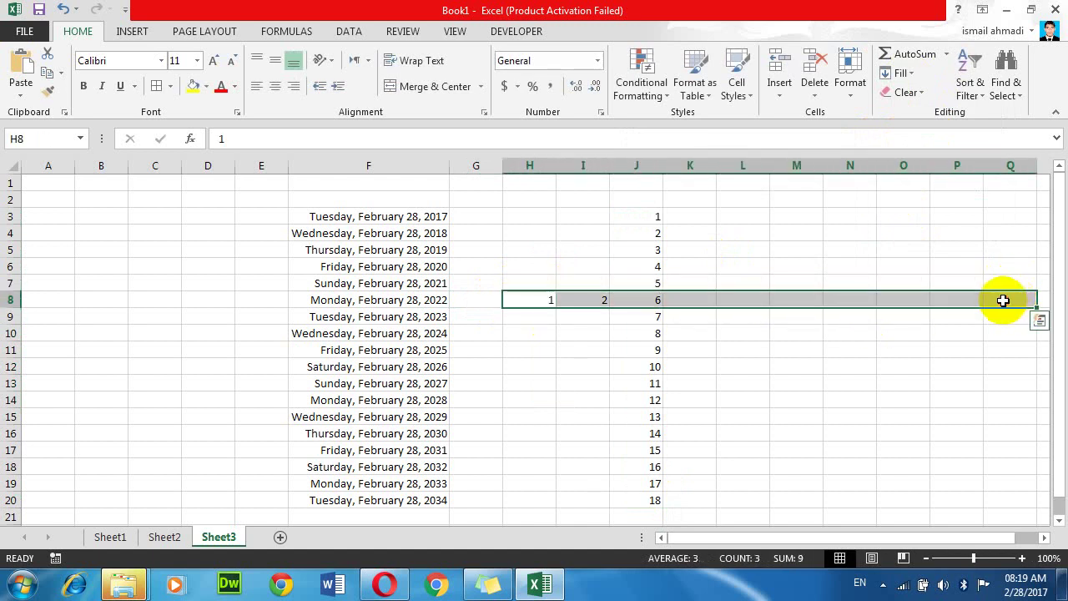
pyautogui.click(901, 73)
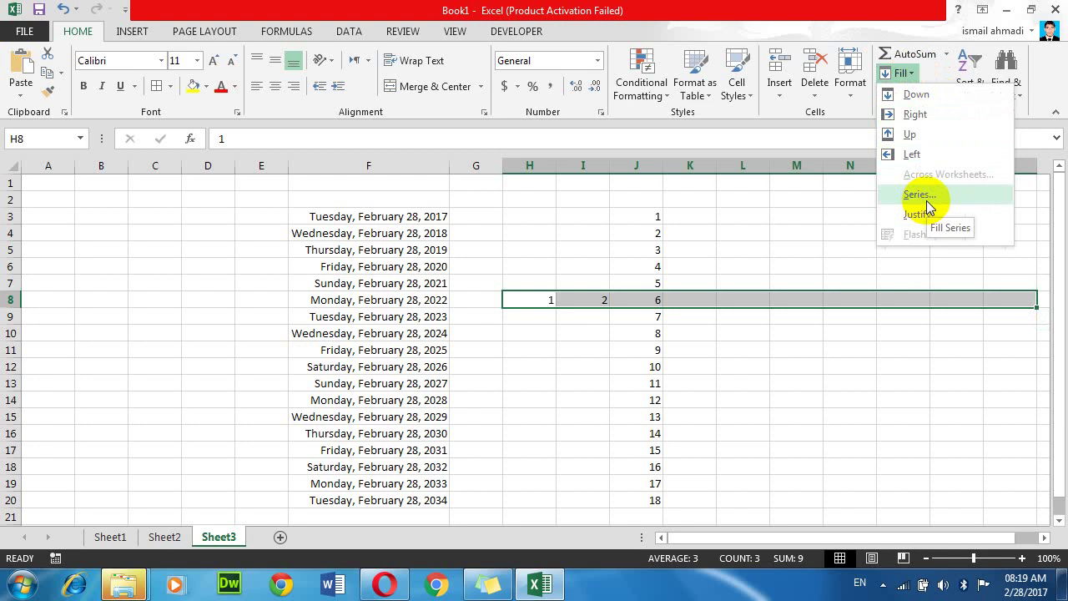
pyautogui.click(112, 222)
# Enter 1, 2, 3 in B1:B3, then clear B2 and B3 leaving only 1 in B1
pyautogui.click(100, 189)
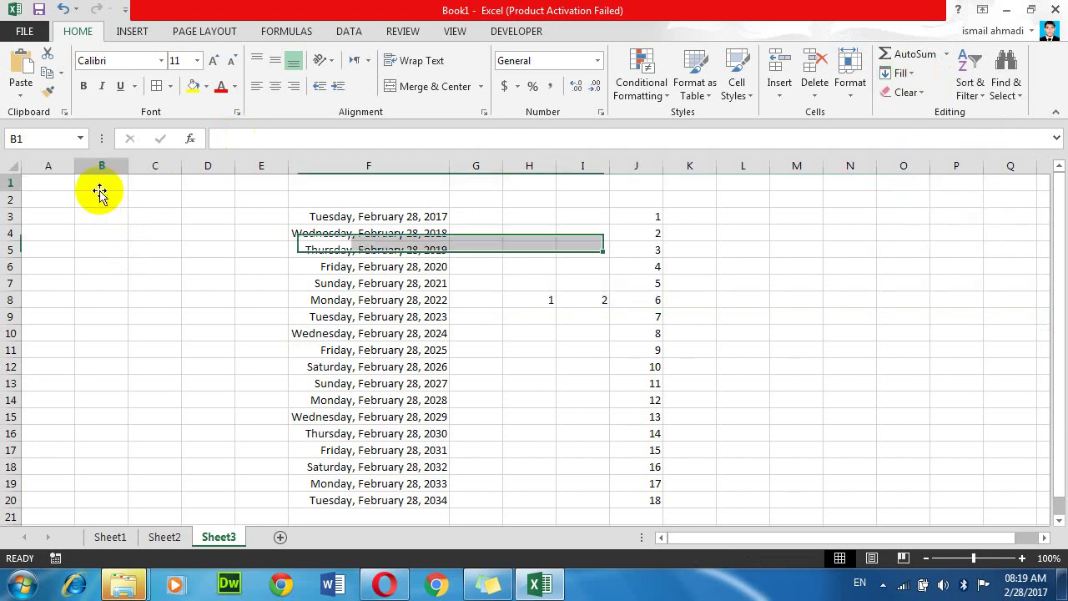
pyautogui.write('1')
pyautogui.press('Return')
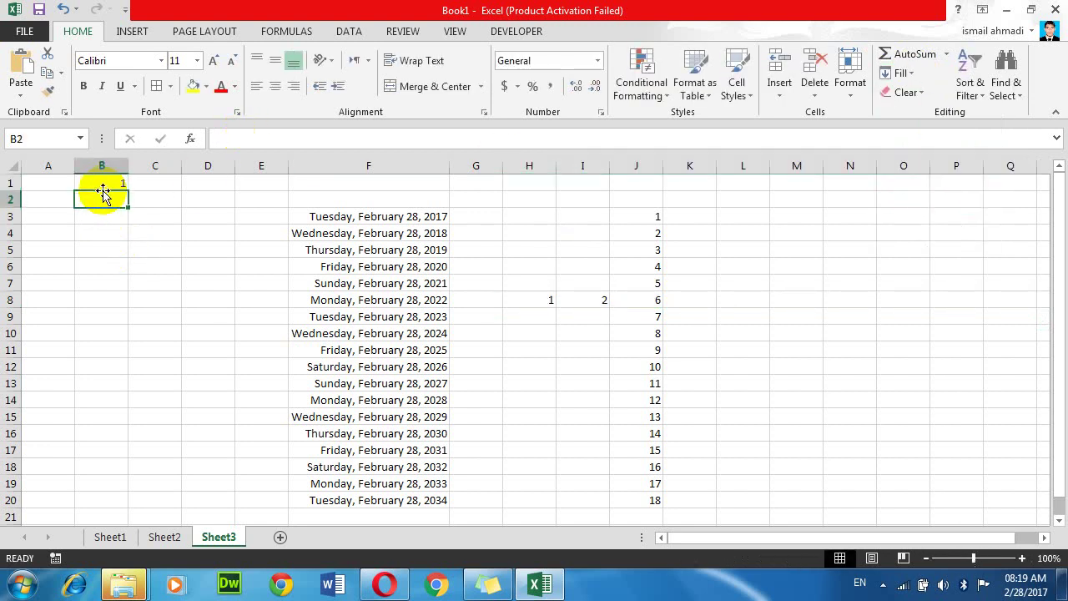
pyautogui.write('2')
pyautogui.press('Return')
pyautogui.write('3')
pyautogui.press('Return')
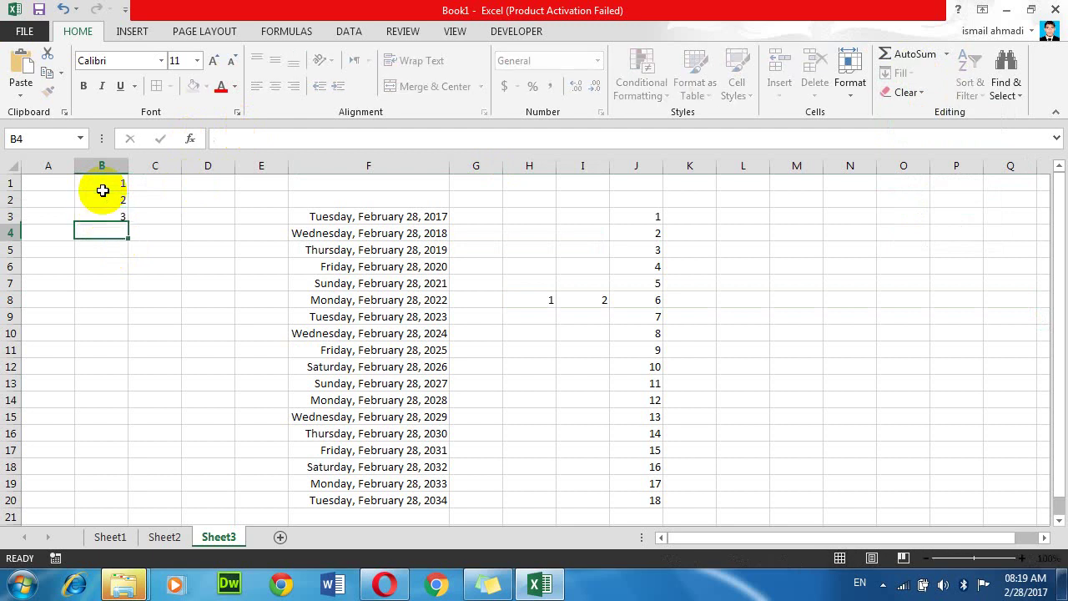
pyautogui.moveTo(99, 184); pyautogui.dragTo(102, 375)
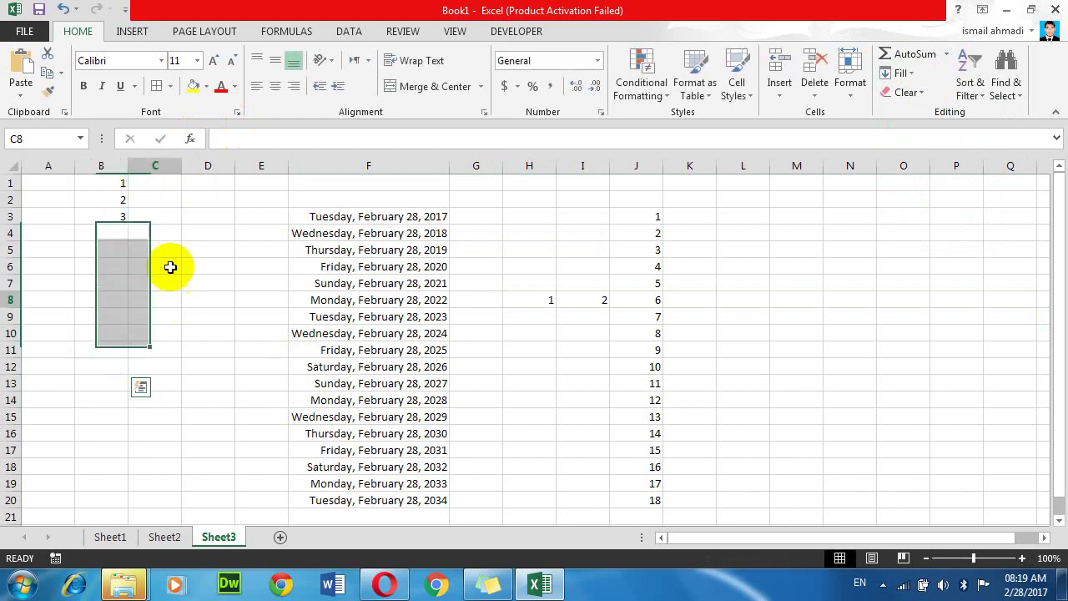
pyautogui.click(159, 296)
pyautogui.moveTo(114, 182); pyautogui.dragTo(112, 234)
pyautogui.click(229, 349)
pyautogui.click(112, 184)
pyautogui.press('Delete')
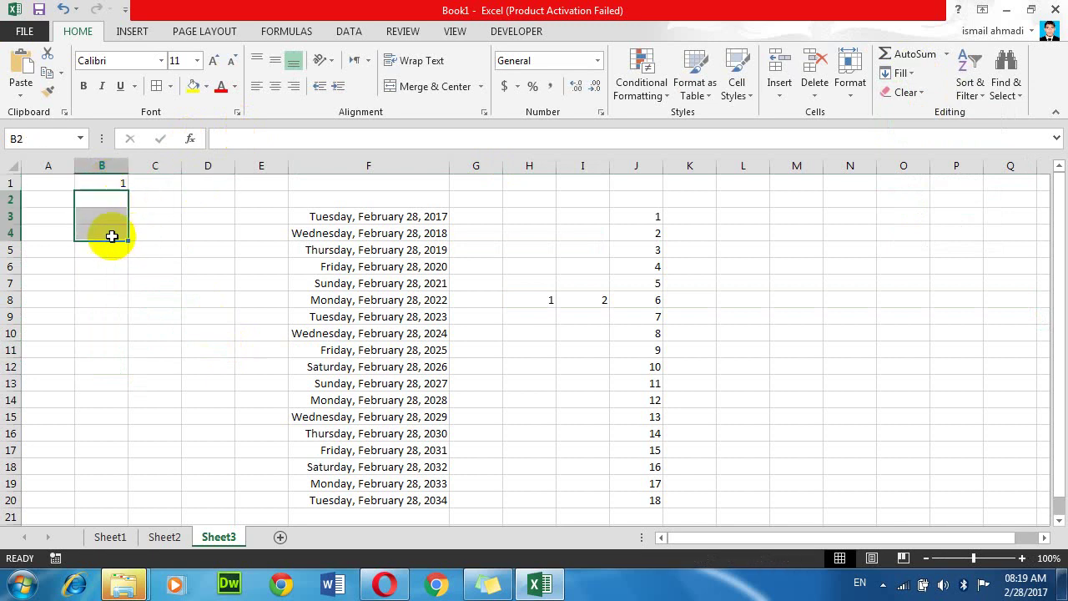
pyautogui.click(153, 233)
# Fill B1:B20 as an AutoFill series of 1s
pyautogui.moveTo(112, 184); pyautogui.dragTo(104, 501)
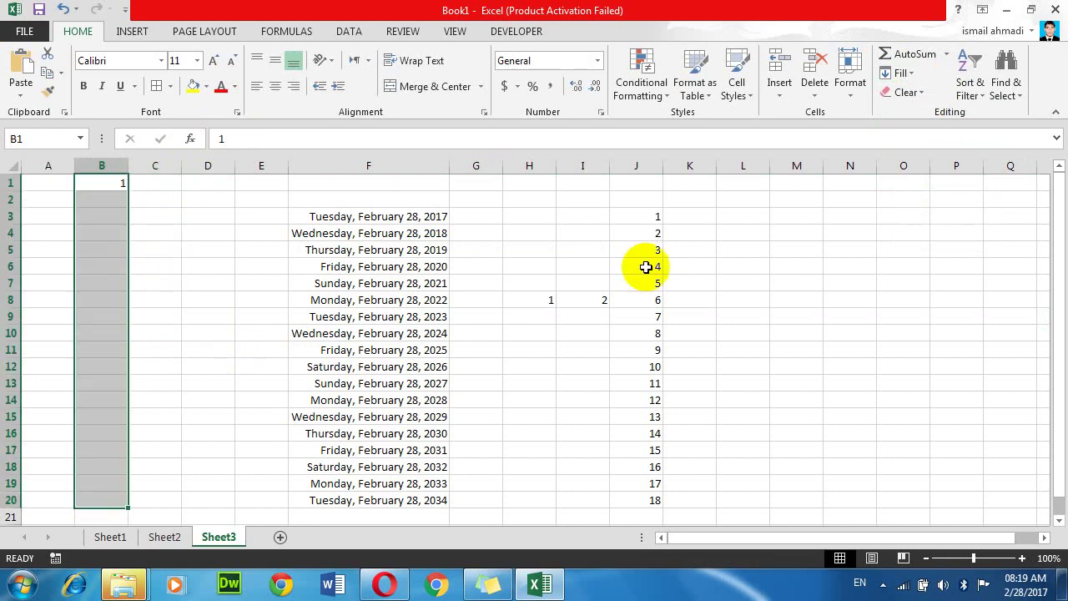
pyautogui.click(899, 74)
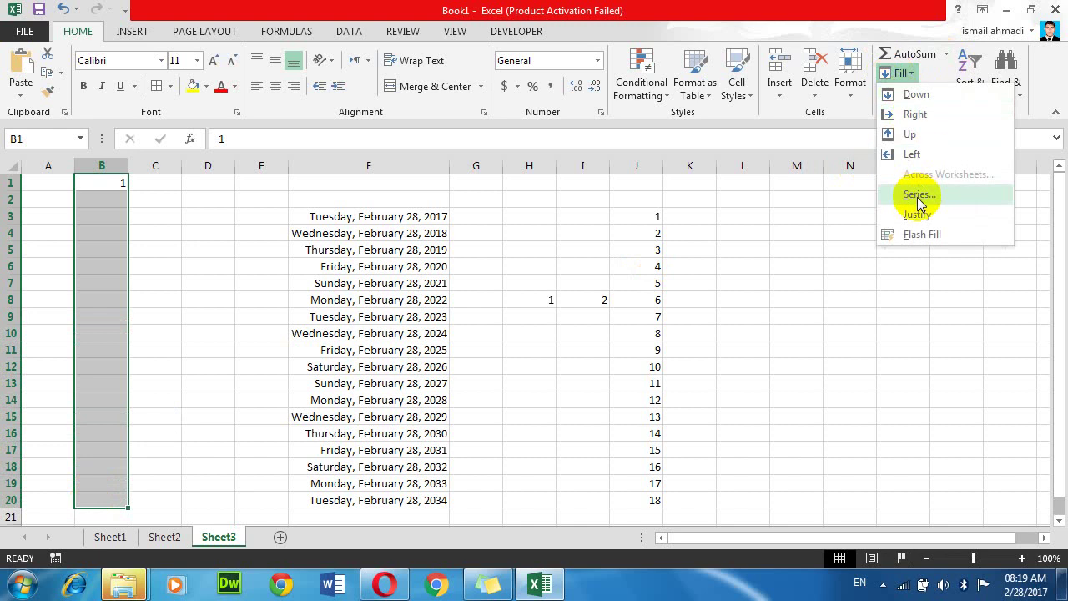
pyautogui.click(918, 197)
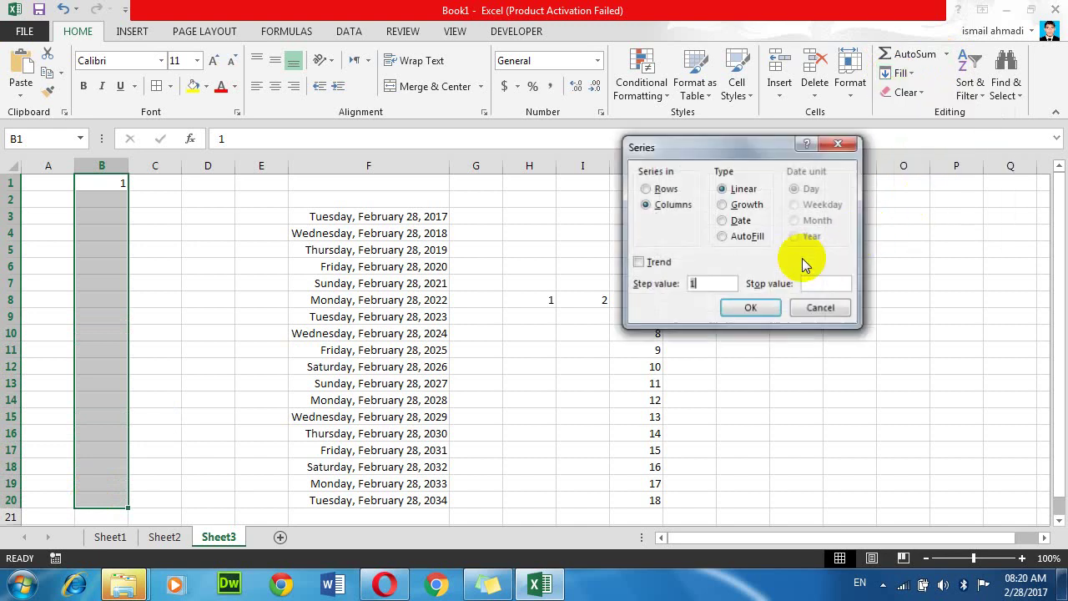
pyautogui.click(722, 237)
pyautogui.click(749, 310)
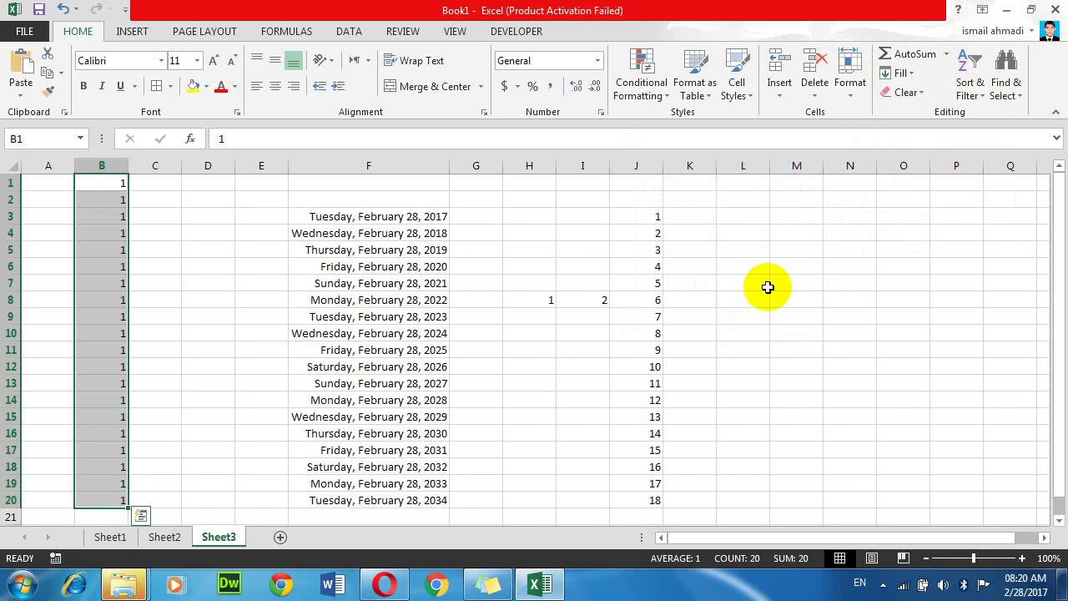
# Reopen the Series dialog, cancel it, and close the workbook with Ctrl+W
pyautogui.click(899, 74)
pyautogui.click(920, 195)
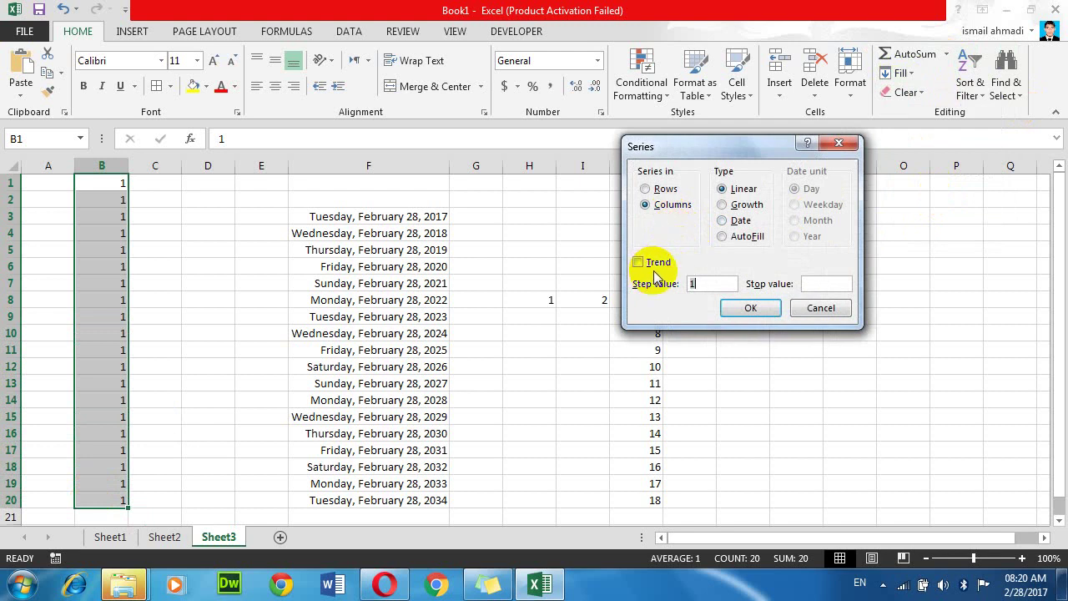
pyautogui.click(819, 307)
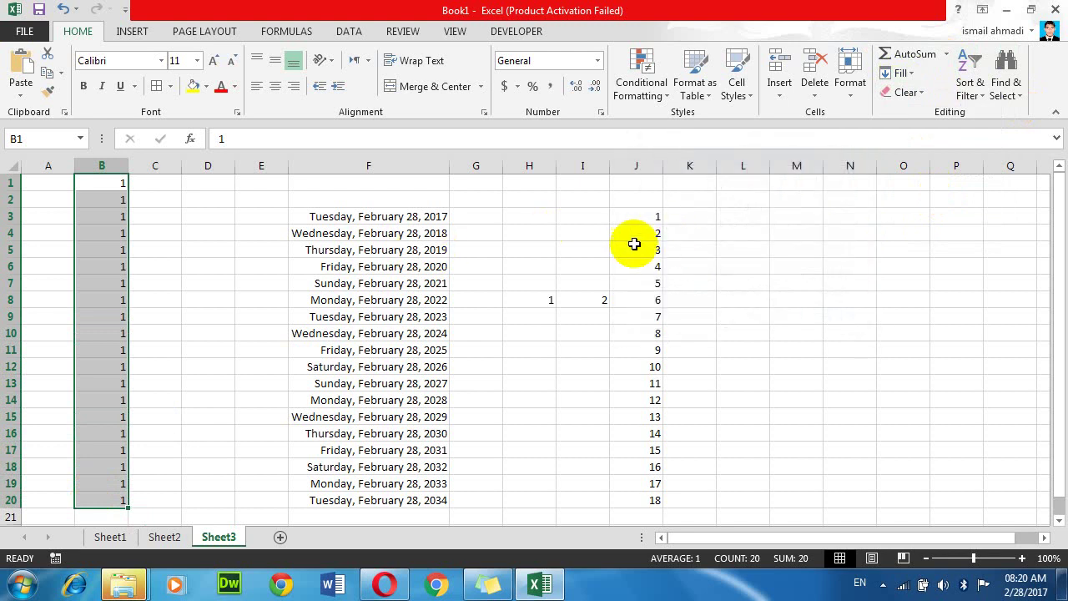
pyautogui.hotkey('ctrl', 'w')
# Discard Book1's changes, create a new workbook, and enter 1 in B1 and 7 in B2
pyautogui.click(524, 310)
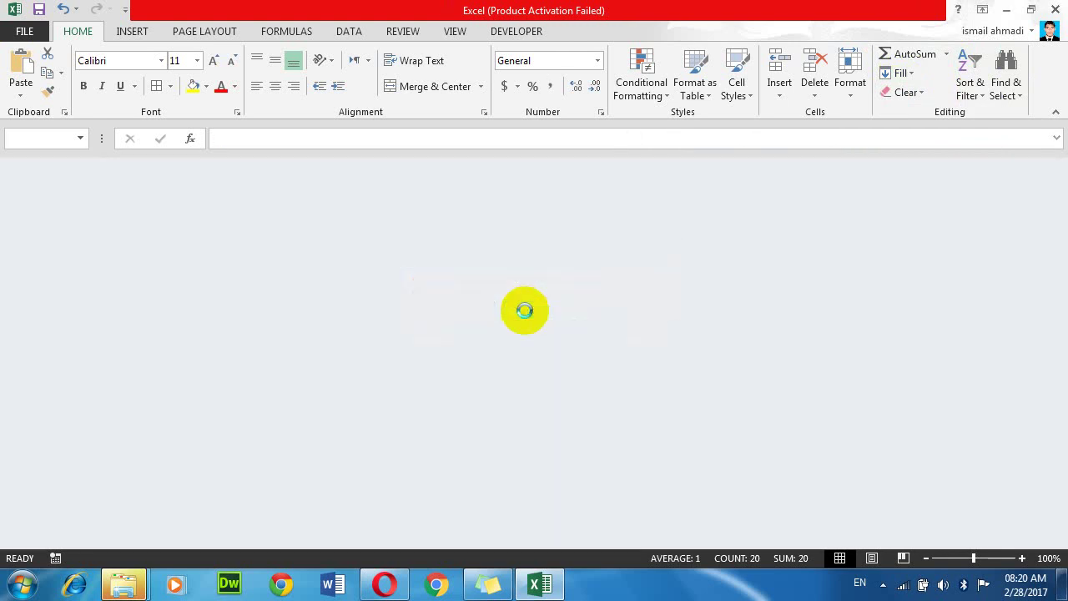
pyautogui.hotkey('ctrl', 'n')
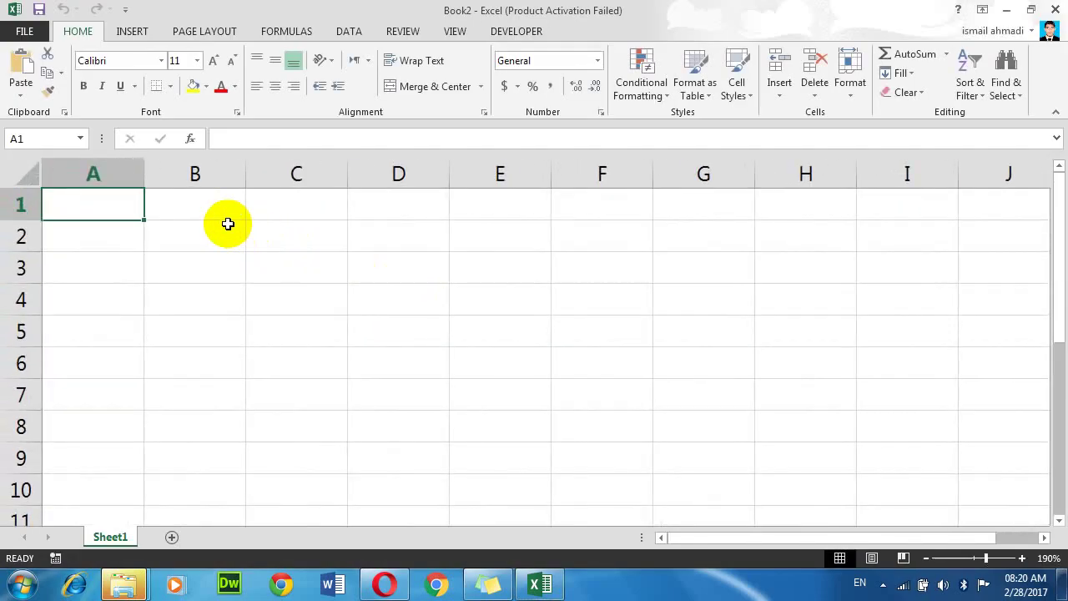
pyautogui.click(210, 216)
pyautogui.write('1')
pyautogui.press('Return')
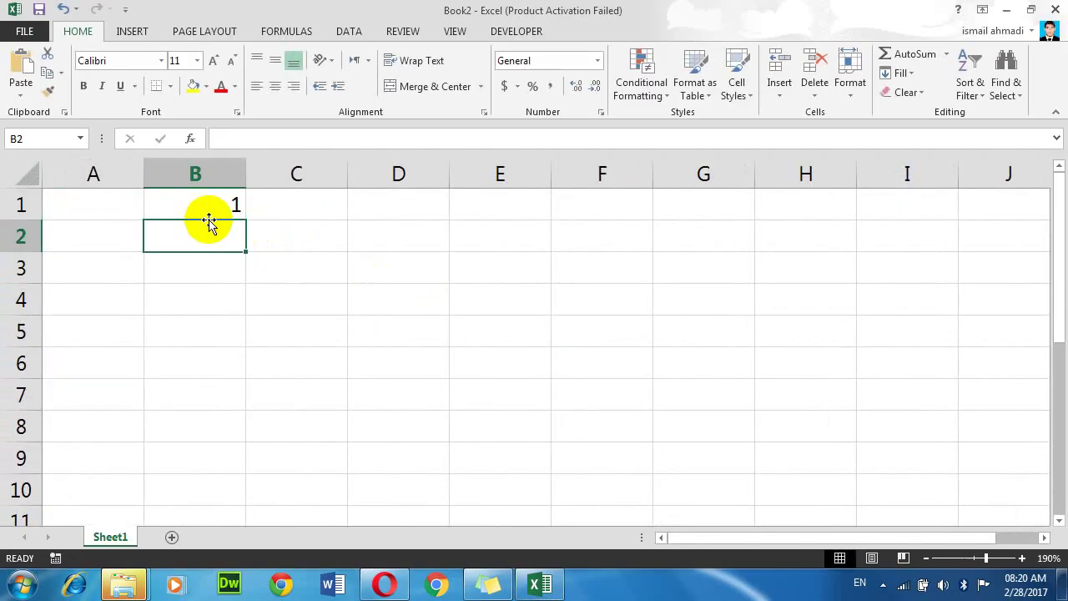
pyautogui.write('7')
pyautogui.press('Return')
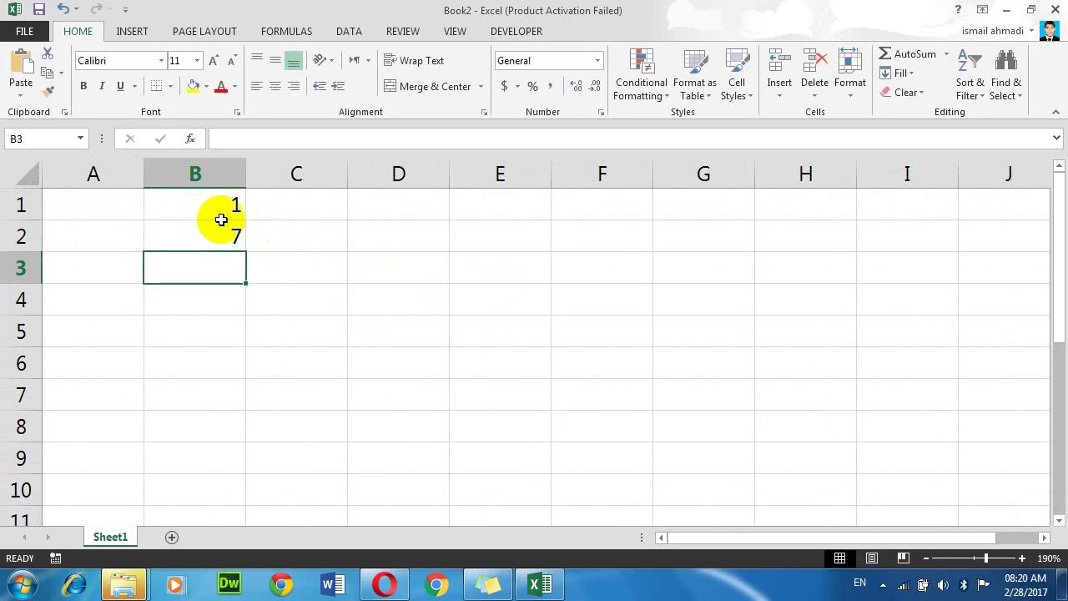
# Fill B1:B10 as a series with step value 6, from 1 to 55
pyautogui.moveTo(215, 205)
pyautogui.mouseDown()
pyautogui.moveTo(185, 420)
pyautogui.moveTo(192, 492)
pyautogui.mouseUp()
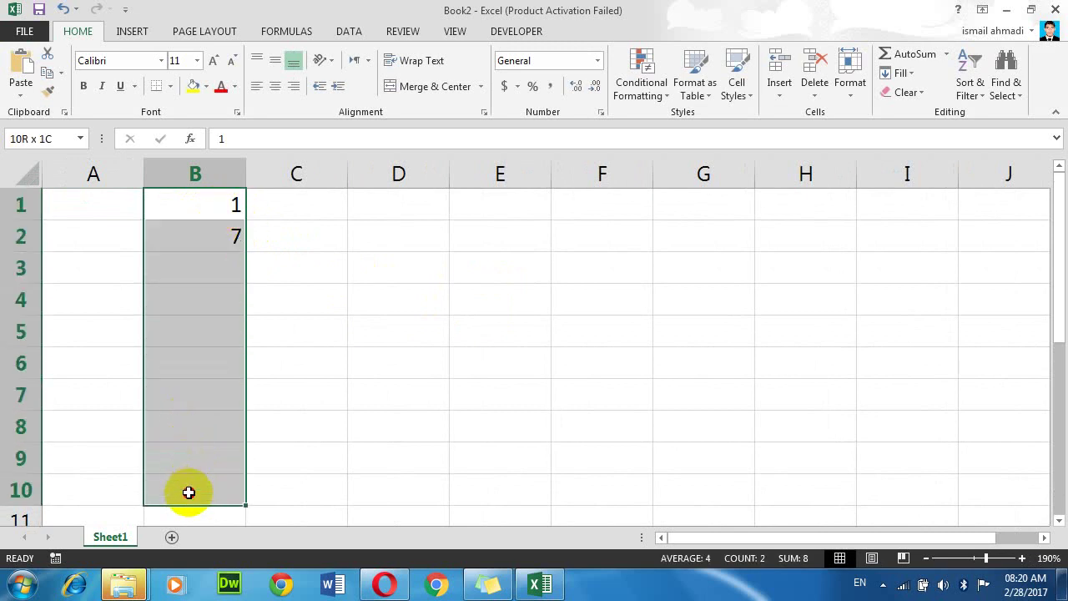
pyautogui.click(900, 73)
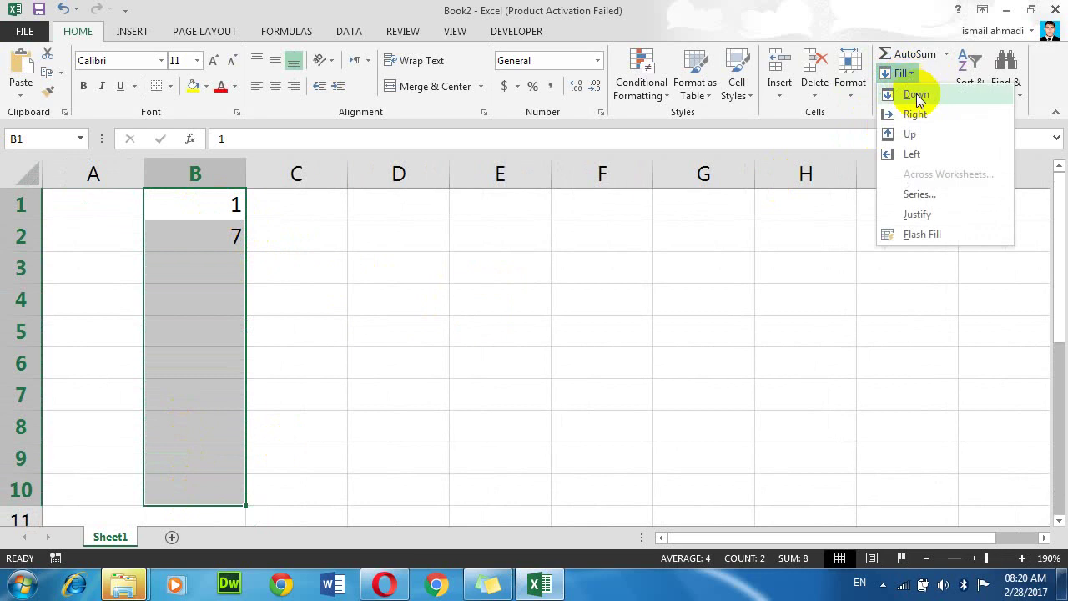
pyautogui.click(919, 194)
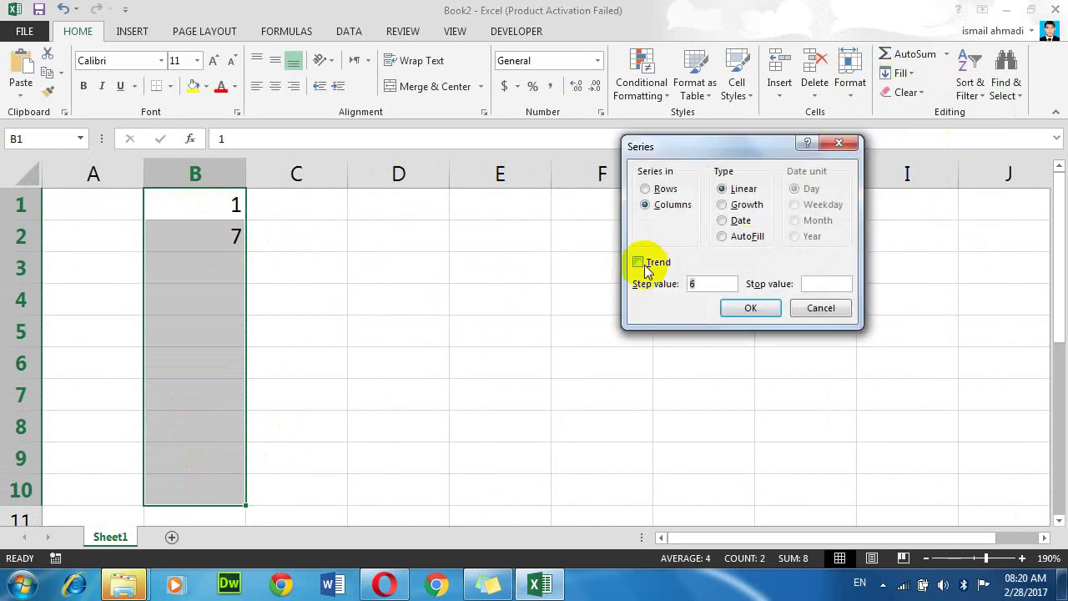
pyautogui.click(641, 262)
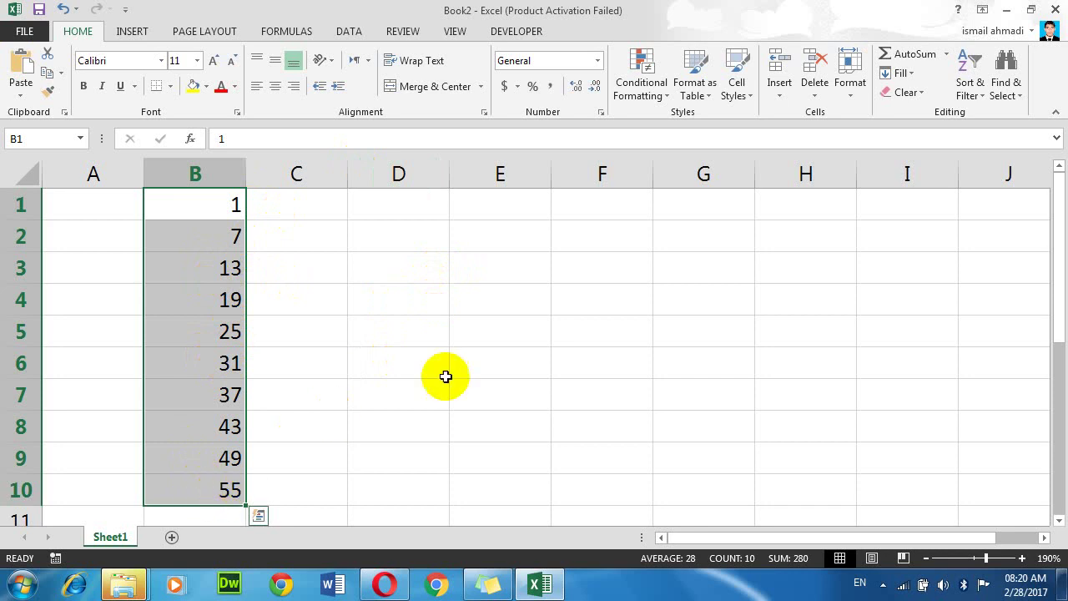
# Deselect the series and close the Fill menu without applying anything
pyautogui.click(401, 268)
pyautogui.click(905, 75)
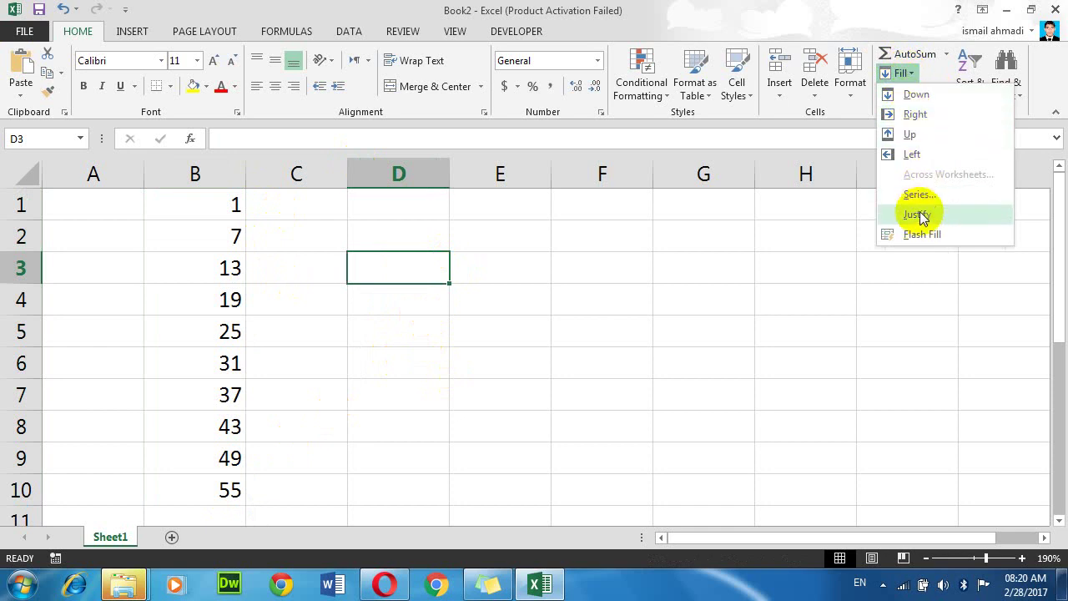
pyautogui.click(765, 273)
# Enter the letters R, O, K, H and A one per cell down E3:E7
pyautogui.click(485, 272)
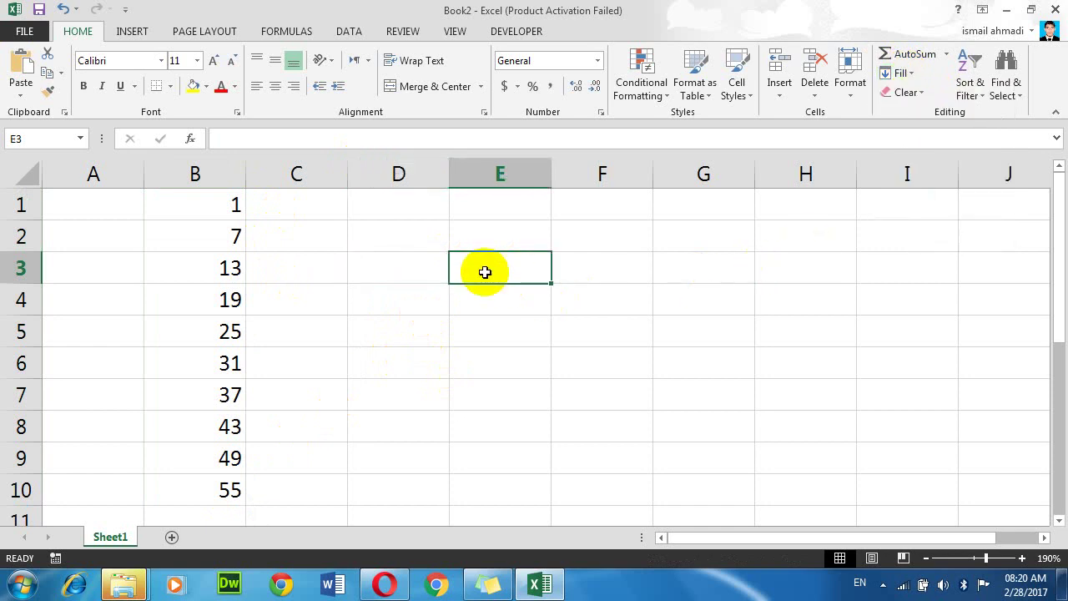
pyautogui.write('R')
pyautogui.press('Return')
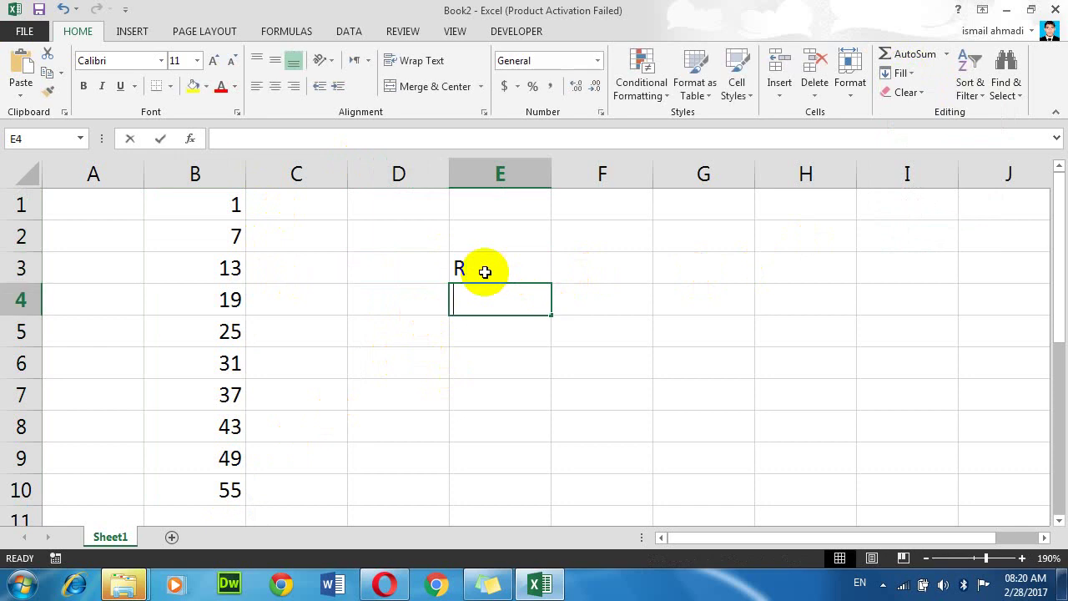
pyautogui.write('O')
pyautogui.press('Return')
pyautogui.write('K')
pyautogui.press('Return')
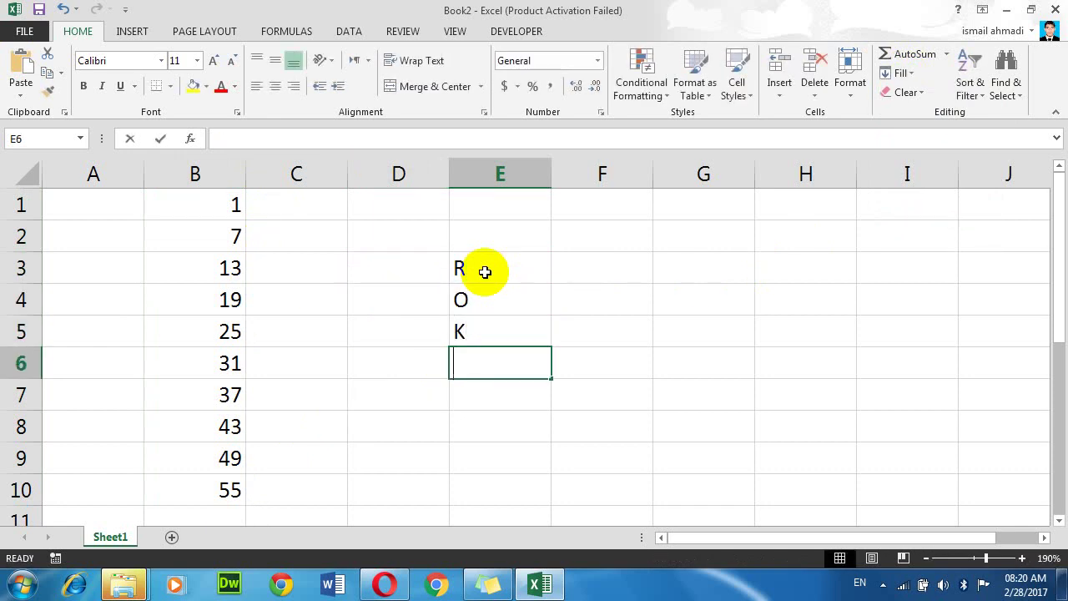
pyautogui.write('H')
pyautogui.press('Return')
pyautogui.write('\\')
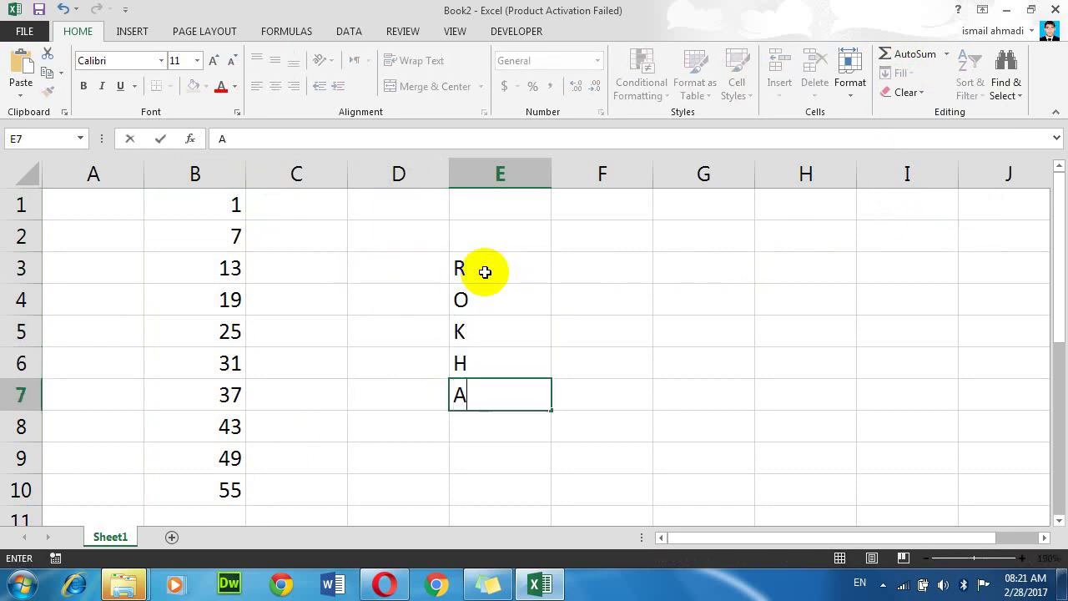
pyautogui.press('Return')
pyautogui.write('N')
pyautogui.press('Return')
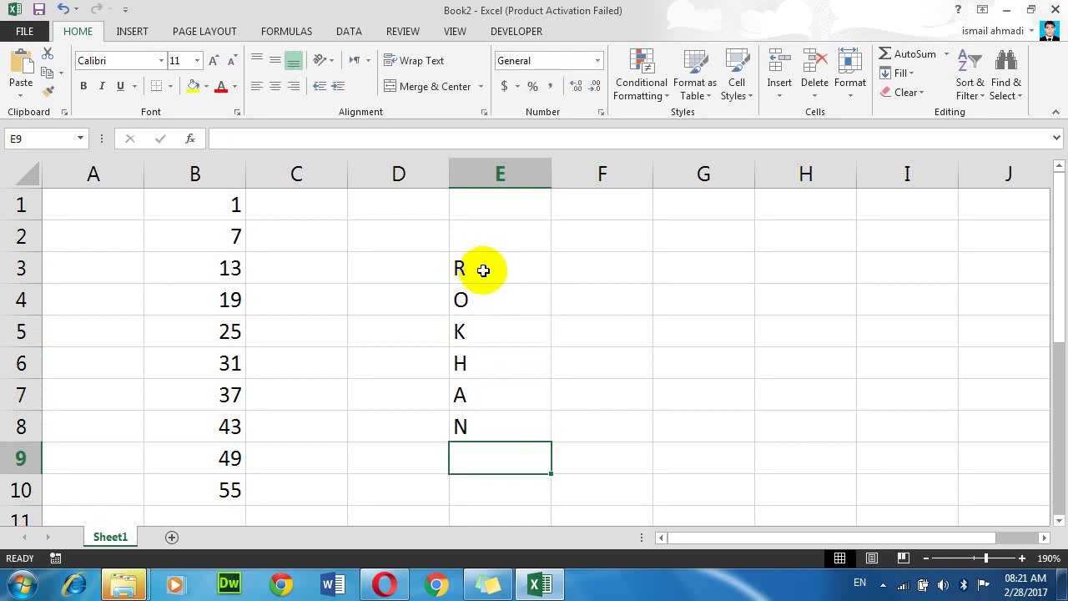
# Select the lettered cells E3 through E8
pyautogui.click(483, 270)
pyautogui.click(512, 305)
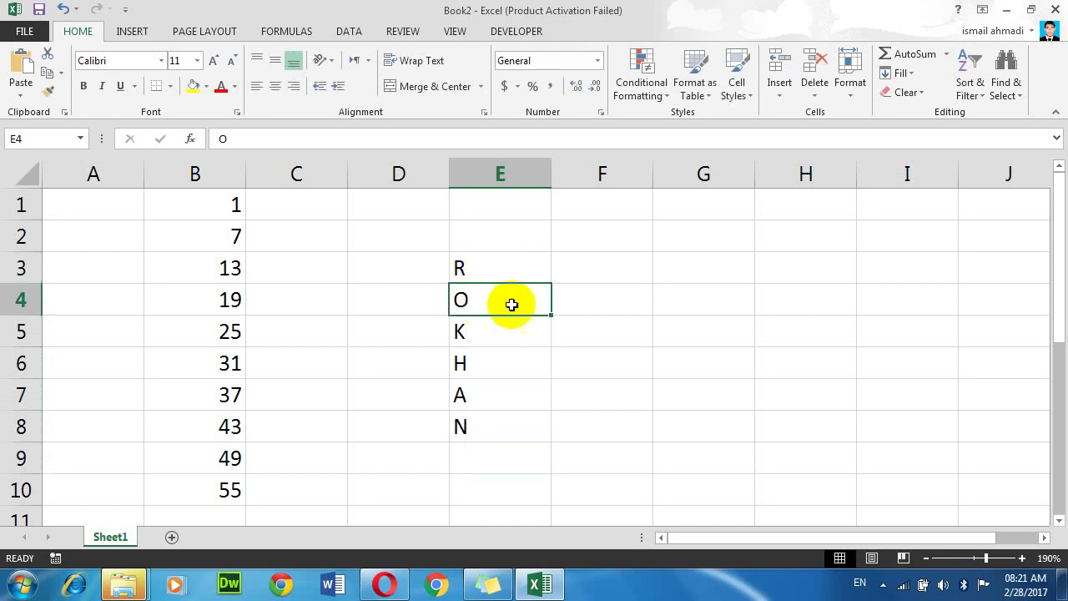
pyautogui.click(491, 325)
pyautogui.moveTo(493, 270); pyautogui.dragTo(506, 426)
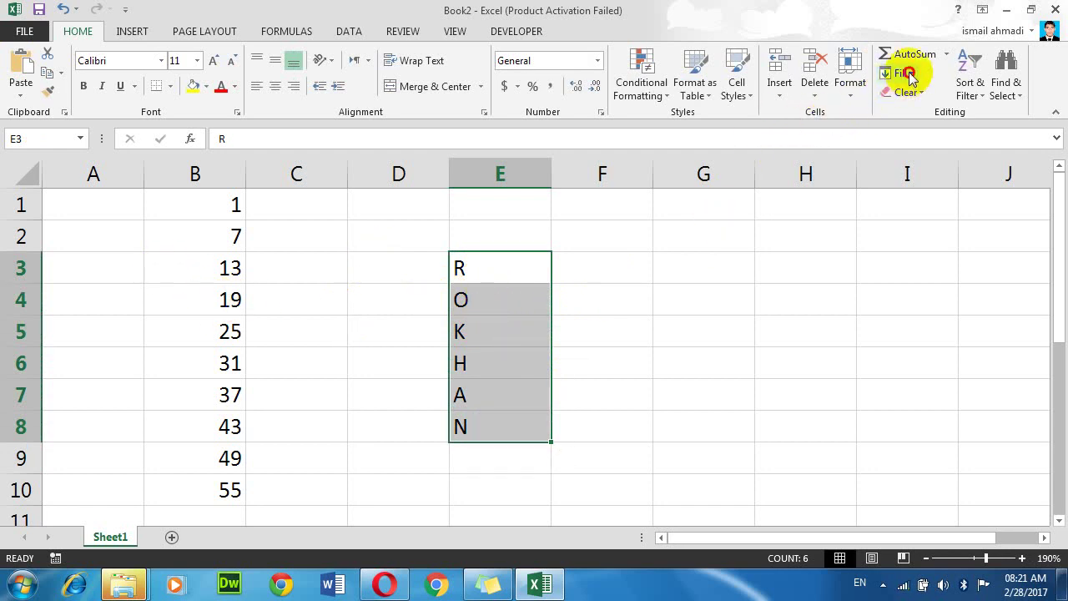
# Apply Fill > Justify to the letters and widen column E
pyautogui.click(900, 73)
pyautogui.click(924, 212)
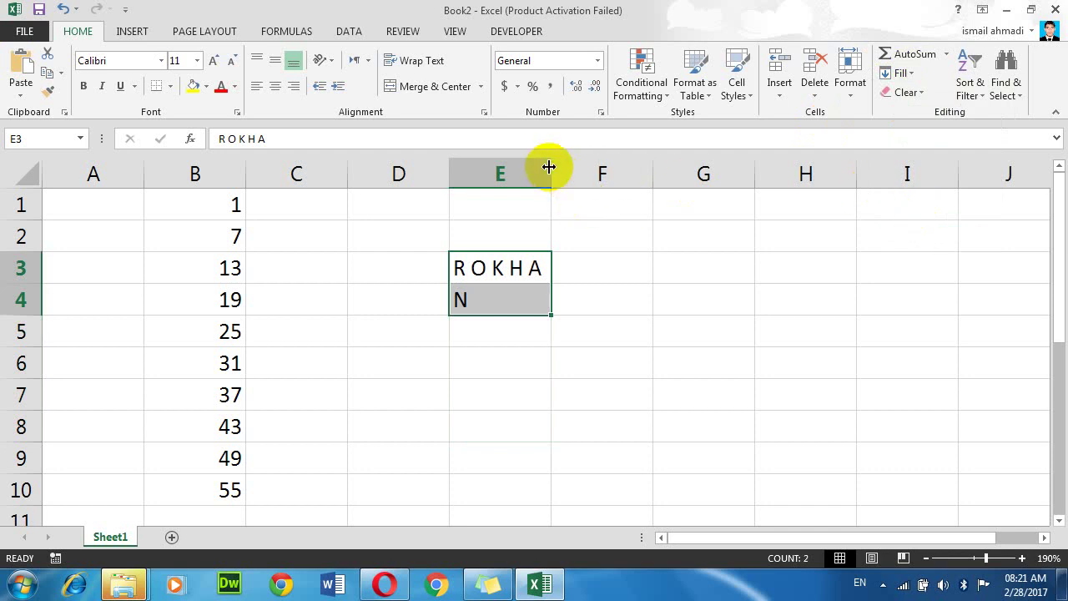
pyautogui.moveTo(551, 173); pyautogui.dragTo(579, 179)
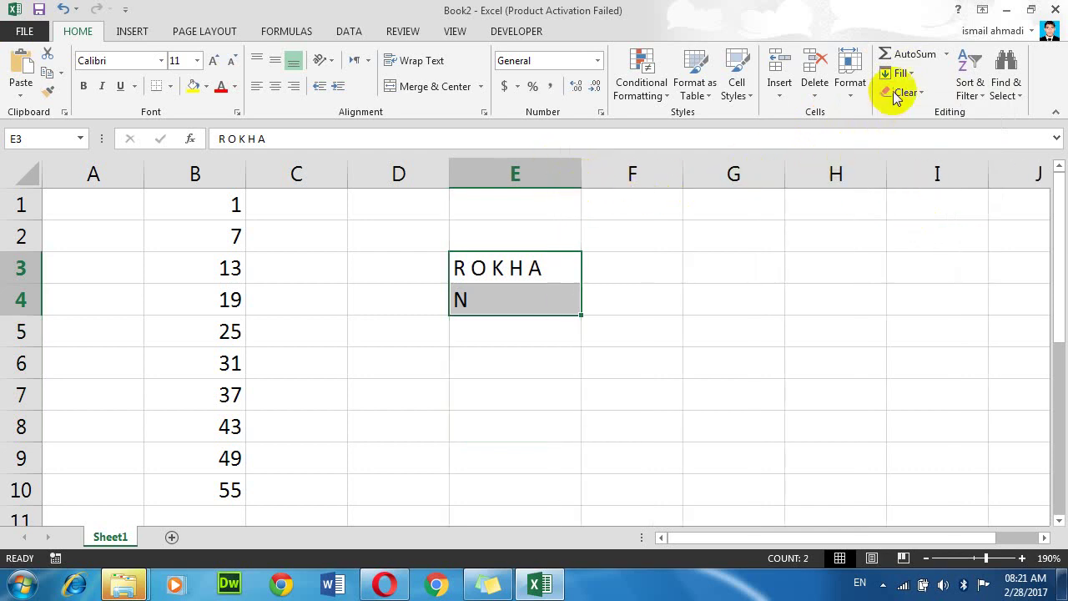
# Cancel the Series dialog and run Justify again, joining all letters into E3
pyautogui.click(901, 74)
pyautogui.click(918, 193)
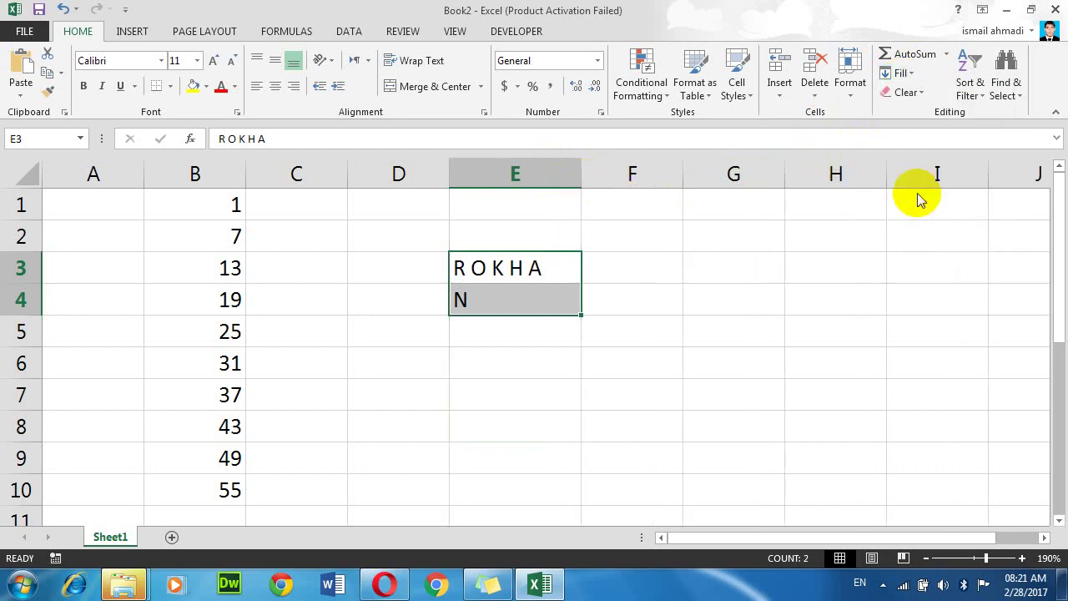
pyautogui.click(821, 308)
pyautogui.click(902, 74)
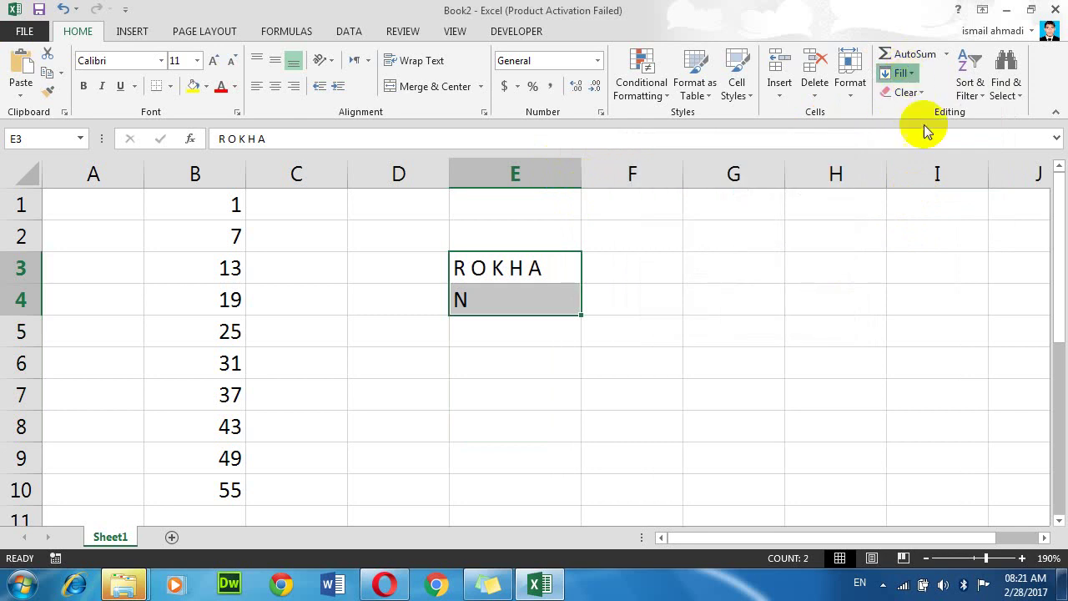
pyautogui.click(924, 208)
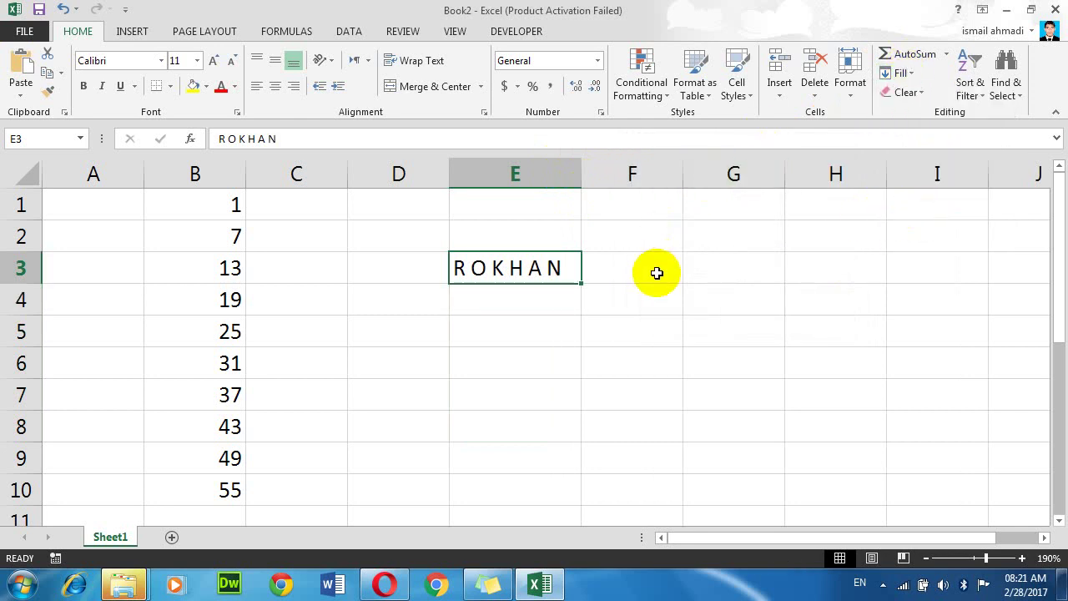
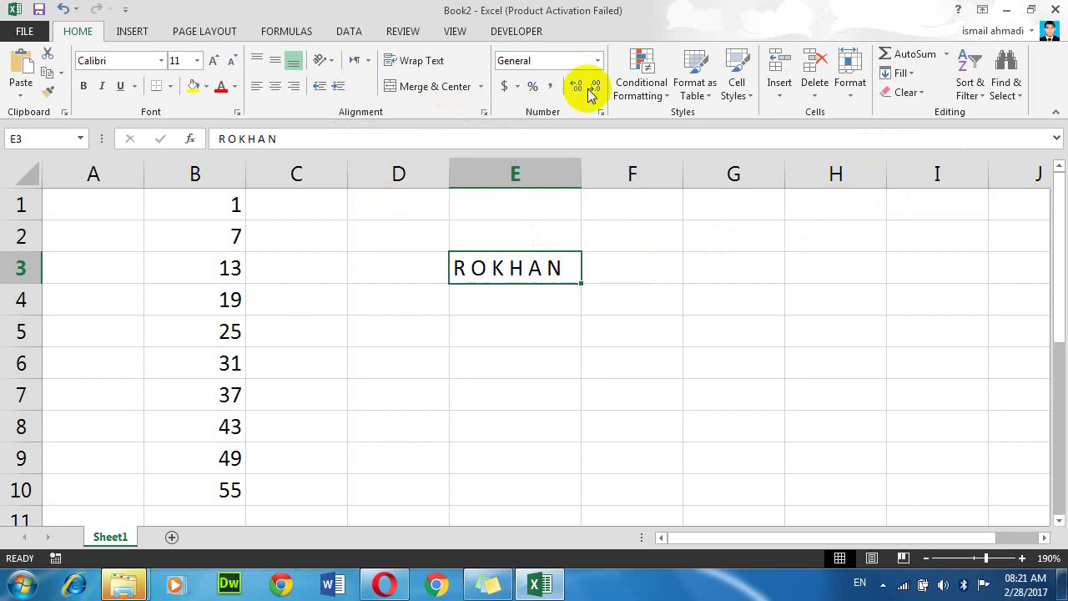
# Check the Format Cells horizontal alignment options and cancel without changes
pyautogui.click(485, 113)
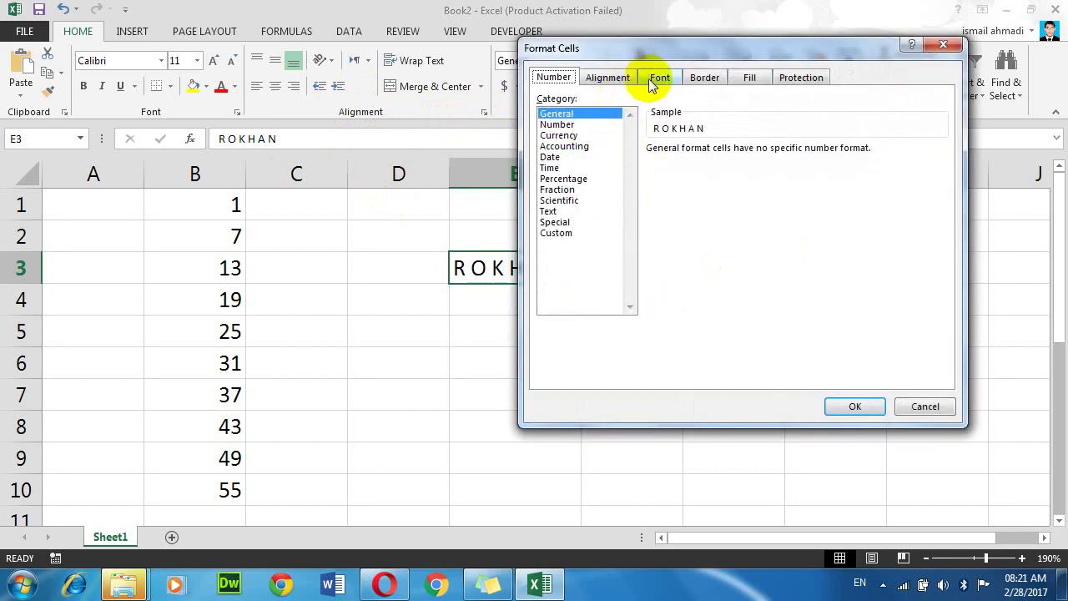
pyautogui.click(622, 84)
pyautogui.click(585, 136)
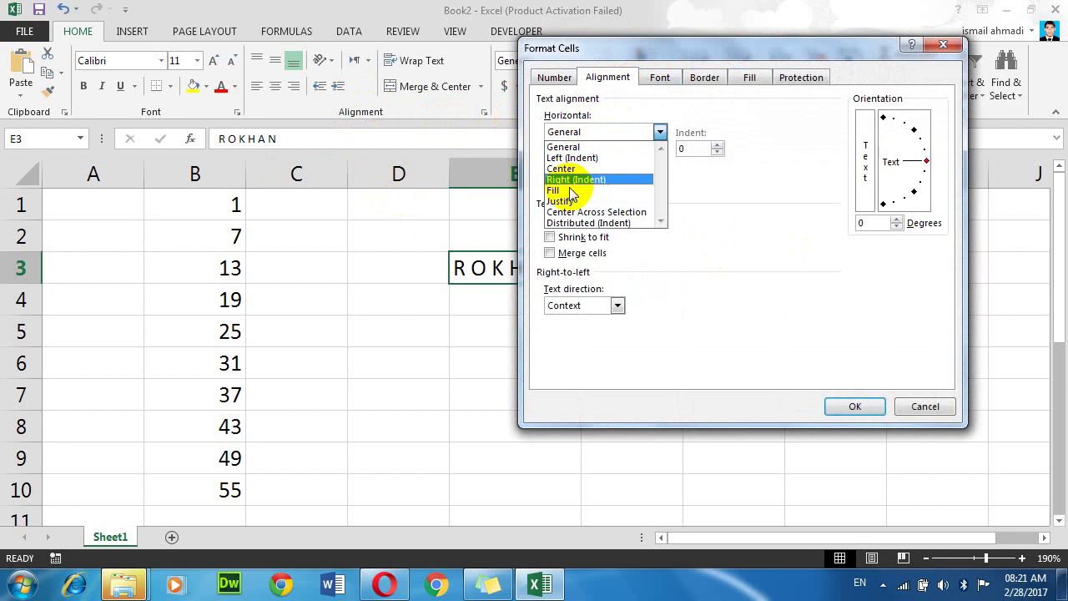
pyautogui.click(925, 405)
pyautogui.click(925, 406)
pyautogui.click(466, 358)
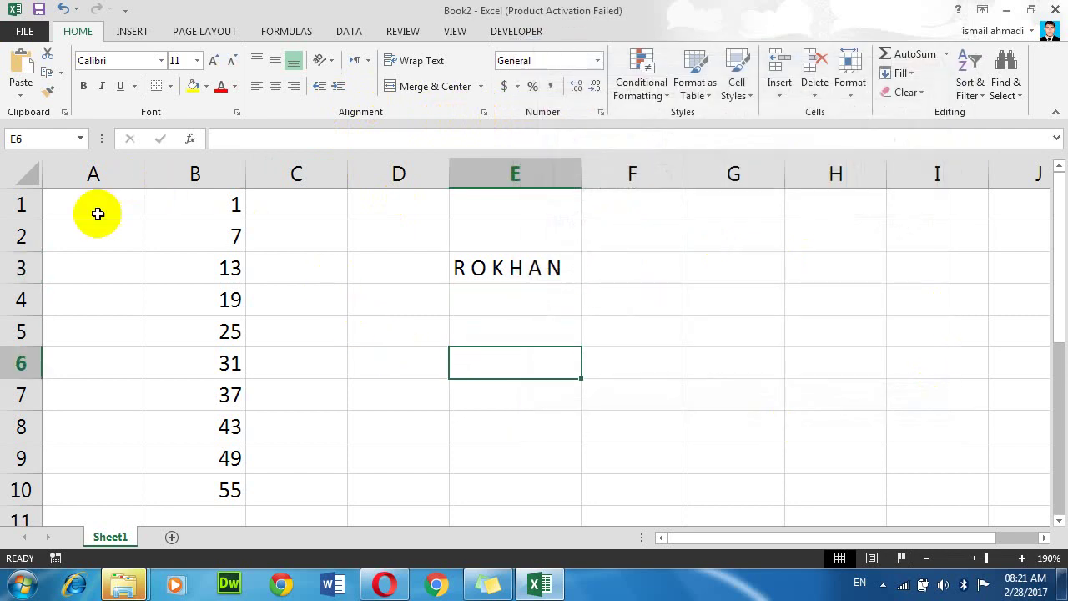
# Add Sheet2 and apply Merge & Center to cells A1:D6
pyautogui.click(169, 535)
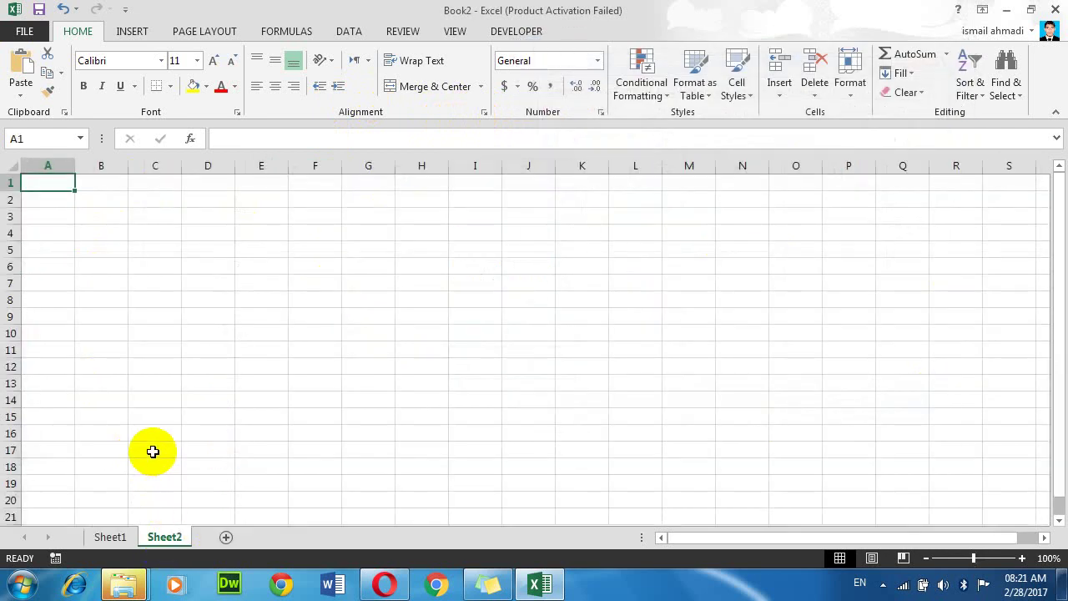
pyautogui.keyDown('ctrl'); pyautogui.scroll(1, 141, 432); pyautogui.keyUp('ctrl')
pyautogui.keyDown('ctrl'); pyautogui.scroll(1, 100, 300); pyautogui.keyUp('ctrl')
pyautogui.moveTo(91, 195); pyautogui.dragTo(302, 302)
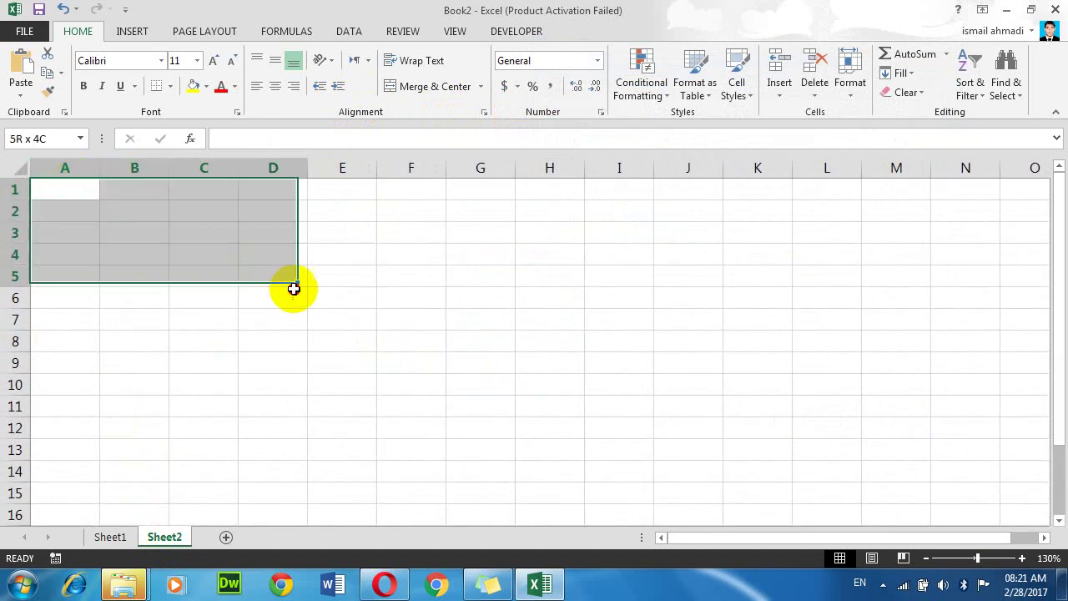
pyautogui.click(420, 94)
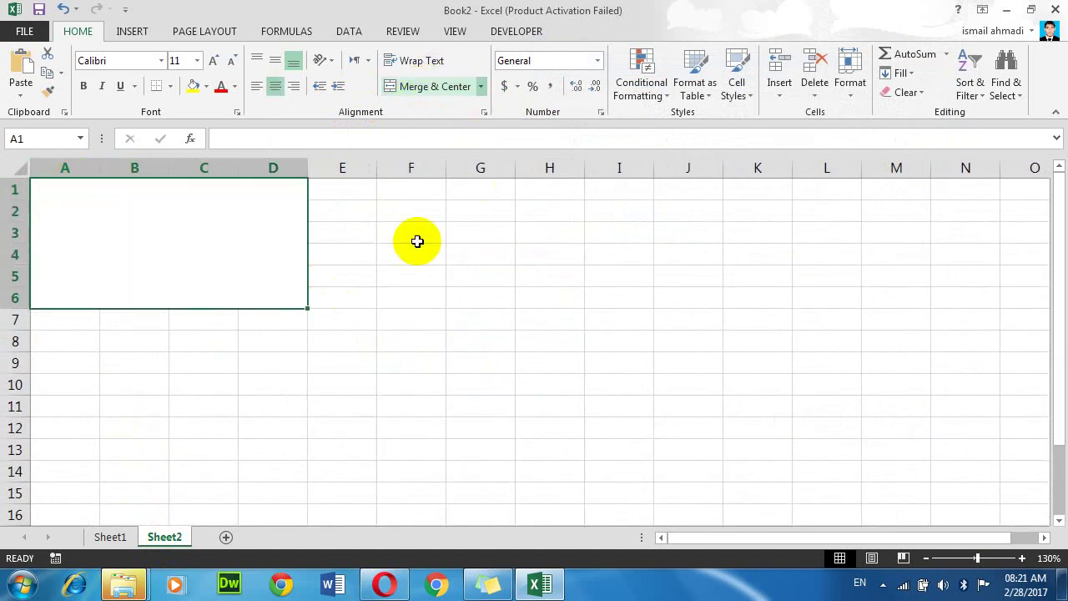
# Create a blank Word document with =rand() sample text, select two paragraphs, and return to Excel
pyautogui.click(333, 586)
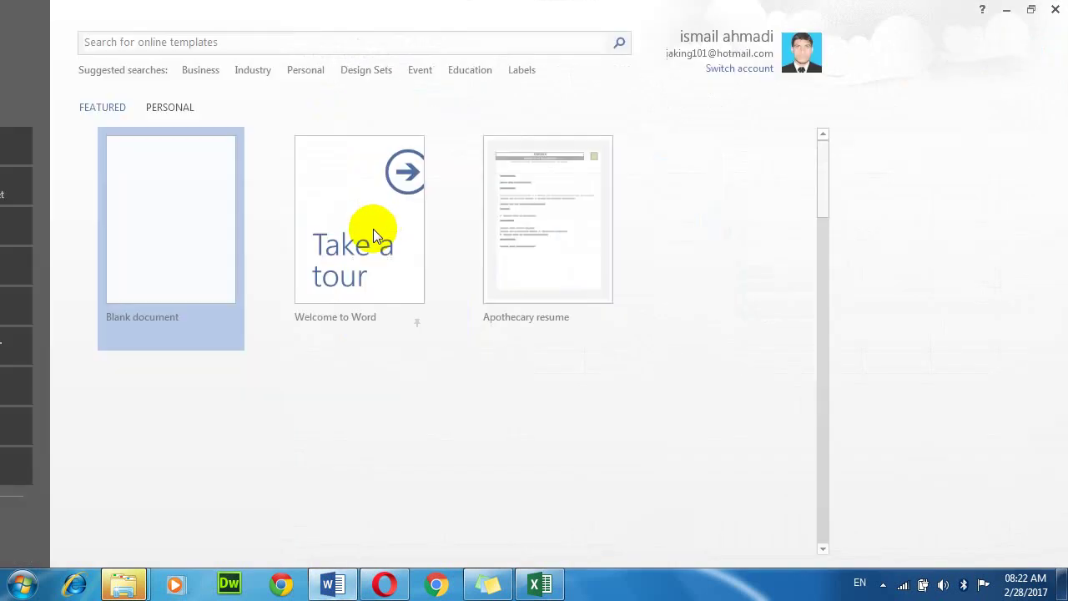
pyautogui.click(372, 222)
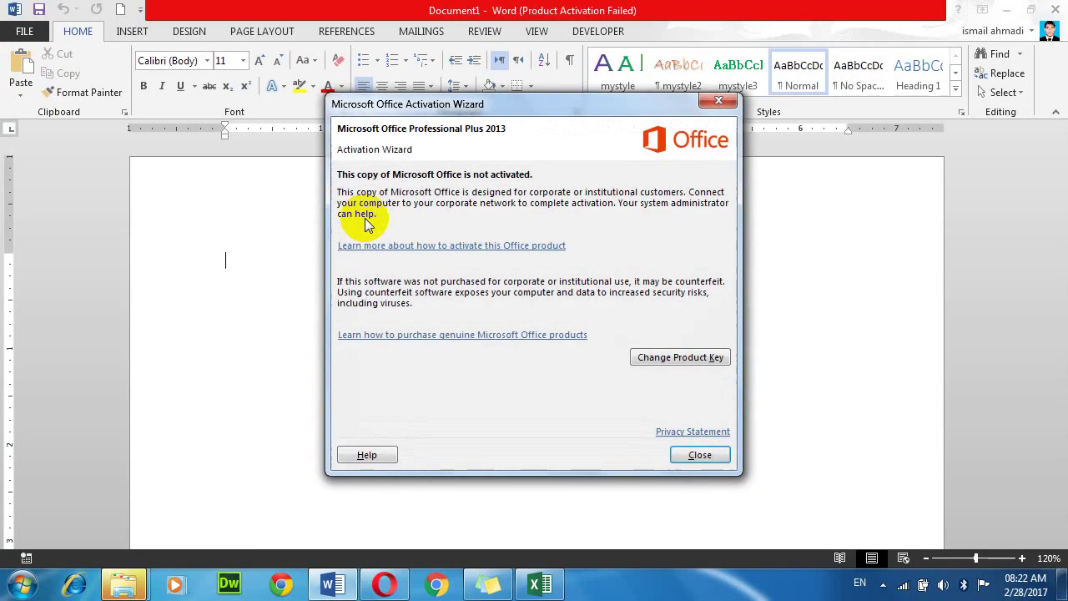
pyautogui.press('Escape')
pyautogui.write('=r')
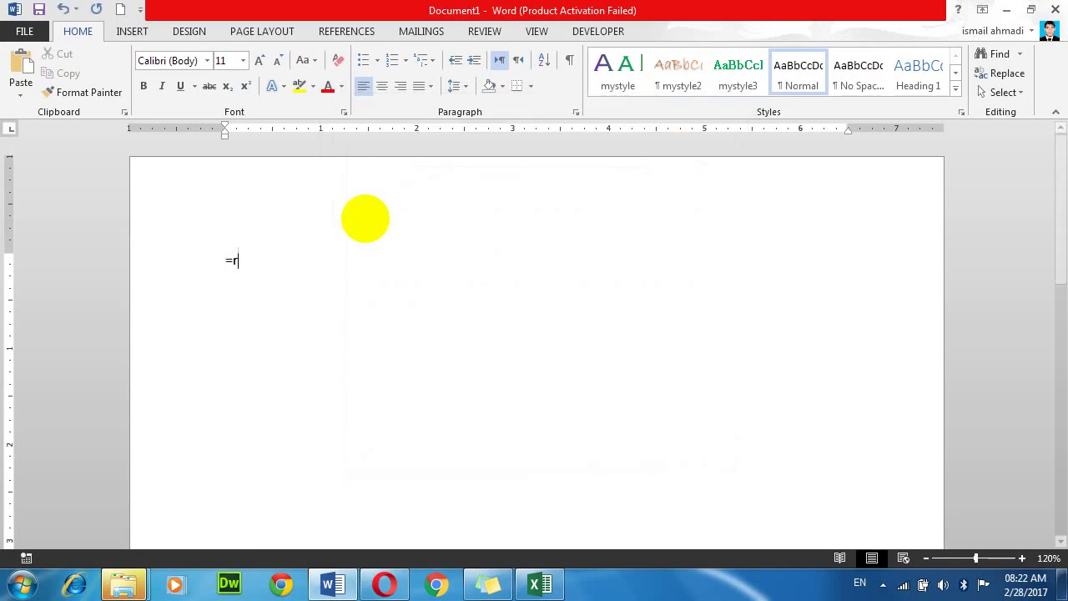
pyautogui.write('and')
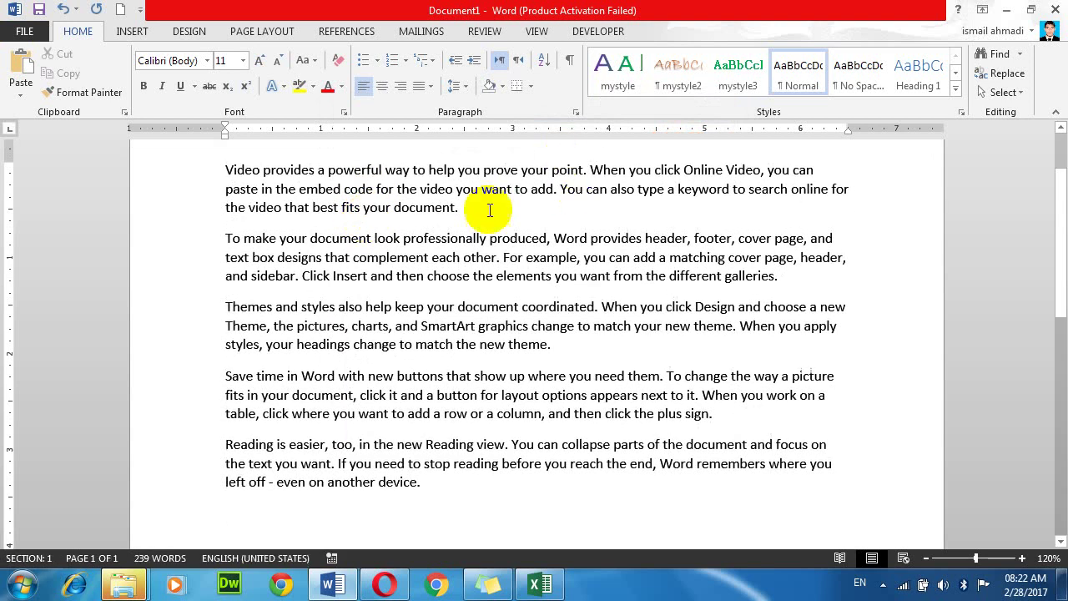
pyautogui.moveTo(793, 283); pyautogui.dragTo(3, 96)
pyautogui.hotkey('ctrl', 'c')
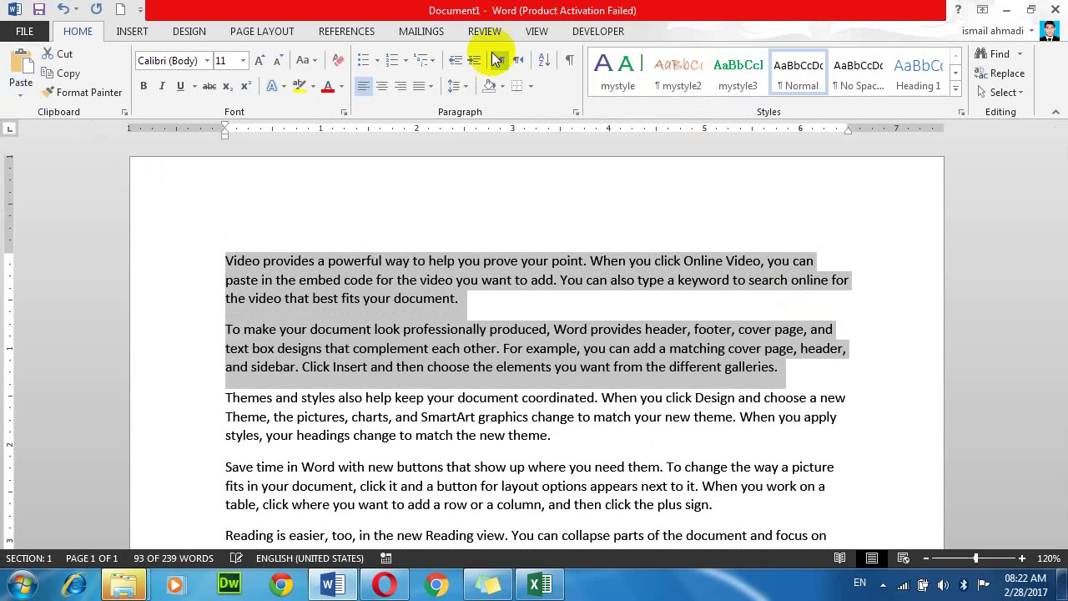
pyautogui.click(1007, 9)
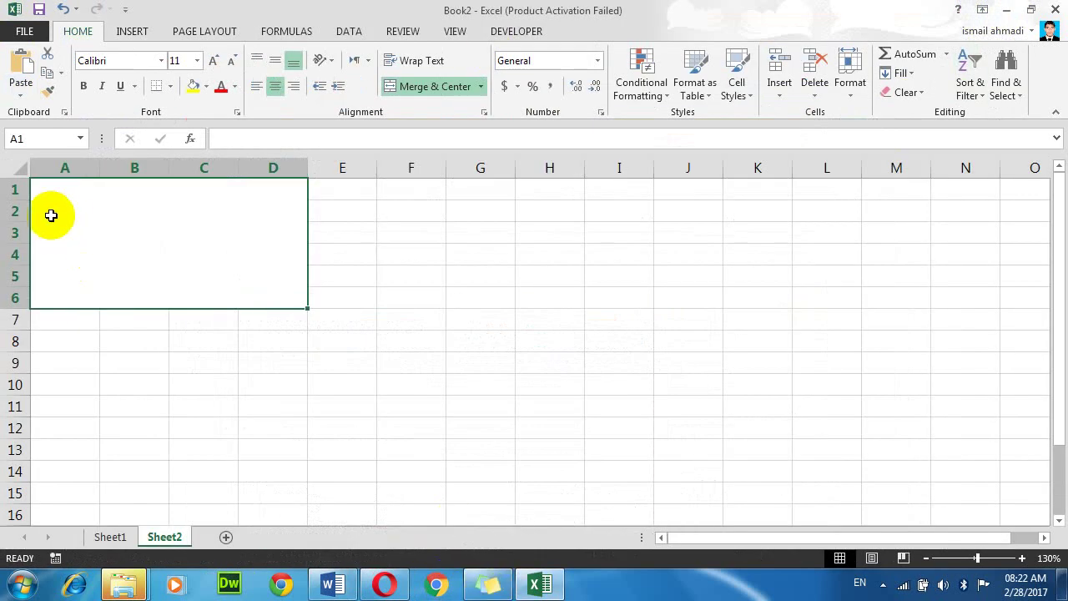
# Paste the two Word paragraphs inside the merged A1:D6 cell
pyautogui.hotkey('ctrl', 'v')
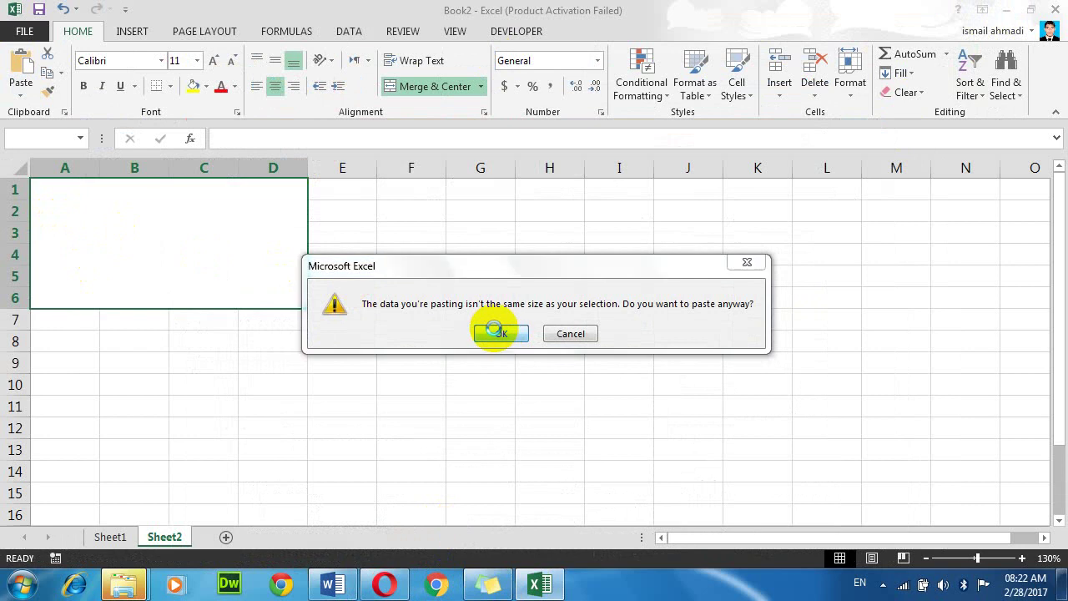
pyautogui.click(495, 332)
pyautogui.click(537, 351)
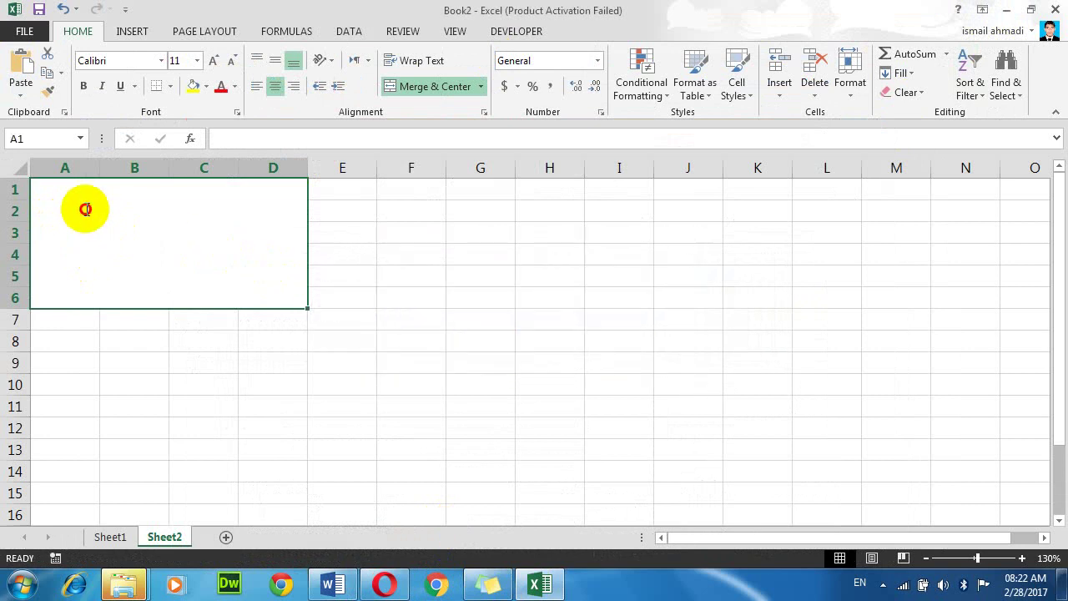
pyautogui.doubleClick(86, 209)
pyautogui.hotkey('ctrl', 'v')
pyautogui.click(448, 294)
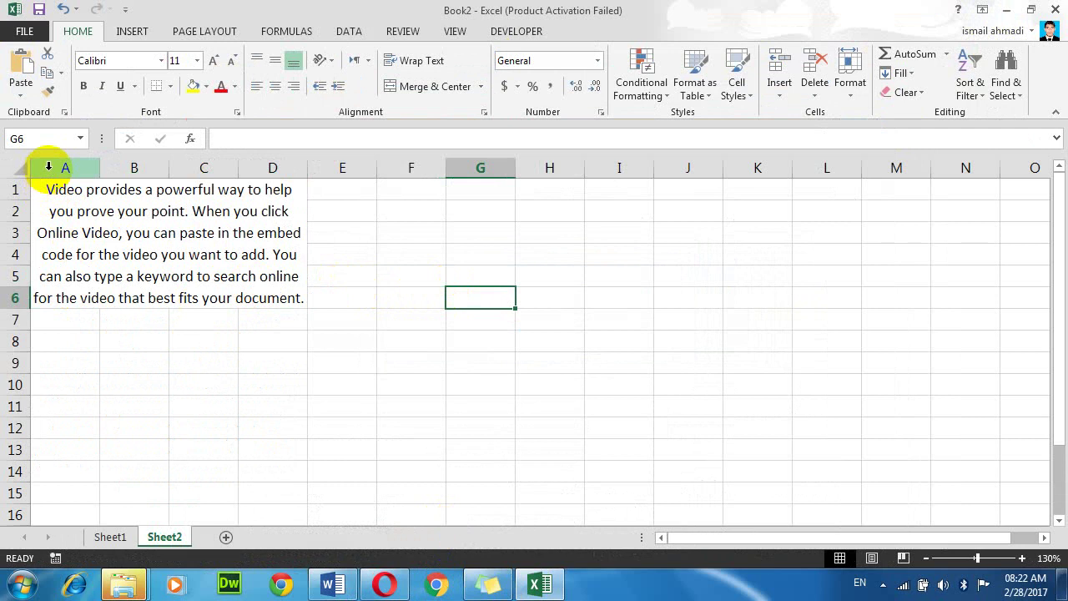
# Widen columns A through D and select the merged paragraph cell
pyautogui.moveTo(48, 166); pyautogui.dragTo(359, 173)
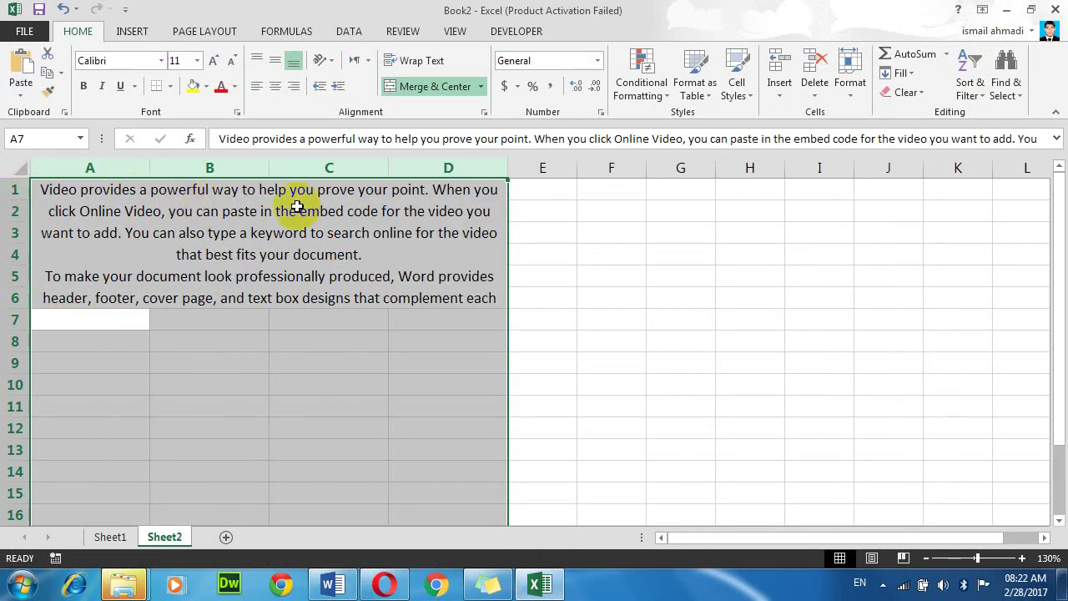
pyautogui.moveTo(508, 170); pyautogui.dragTo(522, 170)
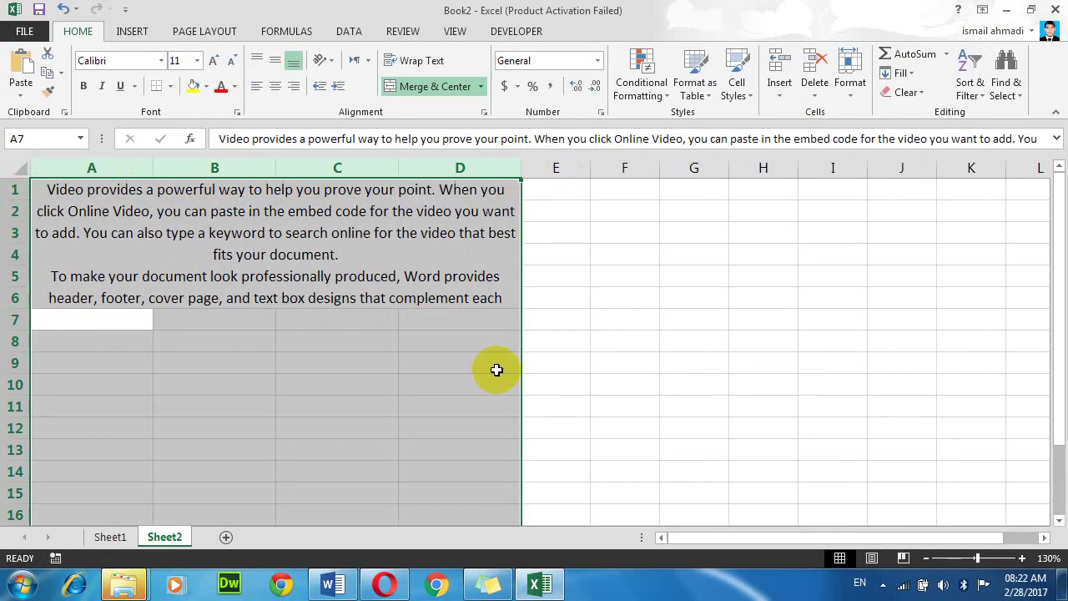
pyautogui.click(550, 384)
pyautogui.click(366, 242)
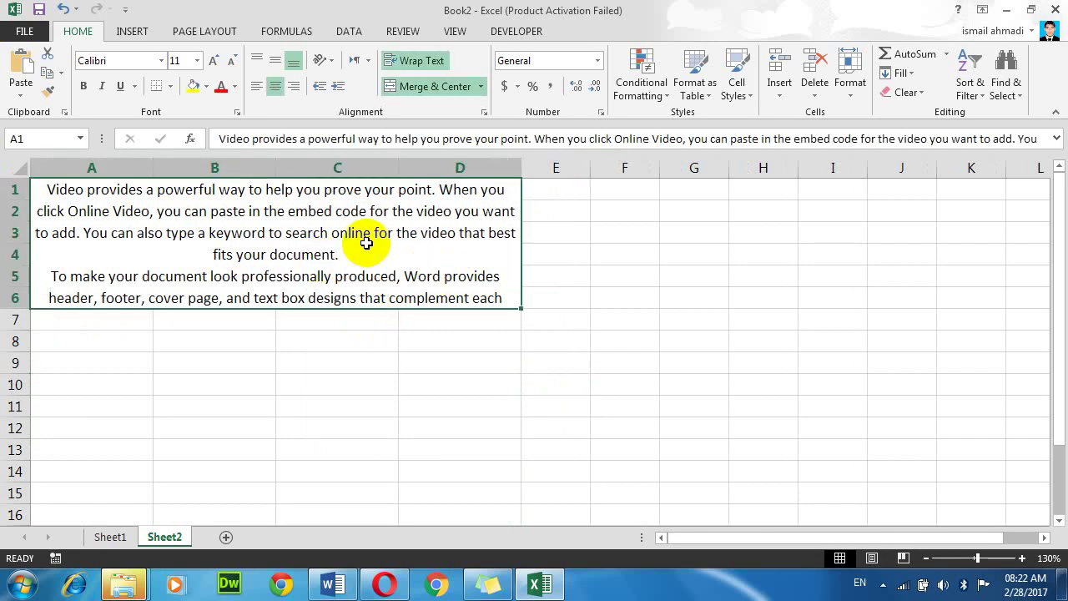
# Change the merged cell's horizontal alignment from Center to Justify in Format Cells
pyautogui.click(601, 112)
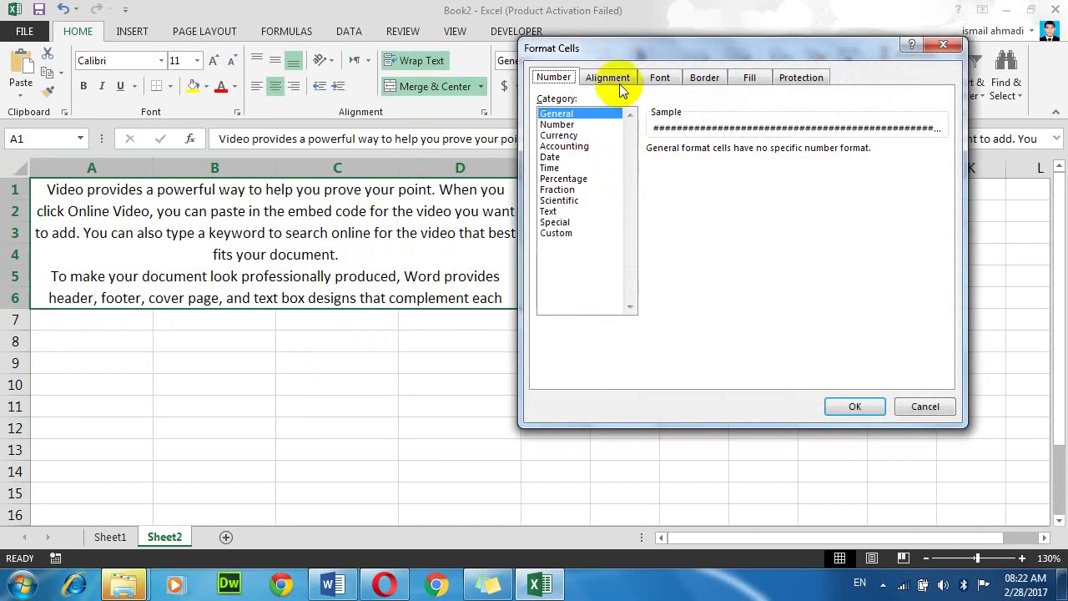
pyautogui.click(615, 84)
pyautogui.click(574, 134)
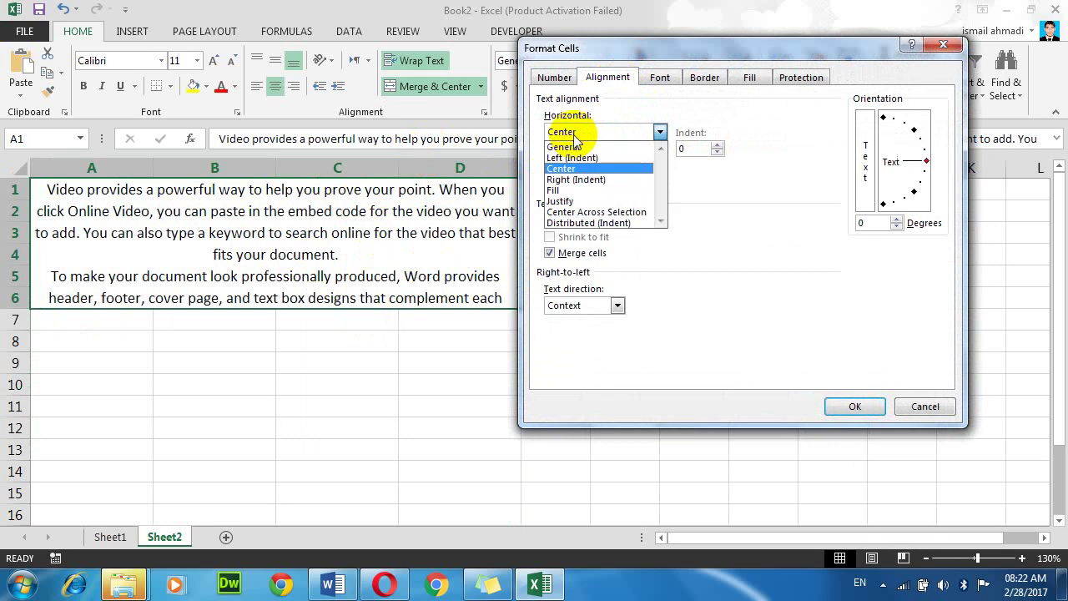
pyautogui.click(636, 132)
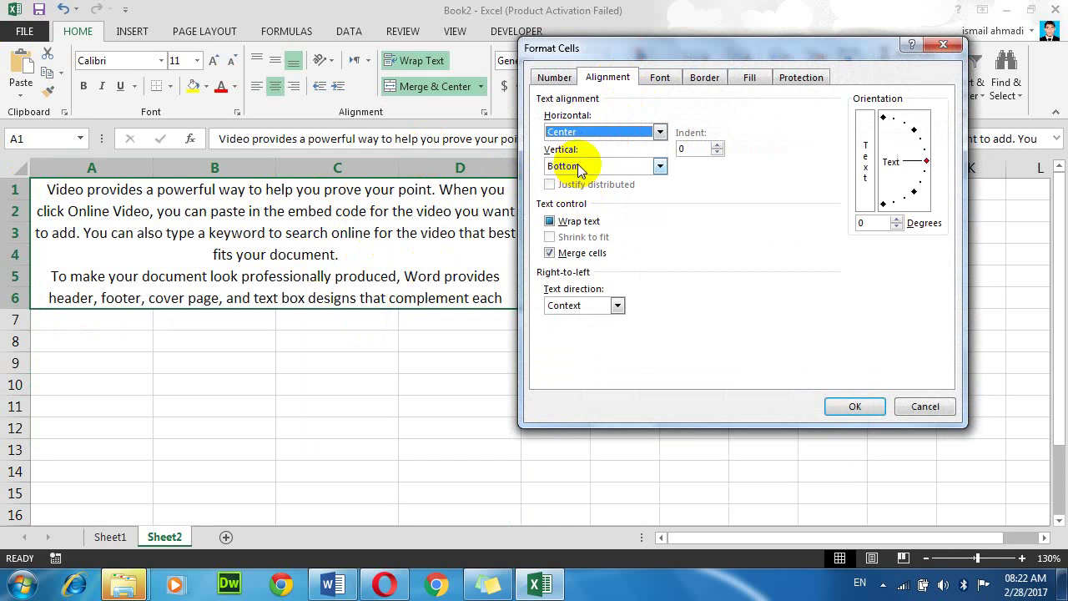
pyautogui.click(584, 132)
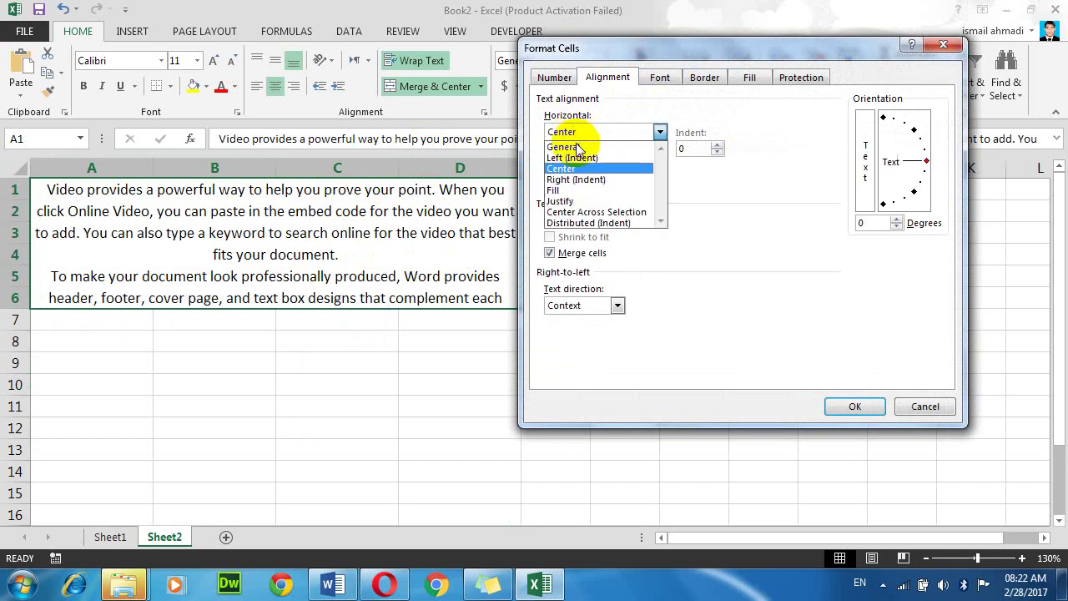
pyautogui.click(578, 203)
pyautogui.click(853, 406)
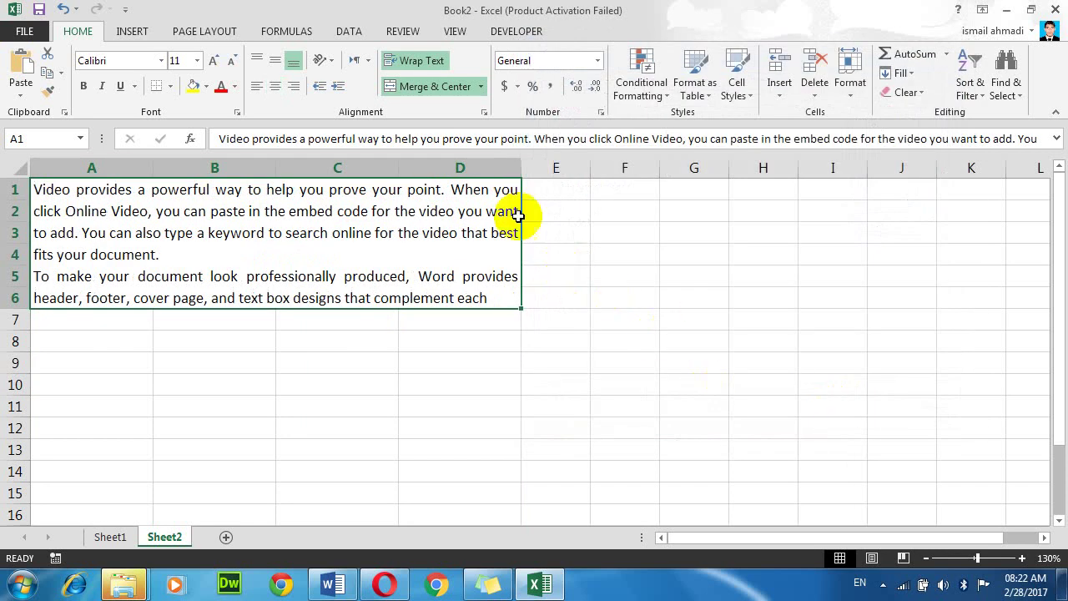
# Widen columns A–D, heighten rows 1–6, then narrow column D so the paragraphs rewrap
pyautogui.moveTo(86, 166)
pyautogui.mouseDown()
pyautogui.moveTo(459, 154)
pyautogui.moveTo(604, 167)
pyautogui.mouseUp()
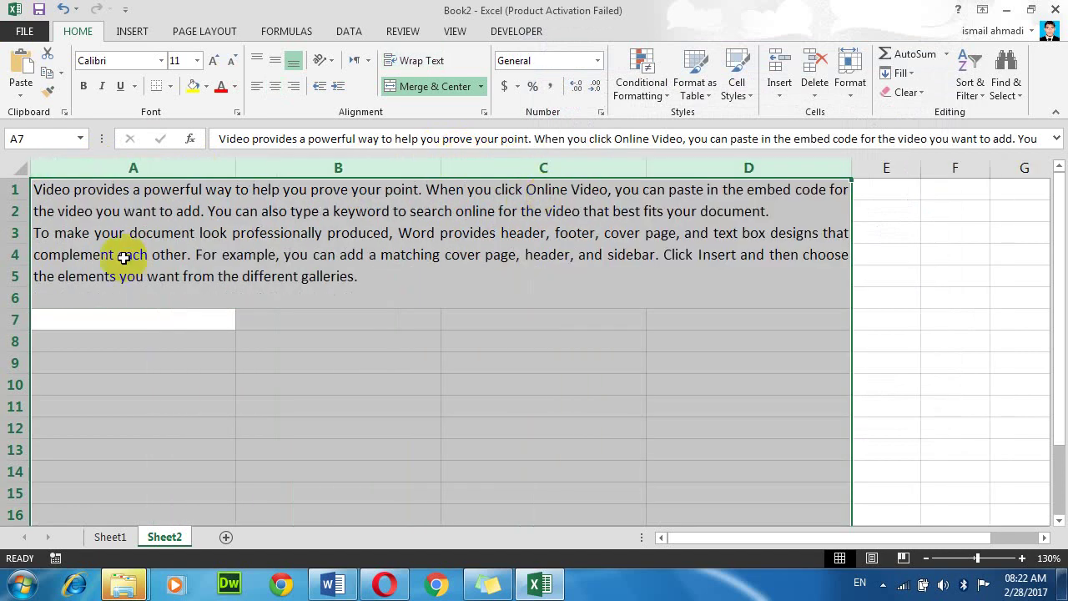
pyautogui.moveTo(12, 190); pyautogui.dragTo(19, 339)
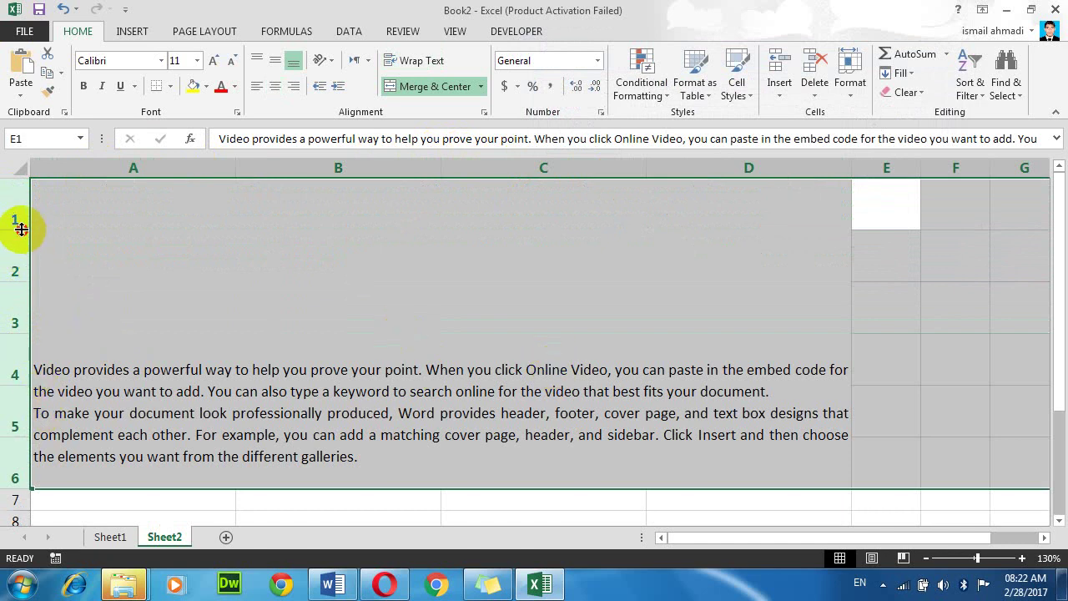
pyautogui.moveTo(21, 229); pyautogui.dragTo(131, 221)
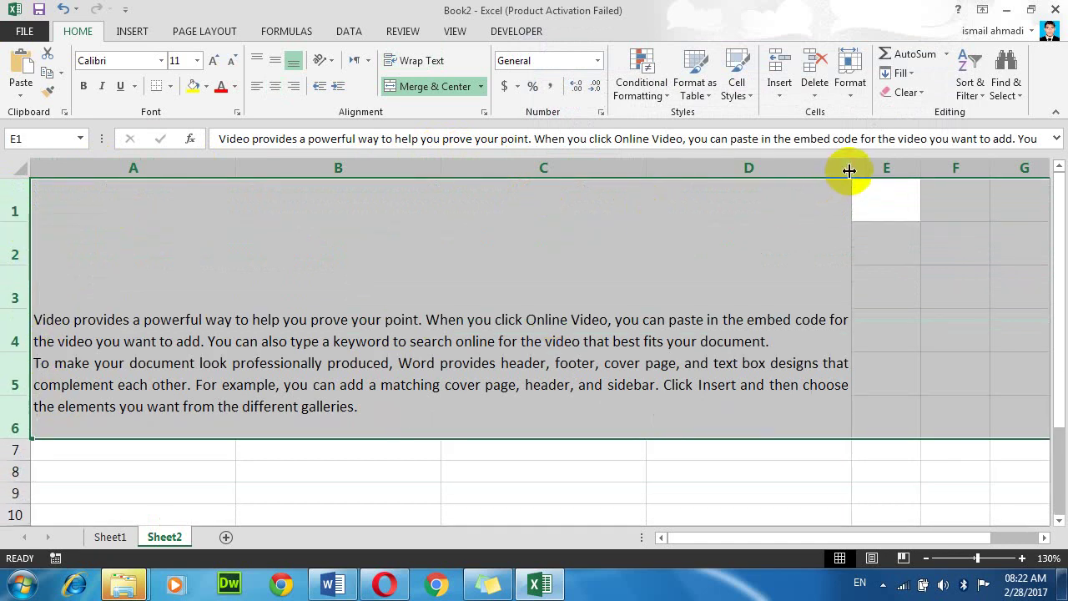
pyautogui.moveTo(850, 171); pyautogui.dragTo(723, 174)
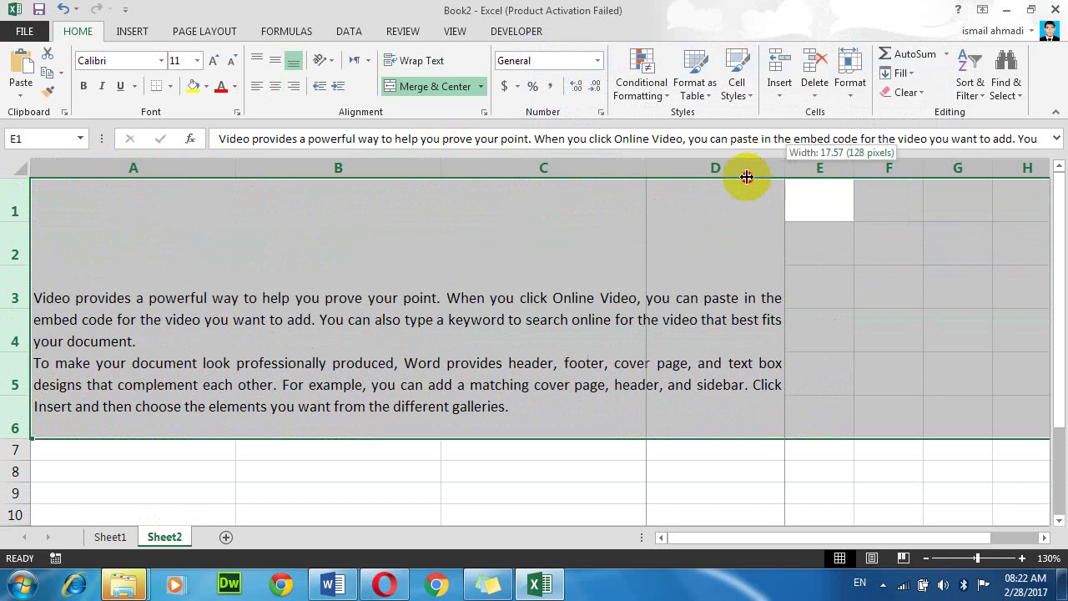
pyautogui.click(614, 453)
pyautogui.click(337, 363)
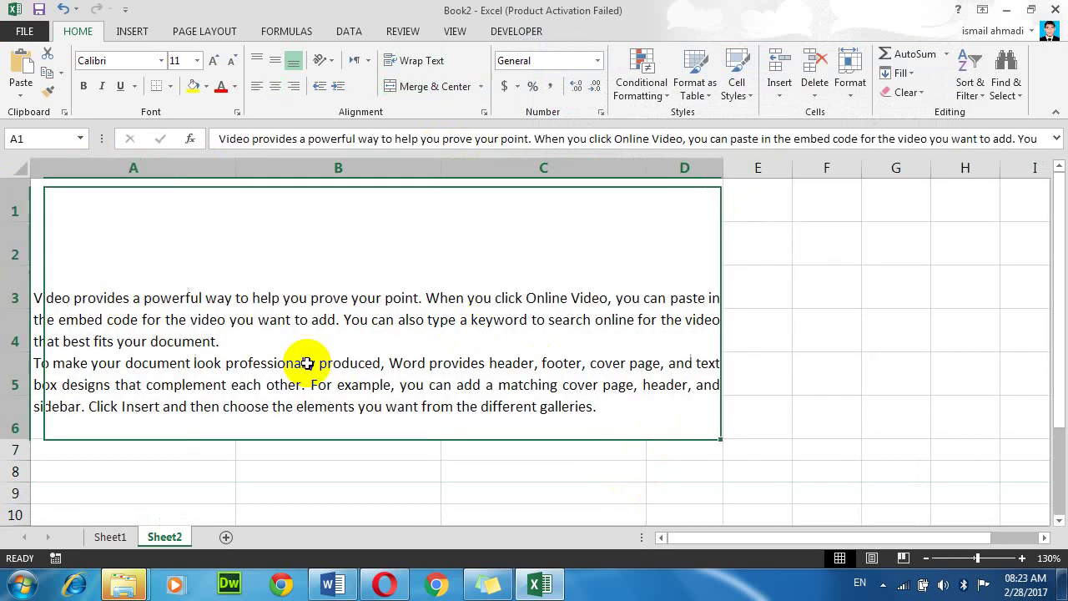
pyautogui.click(599, 114)
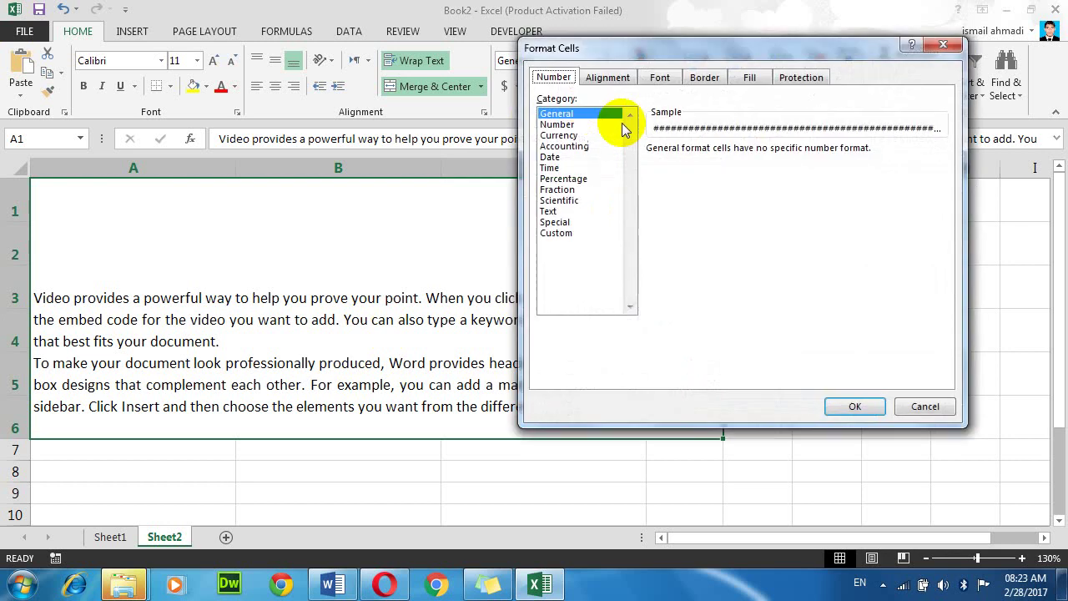
pyautogui.click(608, 77)
pyautogui.click(592, 165)
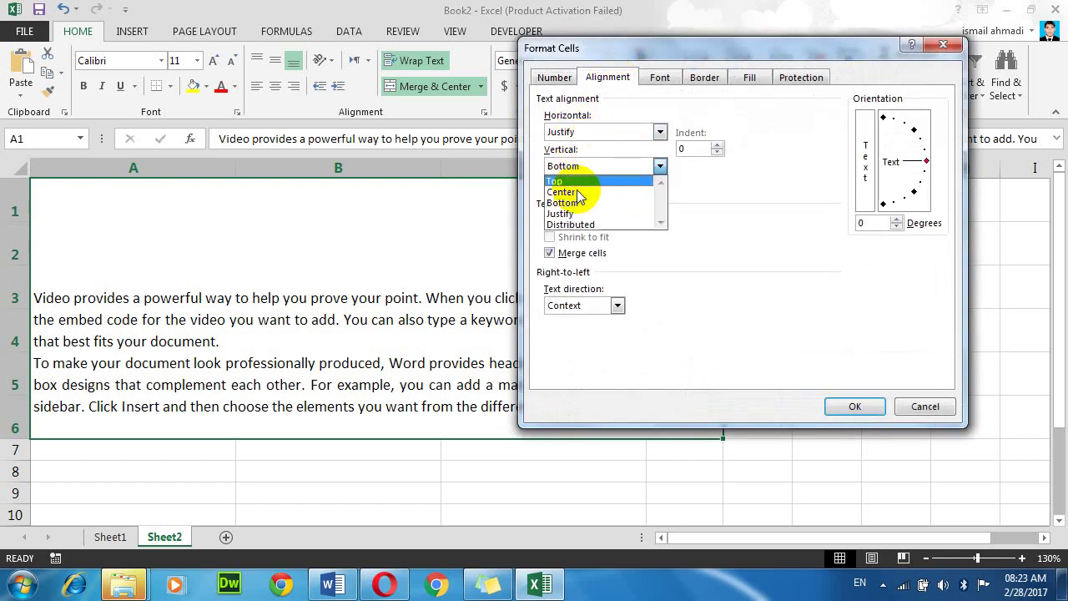
pyautogui.click(622, 213)
pyautogui.click(845, 404)
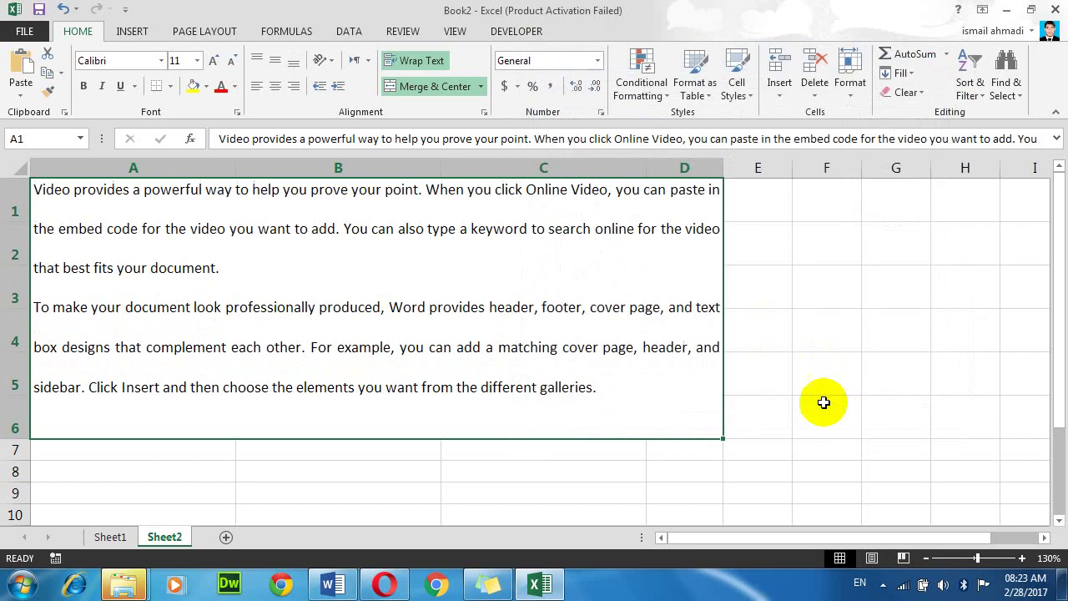
pyautogui.click(818, 410)
pyautogui.click(185, 212)
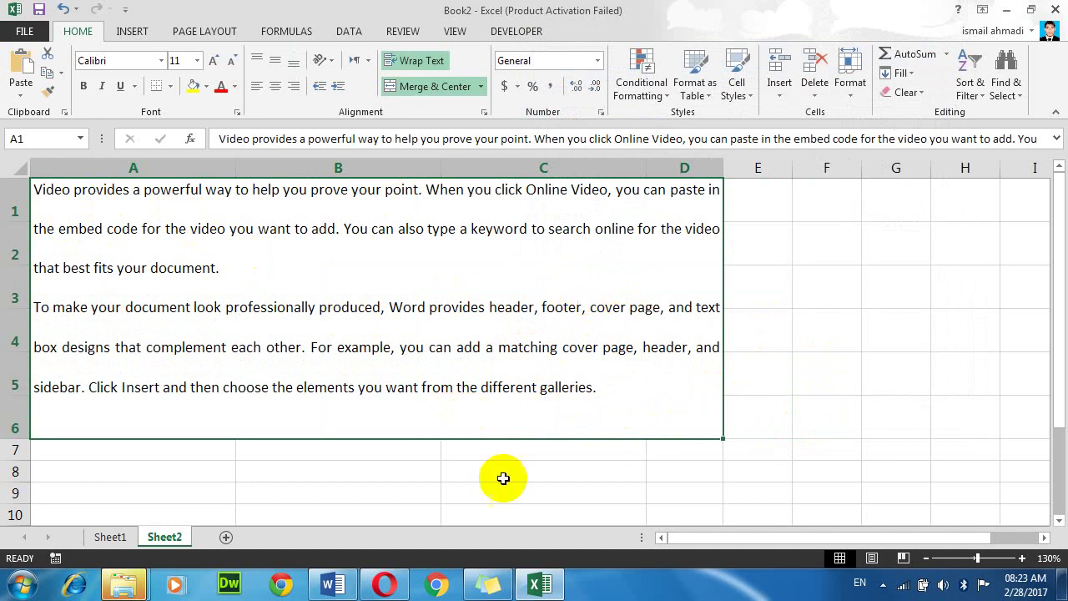
pyautogui.moveTo(558, 494)
pyautogui.mouseDown()
pyautogui.moveTo(525, 448)
pyautogui.moveTo(531, 233)
pyautogui.mouseUp()
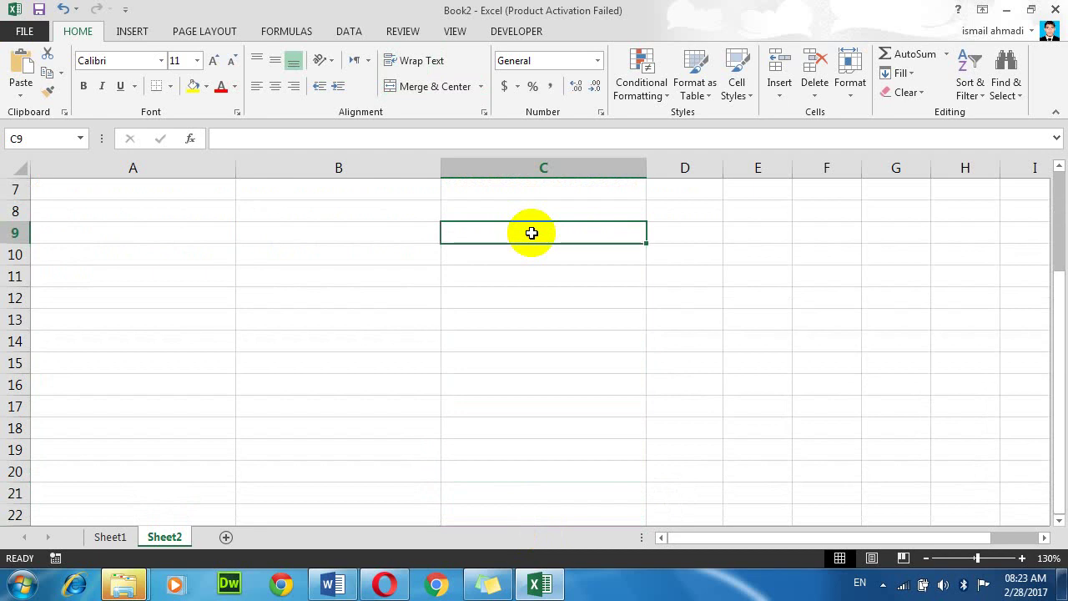
# Add a new blank Sheet3 and close the Home Fill list unused
pyautogui.click(227, 536)
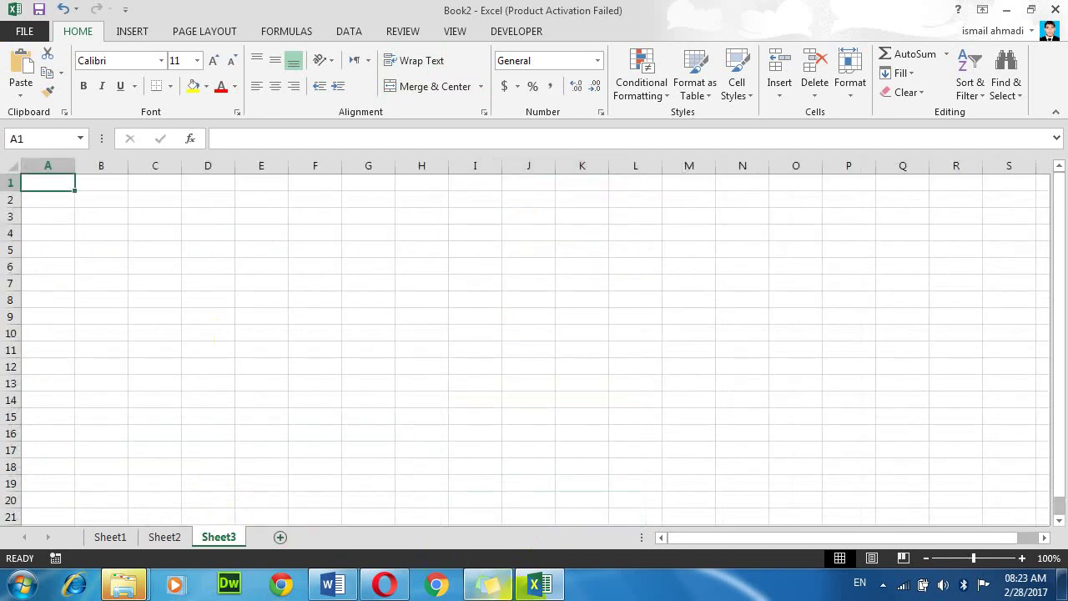
pyautogui.click(902, 76)
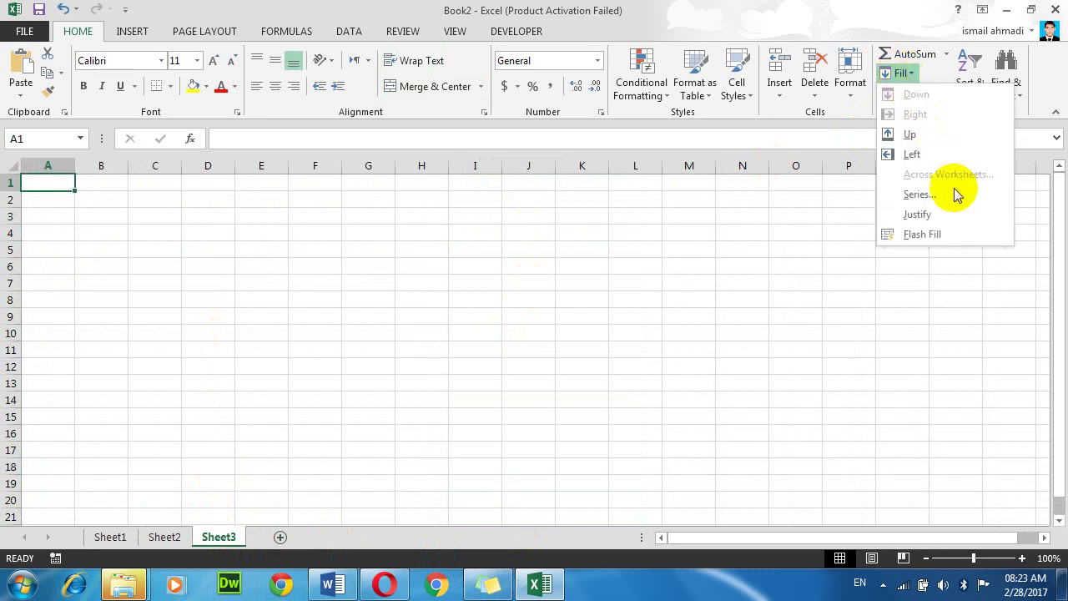
pyautogui.click(208, 384)
# Widen columns A to C, then make column A wider still
pyautogui.keyDown('ctrl'); pyautogui.scroll(6, 208, 335); pyautogui.keyUp('ctrl')
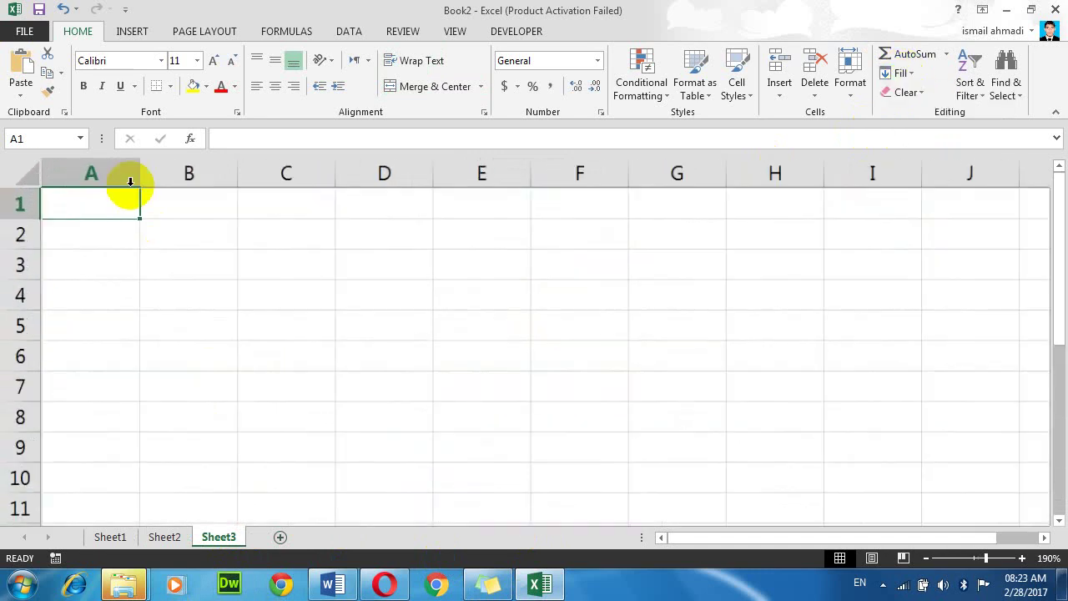
pyautogui.moveTo(134, 173); pyautogui.dragTo(284, 173)
pyautogui.moveTo(363, 189); pyautogui.dragTo(398, 175)
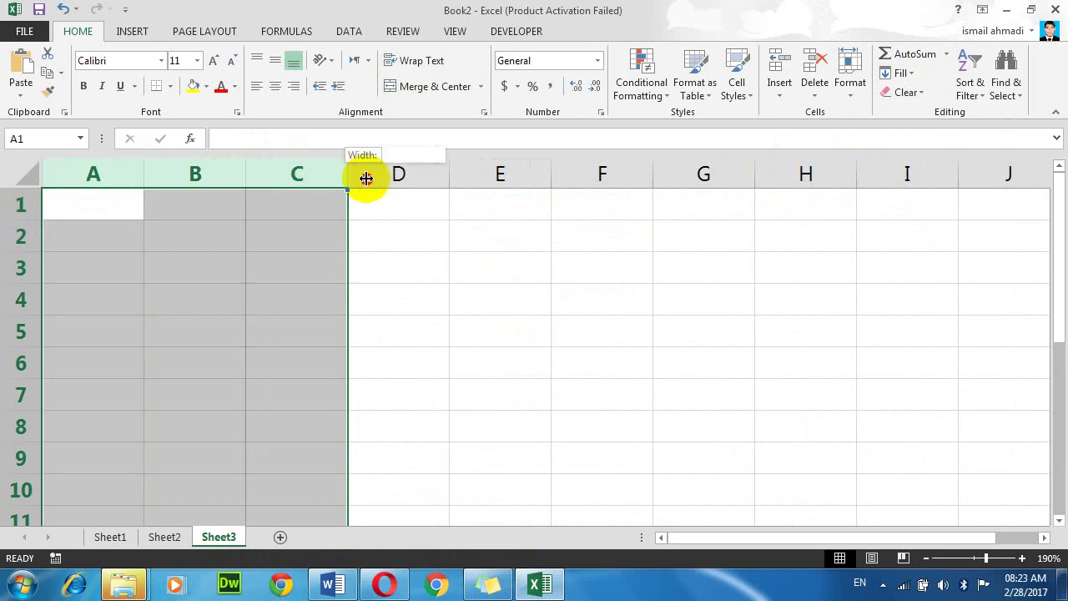
pyautogui.click(424, 321)
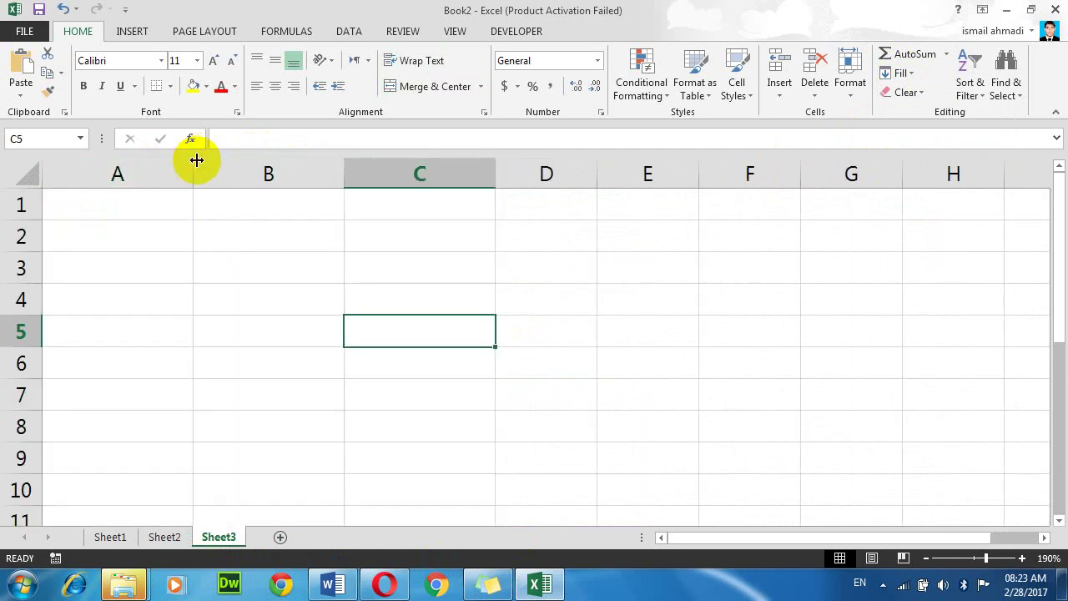
pyautogui.moveTo(196, 160); pyautogui.dragTo(264, 171)
pyautogui.click(177, 203)
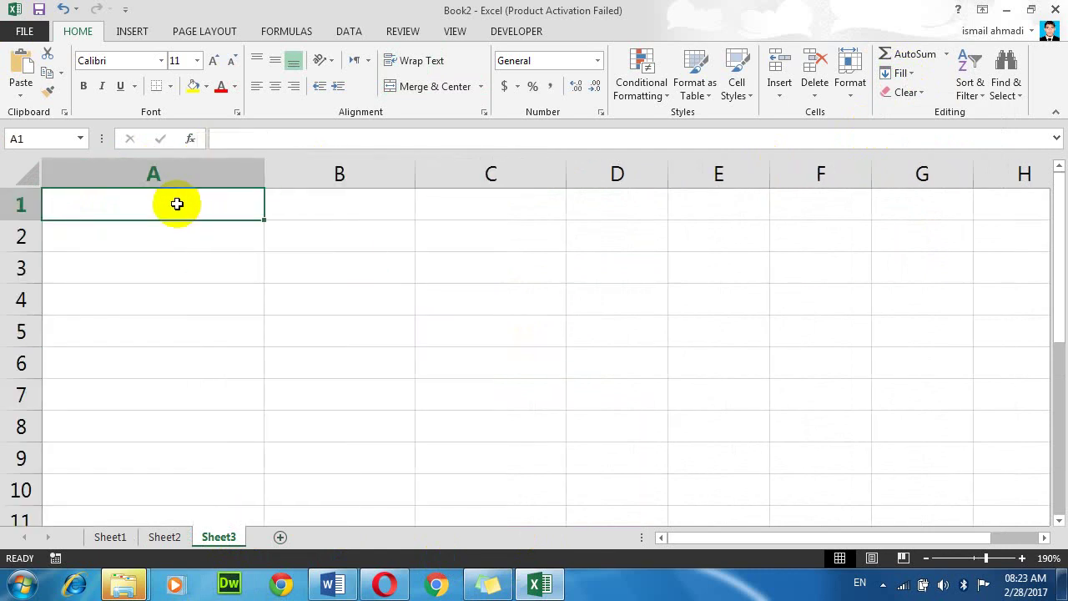
# Enter headers FullName, First Name, Last Name and Email address in A1:D1, widening column D
pyautogui.write('Full')
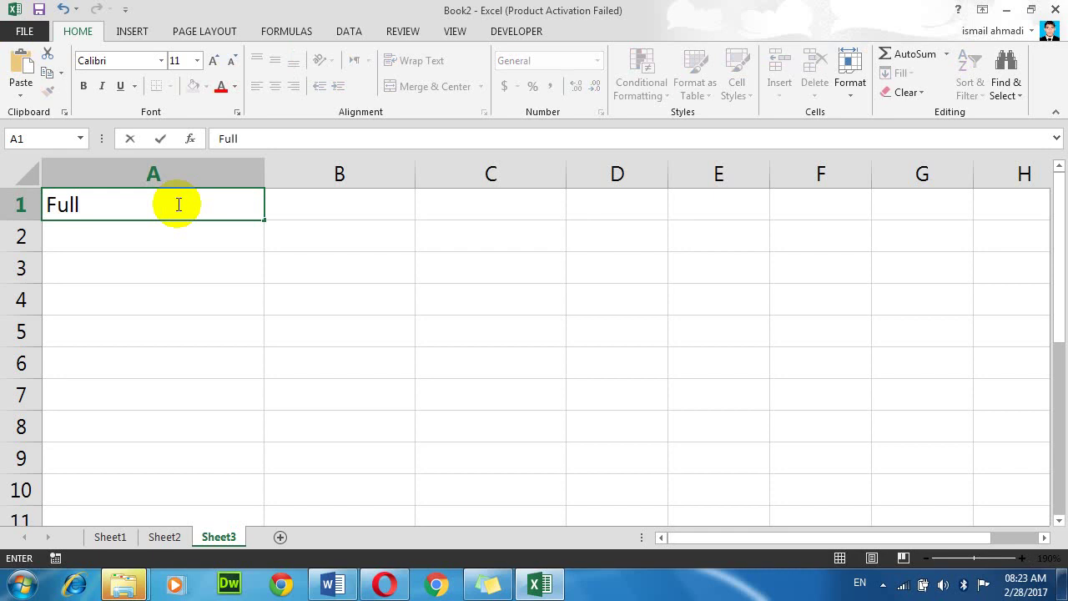
pyautogui.write('me')
pyautogui.press('Tab')
pyautogui.write('t')
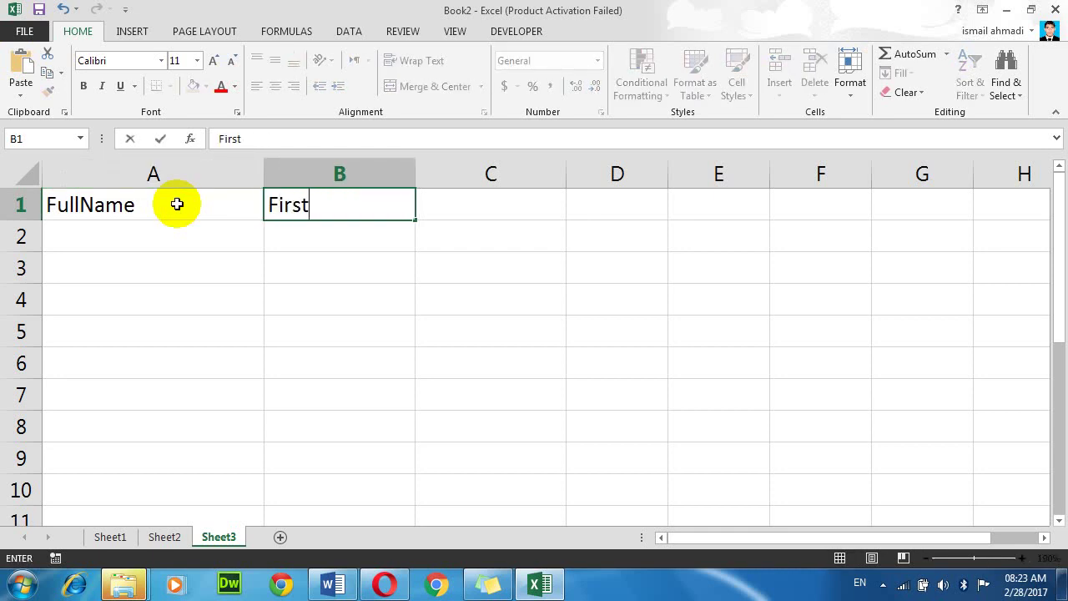
pyautogui.press('Tab')
pyautogui.write('La')
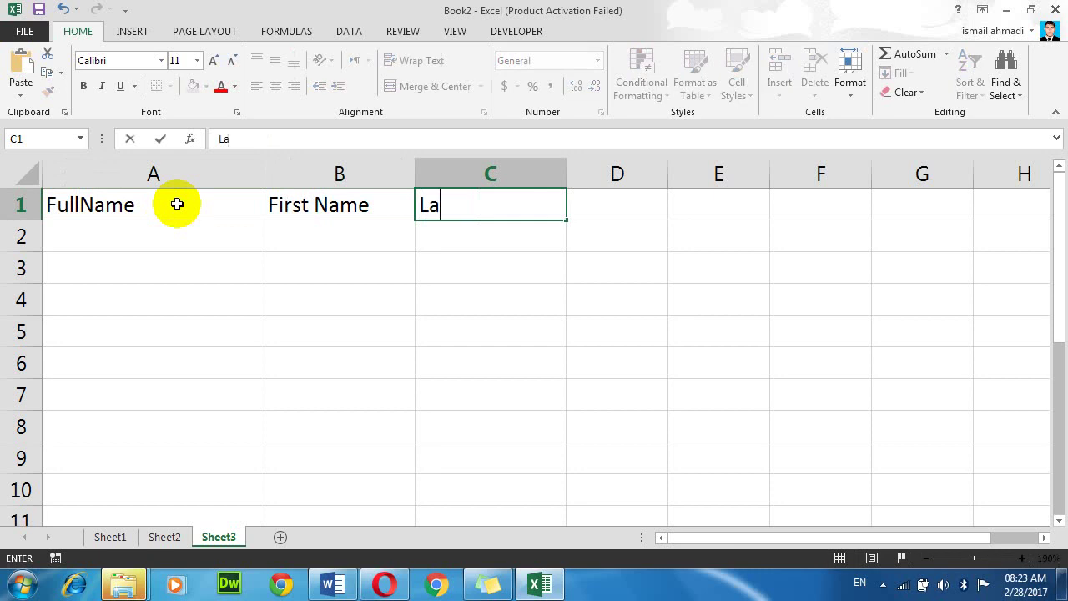
pyautogui.press('Tab')
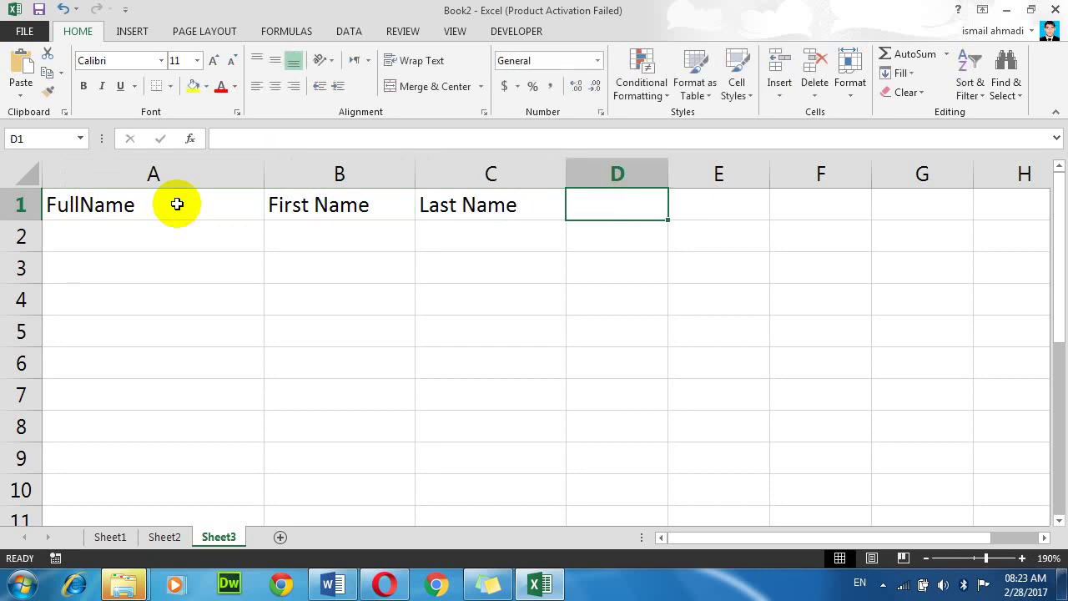
pyautogui.write('Email address')
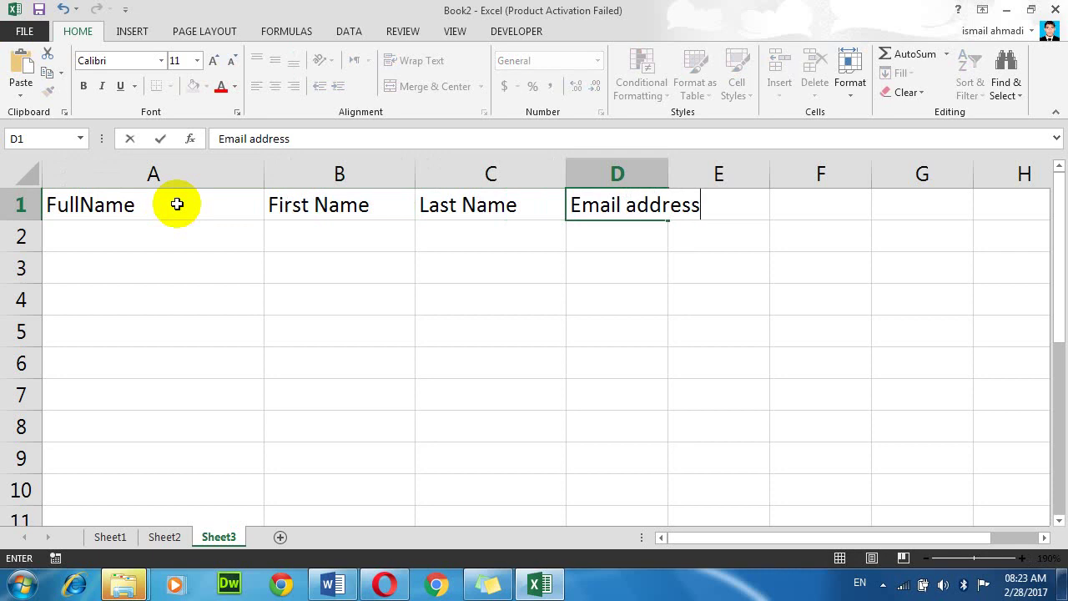
pyautogui.press('Return')
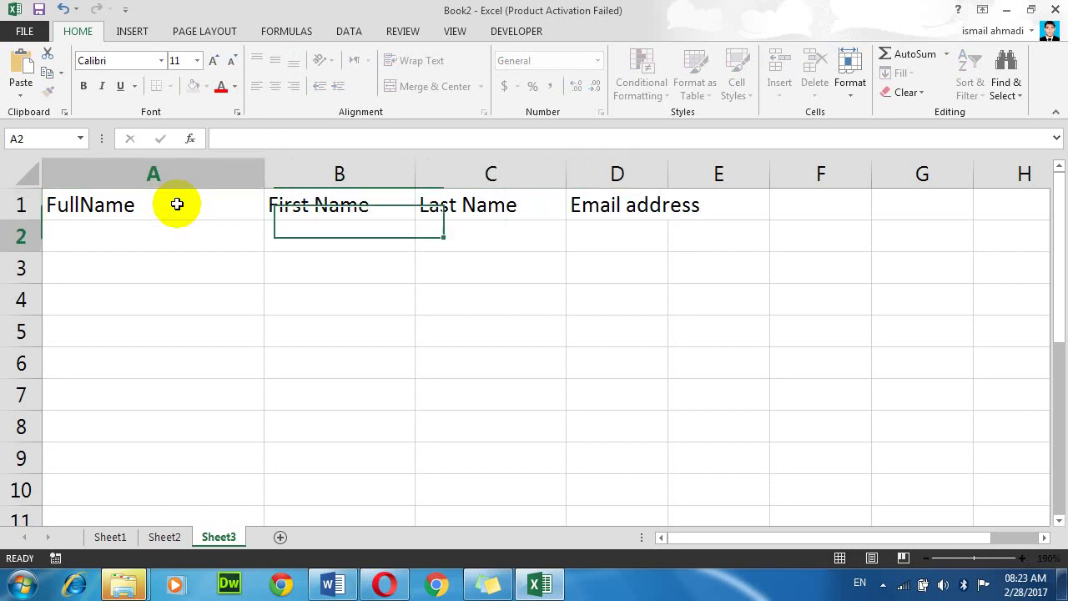
pyautogui.moveTo(668, 181); pyautogui.dragTo(737, 190)
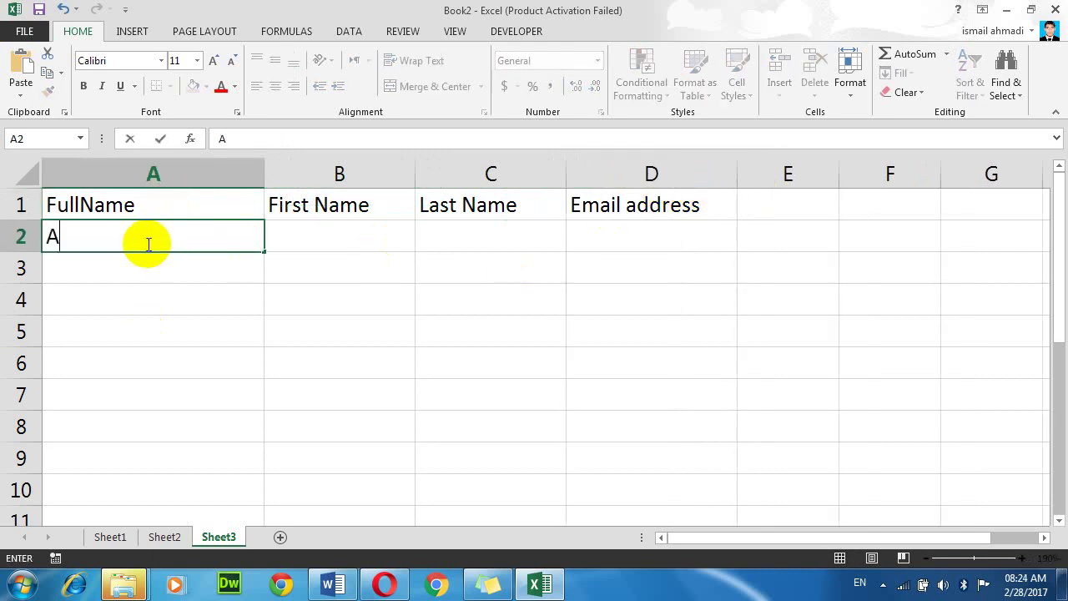
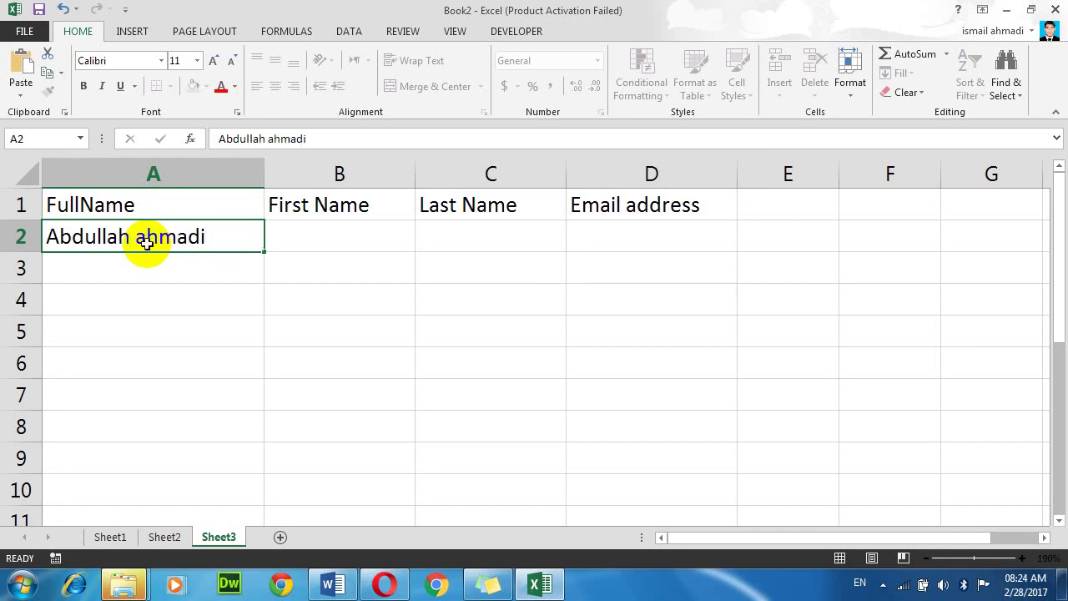
# Enter seven people's full names down A2:A8
pyautogui.press('Return')
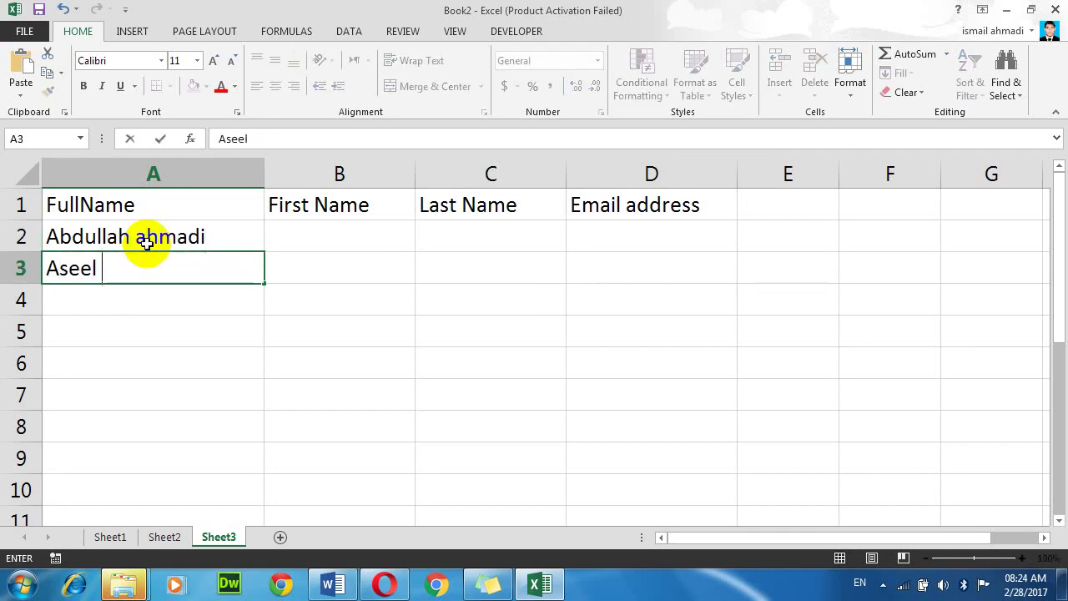
pyautogui.press('Return')
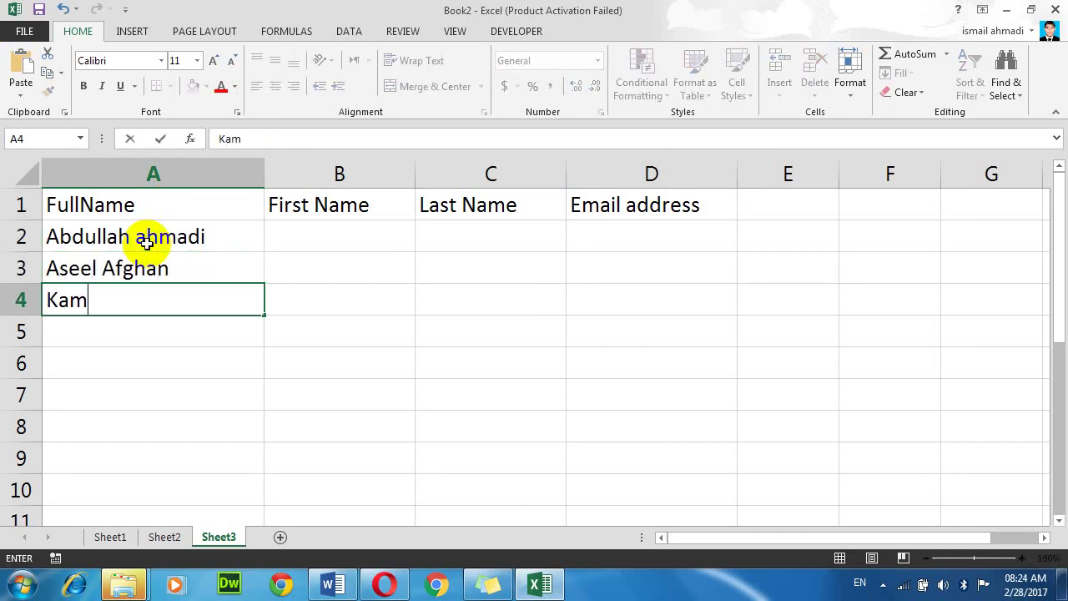
pyautogui.press('Return')
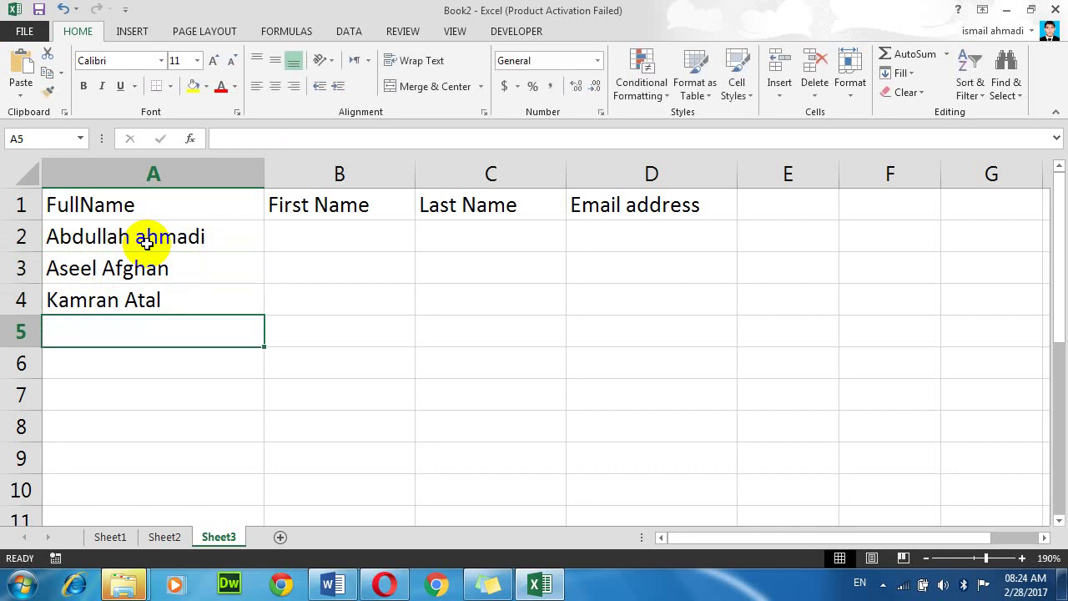
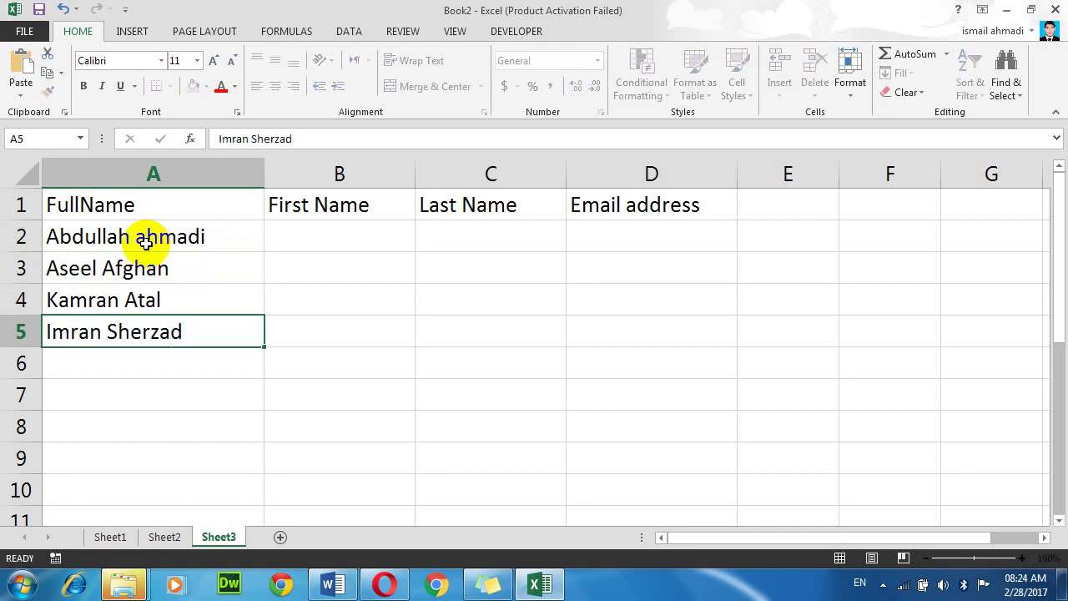
pyautogui.press('Return')
pyautogui.write('T')
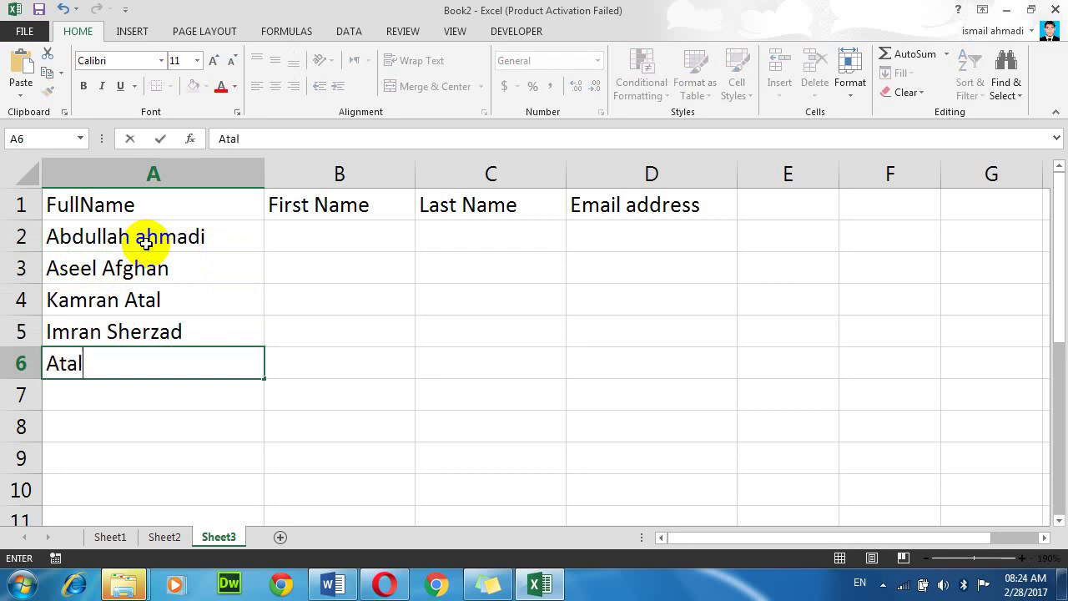
pyautogui.write('ghan')
pyautogui.press('Return')
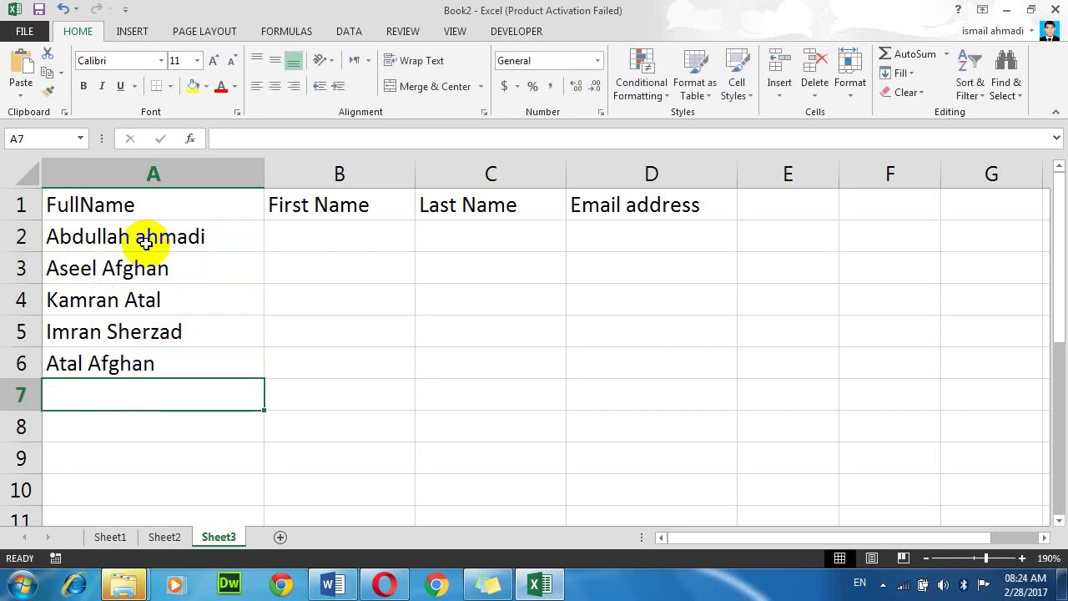
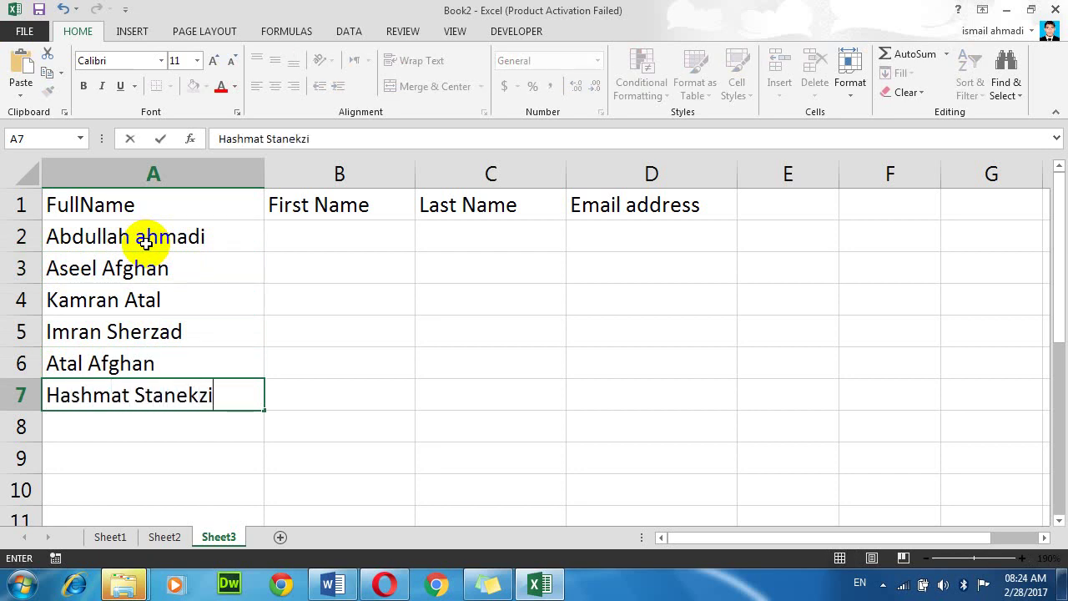
pyautogui.press('Return')
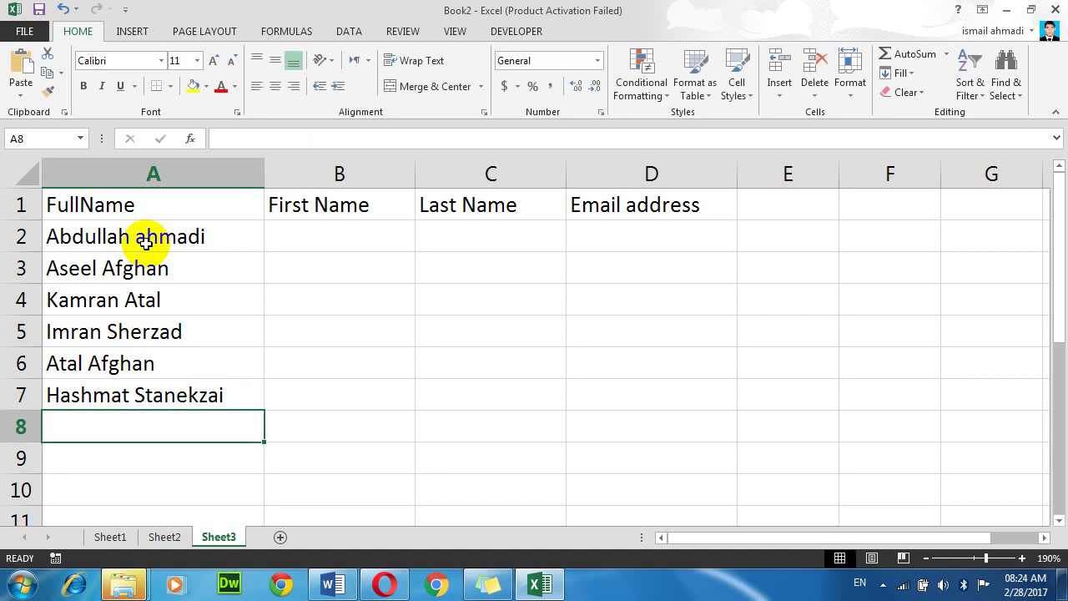
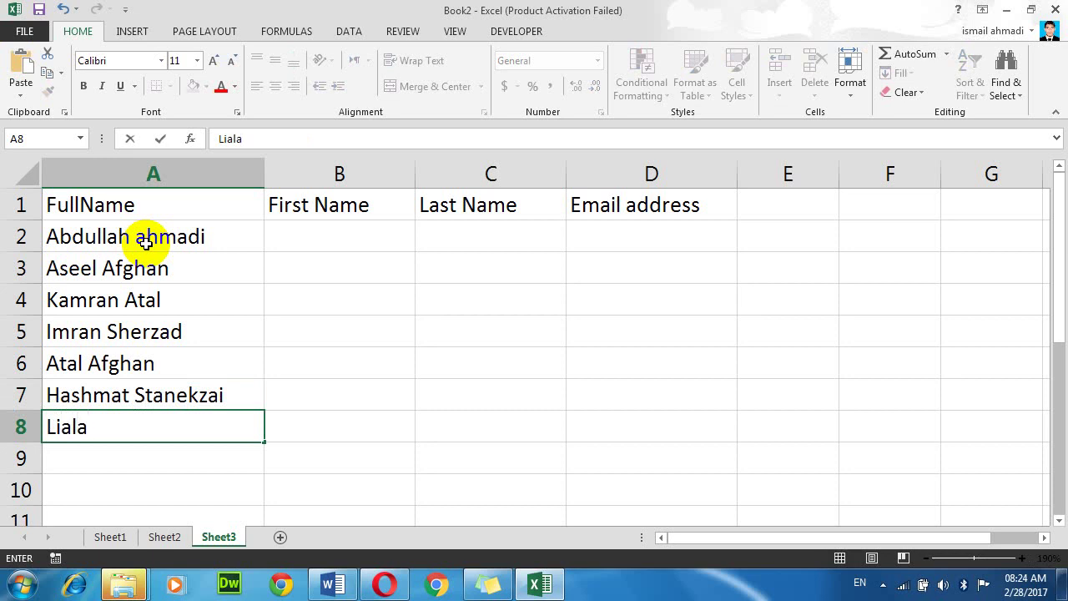
pyautogui.press('Return')
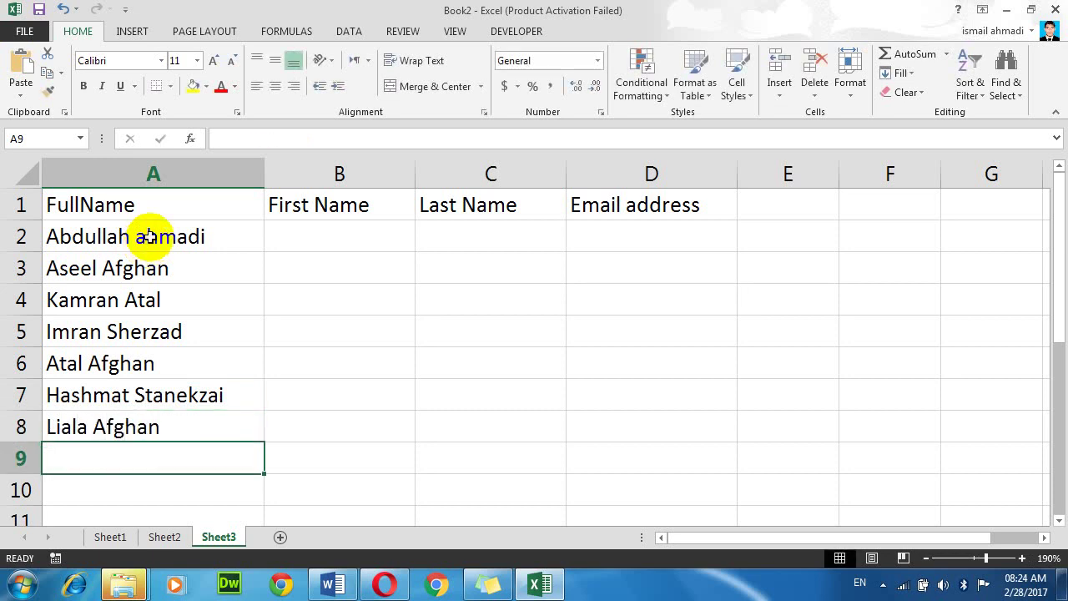
# Copy the seven names in A2:A8 and paste them starting at A9
pyautogui.moveTo(146, 242); pyautogui.dragTo(171, 301)
pyautogui.moveTo(204, 394); pyautogui.dragTo(198, 427)
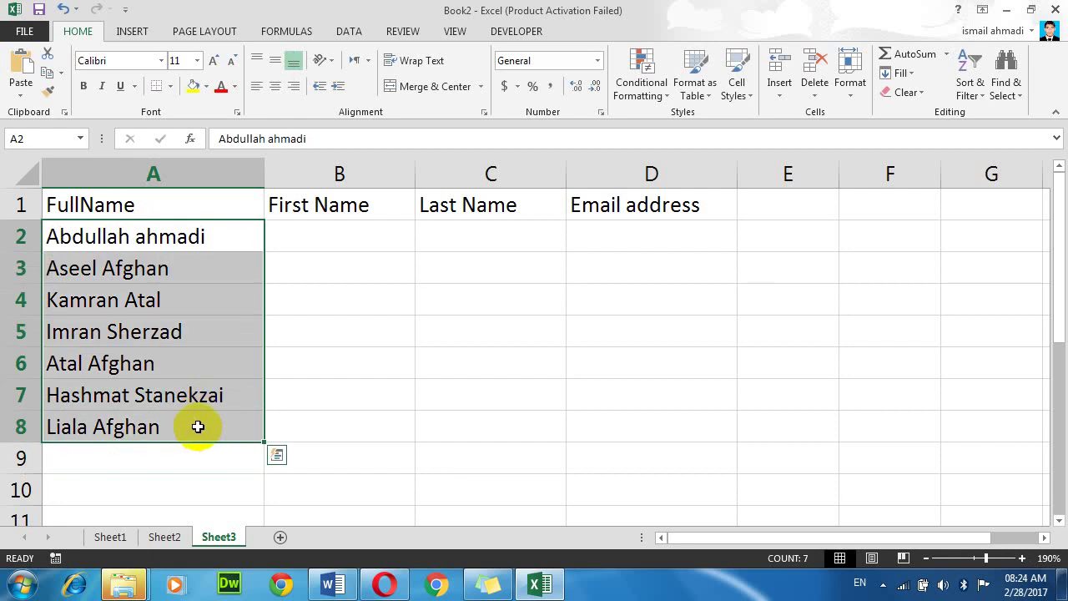
pyautogui.hotkey('ctrl', 'c')
pyautogui.click(197, 458)
pyautogui.hotkey('ctrl', 'v')
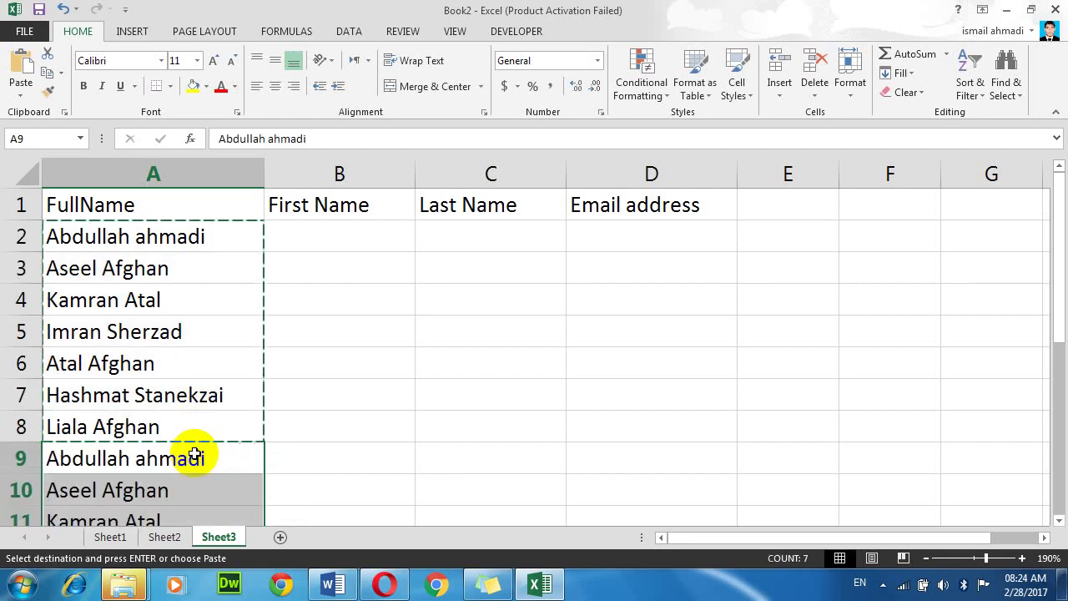
# Paste the names again at A16 and select the whole range A1:D22
pyautogui.scroll(-5, 174, 313)
pyautogui.scroll(2, 161, 332)
pyautogui.click(158, 395)
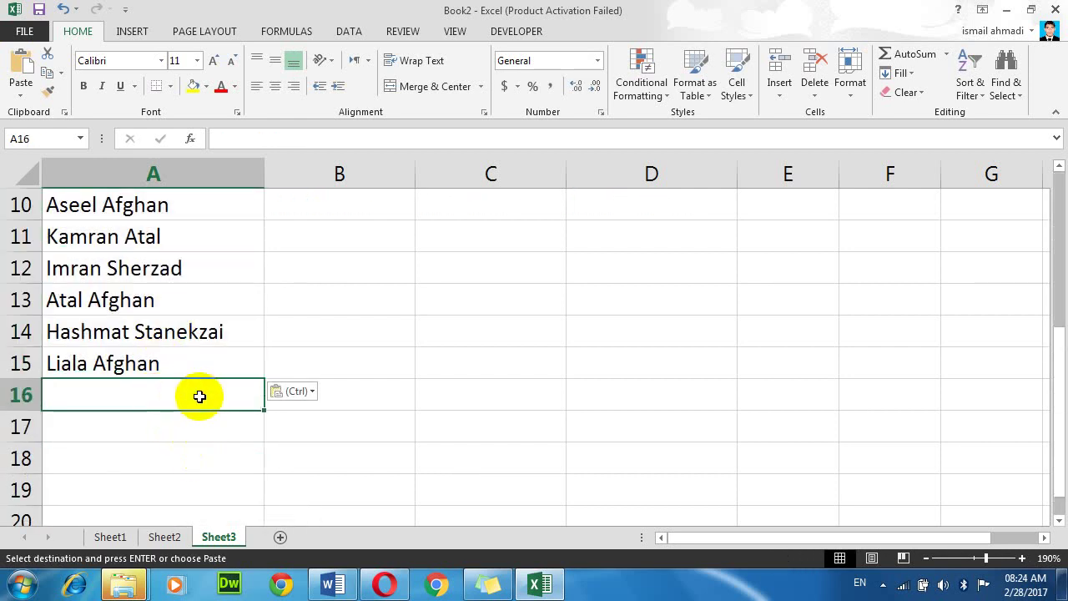
pyautogui.hotkey('ctrl', 'v')
pyautogui.scroll(-3, 269, 378)
pyautogui.scroll(-3, 268, 377)
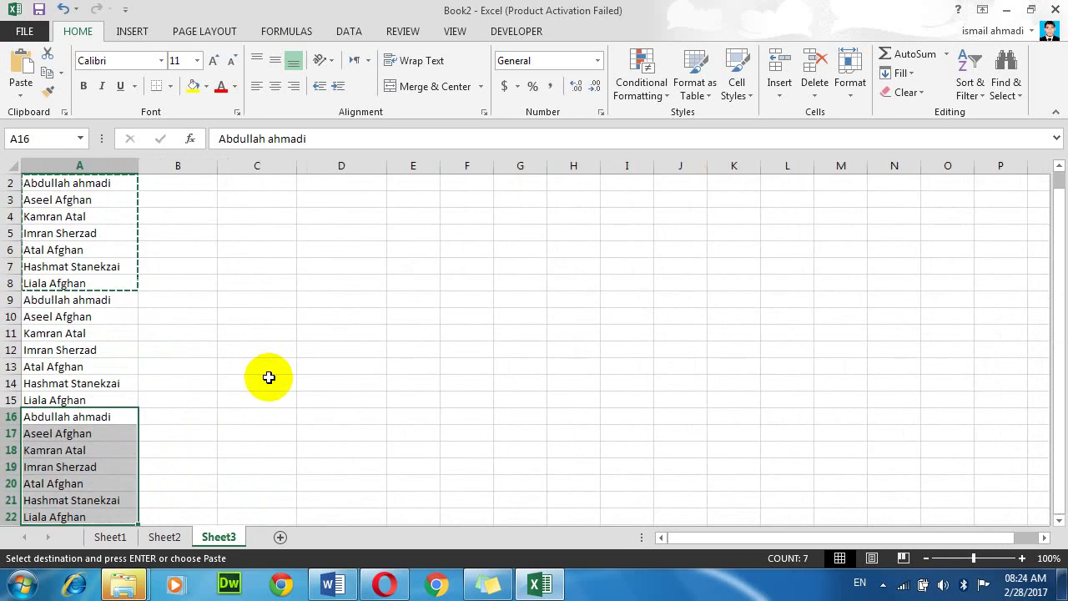
pyautogui.scroll(-1, 269, 377)
pyautogui.moveTo(86, 177); pyautogui.dragTo(317, 477)
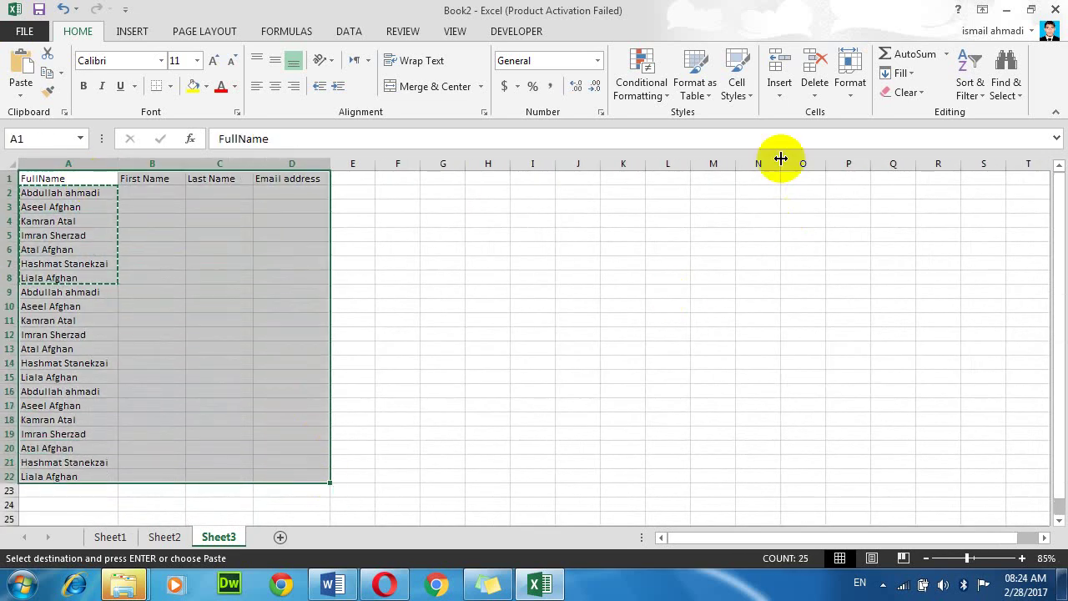
# Format A1:D22 as a light blue table with headers, turning off the filter buttons
pyautogui.click(705, 90)
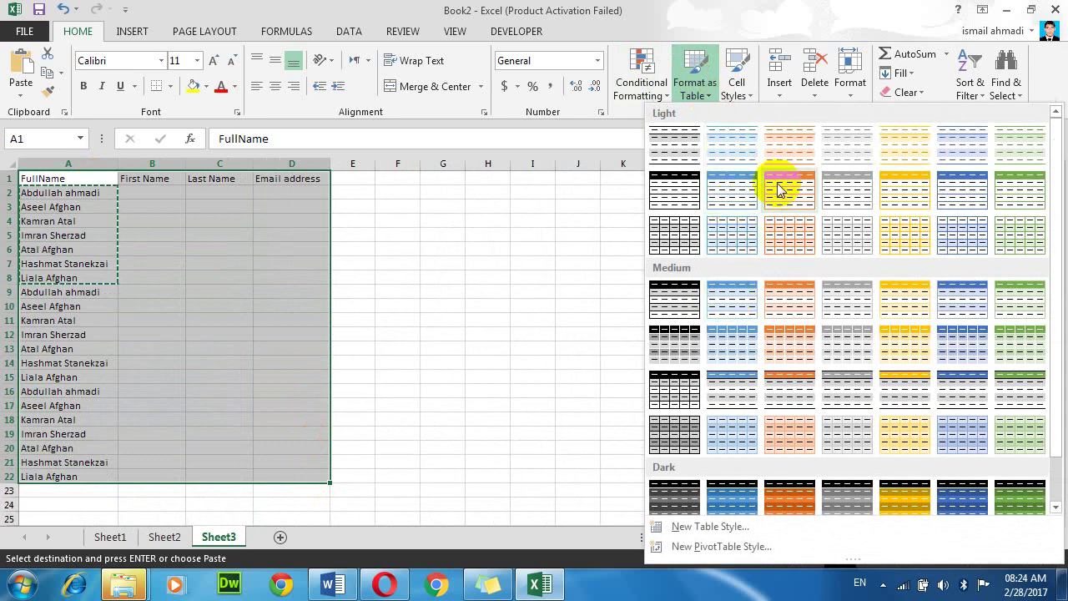
pyautogui.click(567, 341)
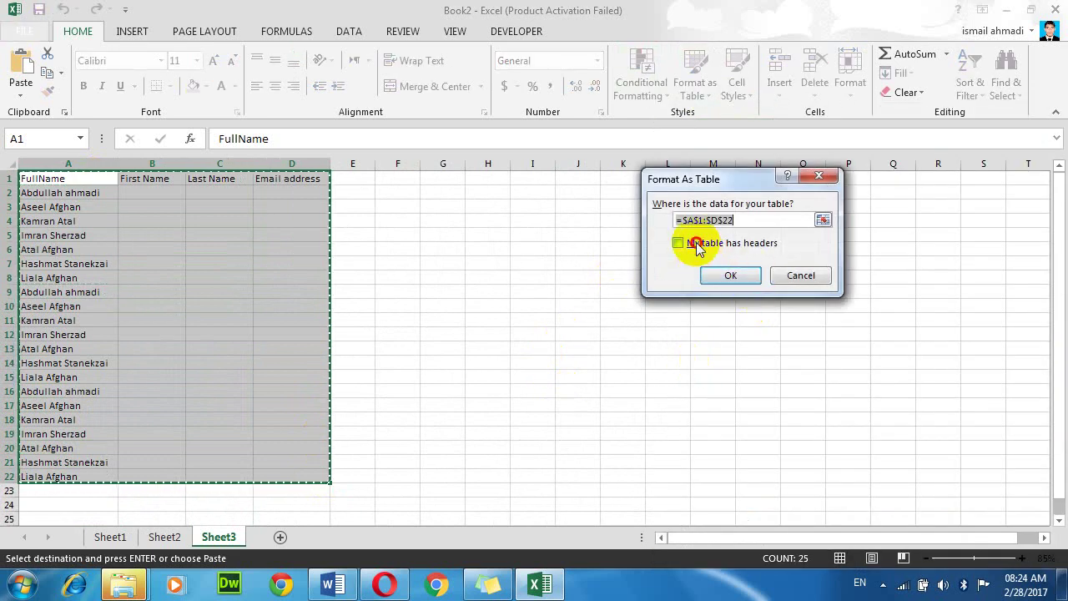
pyautogui.click(689, 243)
pyautogui.click(738, 274)
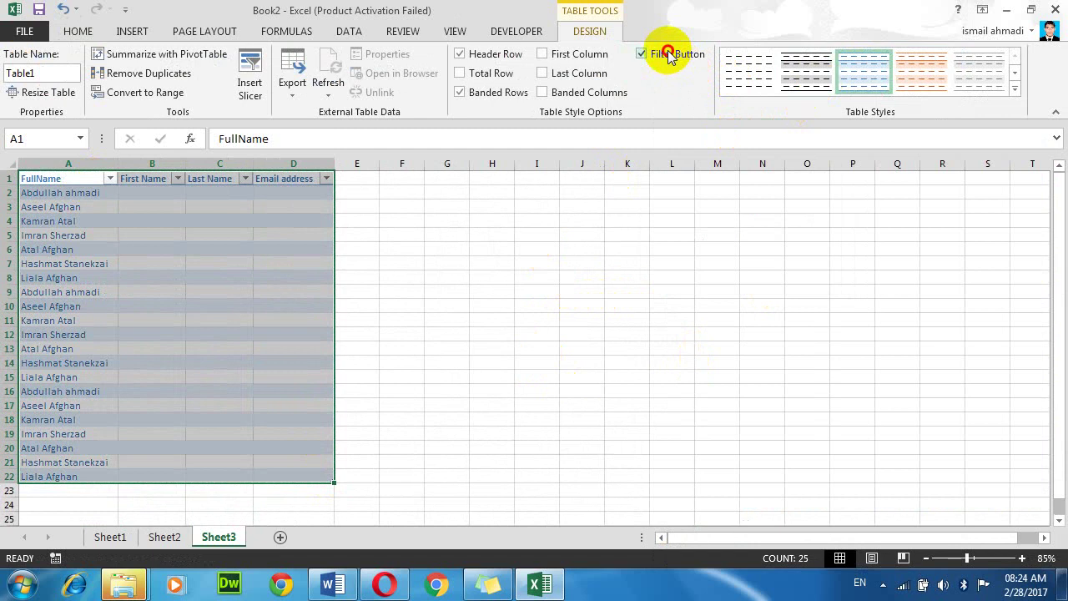
pyautogui.click(664, 53)
pyautogui.scroll(2, 472, 329)
pyautogui.scroll(2, 473, 326)
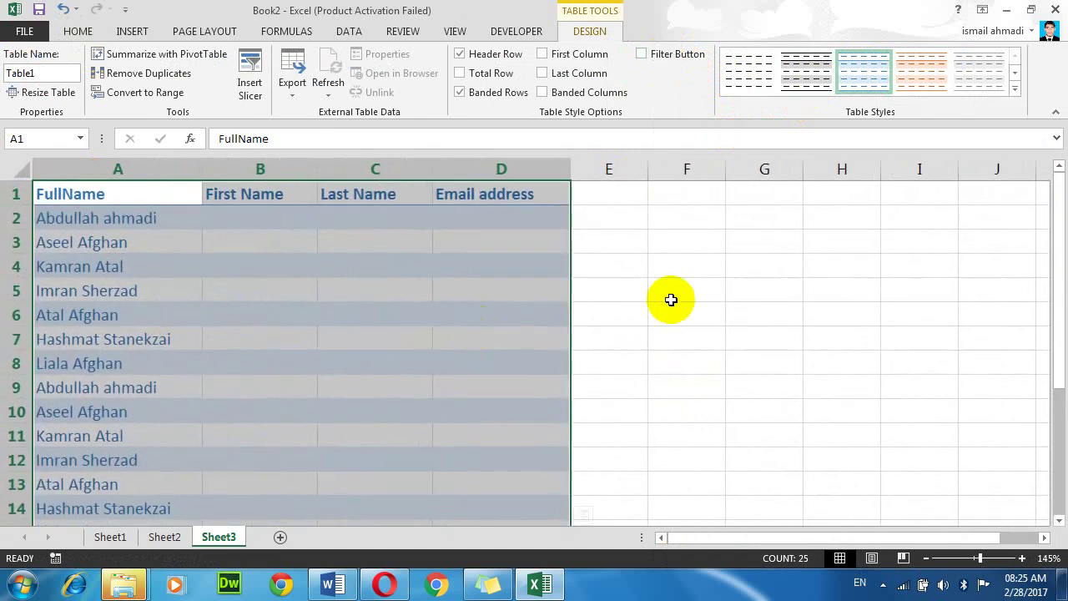
pyautogui.click(668, 294)
# Type the first names of the first three people into B2:B4
pyautogui.click(289, 218)
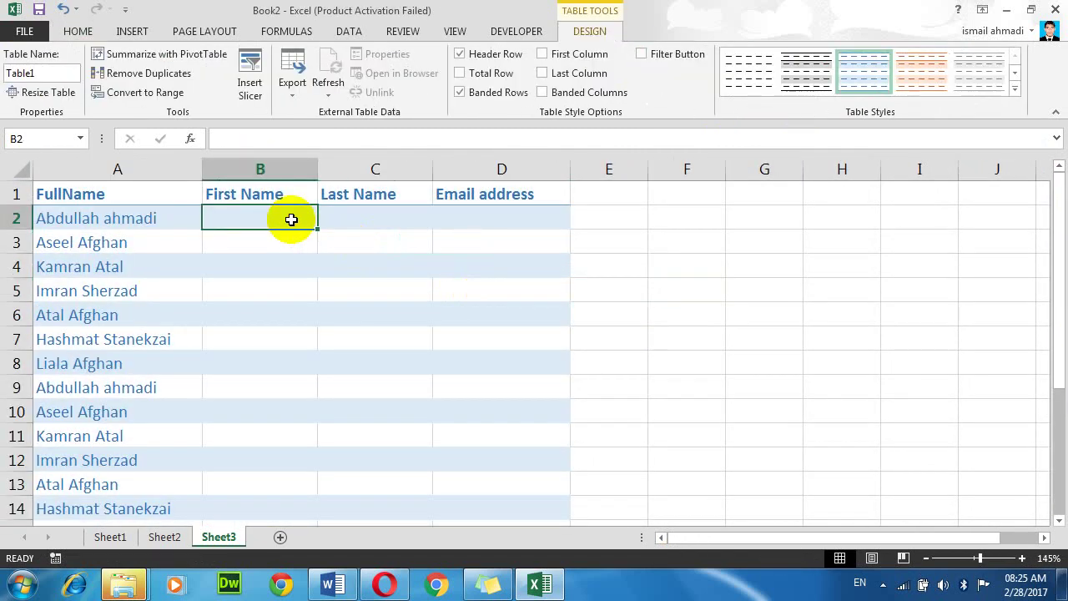
pyautogui.write('ab')
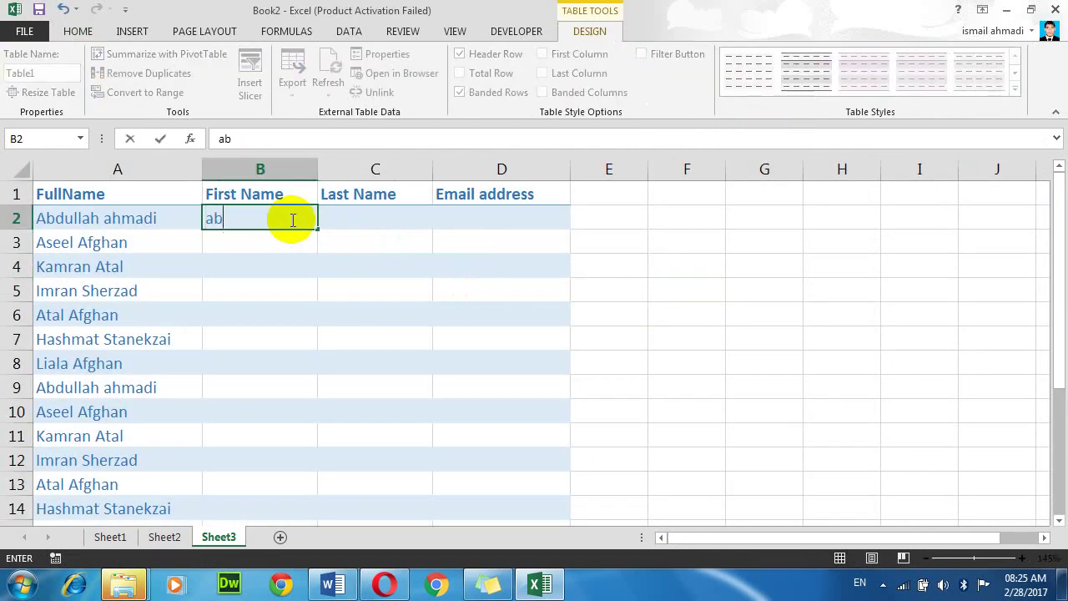
pyautogui.write('ah')
pyautogui.press('Return')
pyautogui.write('aseel')
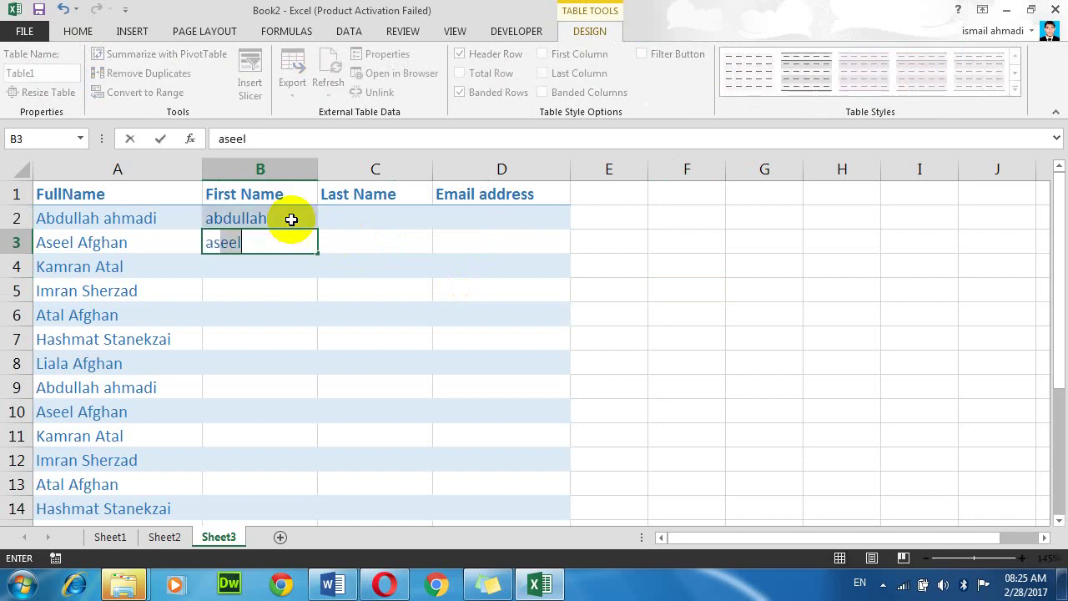
pyautogui.press('Return')
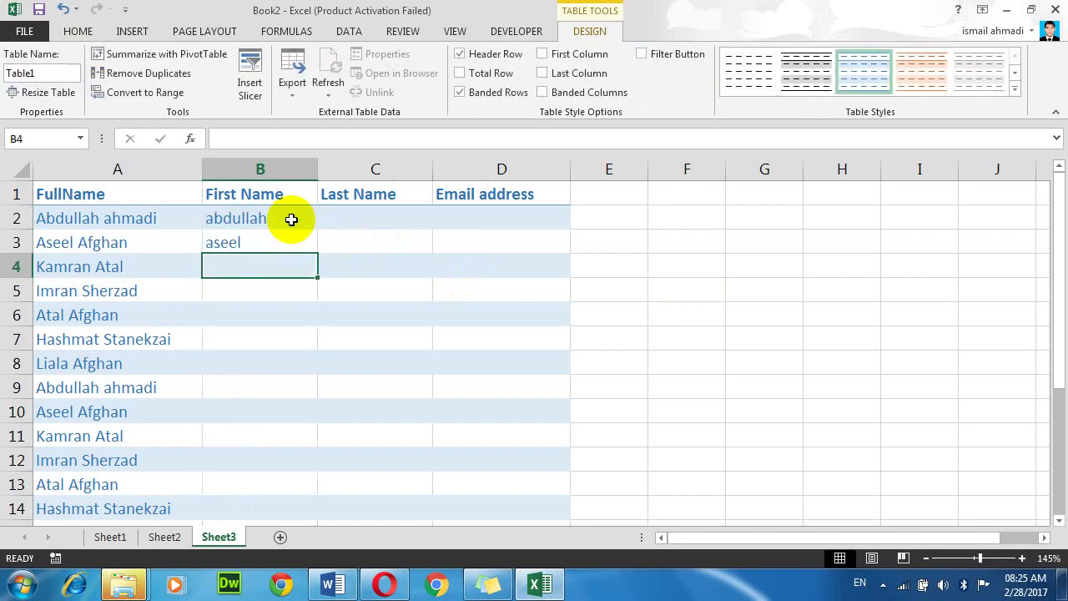
pyautogui.write('kamran')
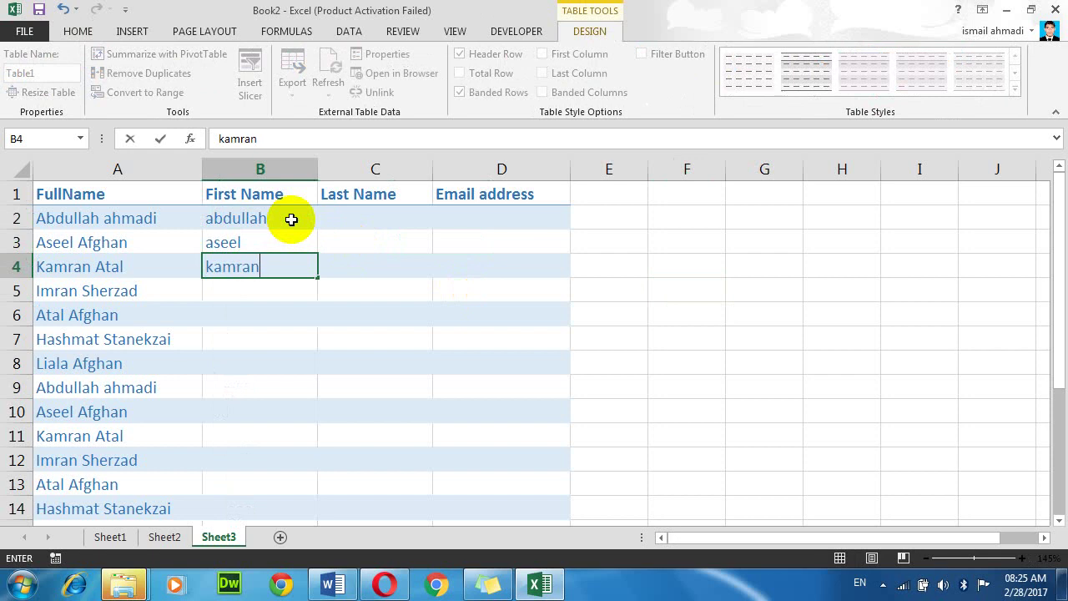
pyautogui.click(334, 266)
# Clear B2:B4 and enter only the first person's first name in B2
pyautogui.moveTo(279, 220); pyautogui.dragTo(285, 266)
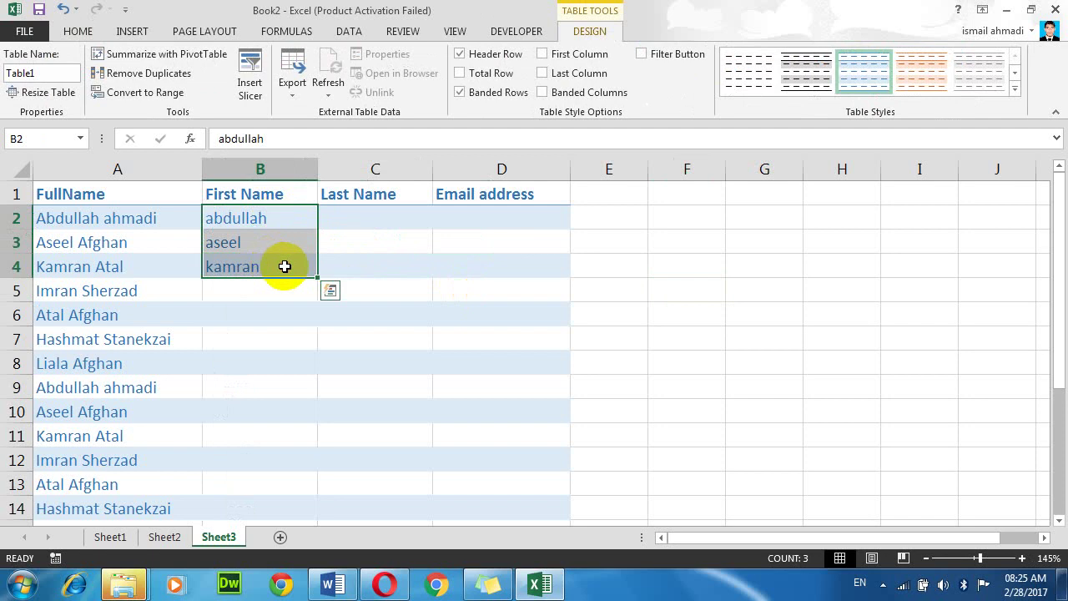
pyautogui.press('Delete')
pyautogui.moveTo(247, 213); pyautogui.dragTo(257, 211)
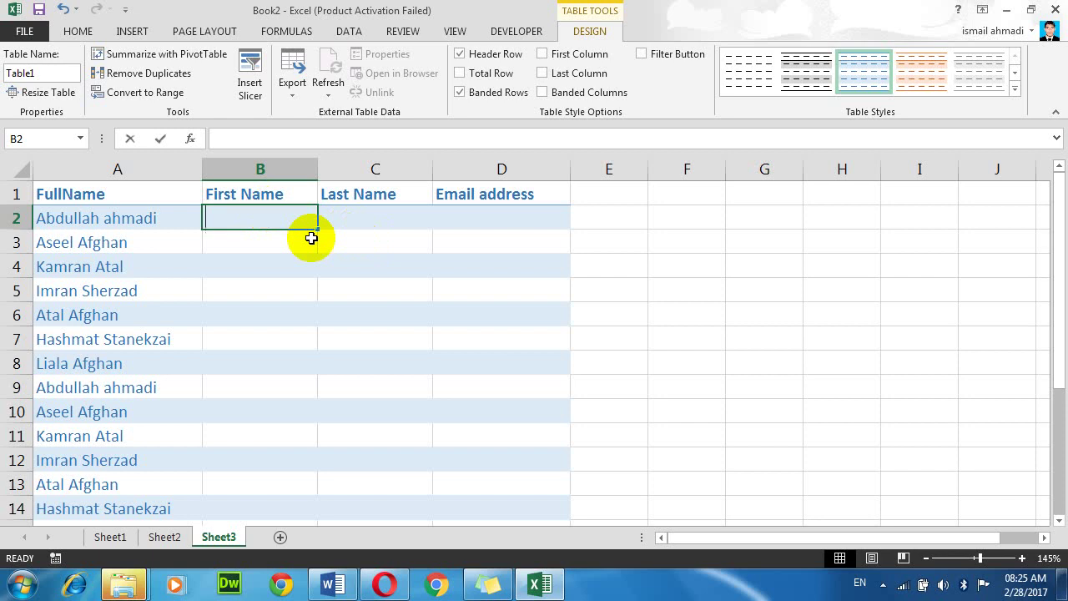
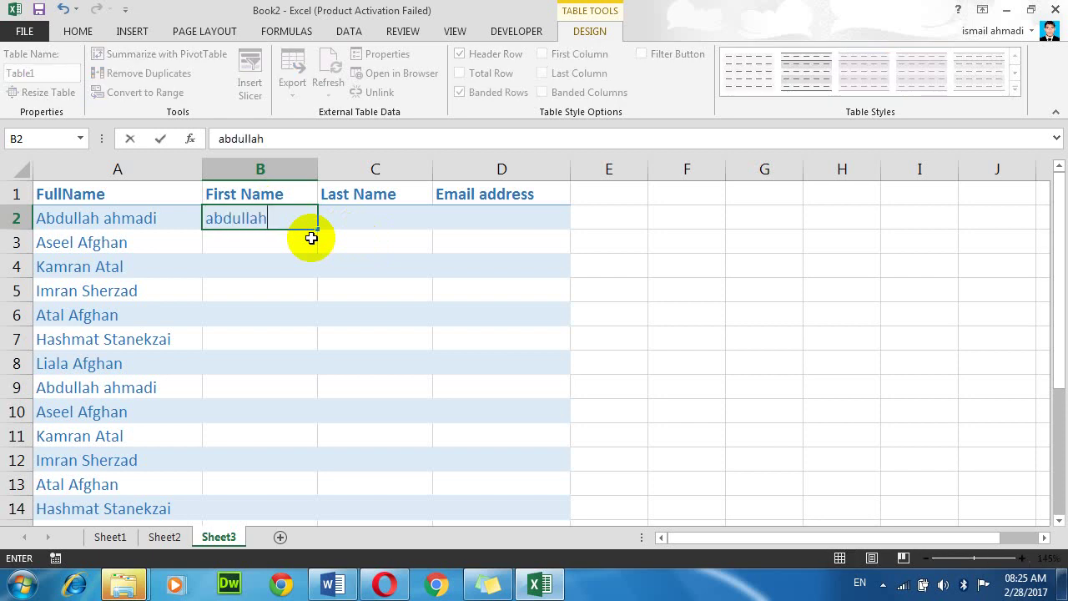
pyautogui.hotkey('ctrl', 'Return')
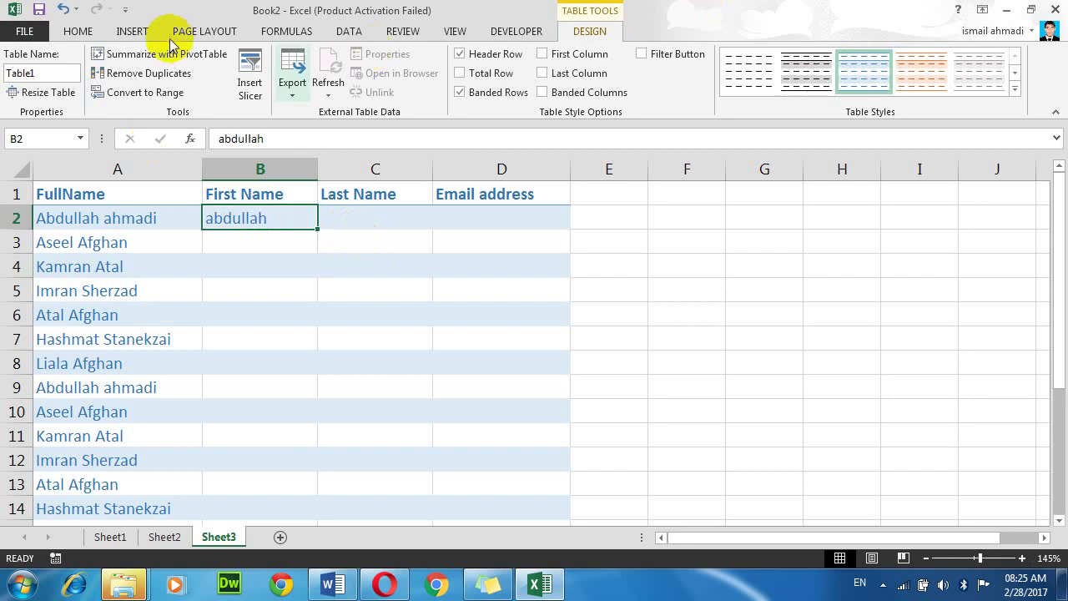
# Flash Fill the First Name column from B2, filling 20 cells with lowercase first names
pyautogui.click(74, 31)
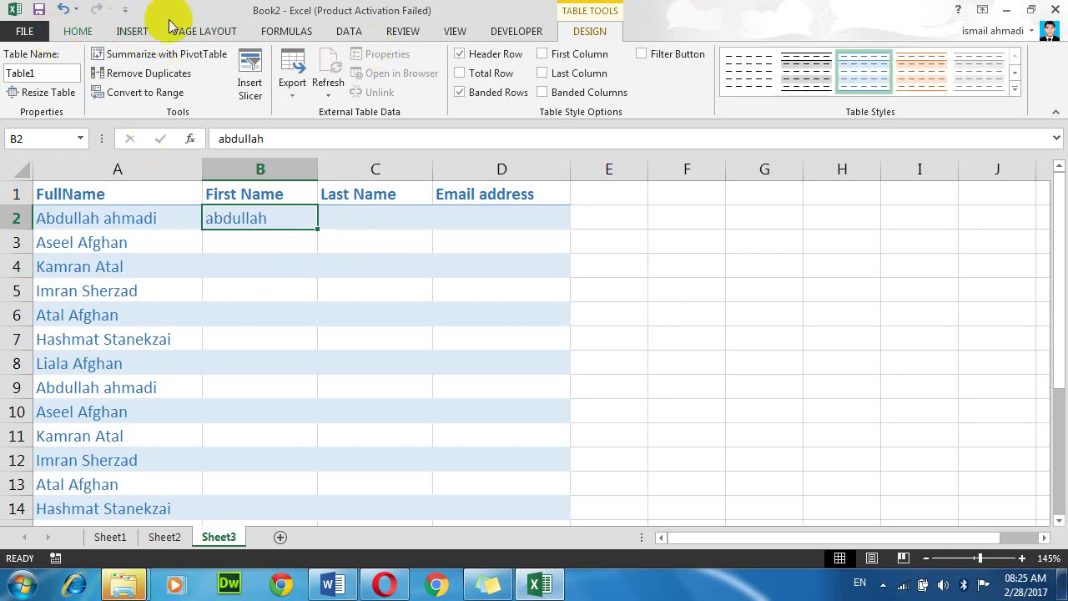
pyautogui.click(899, 73)
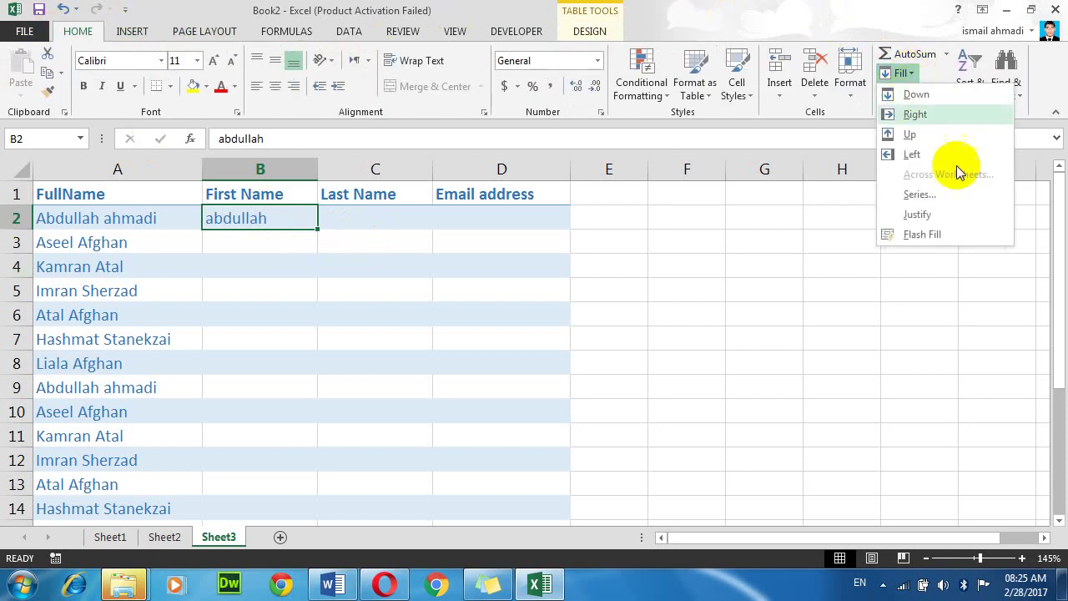
pyautogui.click(955, 235)
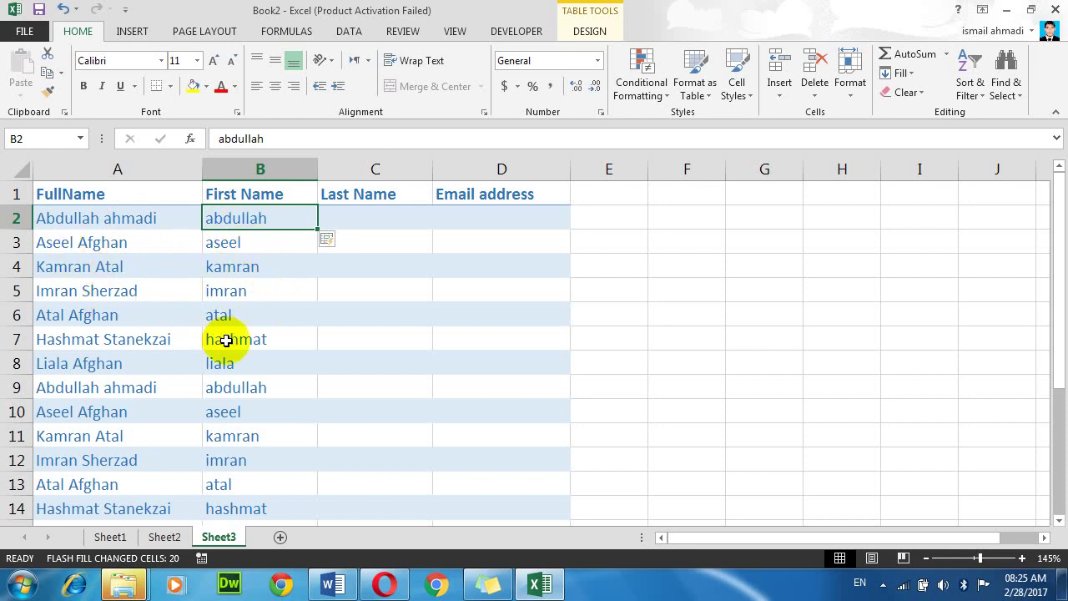
pyautogui.click(365, 216)
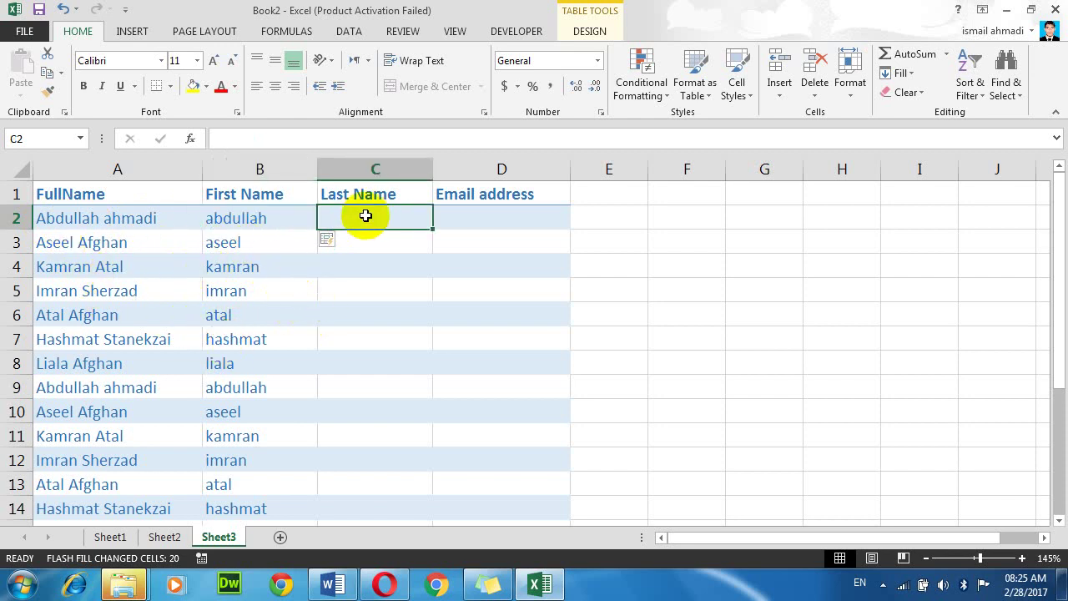
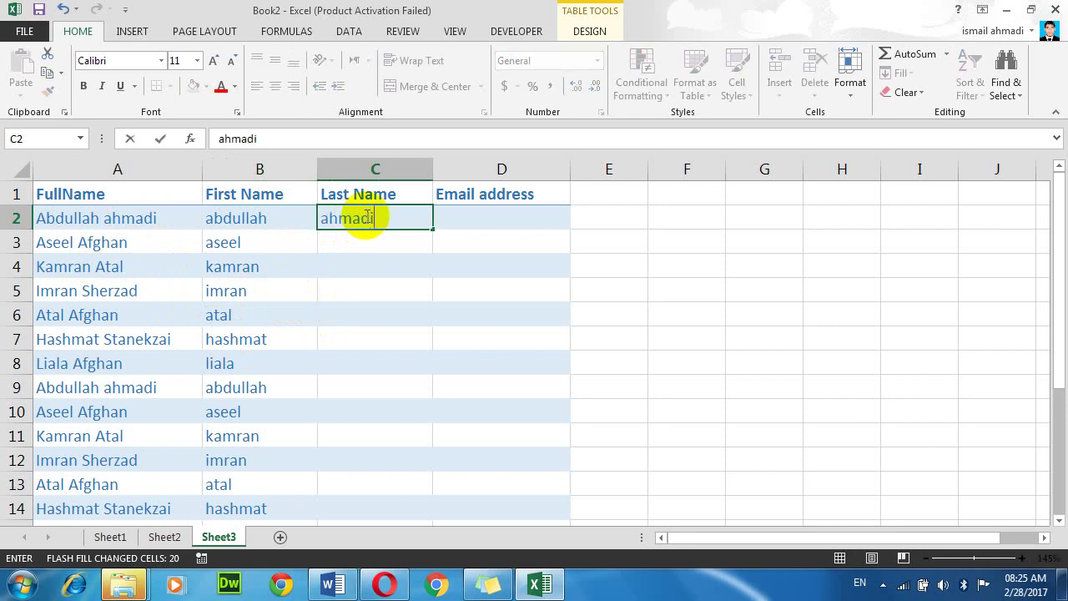
# Enter an example last name in C2 and Flash Fill the rest of the Last Name column
pyautogui.hotkey('ctrl', 'Return')
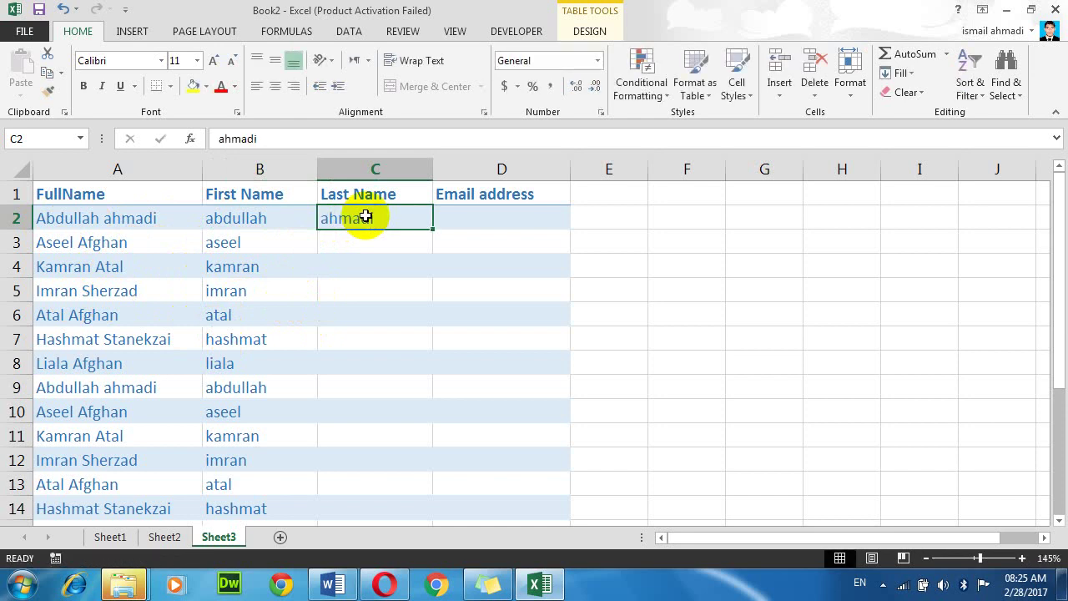
pyautogui.click(899, 73)
pyautogui.click(923, 234)
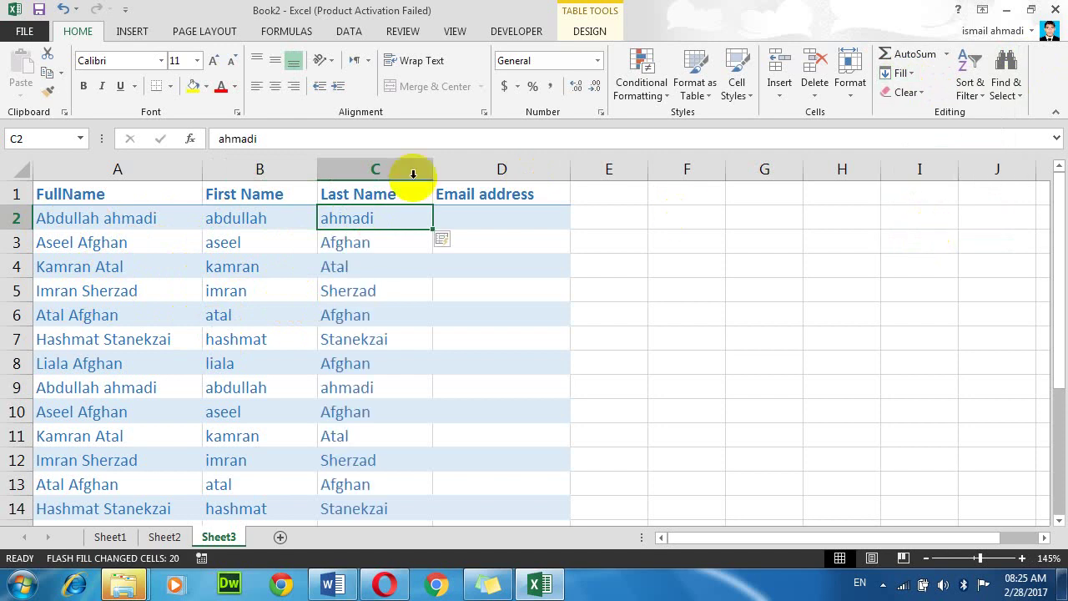
# Enter an example gmail address in D2 and widen column D to fit it
pyautogui.click(489, 227)
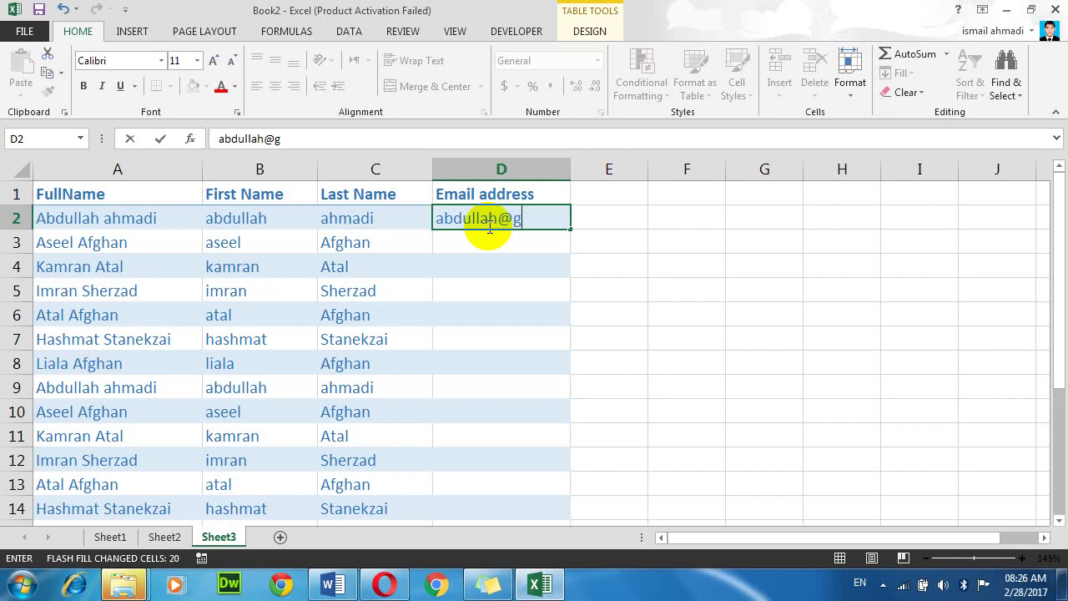
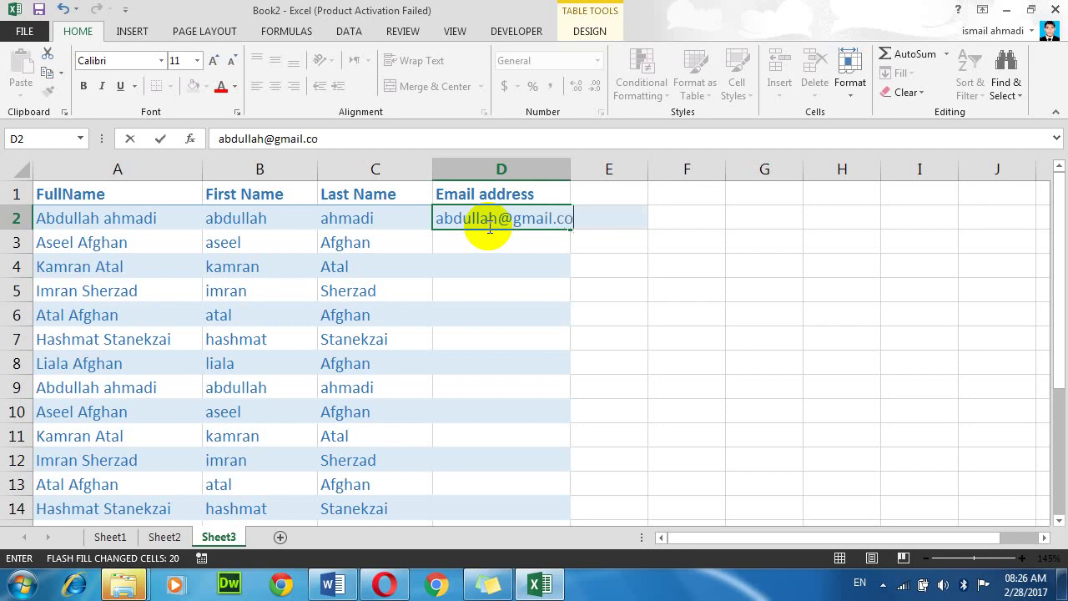
pyautogui.press('Return')
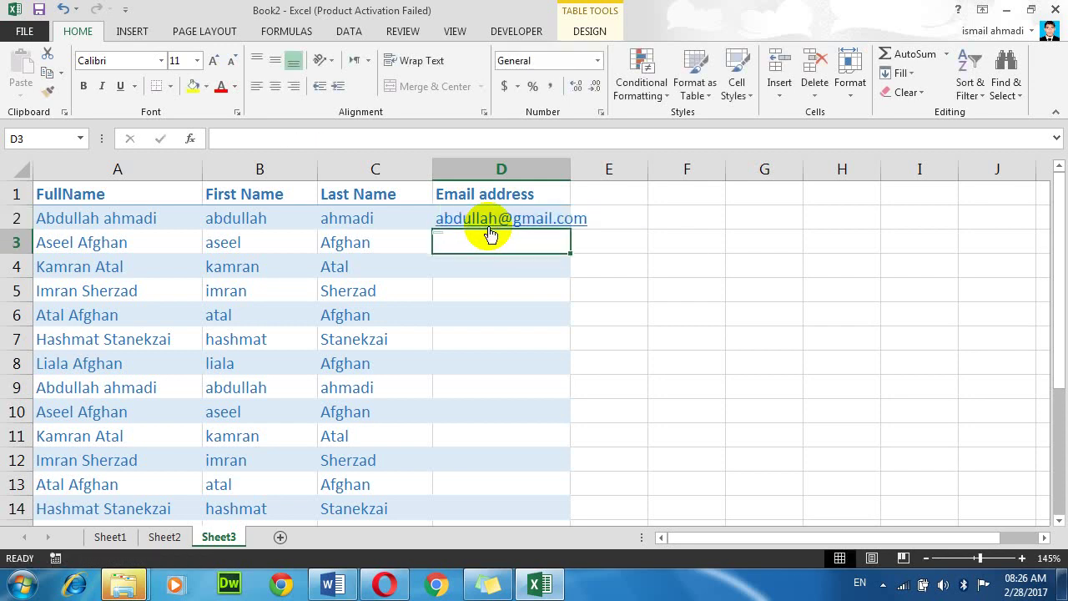
pyautogui.moveTo(571, 173); pyautogui.dragTo(598, 179)
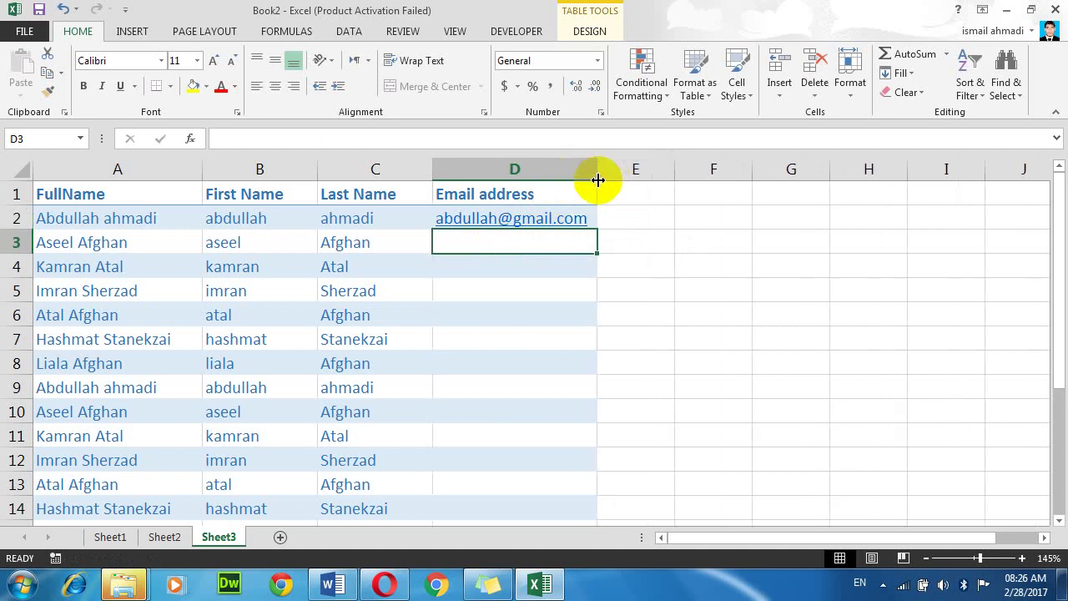
pyautogui.press('Up')
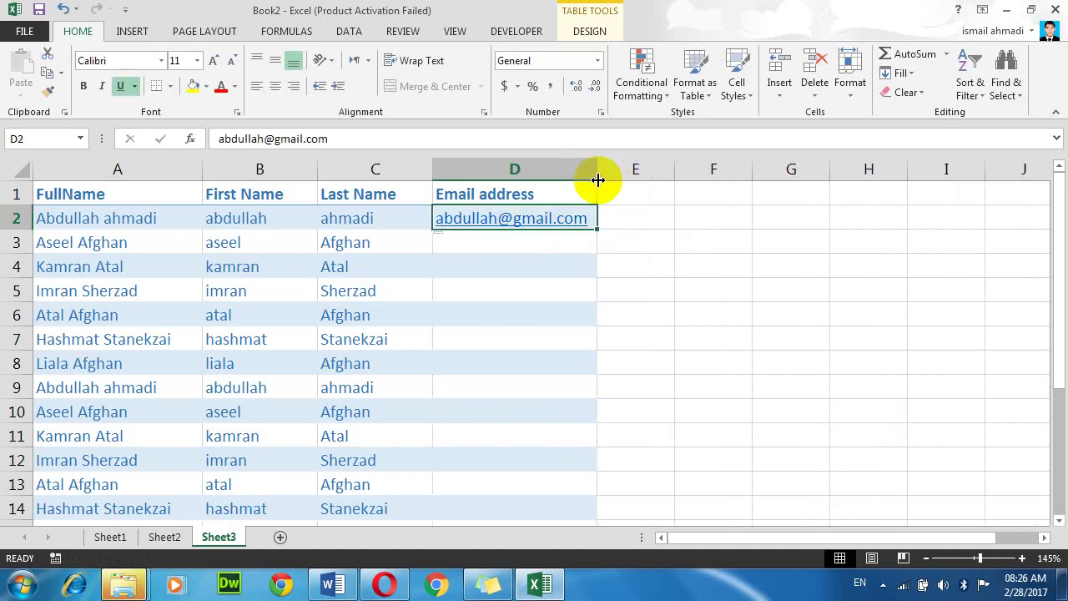
# Flash Fill the rest of the Email address column from the D2 example
pyautogui.click(698, 258)
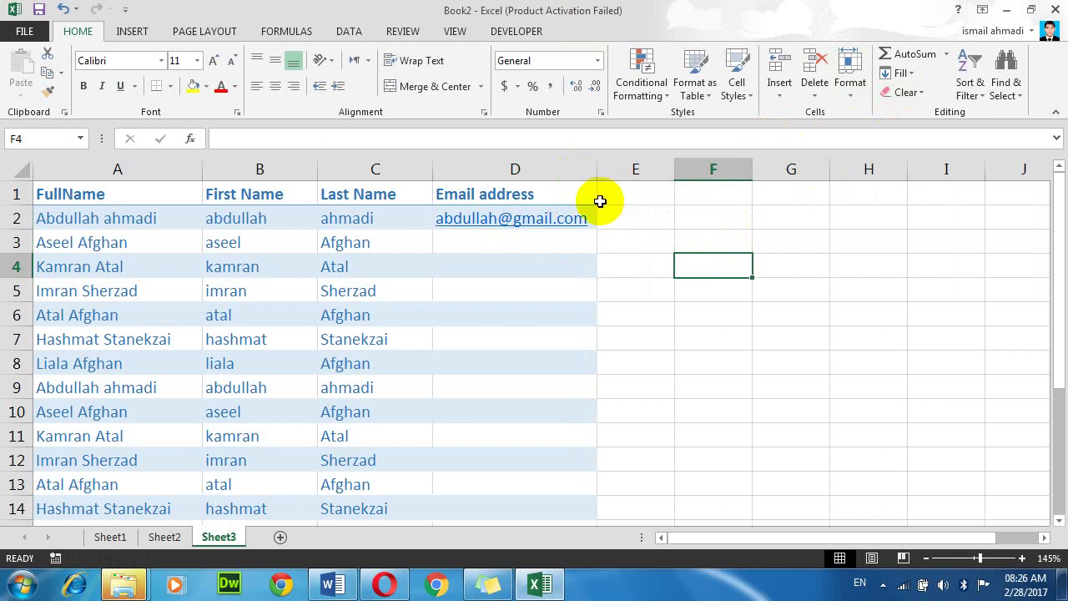
pyautogui.click(556, 245)
pyautogui.press('Up')
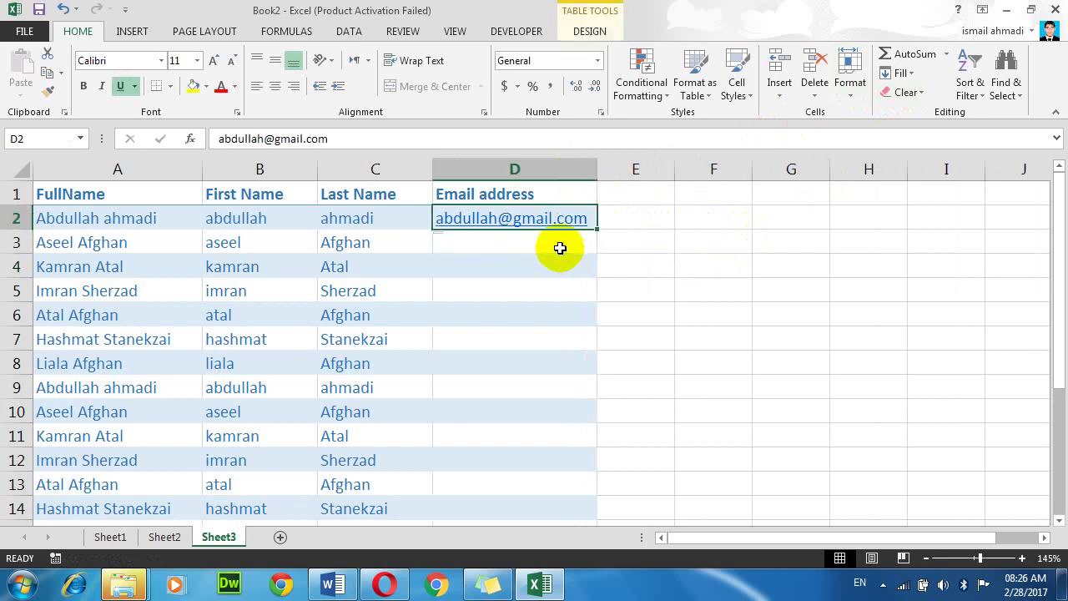
pyautogui.press('Down')
pyautogui.press('Up')
pyautogui.click(898, 74)
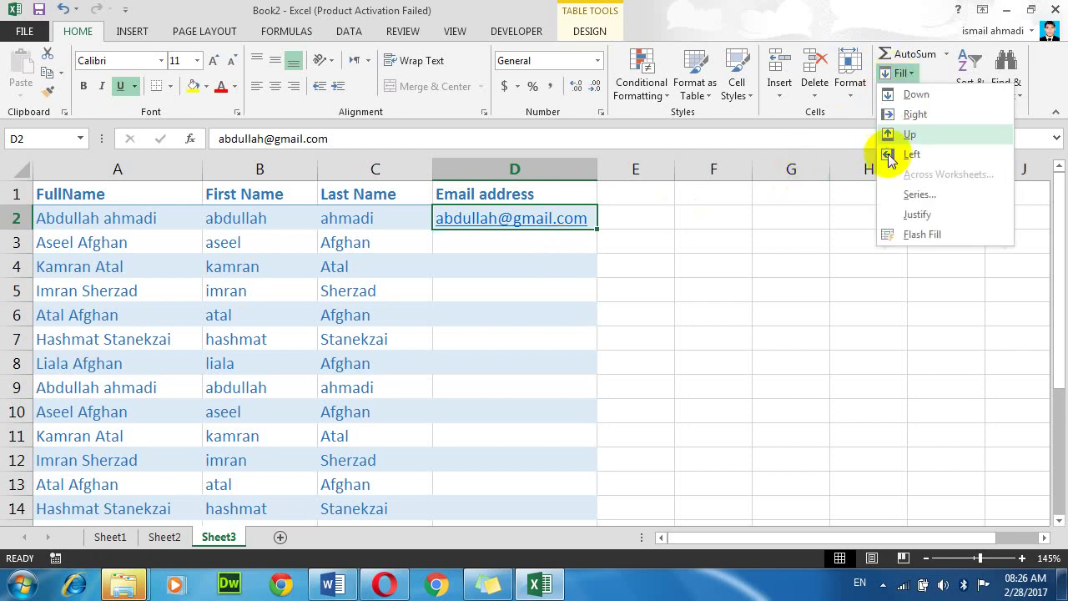
pyautogui.click(921, 234)
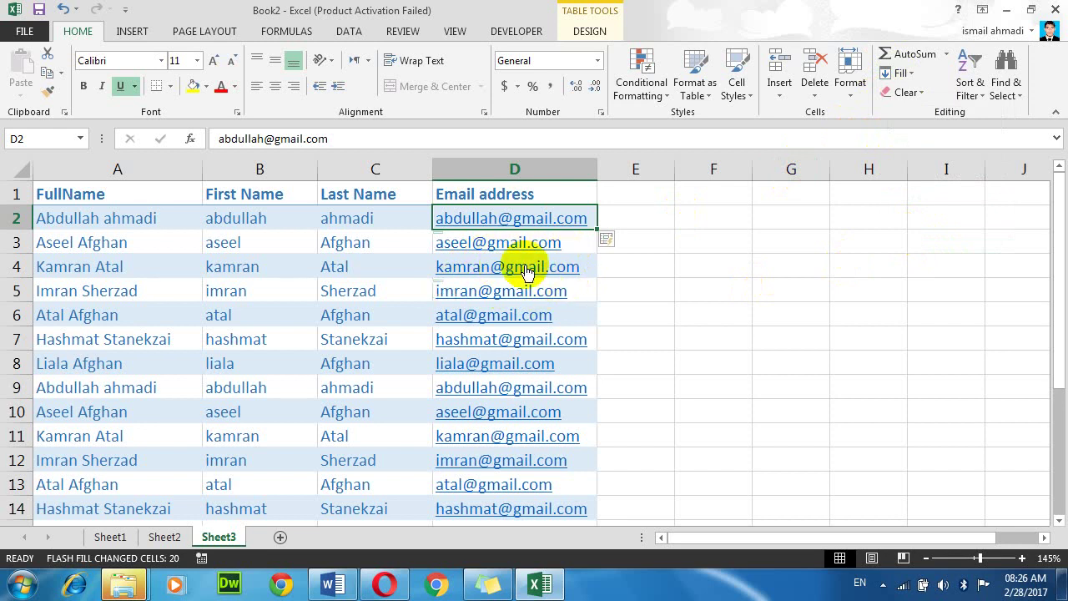
# Scroll through the completed 22-row Sheet3 table, return to the top and zoom out to fit it
pyautogui.scroll(-1, 701, 412)
pyautogui.scroll(-5, 699, 429)
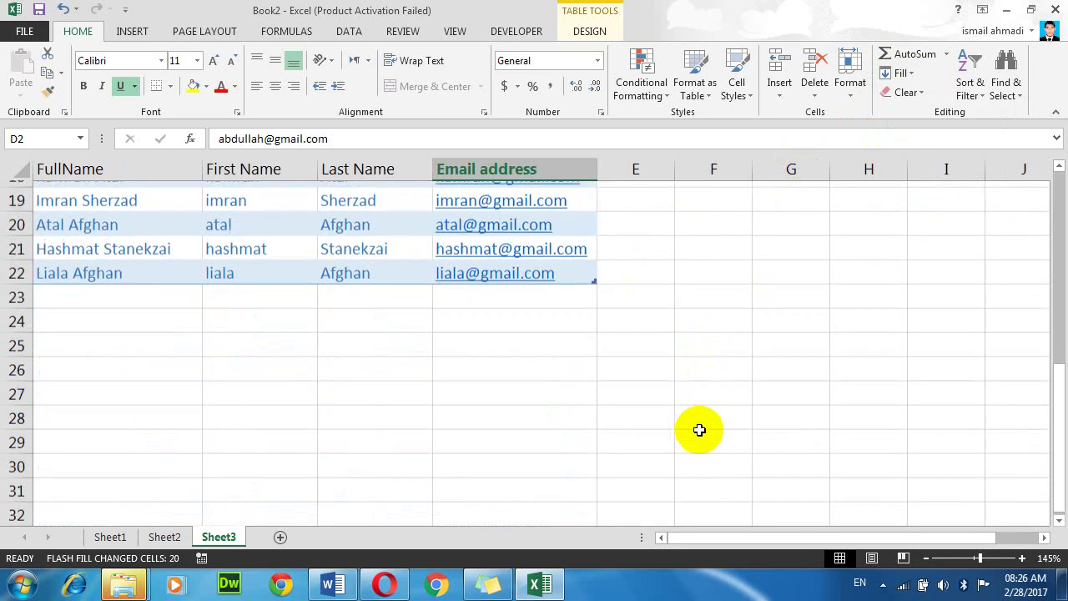
pyautogui.scroll(6, 696, 428)
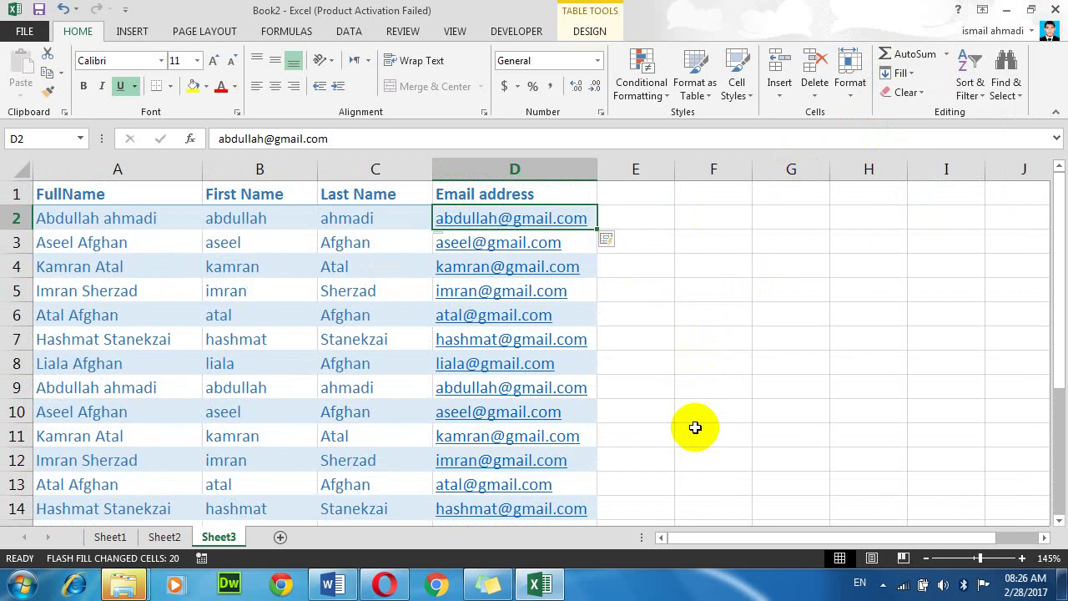
pyautogui.scroll(-5, 696, 427)
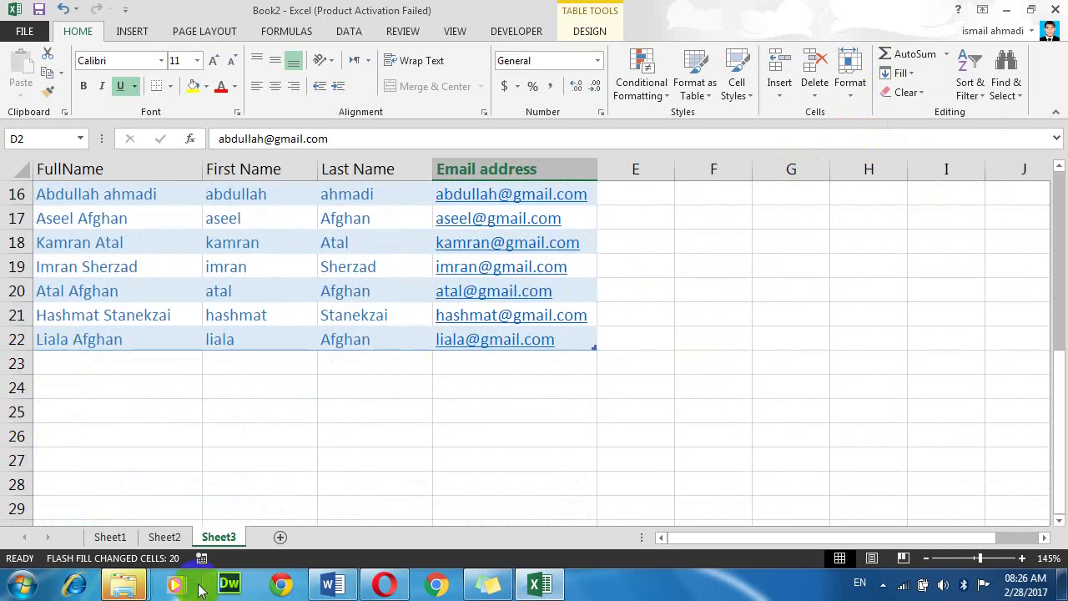
pyautogui.hotkey('ctrl', 'BackSpace')
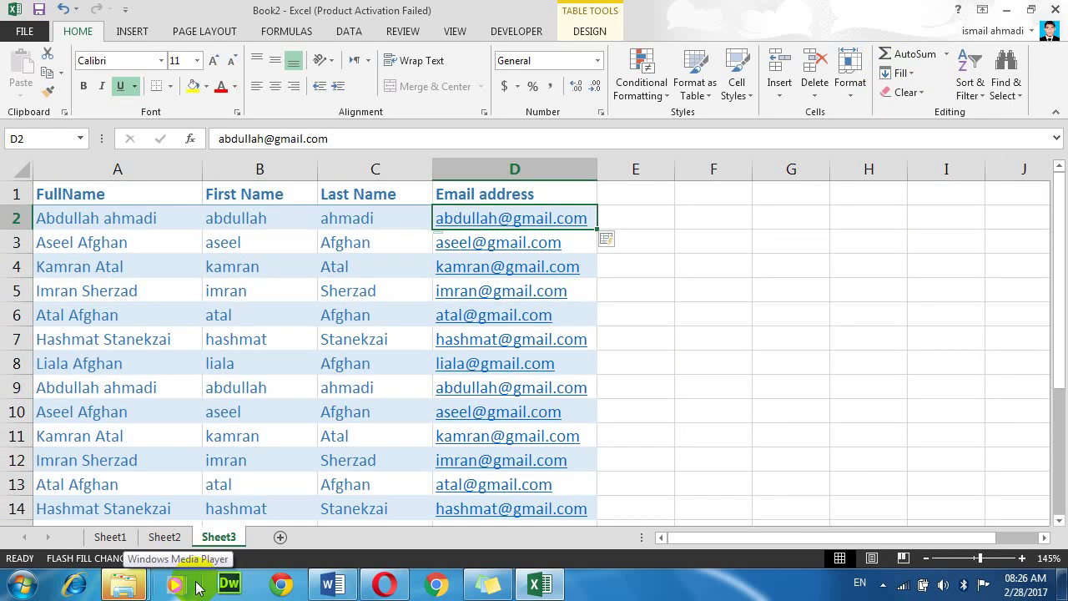
pyautogui.scroll(-1, 258, 377)
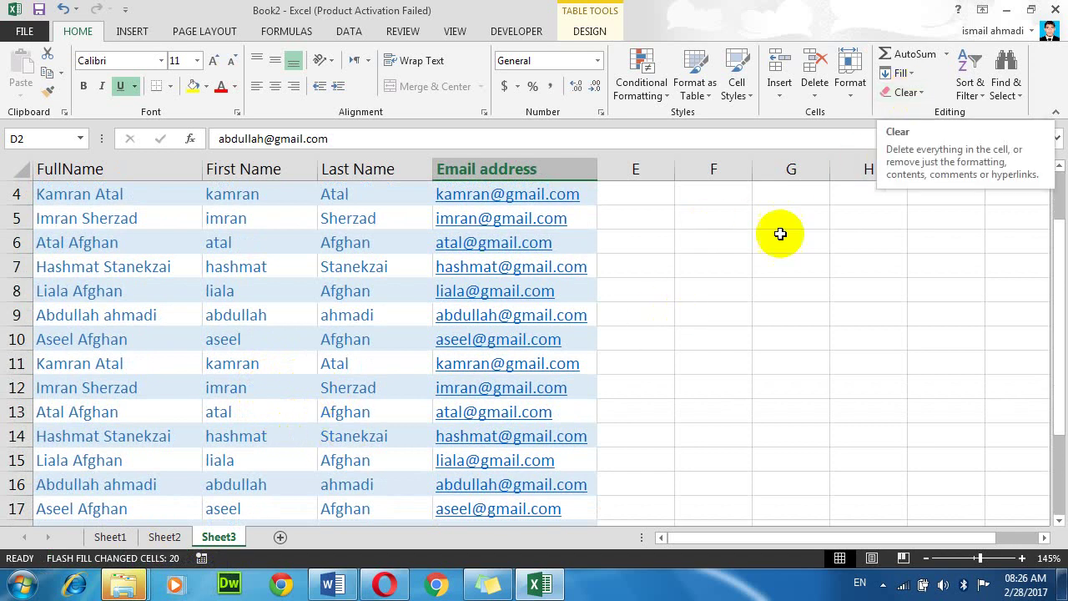
pyautogui.keyDown('ctrl'); pyautogui.scroll(-4, 606, 258); pyautogui.keyUp('ctrl')
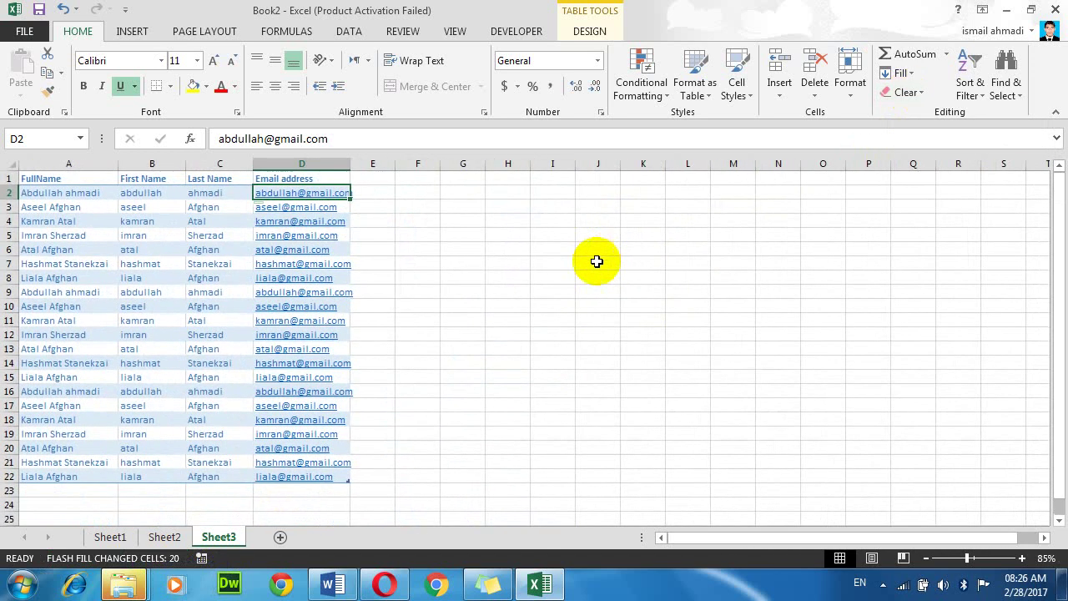
# Add Sheet4 with 'asad' filling every cell of A1:D6, then go back to Sheet3
pyautogui.click(281, 539)
pyautogui.keyDown('ctrl'); pyautogui.scroll(3, 456, 307); pyautogui.keyUp('ctrl')
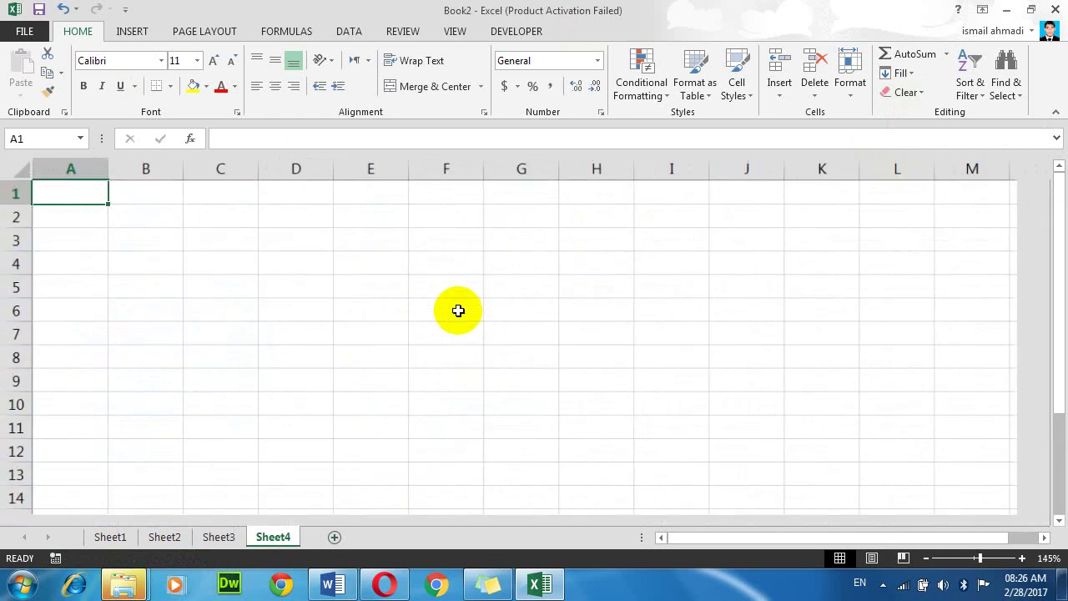
pyautogui.keyDown('ctrl'); pyautogui.scroll(2, 240, 212); pyautogui.keyUp('ctrl')
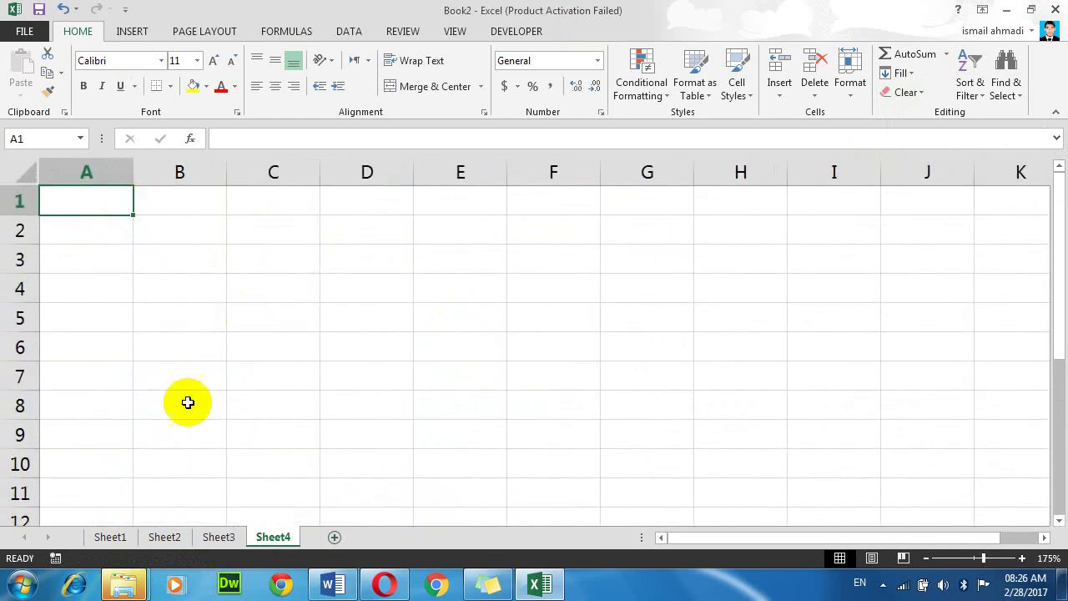
pyautogui.hotkey('shift', 'Right')
pyautogui.hotkey('shift', 'Down')
pyautogui.keyDown('shift'); pyautogui.click(391, 349); pyautogui.keyUp('shift')
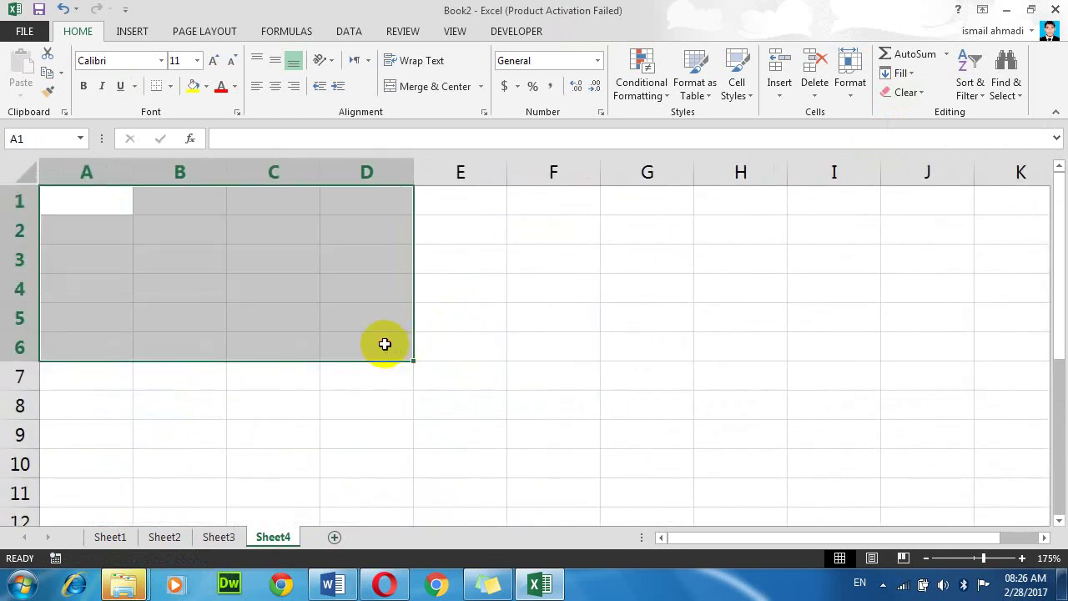
pyautogui.write('asad')
pyautogui.hotkey('ctrl', 'Return')
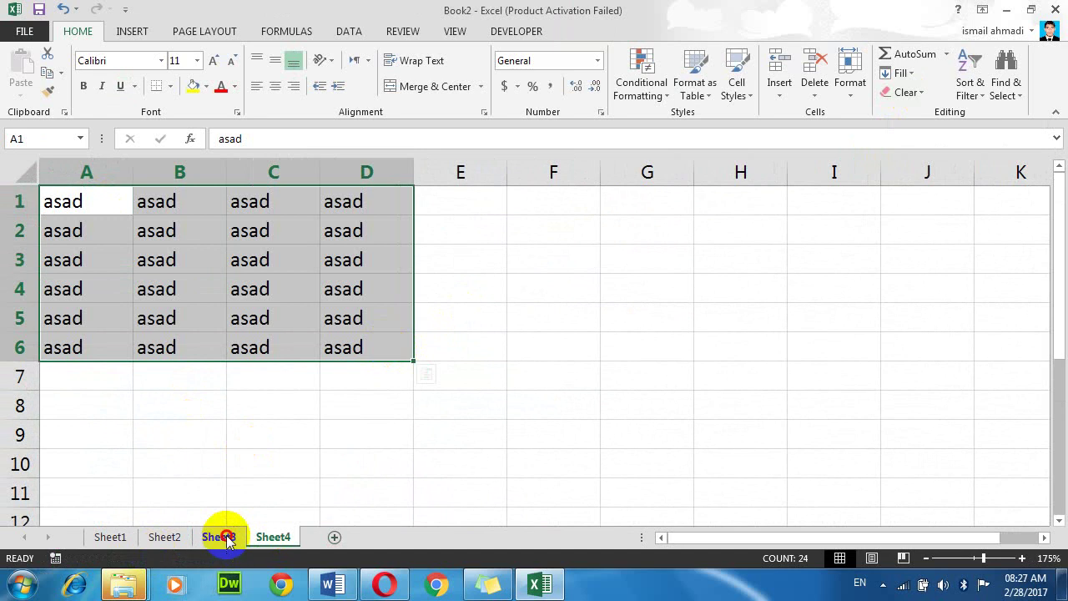
pyautogui.click(218, 537)
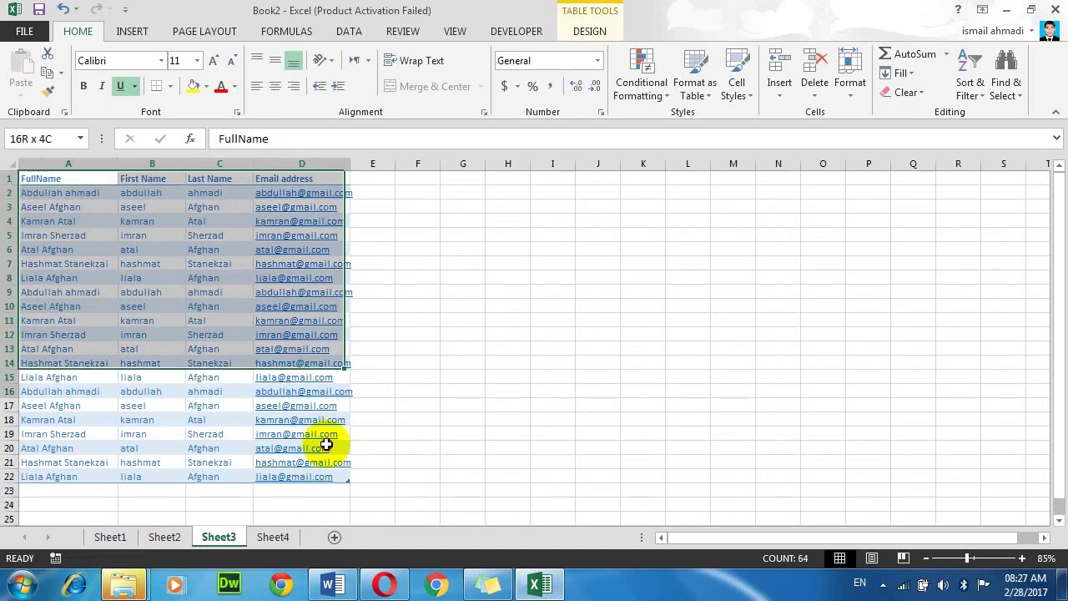
# Apply Clear All to table A1:D22, then undo it to restore the table
pyautogui.moveTo(38, 176); pyautogui.dragTo(338, 474)
pyautogui.click(910, 92)
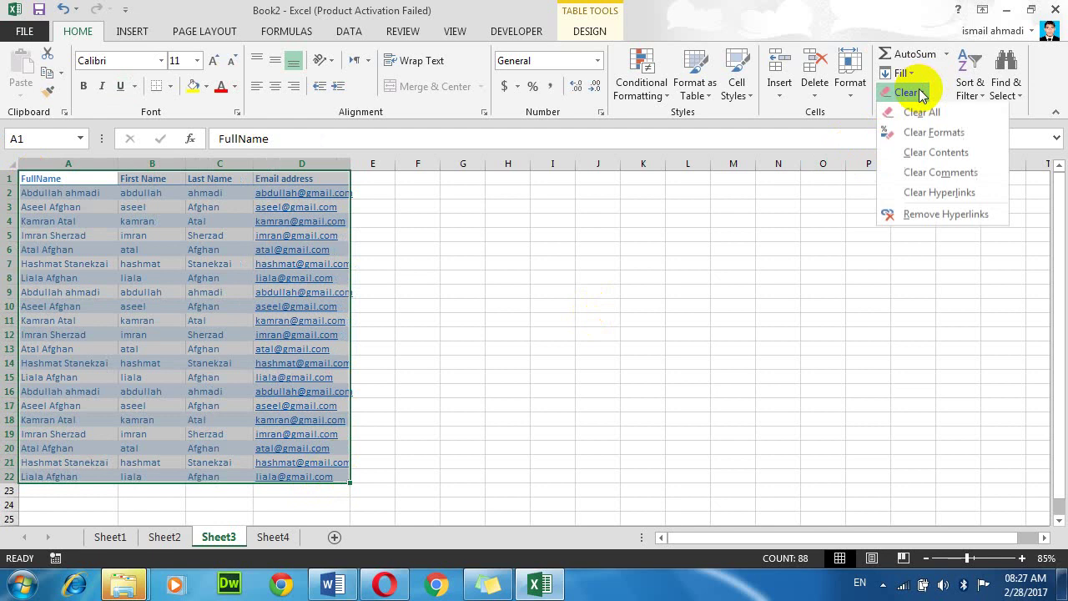
pyautogui.click(922, 113)
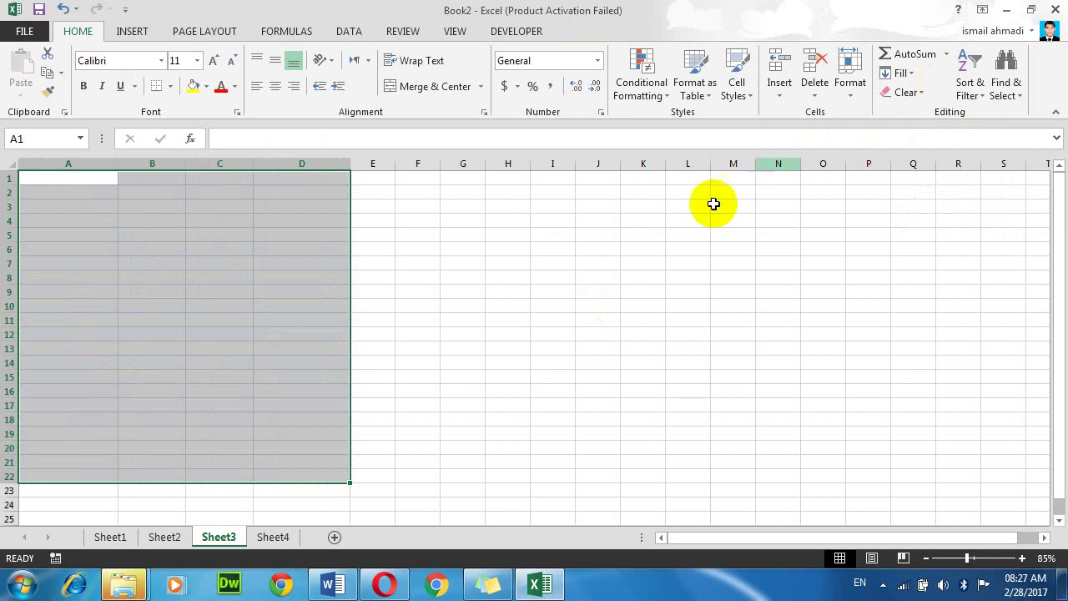
pyautogui.hotkey('ctrl', 'z')
# Apply Clear Formats to the table, leaving plain unbanded text
pyautogui.click(904, 94)
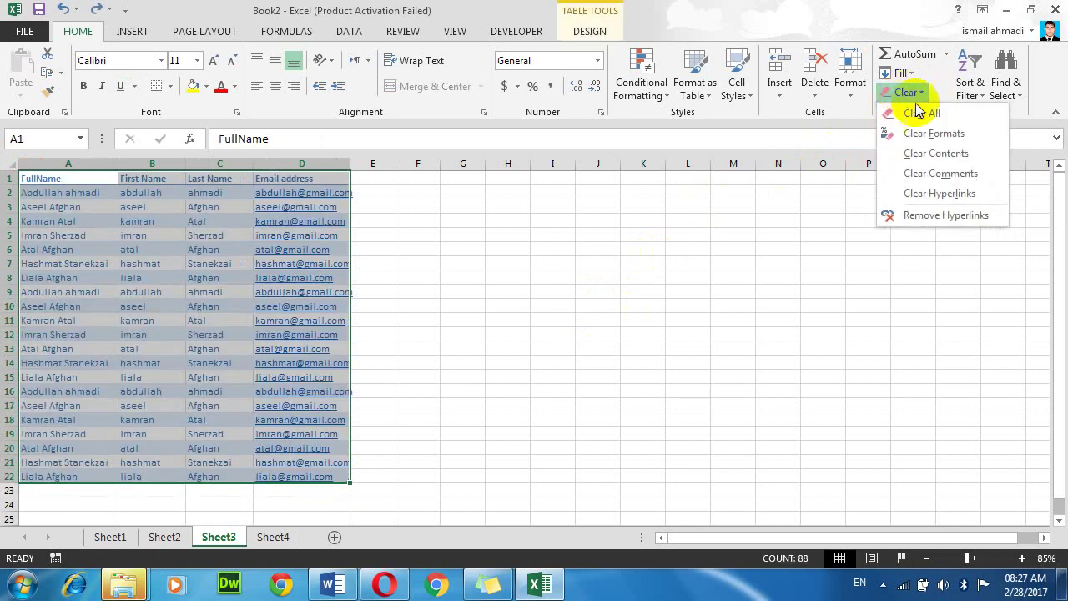
pyautogui.click(936, 136)
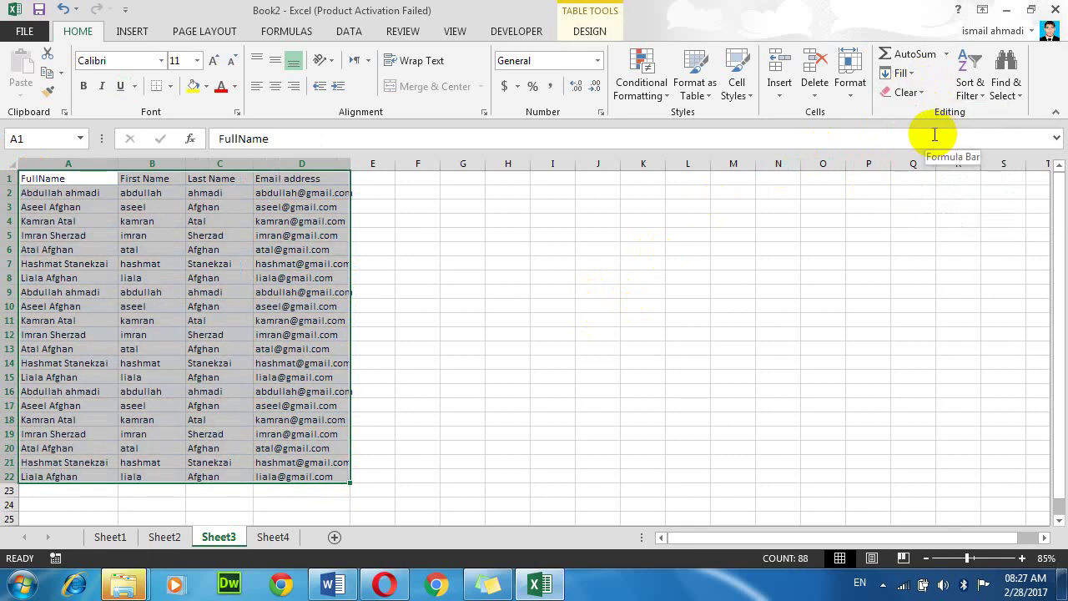
pyautogui.click(720, 277)
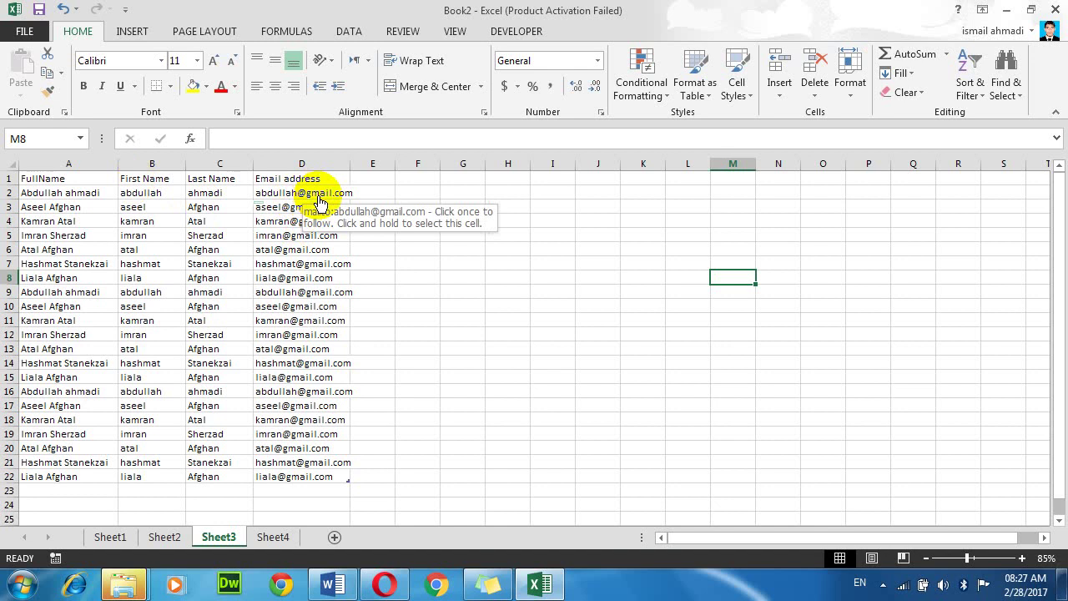
# Clear the contents of A1:D22 and undo, twice, restoring the formatted table
pyautogui.click(76, 172)
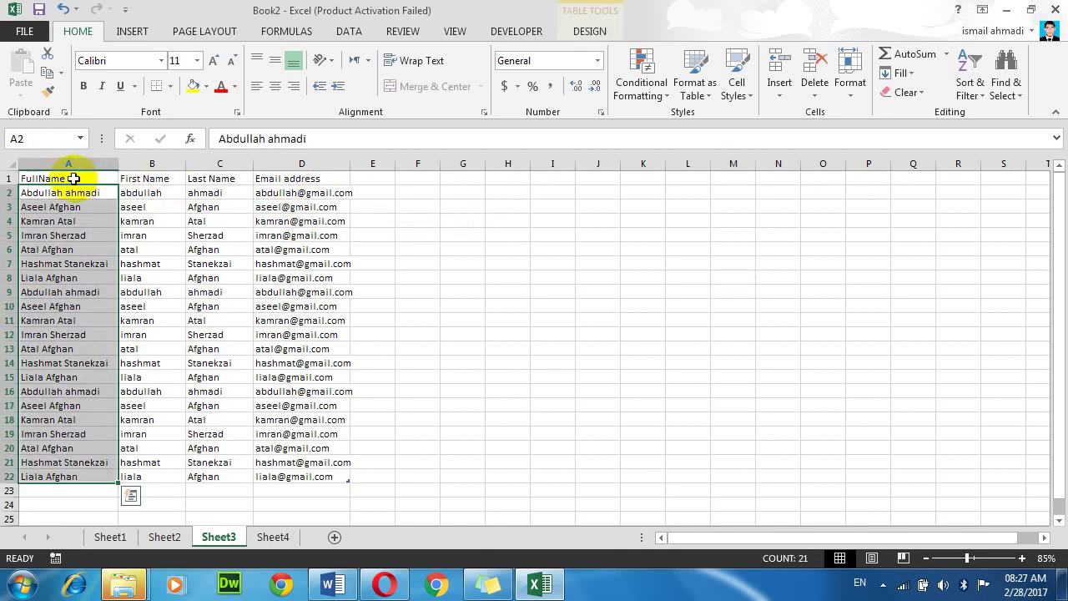
pyautogui.click(76, 178)
pyautogui.moveTo(115, 202); pyautogui.dragTo(341, 478)
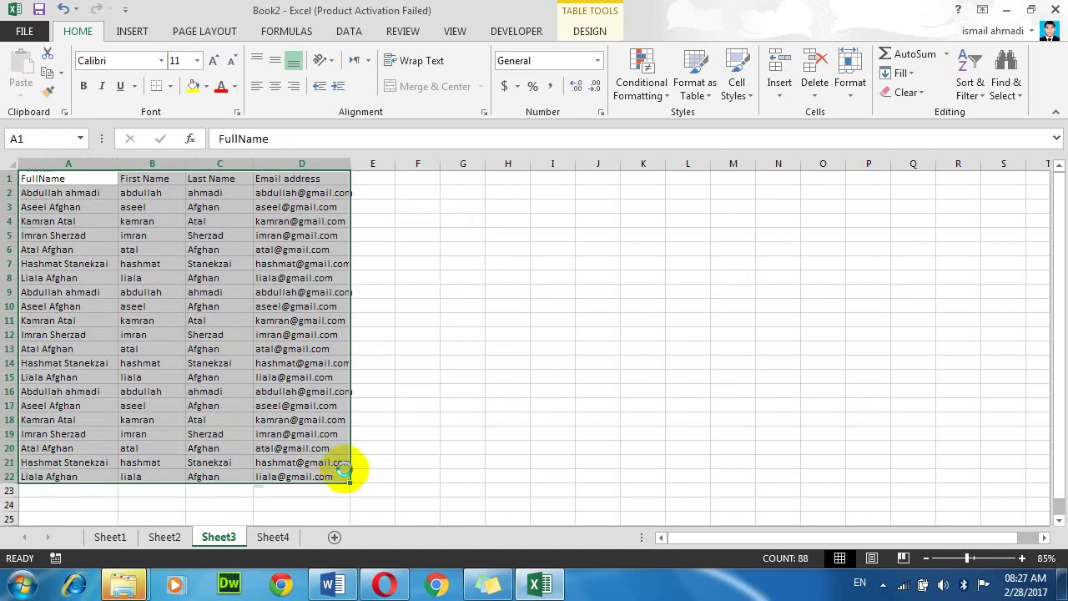
pyautogui.click(907, 93)
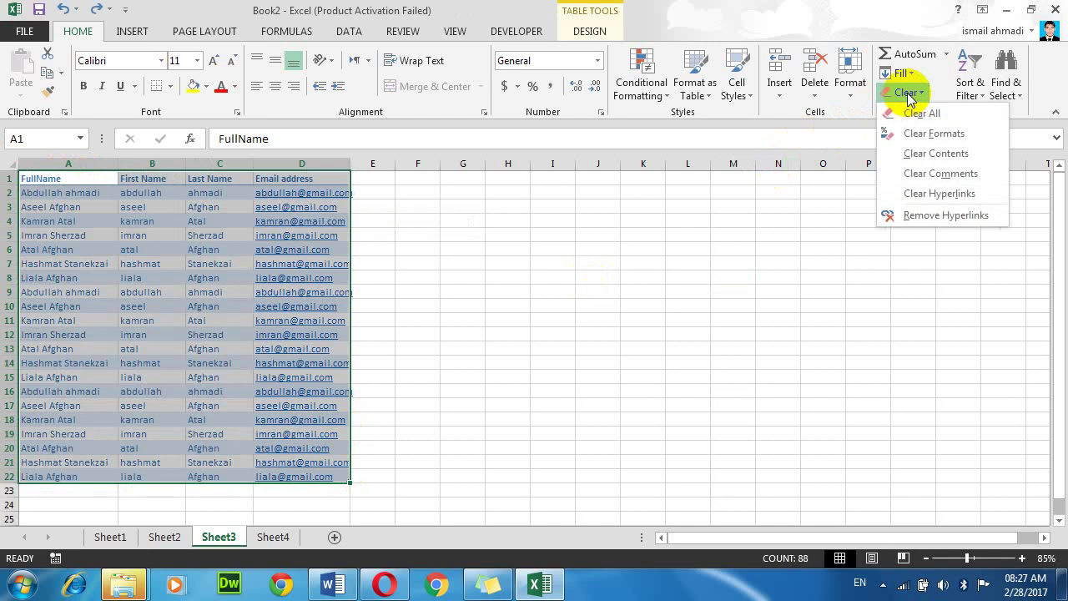
pyautogui.click(948, 159)
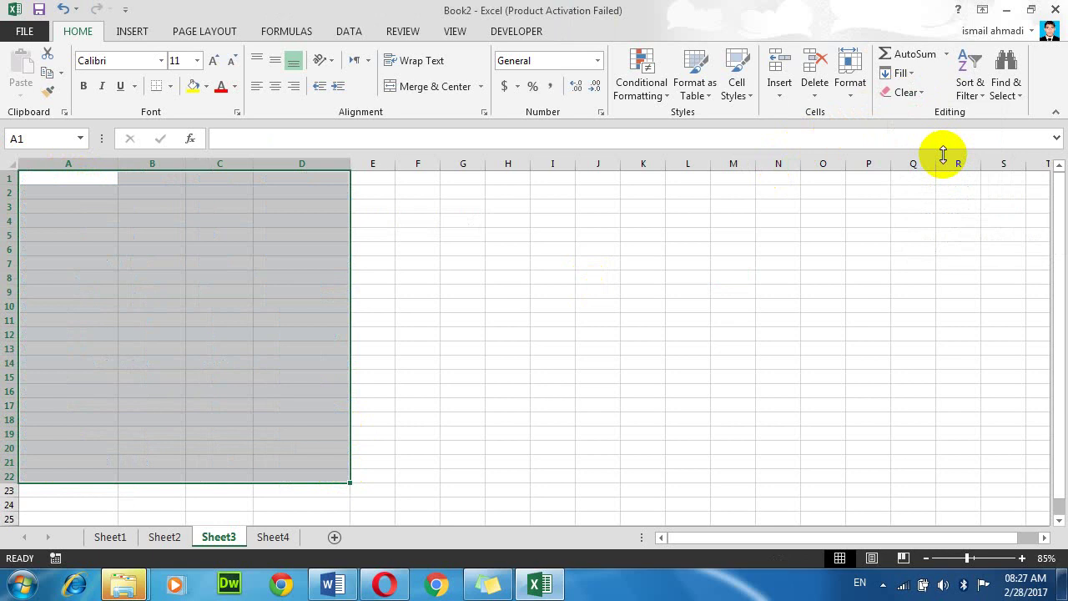
pyautogui.hotkey('ctrl', 'z')
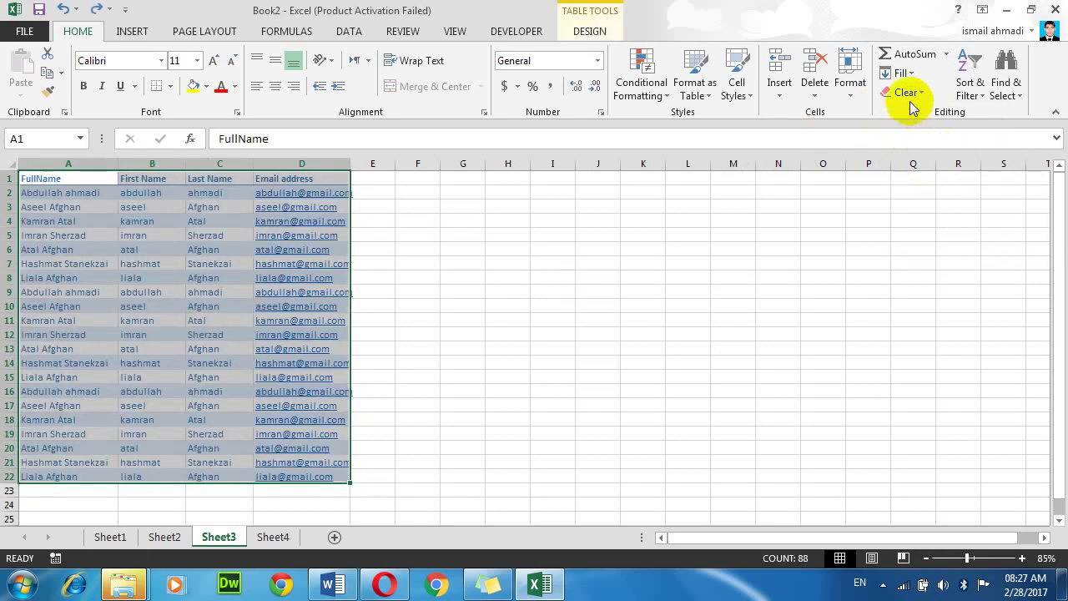
pyautogui.click(908, 93)
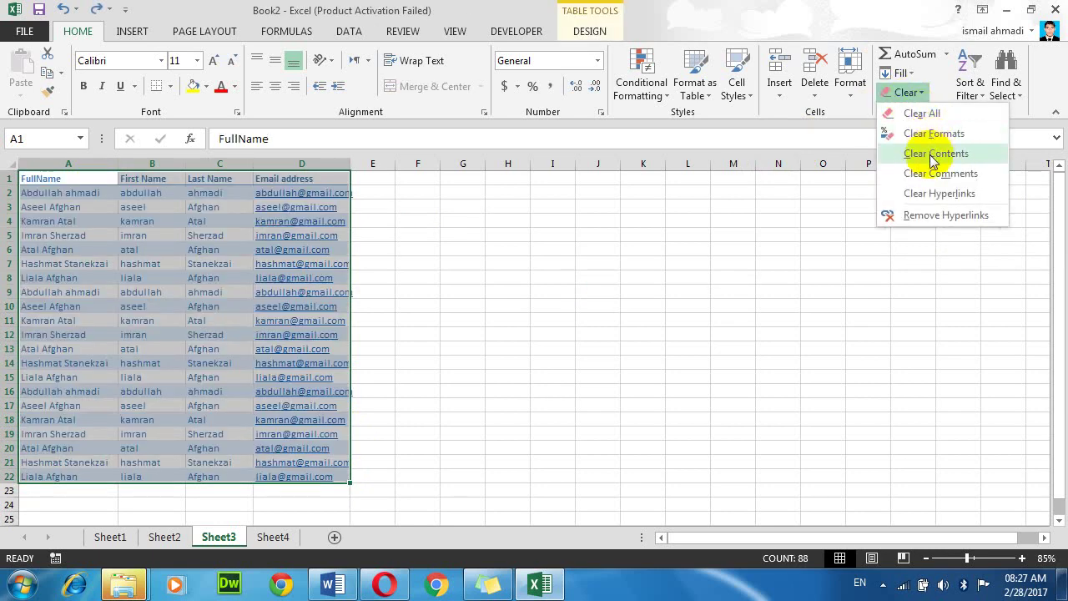
pyautogui.press('Escape')
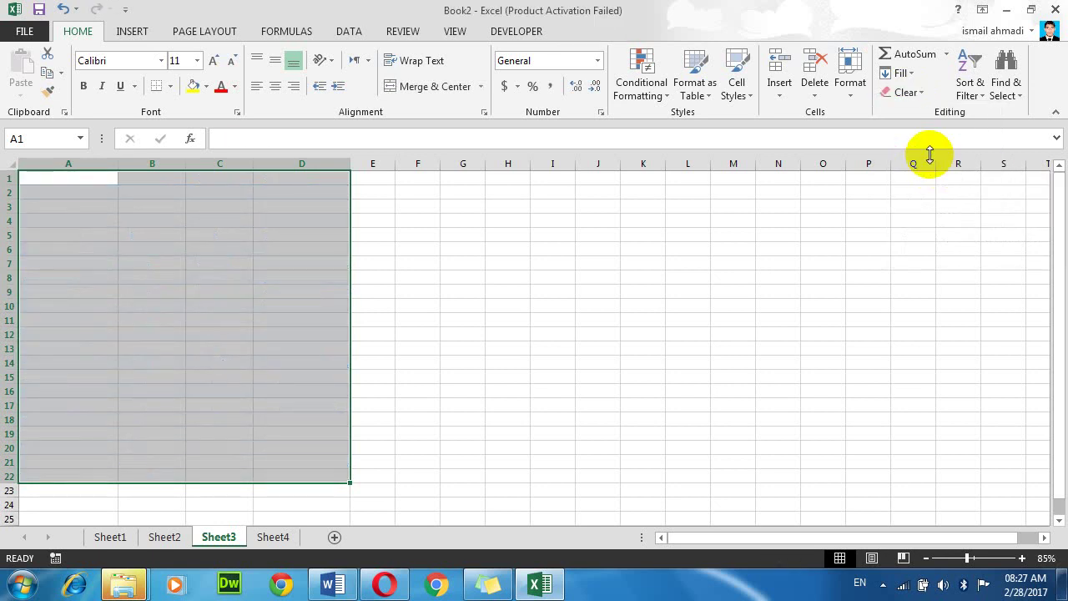
pyautogui.hotkey('ctrl', 'z')
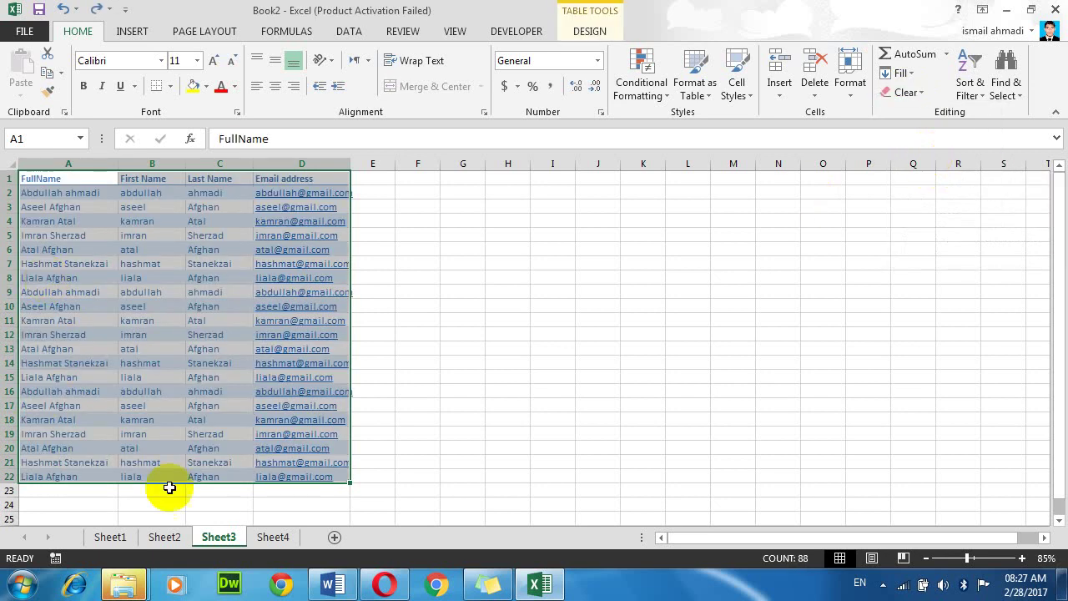
# Fill A1:D22 green, then clear its contents and undo, keeping the text
pyautogui.click(206, 86)
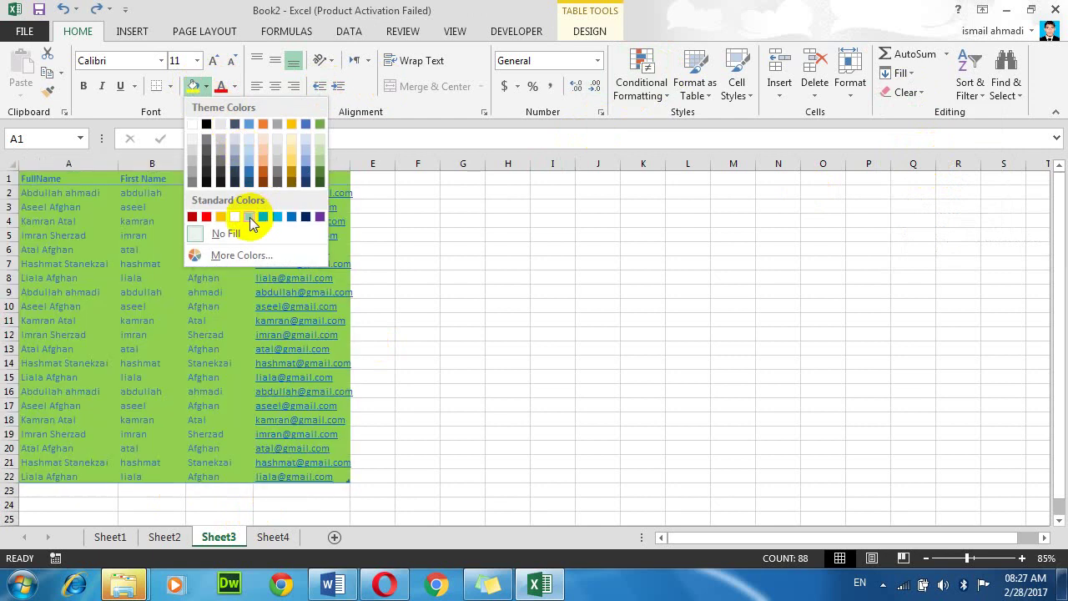
pyautogui.click(277, 216)
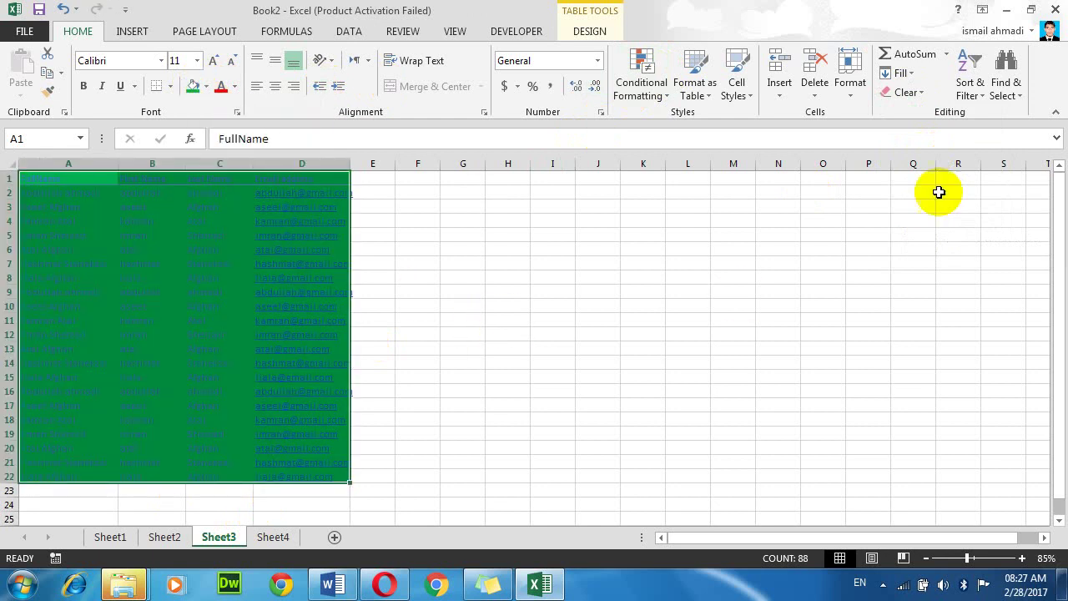
pyautogui.click(912, 99)
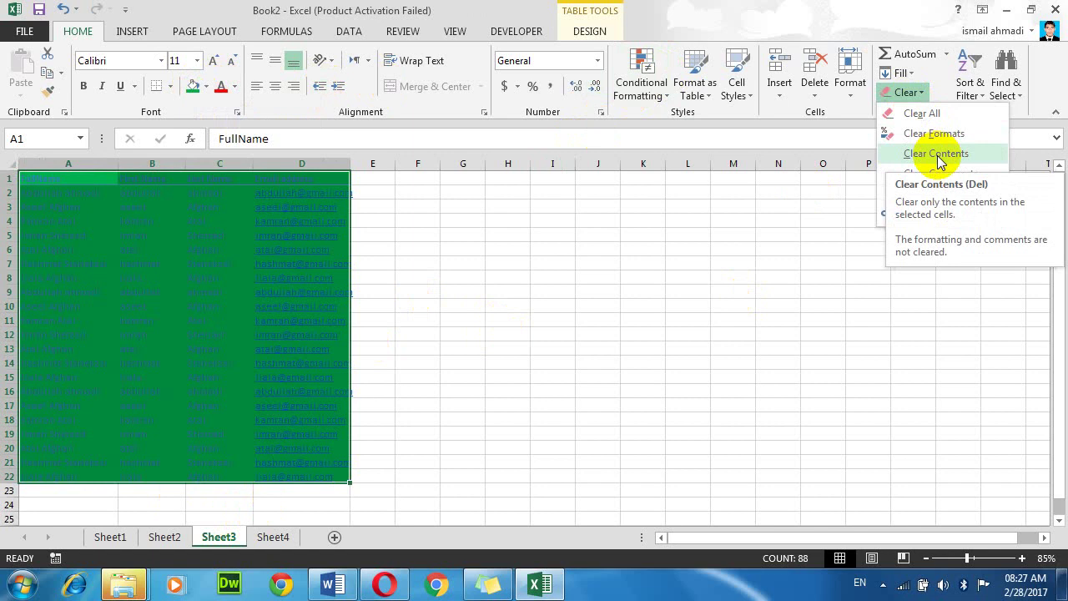
pyautogui.click(937, 154)
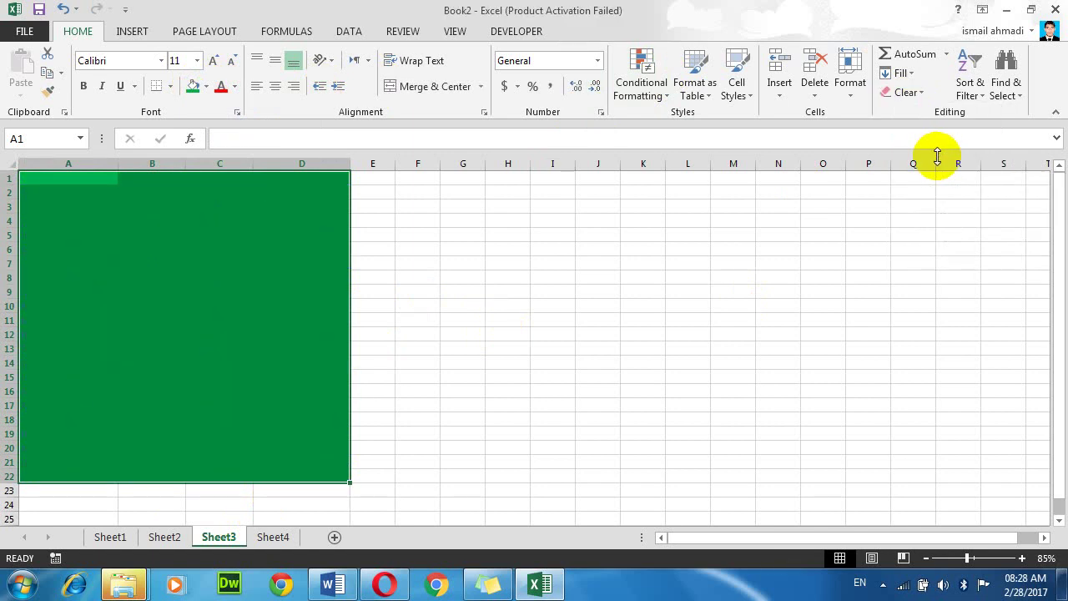
pyautogui.hotkey('ctrl', 'z')
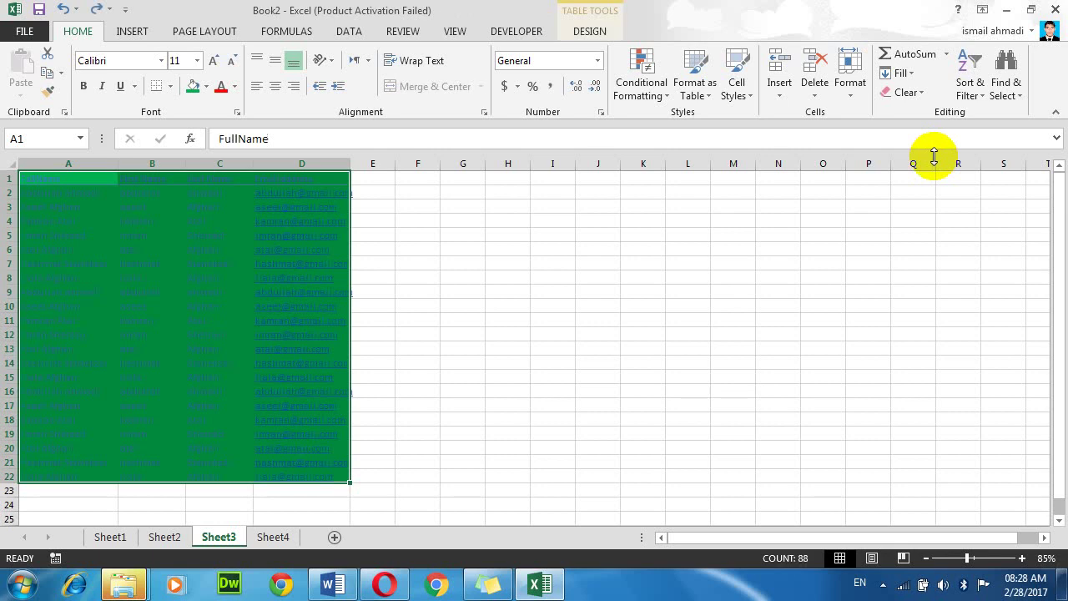
pyautogui.click(907, 92)
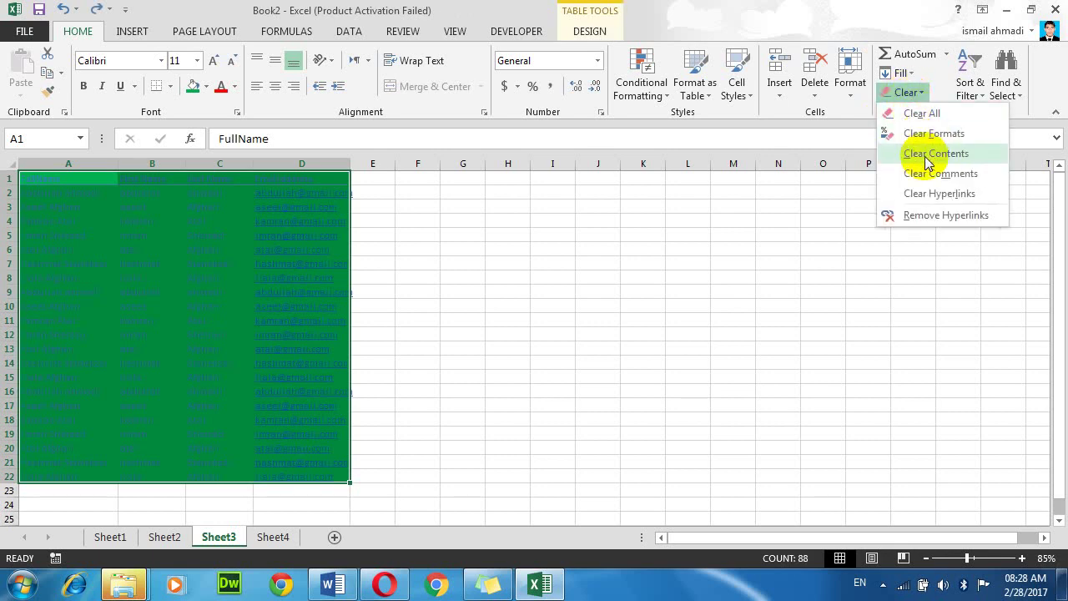
# Add comments 'asdsad' to cell A5 and 'asdas' to cell A8
pyautogui.click(349, 325)
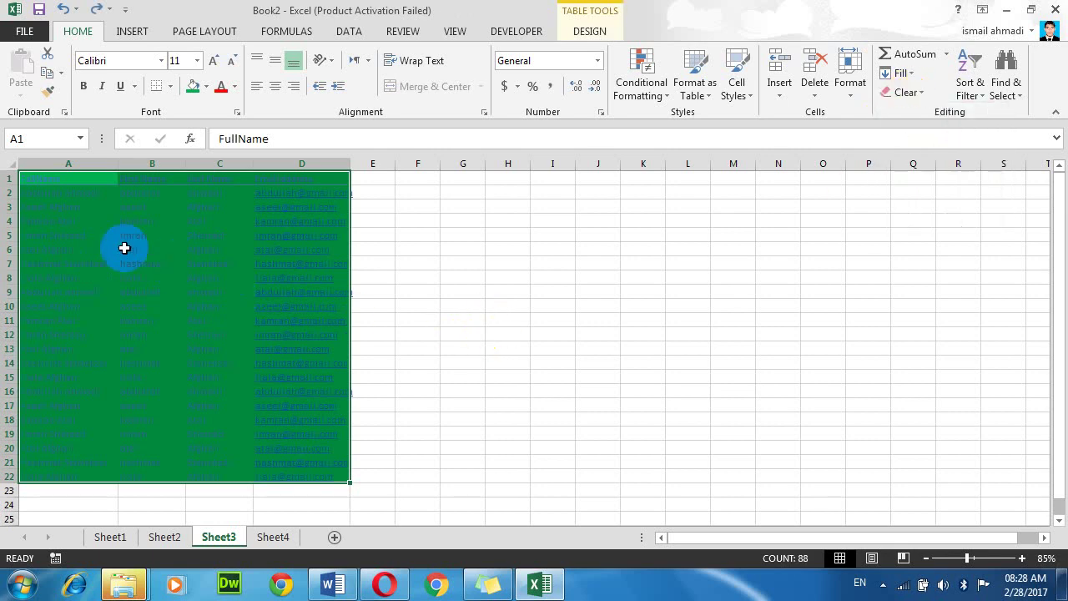
pyautogui.click(81, 246)
pyautogui.rightClick(71, 237)
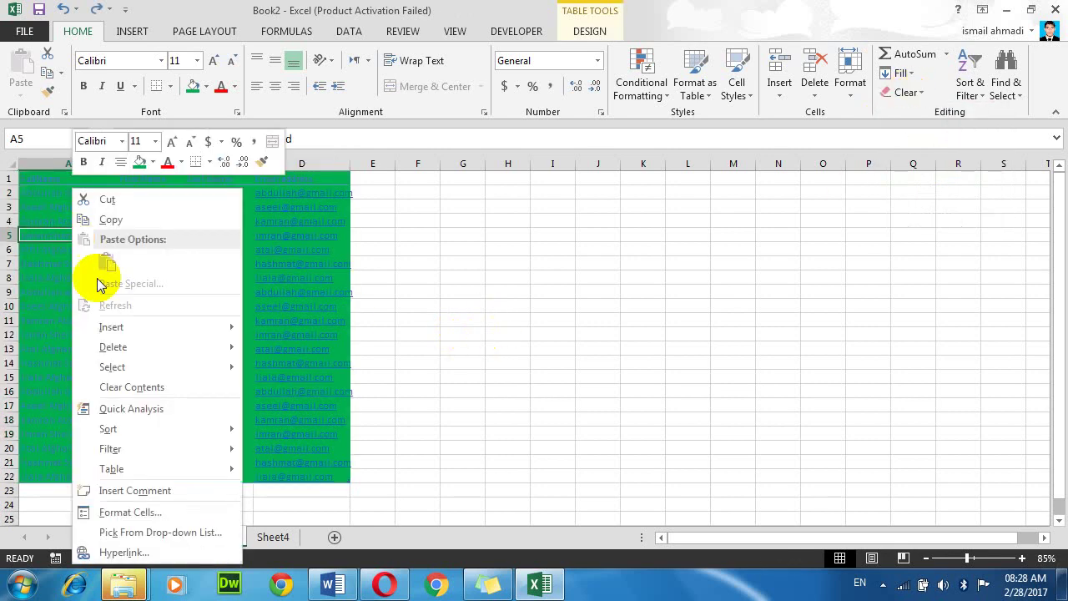
pyautogui.click(125, 490)
pyautogui.write('asdsad')
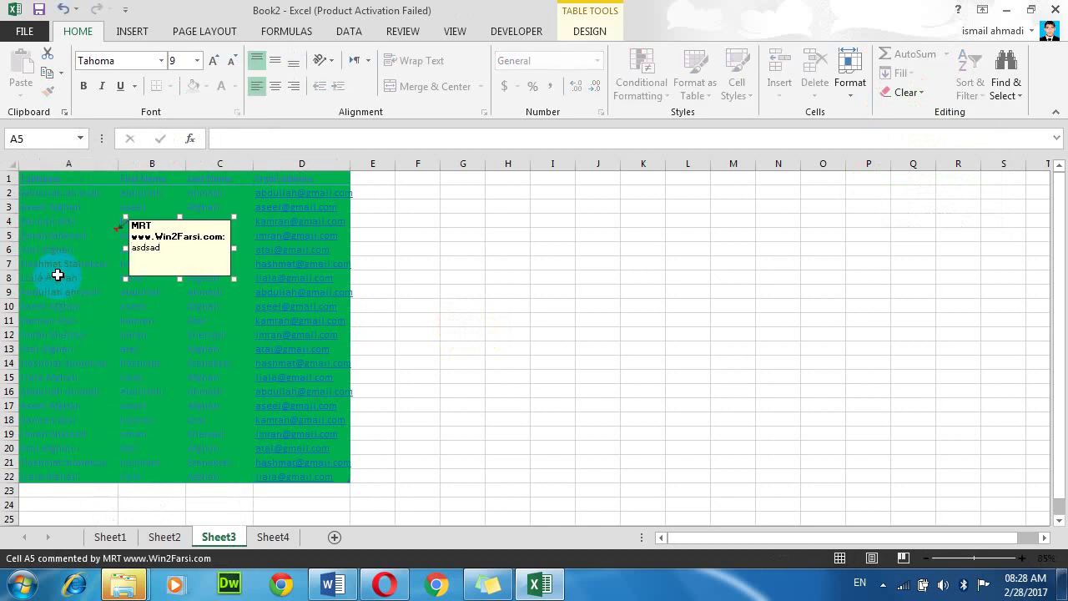
pyautogui.rightClick(58, 275)
pyautogui.click(112, 494)
pyautogui.write('asdas')
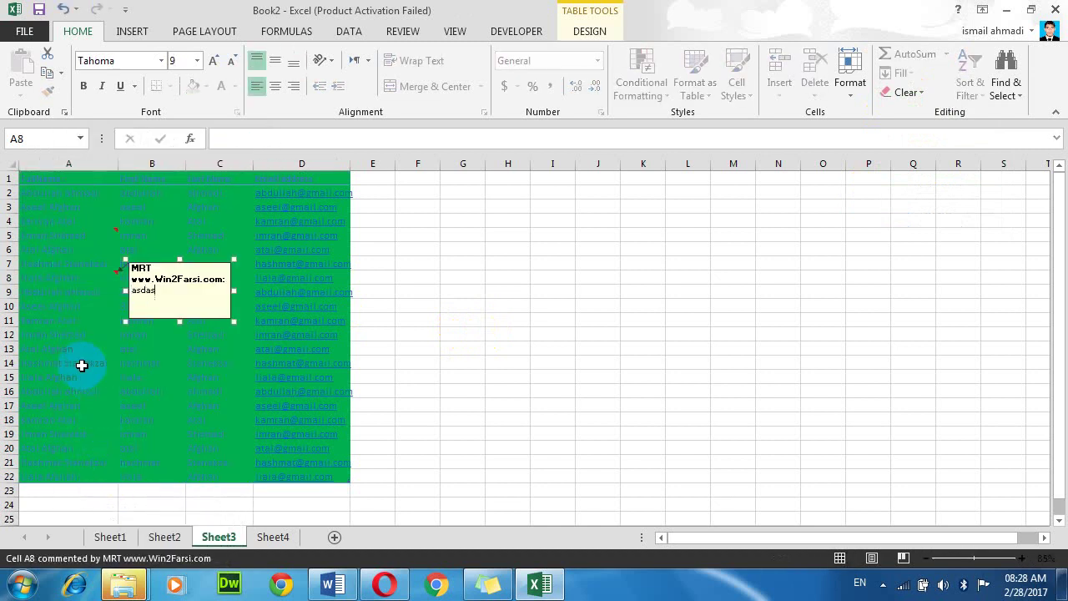
# Add comments to A14 and A17 ('asdasd'), then select table A1:D22
pyautogui.rightClick(82, 365)
pyautogui.click(130, 484)
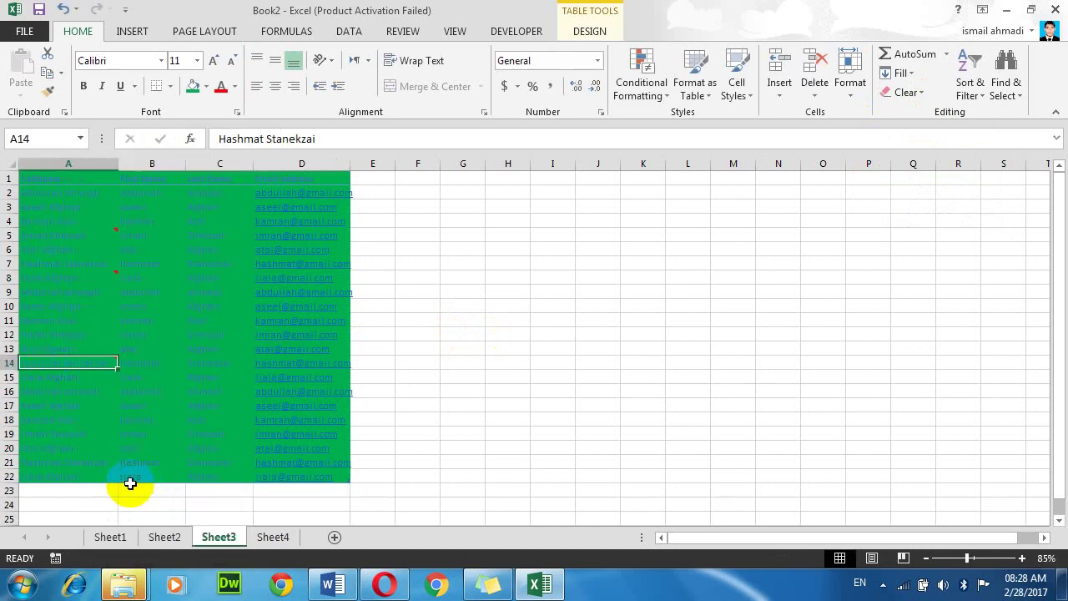
pyautogui.rightClick(64, 406)
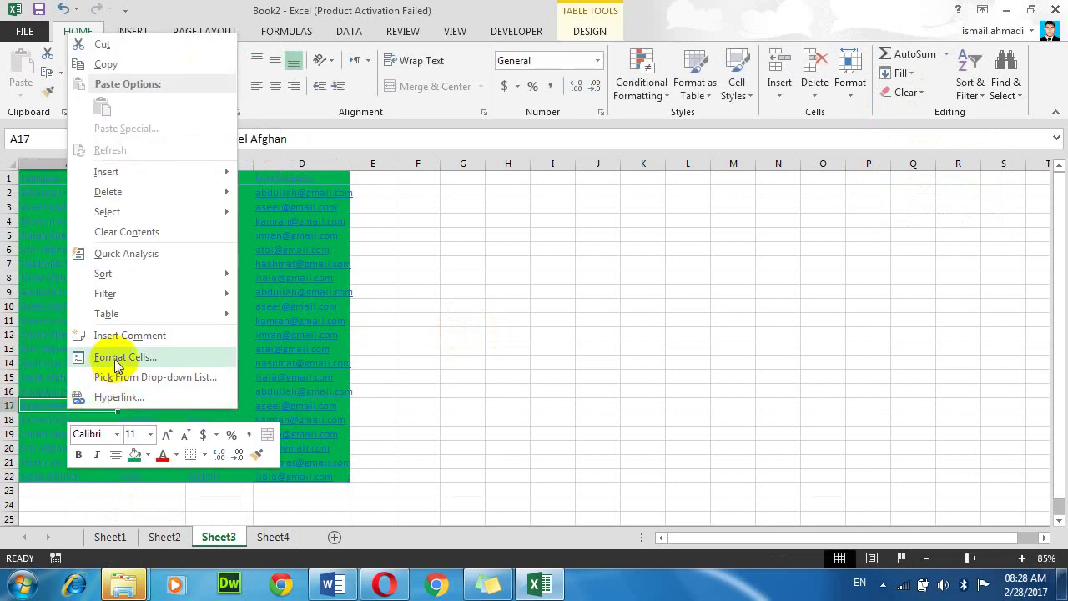
pyautogui.click(120, 335)
pyautogui.write('asdasd')
pyautogui.click(507, 377)
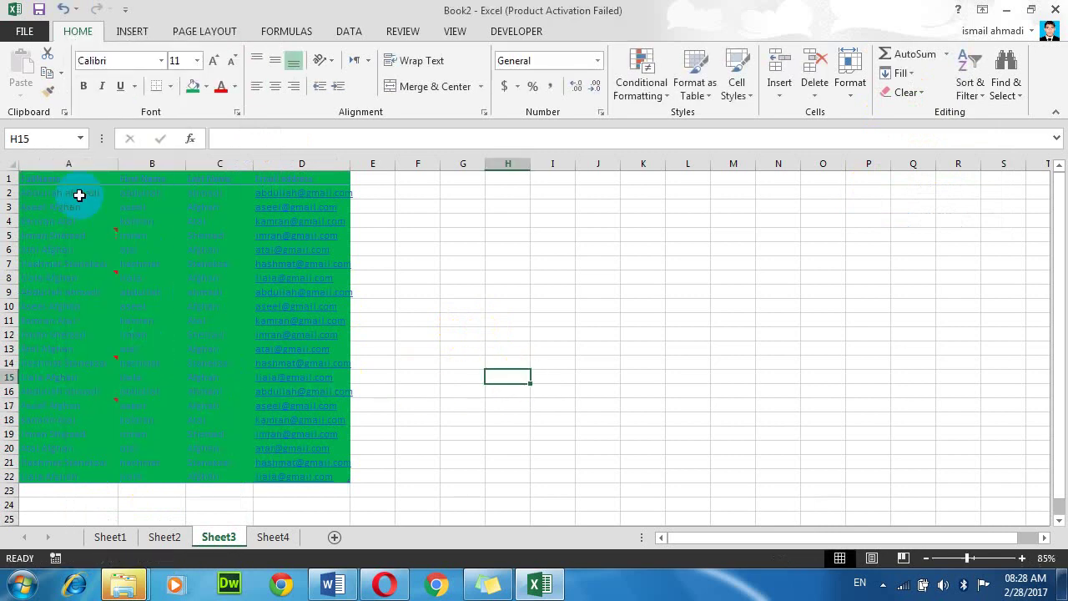
pyautogui.moveTo(63, 184); pyautogui.dragTo(312, 477)
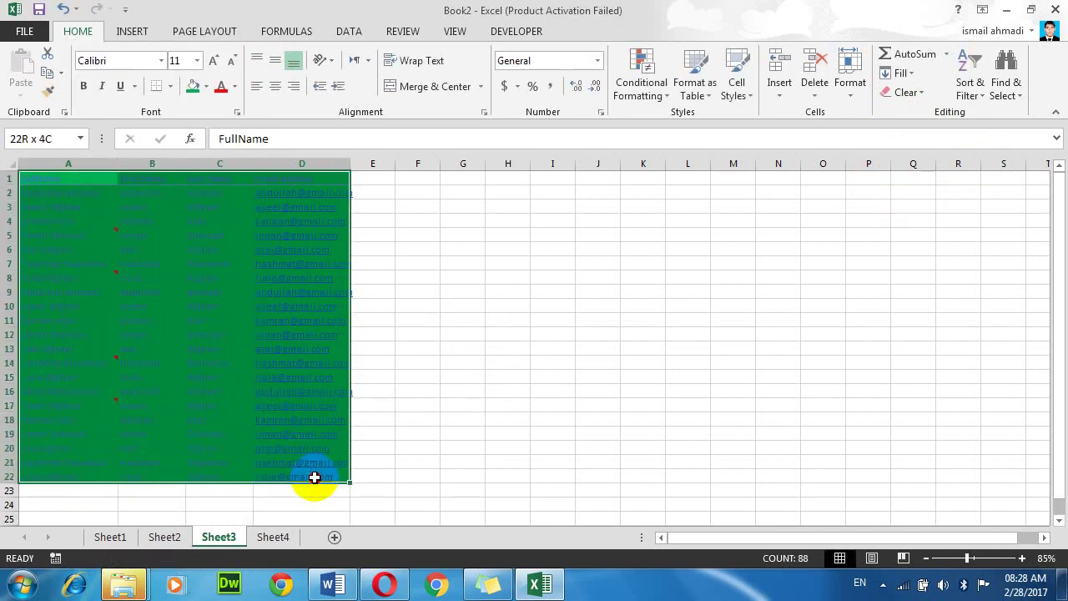
# Clear all comments from the selected table
pyautogui.click(919, 94)
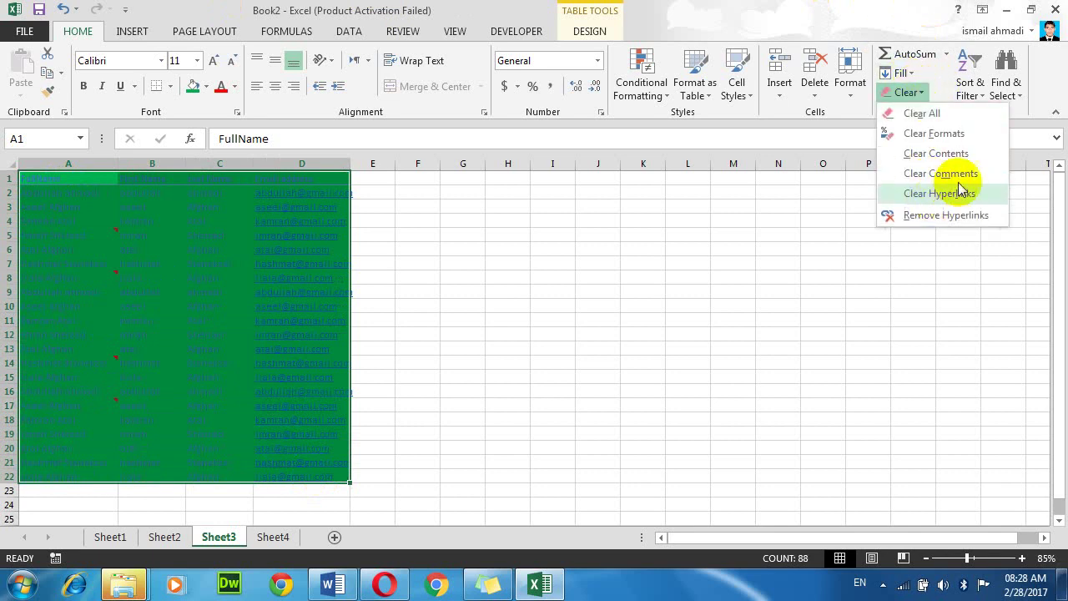
pyautogui.click(962, 175)
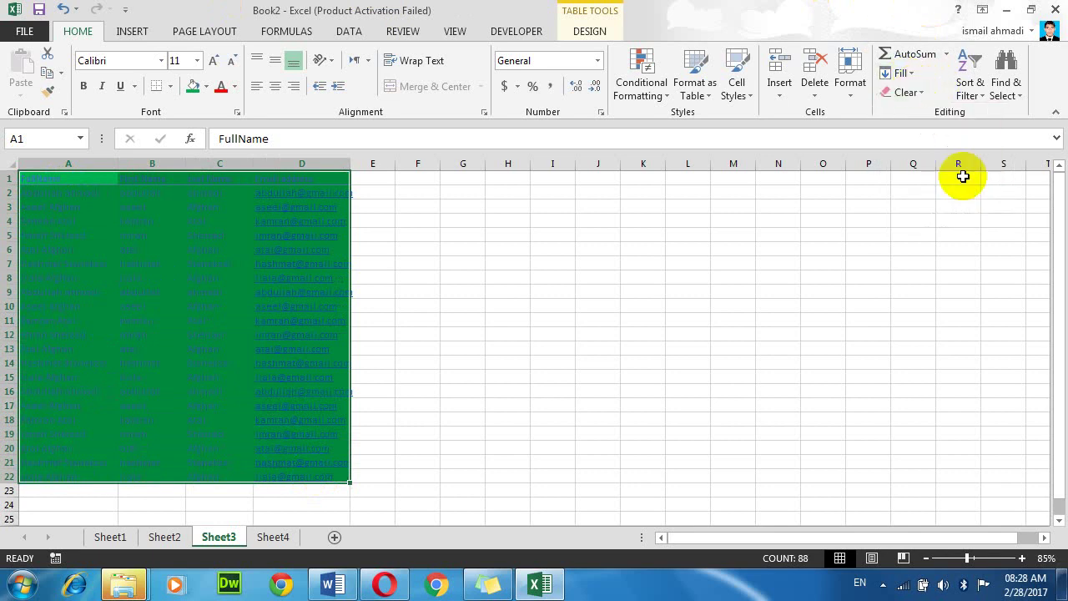
pyautogui.click(908, 93)
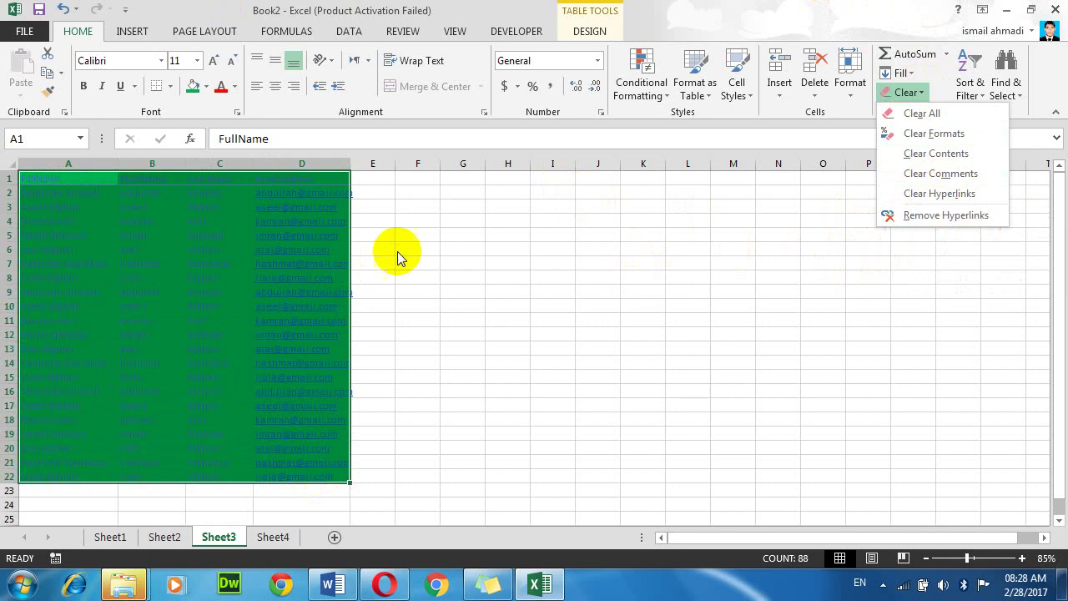
pyautogui.click(319, 220)
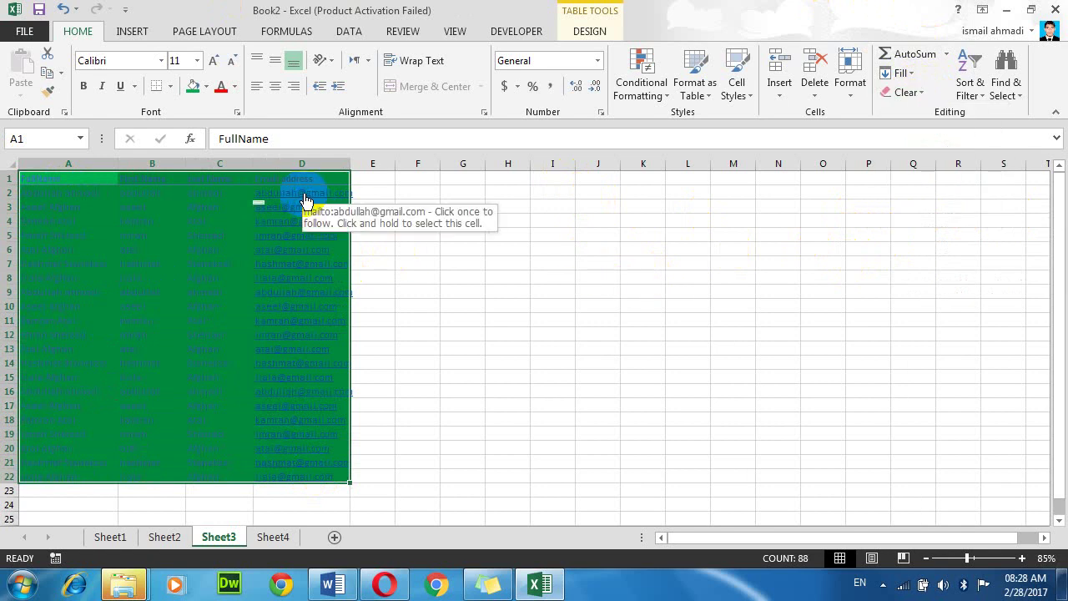
pyautogui.click(584, 214)
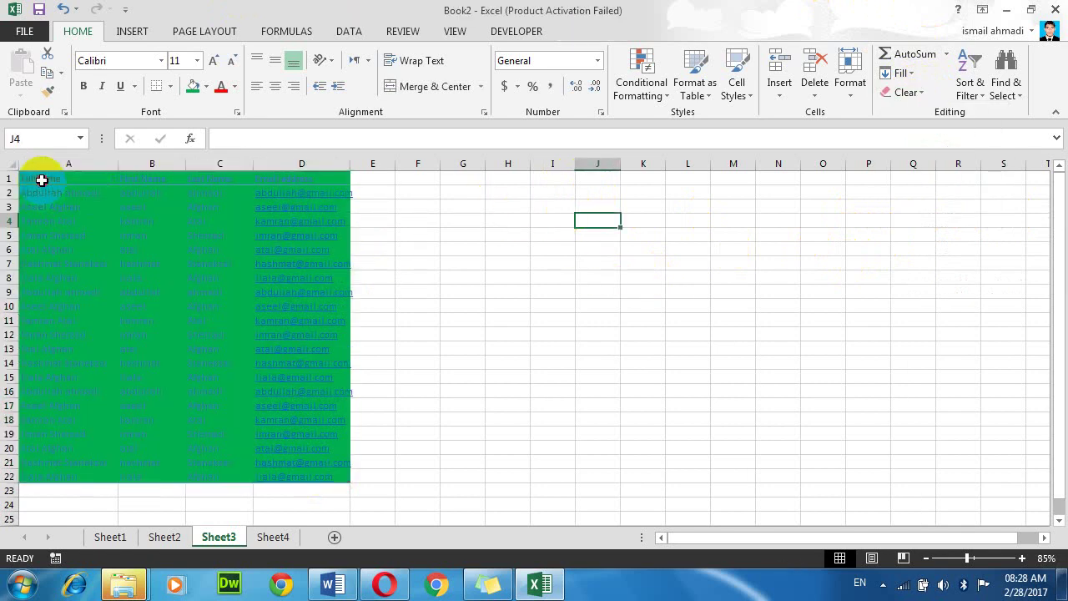
# Reselect A1:D22 and apply Clear Hyperlinks to the table
pyautogui.moveTo(41, 178)
pyautogui.mouseDown()
pyautogui.moveTo(286, 437)
pyautogui.moveTo(319, 489)
pyautogui.mouseUp()
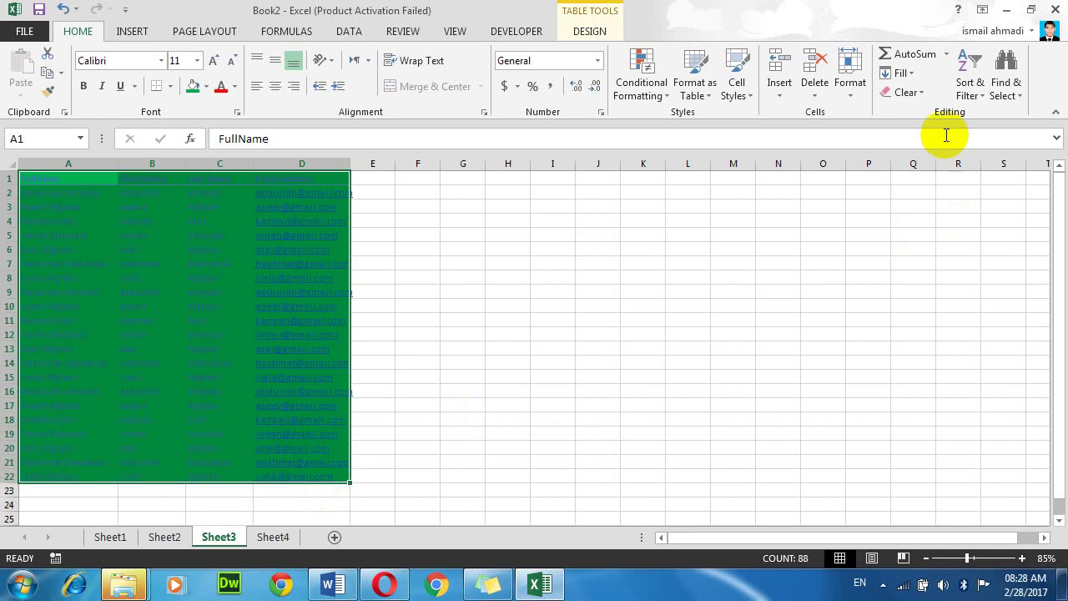
pyautogui.click(922, 93)
pyautogui.click(943, 193)
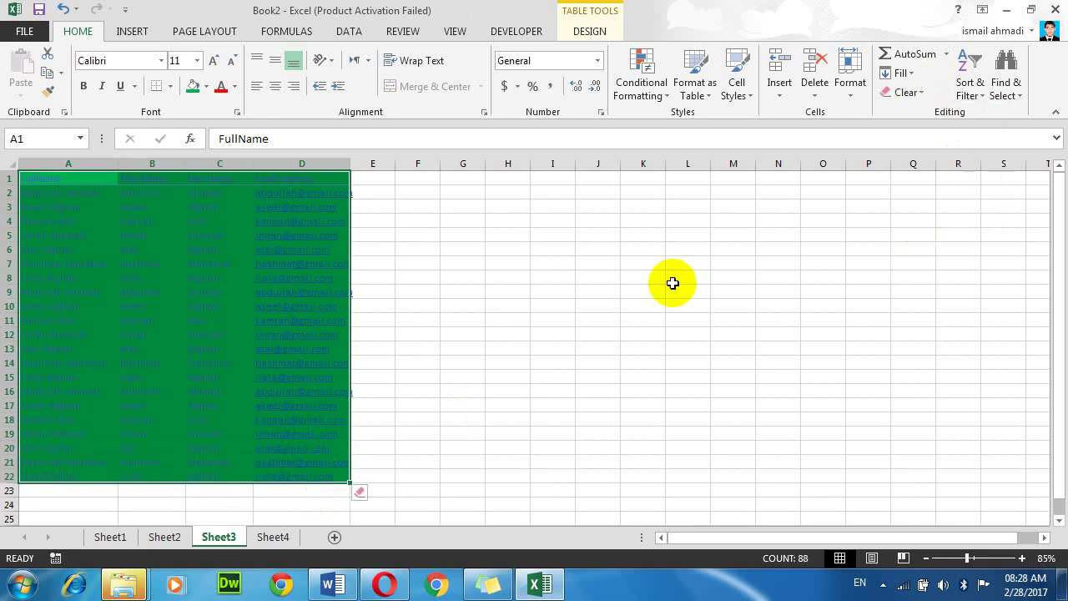
pyautogui.click(567, 315)
pyautogui.click(513, 262)
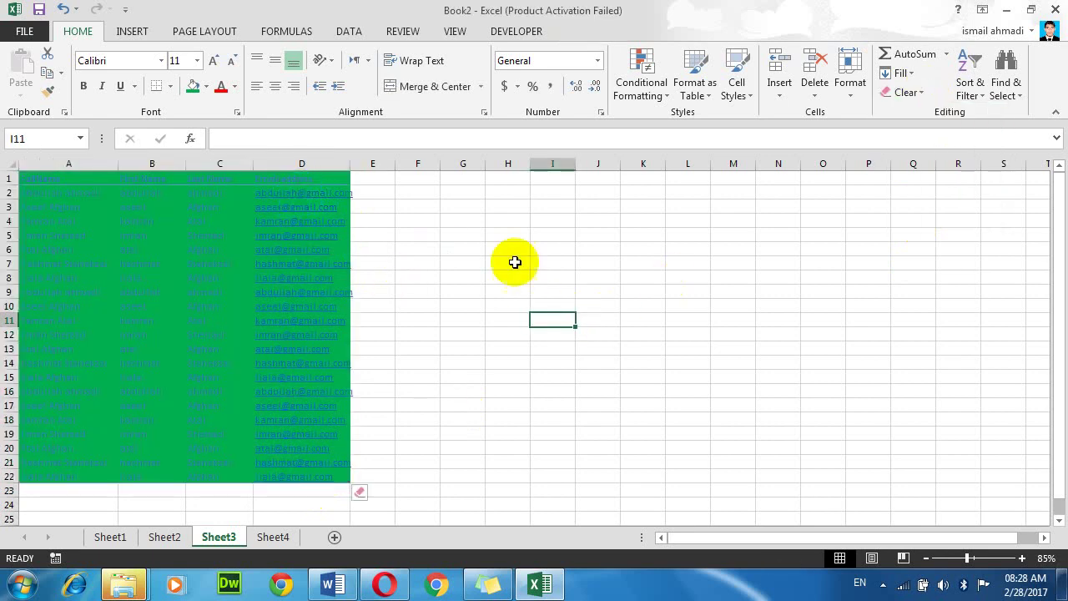
# Apply Remove Hyperlinks to the whole table, stripping the email column's links and formatting
pyautogui.click(299, 194)
pyautogui.hotkey('ctrl', 'a')
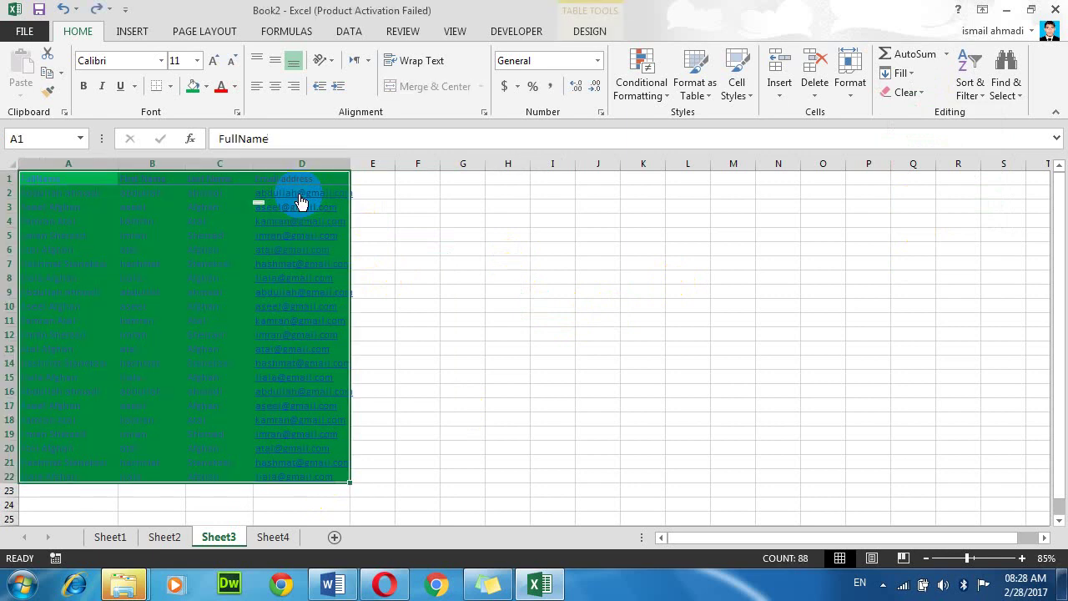
pyautogui.click(909, 93)
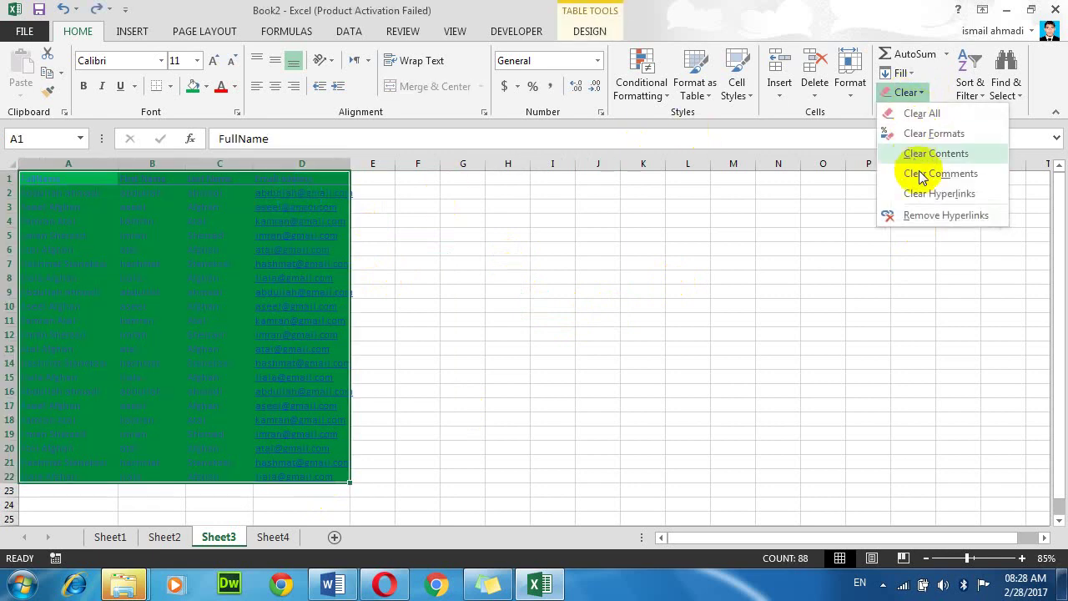
pyautogui.click(928, 216)
pyautogui.click(609, 301)
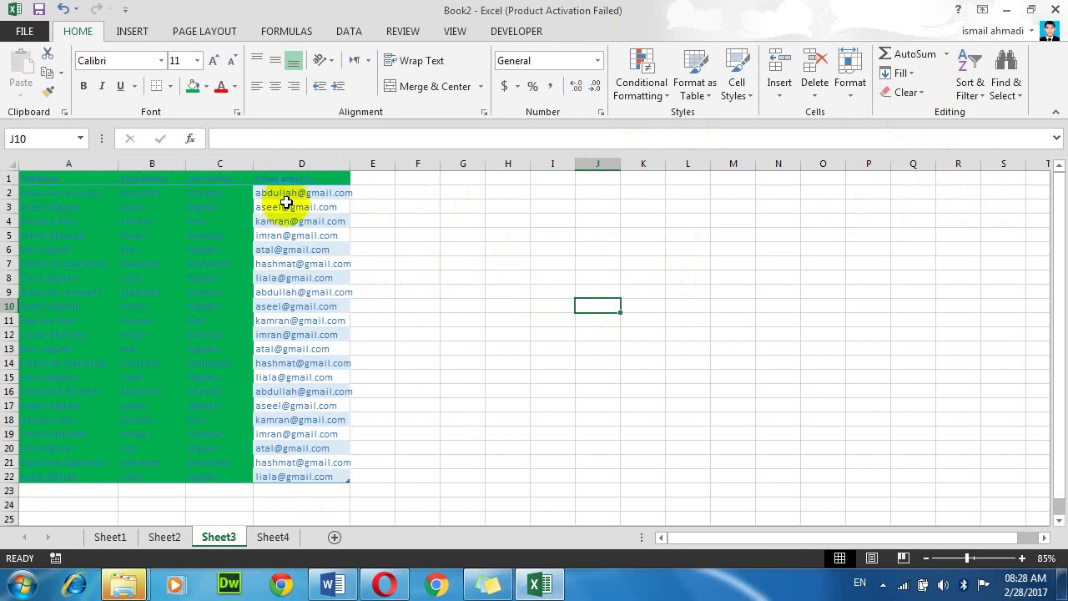
pyautogui.click(465, 215)
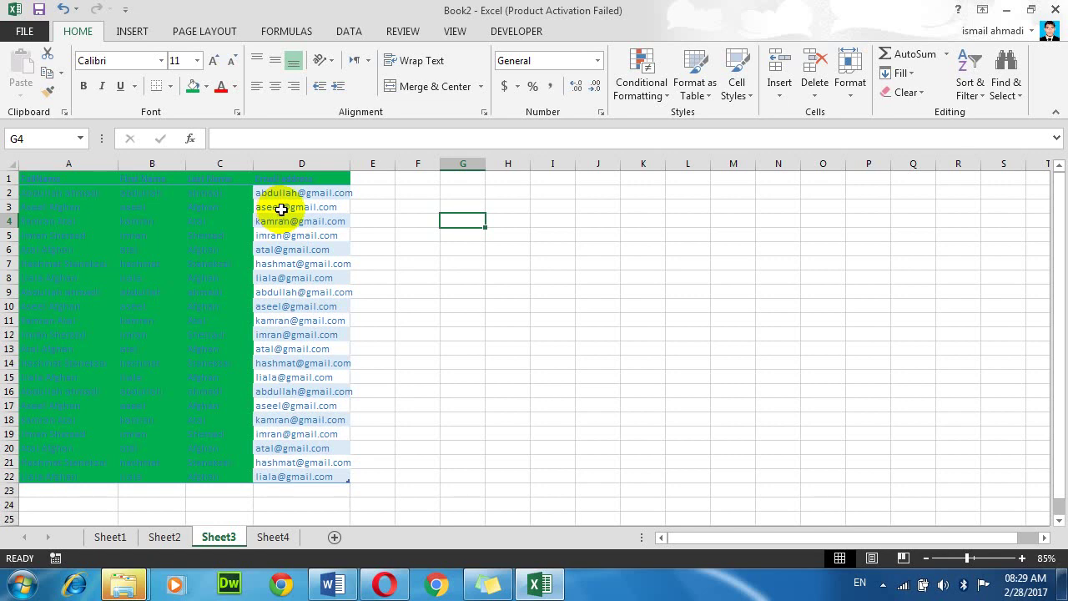
# Look through the Fill and Sort & Filter dropdowns, closing both unused
pyautogui.click(898, 73)
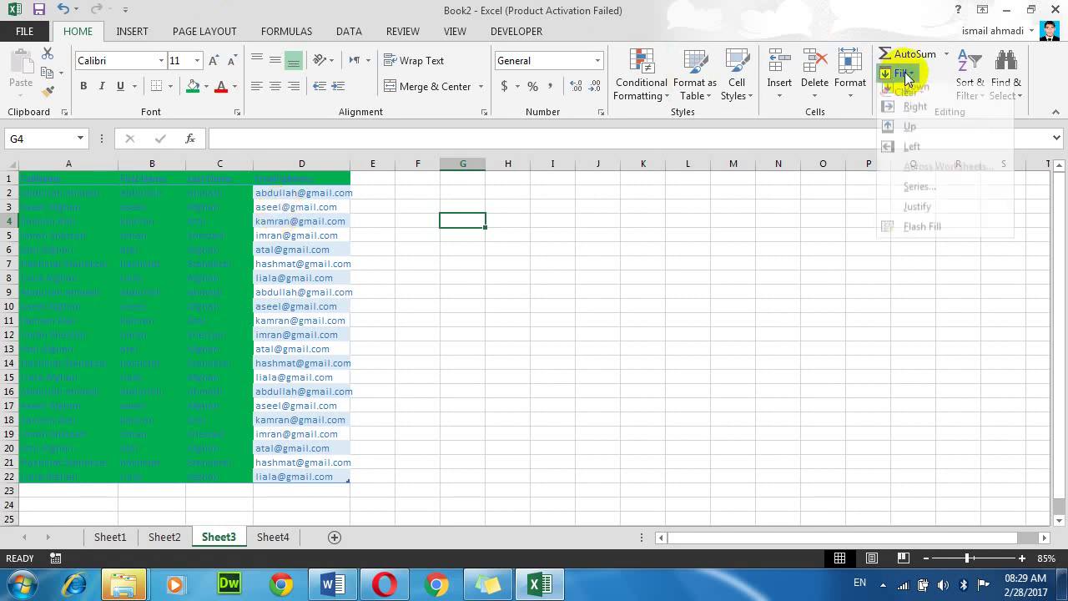
pyautogui.click(822, 170)
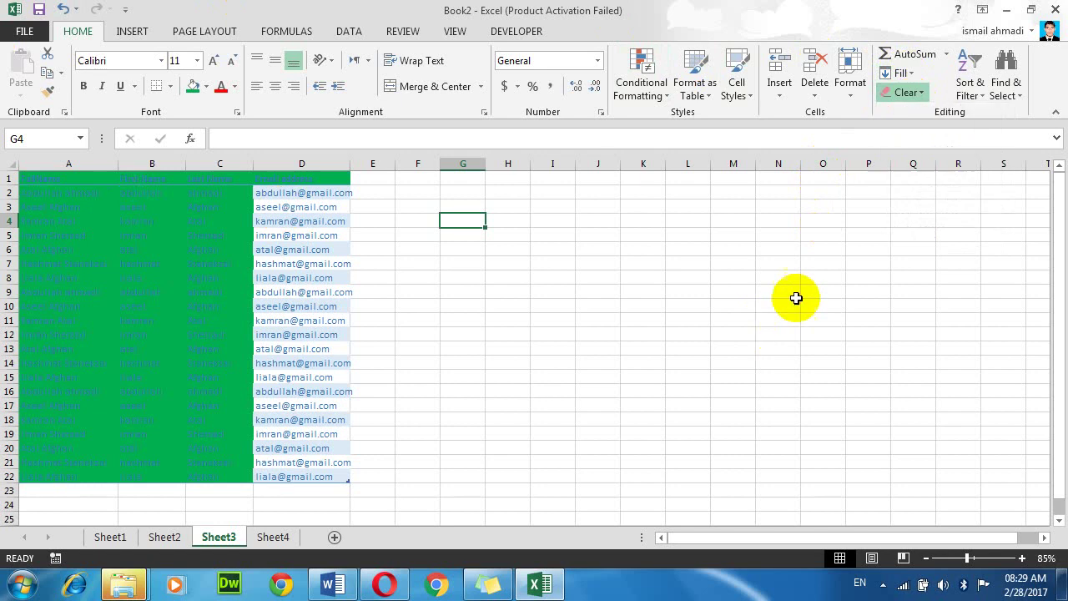
pyautogui.click(977, 93)
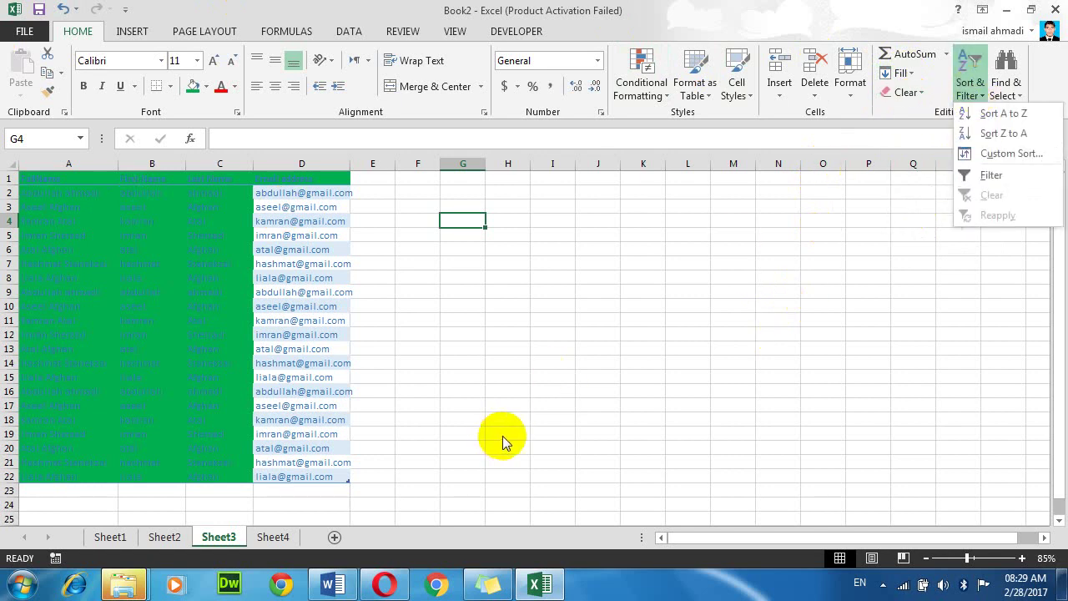
pyautogui.click(527, 409)
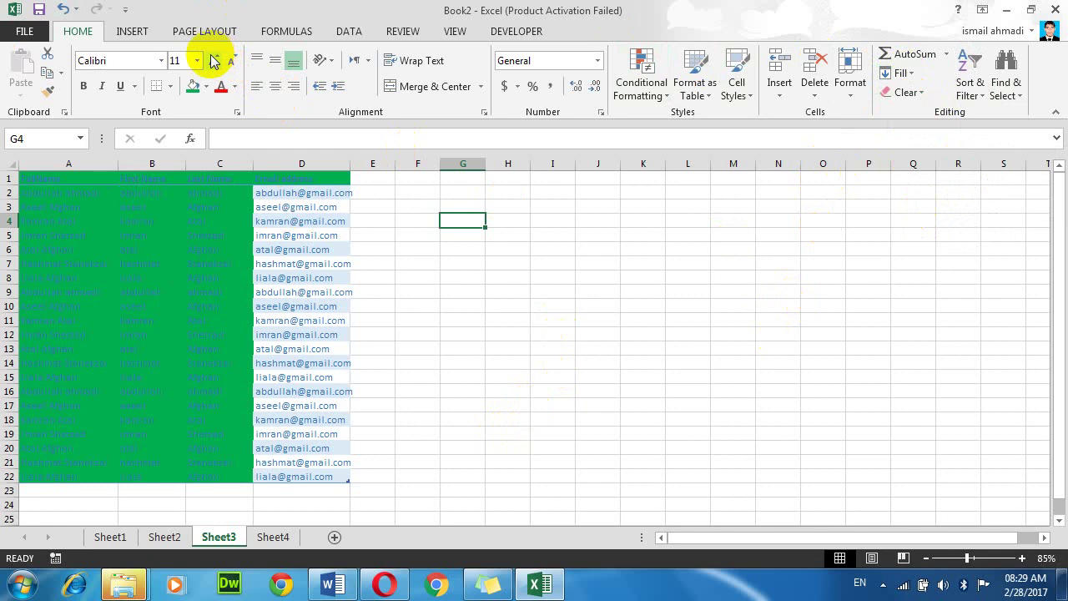
# Clear Hyperlinks from the table A1:D22 on Sheet3, keeping the link formatting
pyautogui.click(280, 272)
pyautogui.click(906, 93)
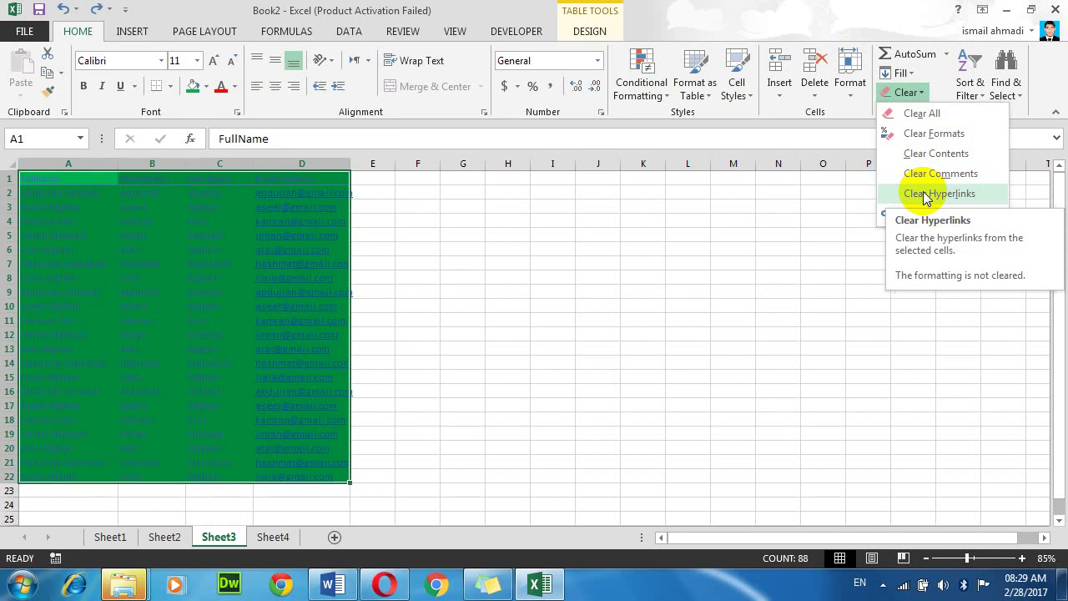
pyautogui.click(926, 198)
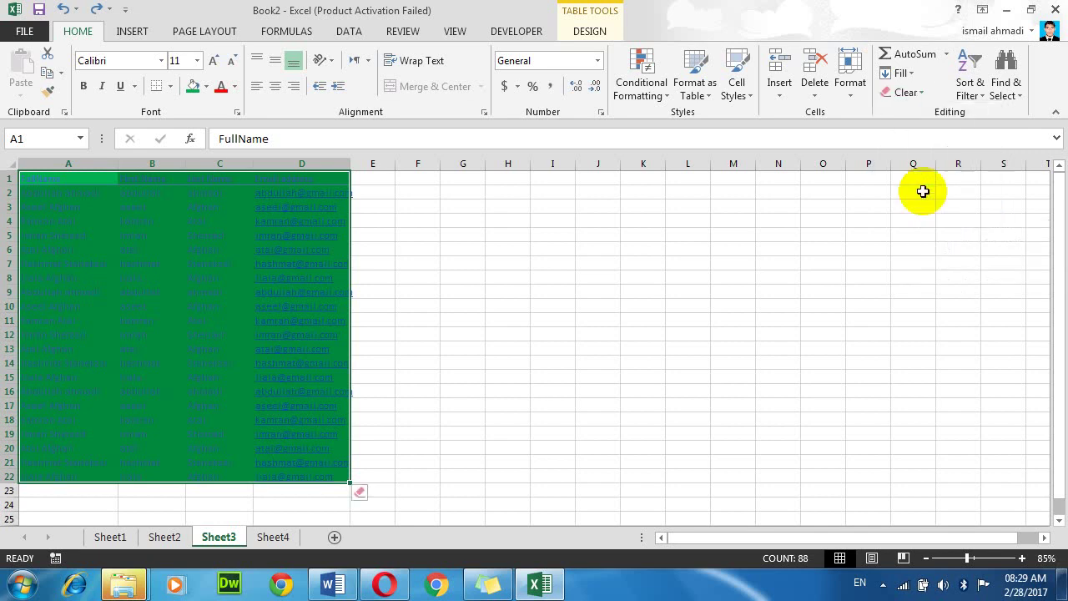
pyautogui.click(643, 306)
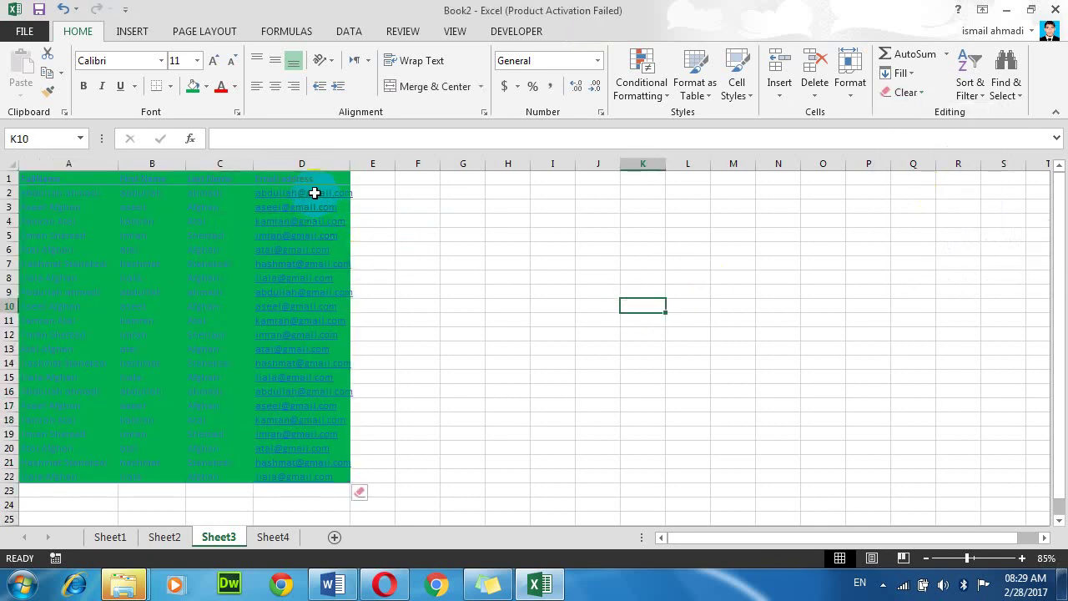
pyautogui.click(584, 407)
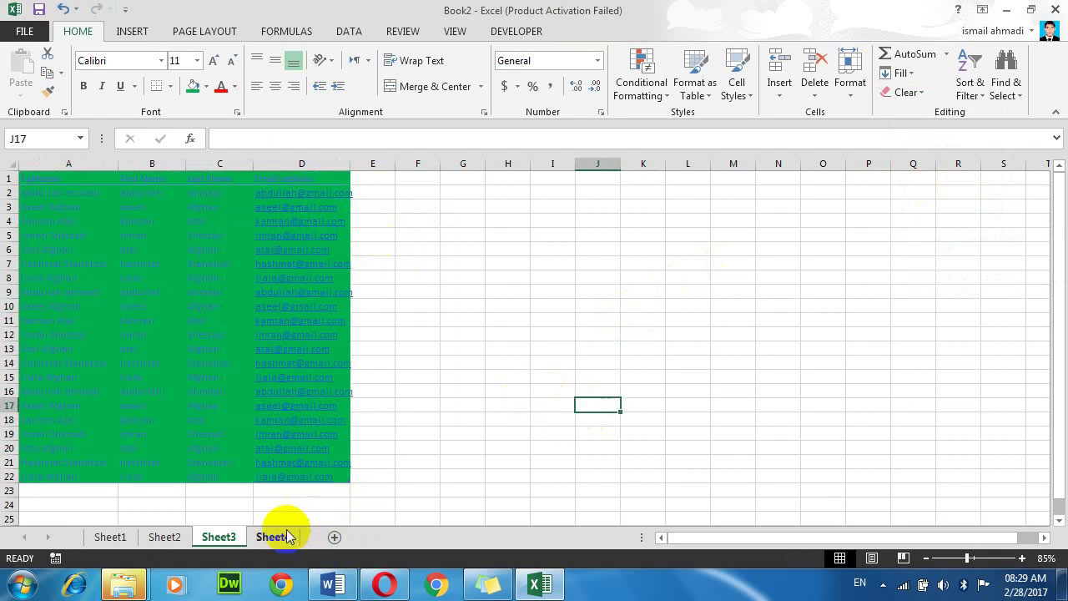
# On Sheet4, enter 'my table' in cell F6, reselect F6 and show the Insert tab
pyautogui.click(272, 537)
pyautogui.click(520, 324)
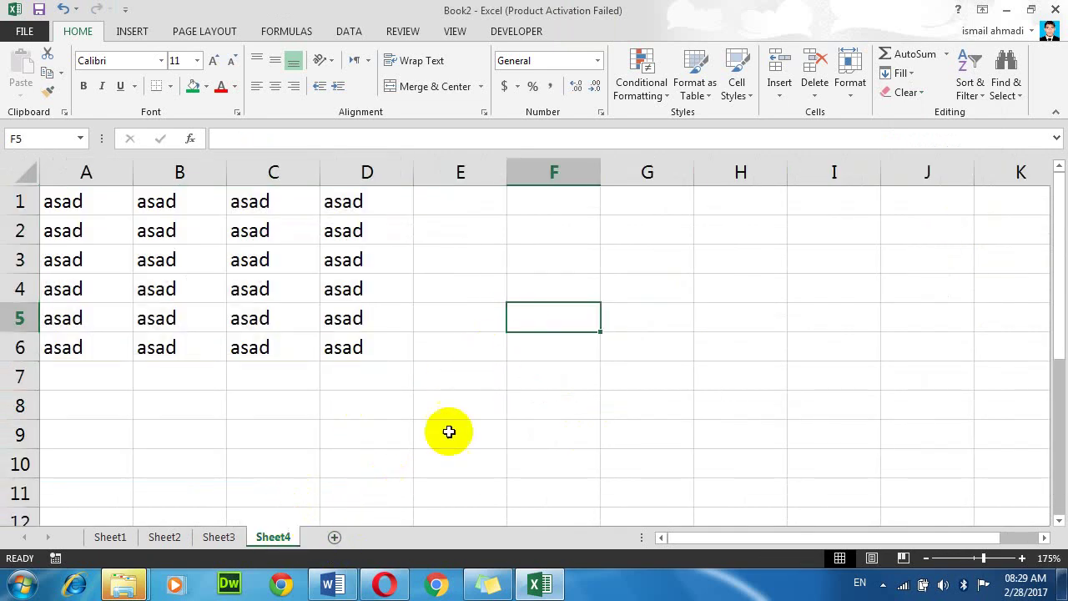
pyautogui.click(552, 343)
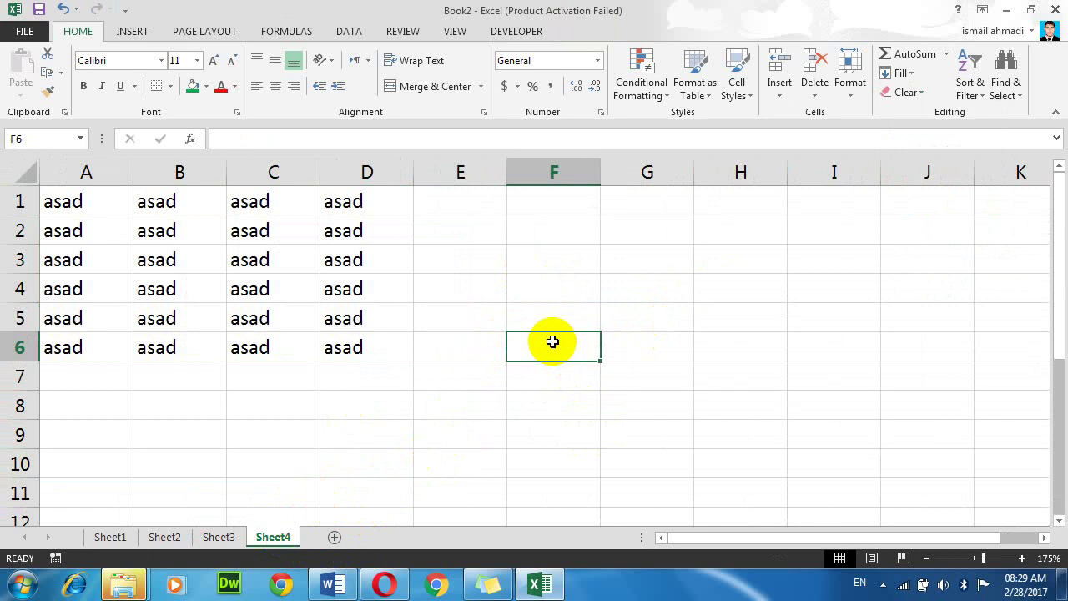
pyautogui.write('my t')
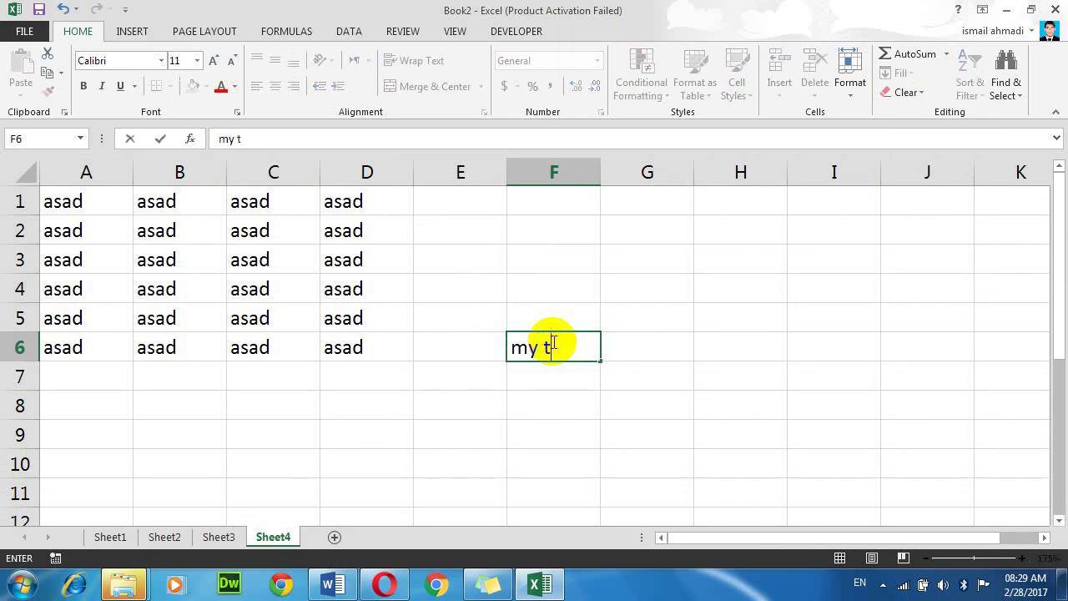
pyautogui.write('e')
pyautogui.press('Return')
pyautogui.click(552, 343)
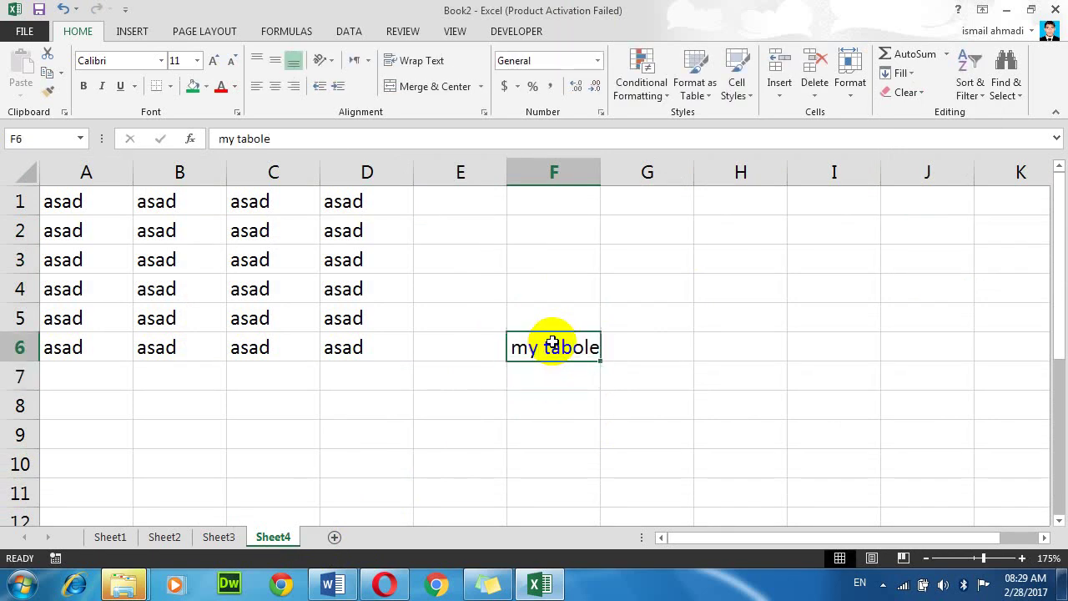
pyautogui.write('m')
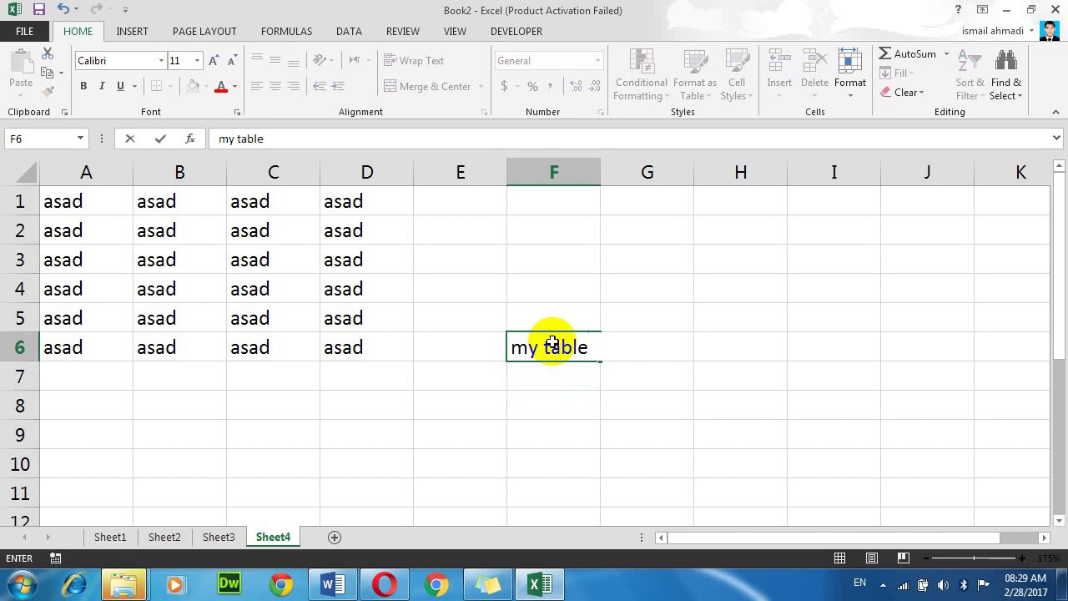
pyautogui.press('Return')
pyautogui.click(677, 342)
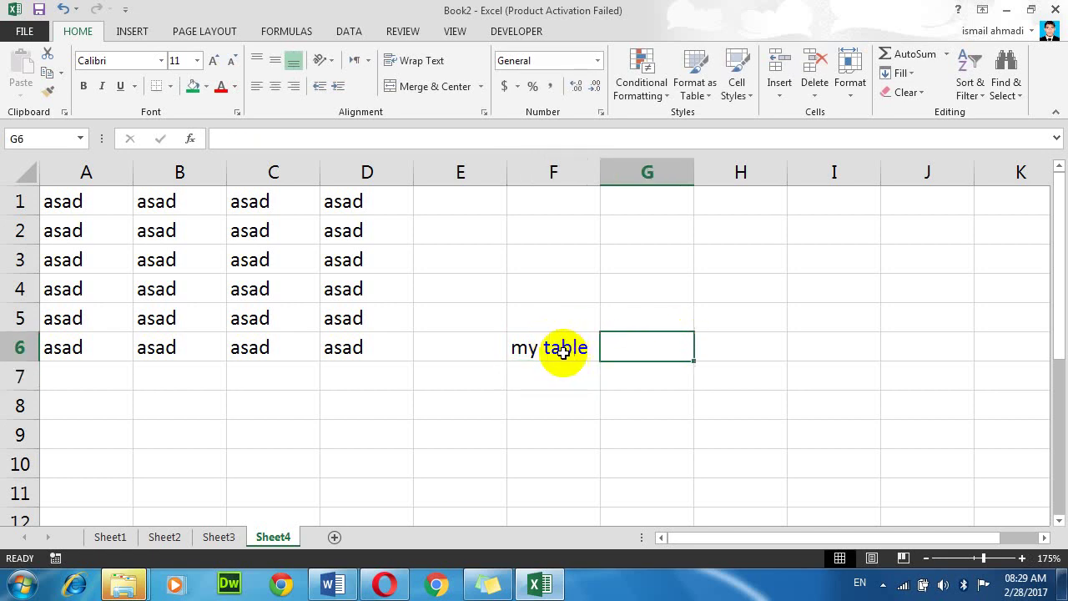
pyautogui.click(563, 349)
pyautogui.click(133, 31)
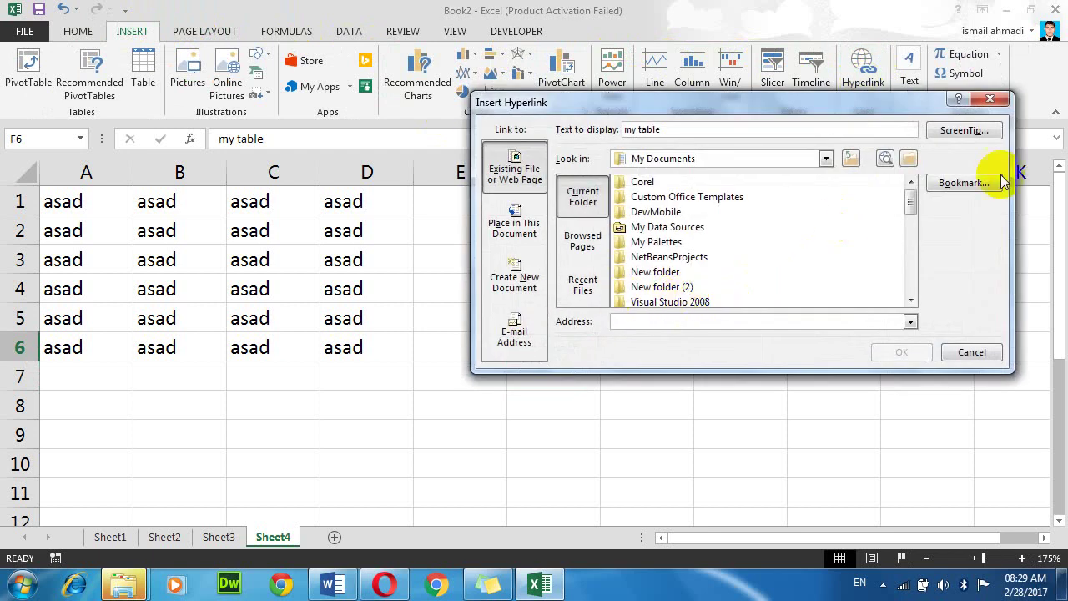
# Hyperlink F6's 'my table' to cell A1 of Sheet3
pyautogui.click(956, 183)
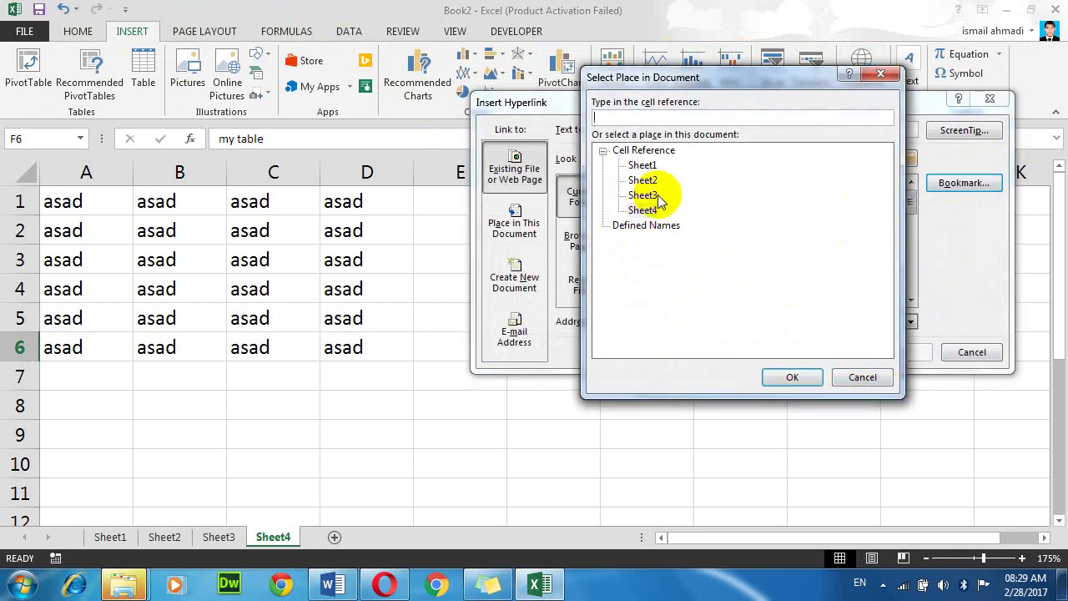
pyautogui.click(655, 195)
pyautogui.click(793, 380)
pyautogui.click(900, 352)
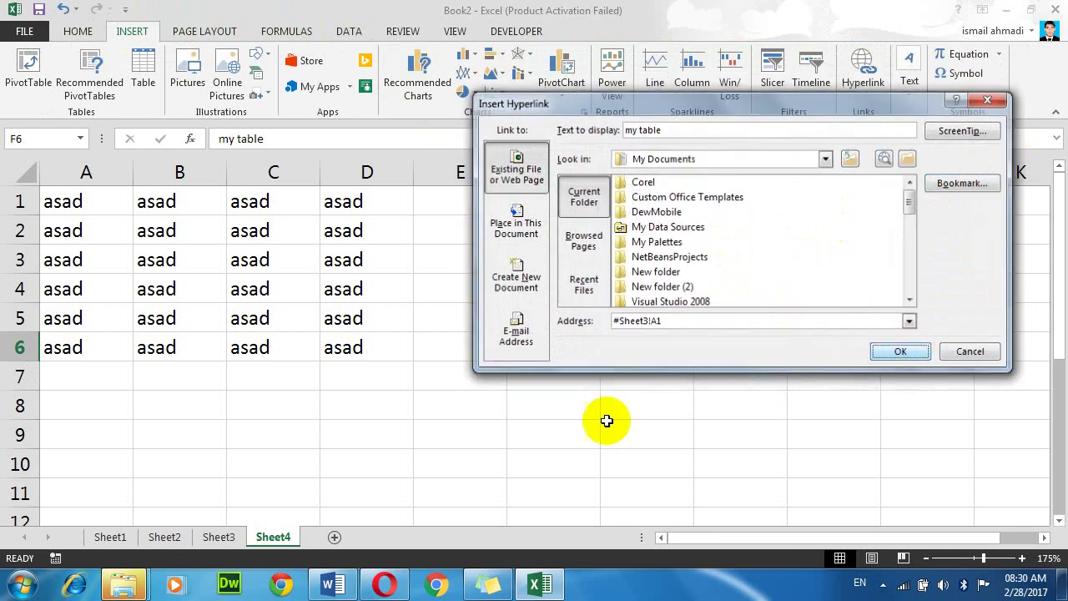
pyautogui.click(549, 421)
# Follow the 'my table' link to Sheet3 and return to Sheet4
pyautogui.click(220, 537)
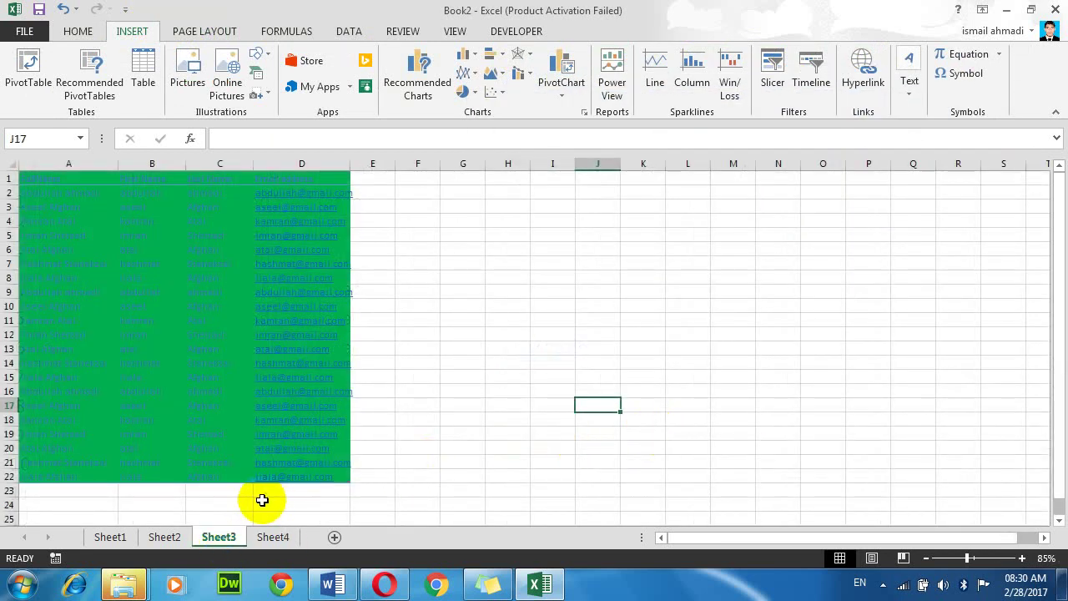
pyautogui.click(269, 537)
pyautogui.click(551, 350)
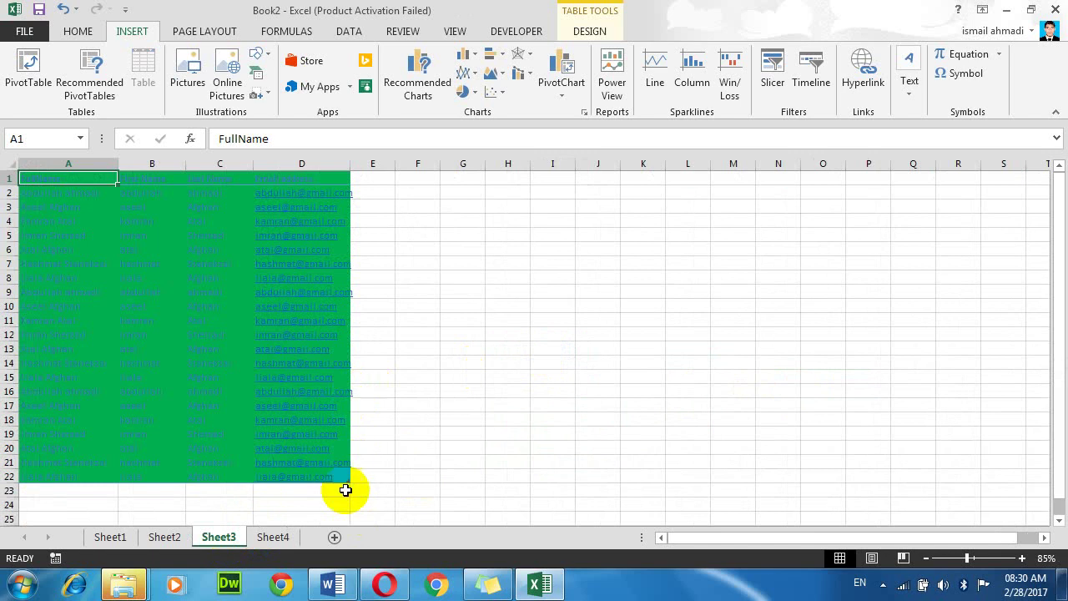
pyautogui.click(273, 536)
# Give the 'my table' cell F6 a green fill
pyautogui.click(785, 419)
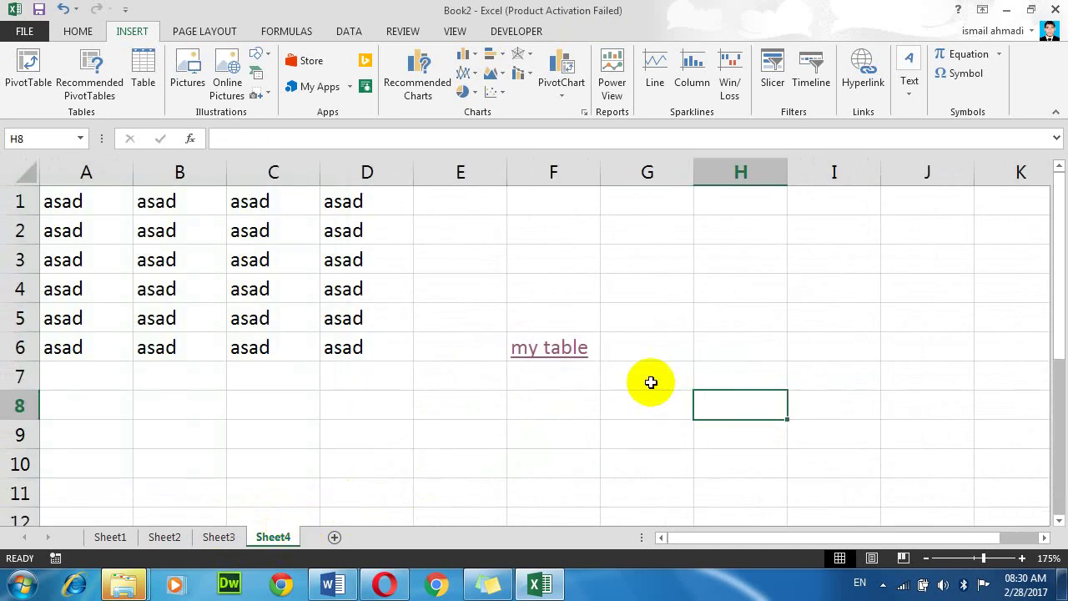
pyautogui.click(584, 344)
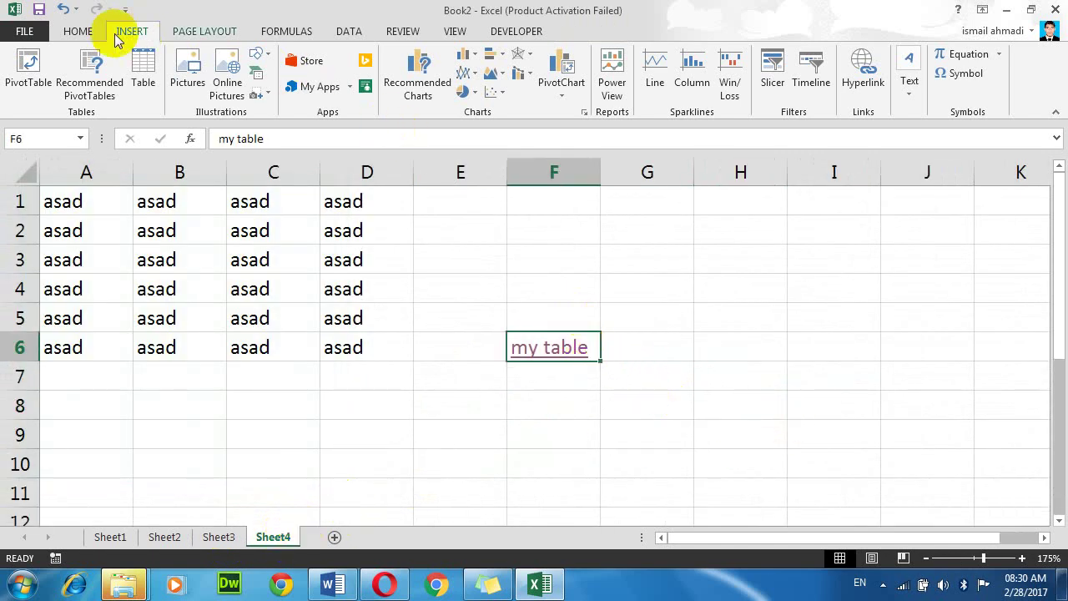
pyautogui.click(78, 30)
pyautogui.click(191, 87)
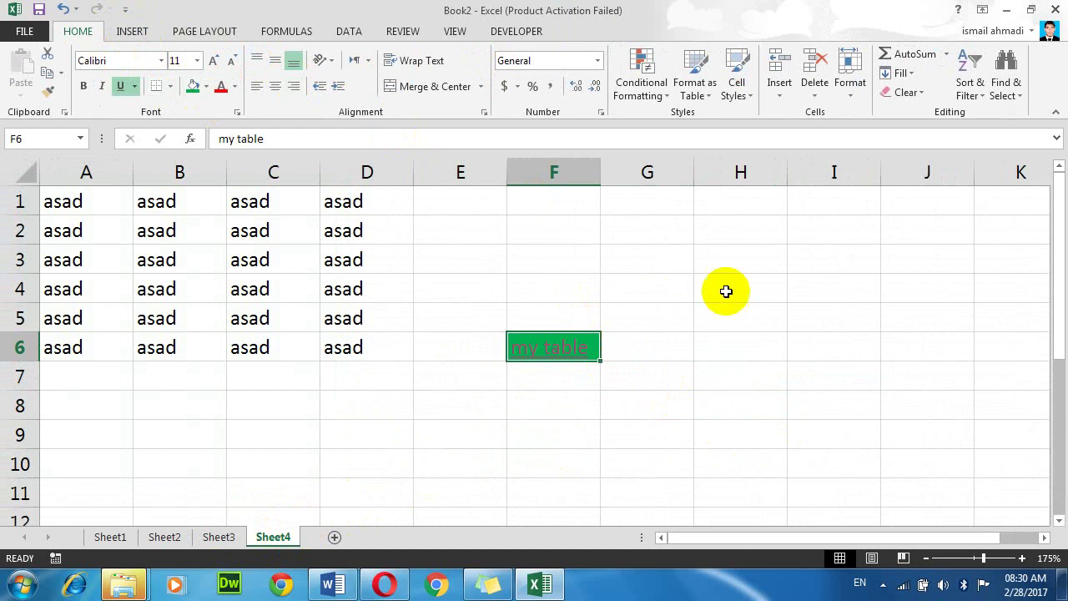
pyautogui.click(749, 293)
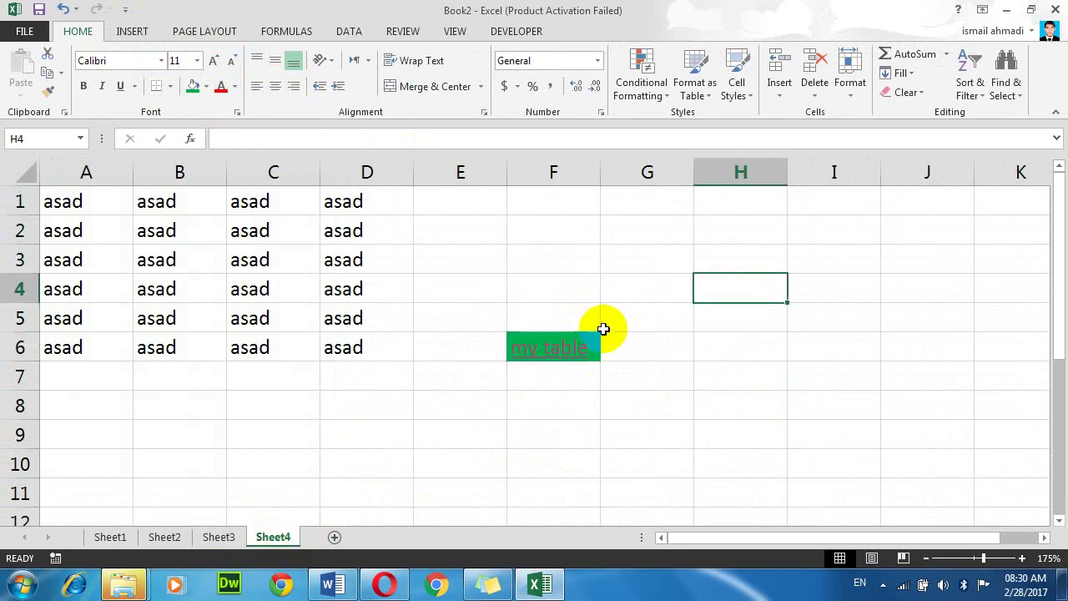
# Apply Clear Hyperlinks to F6 and check the cell's text
pyautogui.click(591, 336)
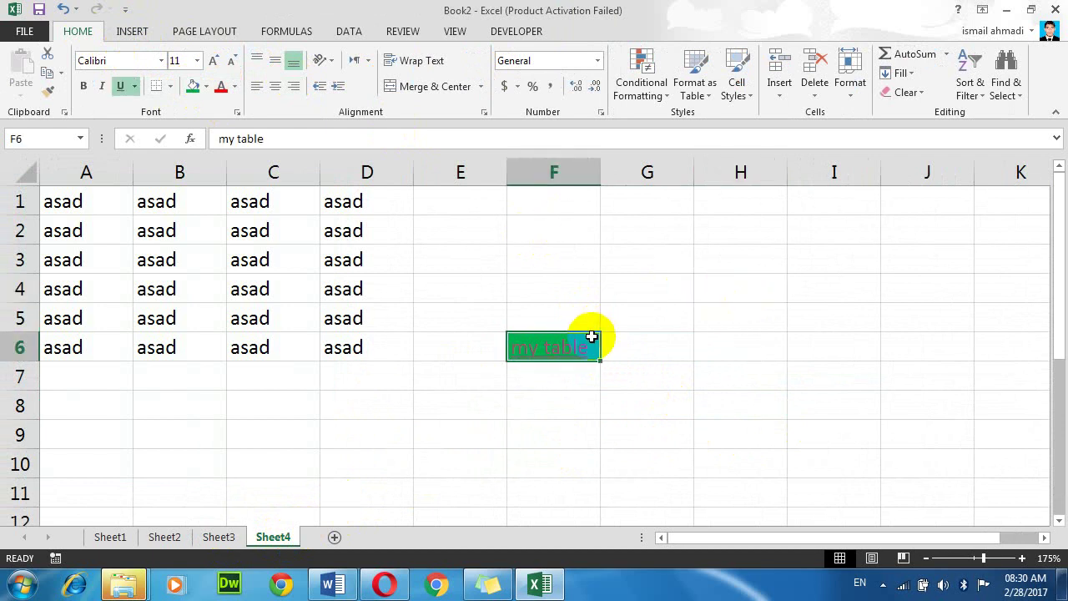
pyautogui.click(915, 101)
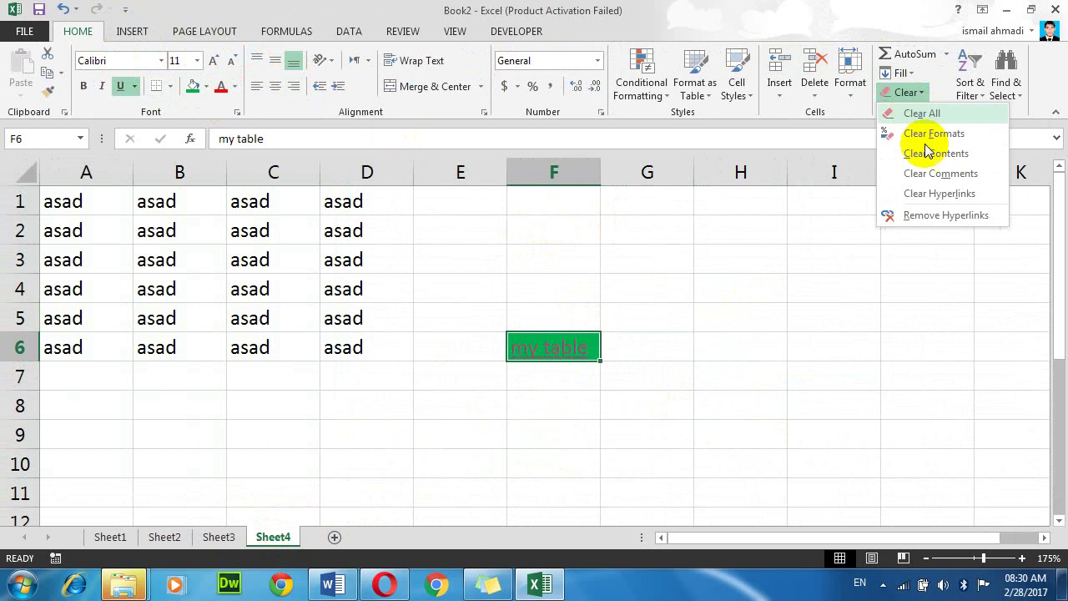
pyautogui.click(935, 192)
pyautogui.click(804, 374)
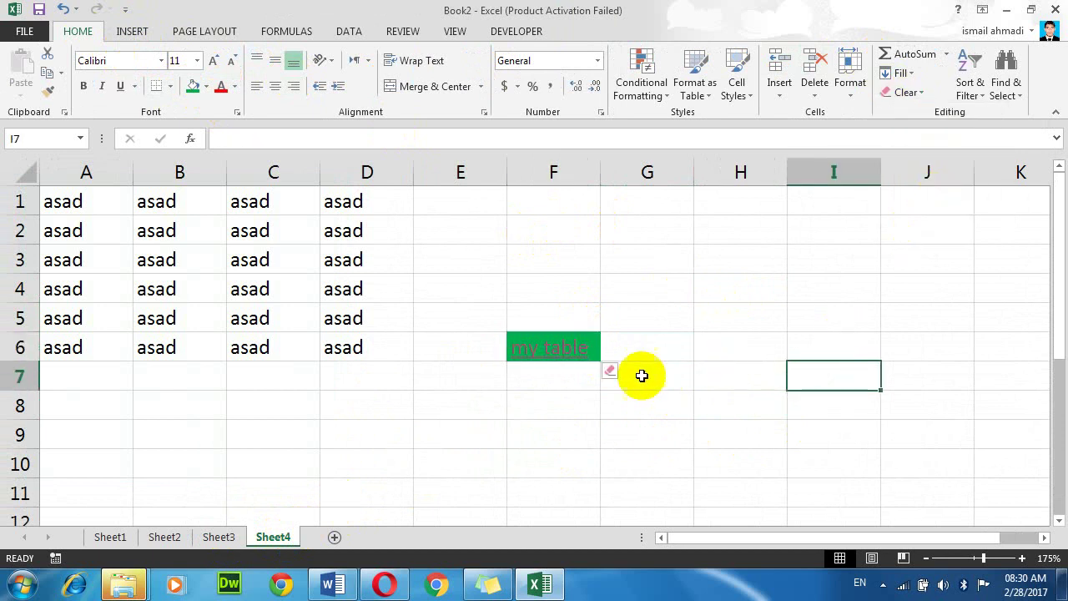
pyautogui.doubleClick(544, 351)
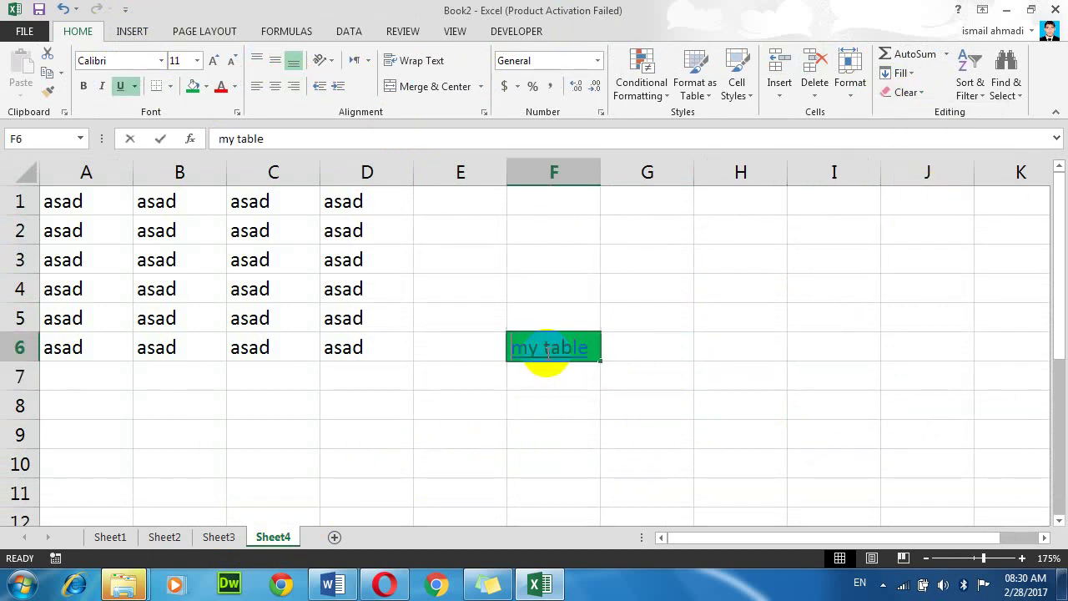
pyautogui.click(740, 342)
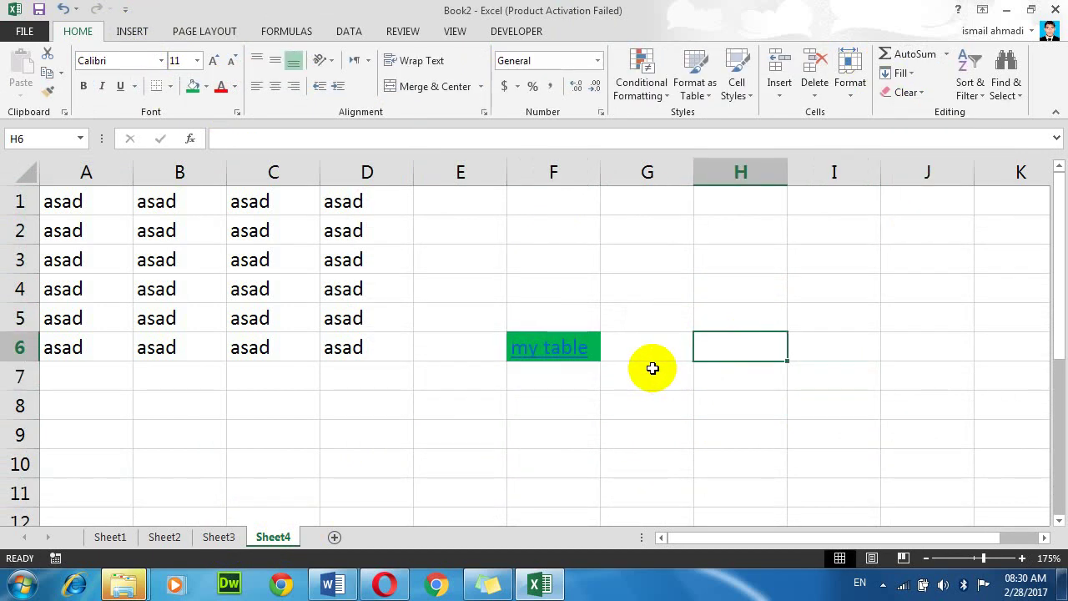
pyautogui.press('Left')
pyautogui.press('Left')
# Apply Remove Hyperlinks to F6, leaving plain black 'my table' text
pyautogui.click(908, 92)
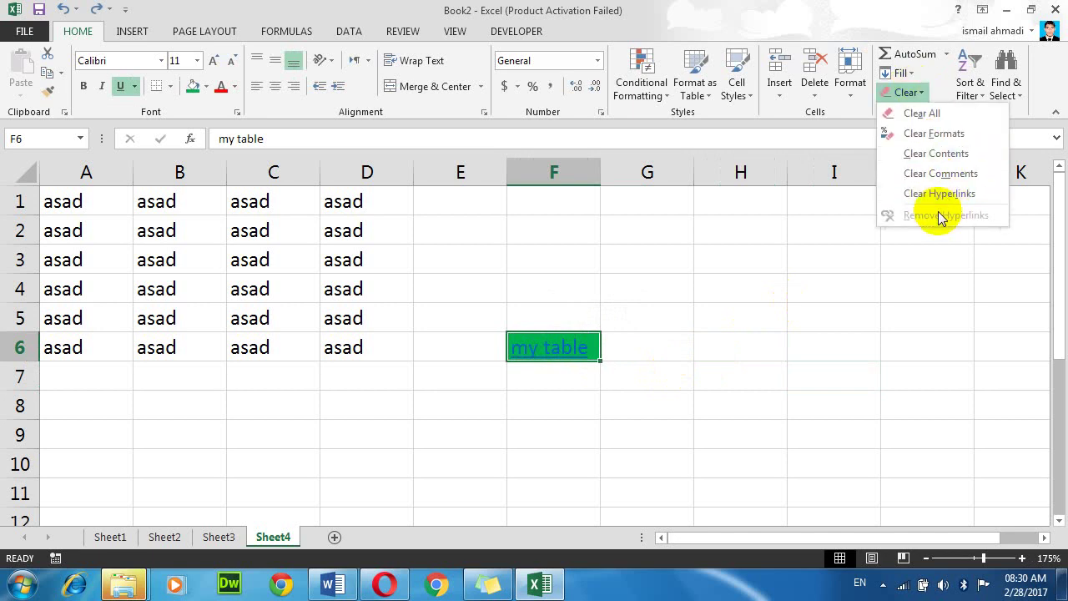
pyautogui.click(727, 353)
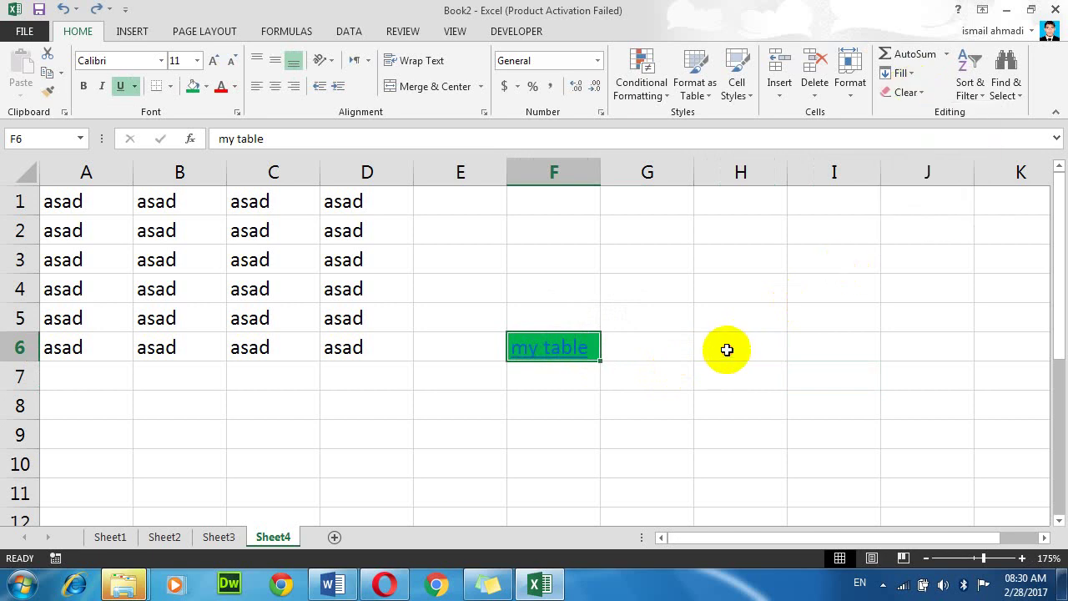
pyautogui.click(728, 367)
pyautogui.click(644, 357)
pyautogui.press('Left')
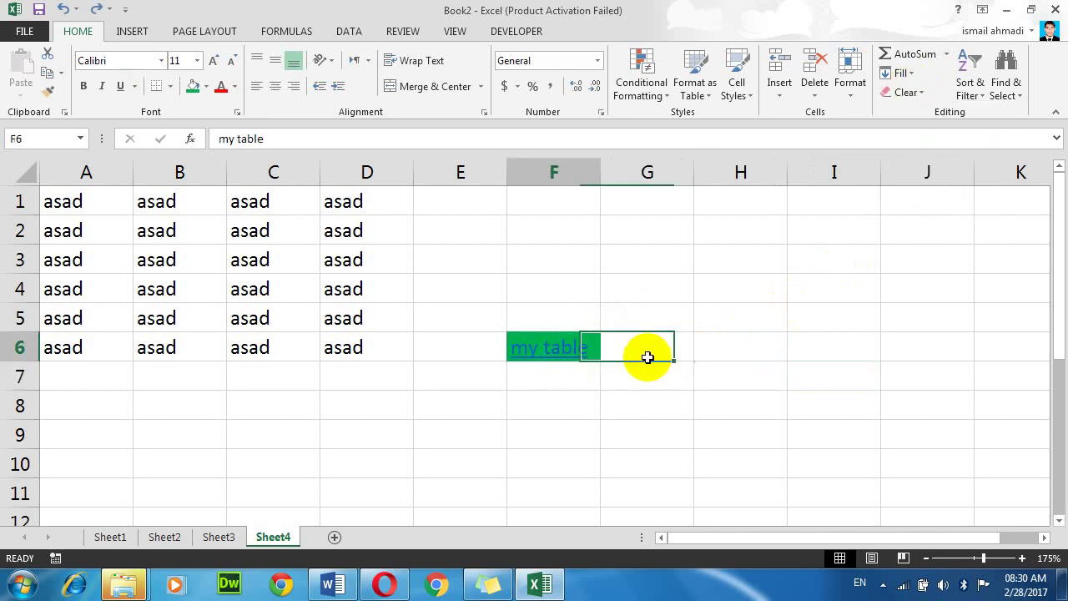
pyautogui.click(908, 92)
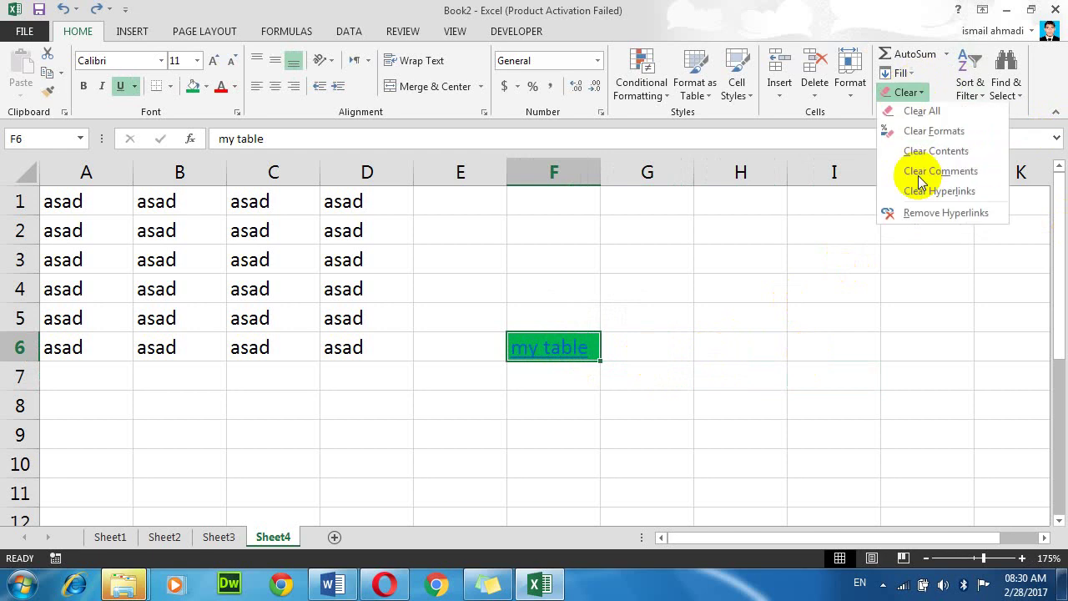
pyautogui.click(931, 216)
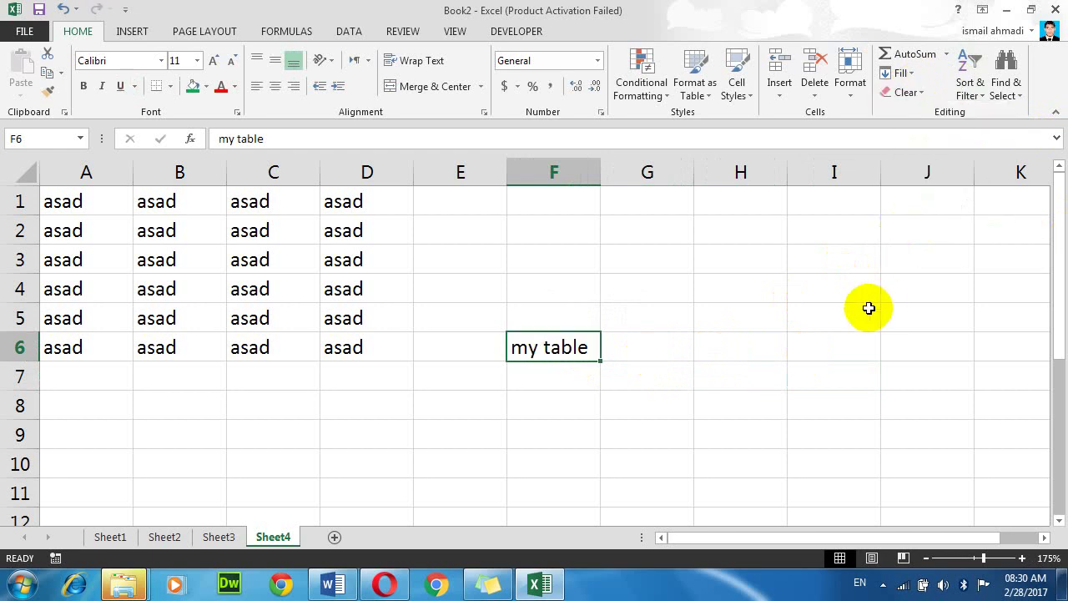
# Restore the 'my table' hyperlink in F6 using undo and redo
pyautogui.click(841, 317)
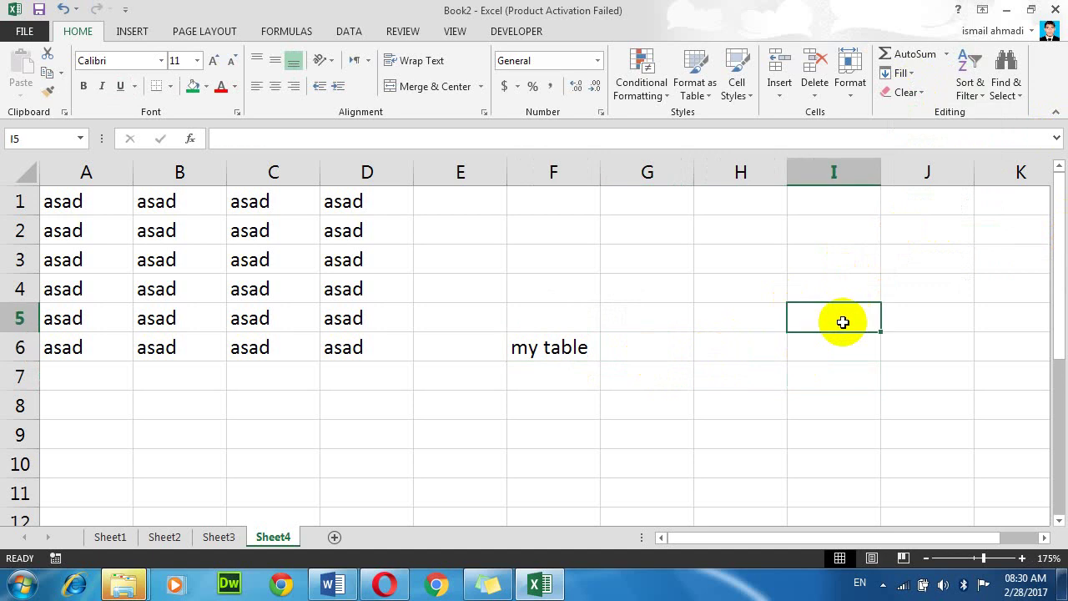
pyautogui.hotkey('ctrl', 'z')
pyautogui.hotkey('ctrl', 'y')
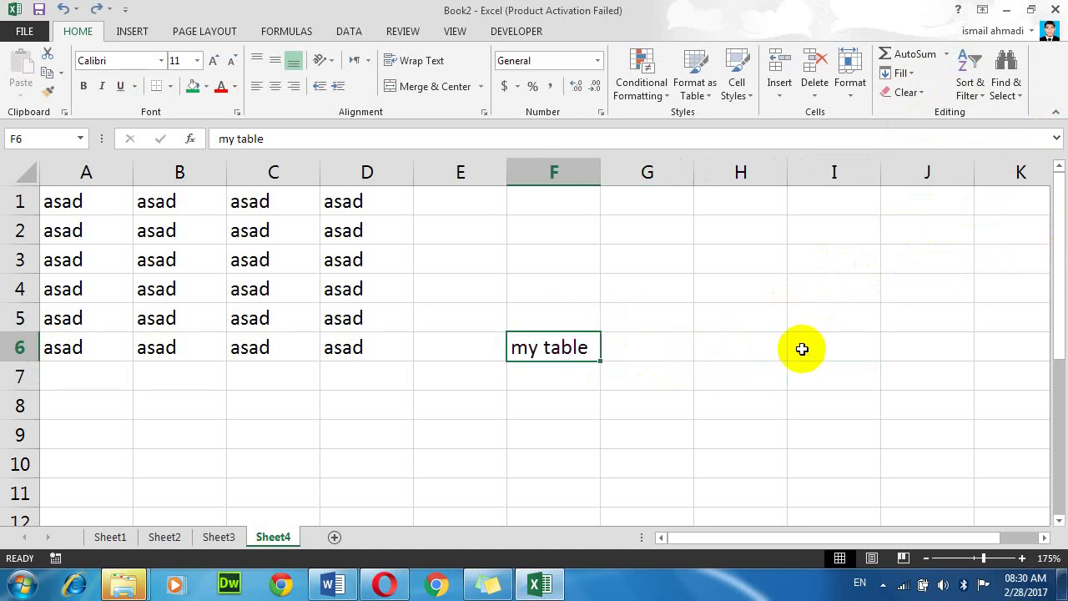
pyautogui.hotkey('ctrl', 'z')
pyautogui.hotkey('ctrl', 'y')
pyautogui.hotkey('ctrl', 'y')
pyautogui.click(744, 342)
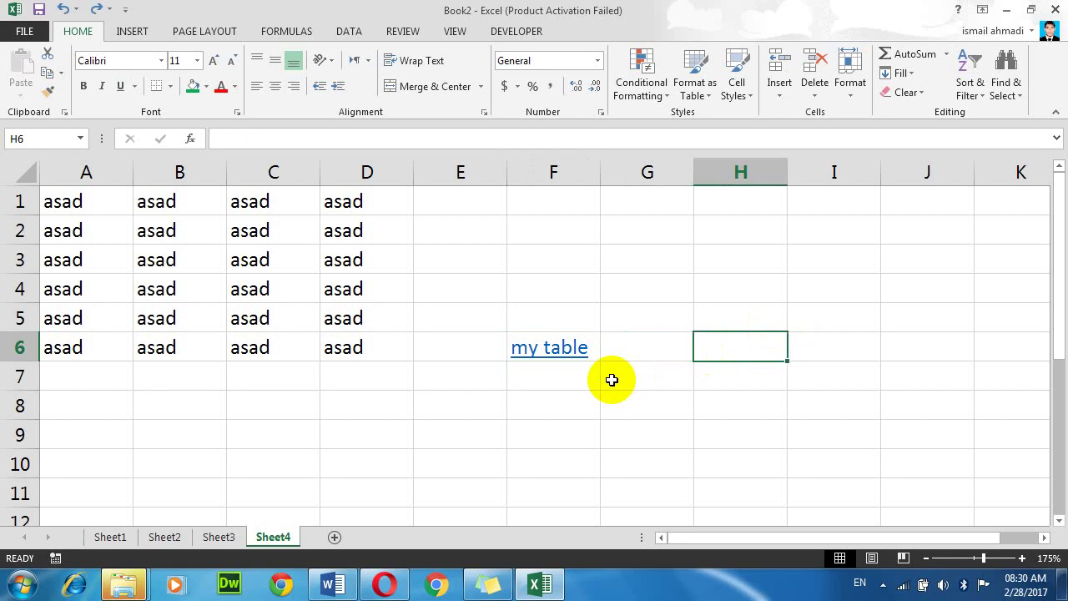
pyautogui.press('Left')
pyautogui.press('Left')
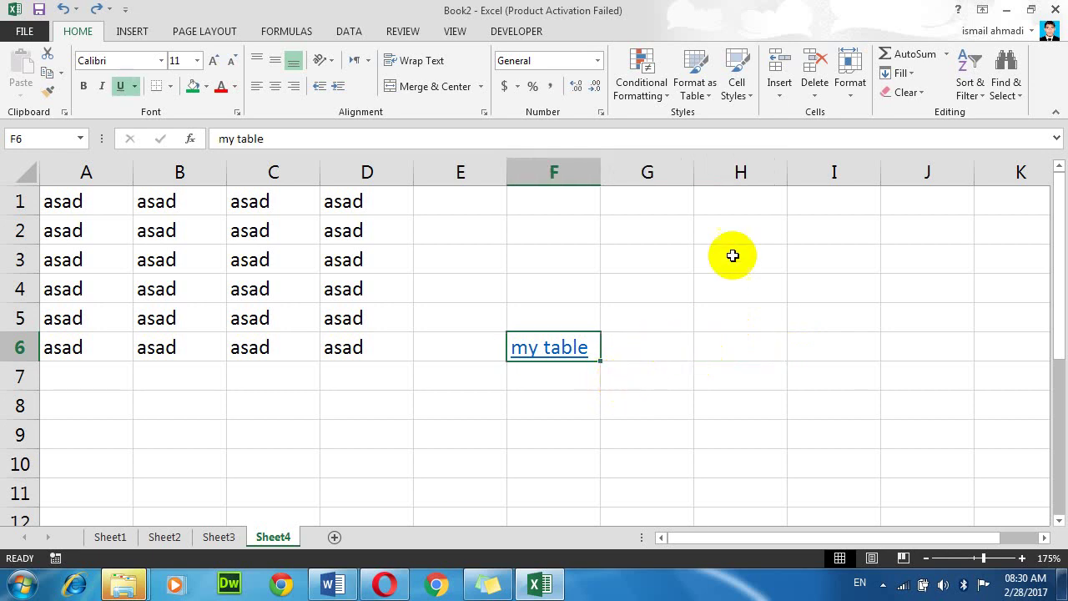
# Apply Clear Hyperlinks, then Remove Hyperlinks to F6 to make it plain text
pyautogui.click(907, 91)
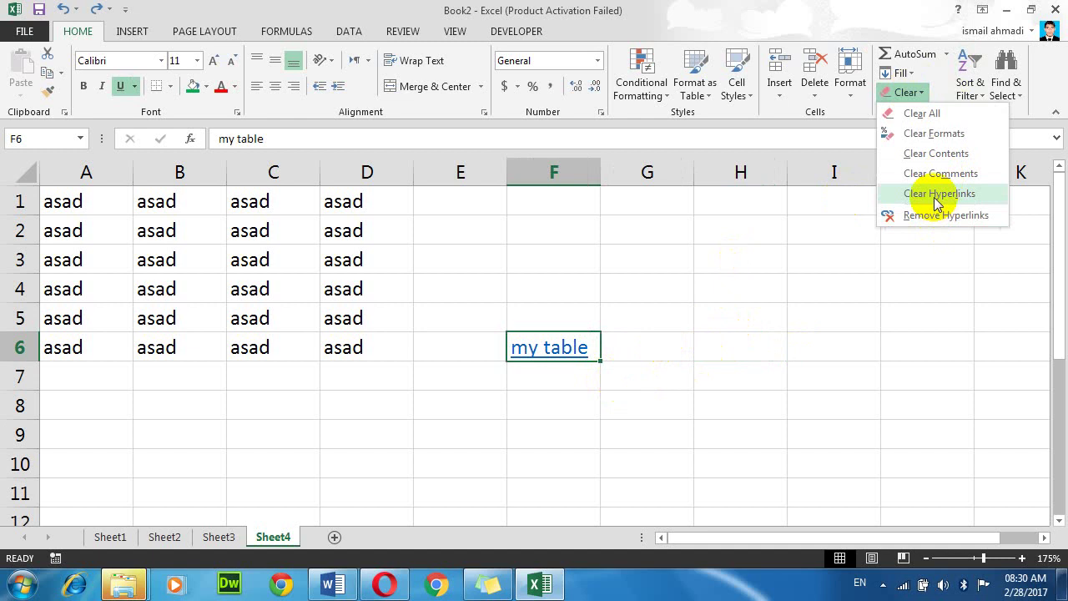
pyautogui.click(936, 194)
pyautogui.click(797, 405)
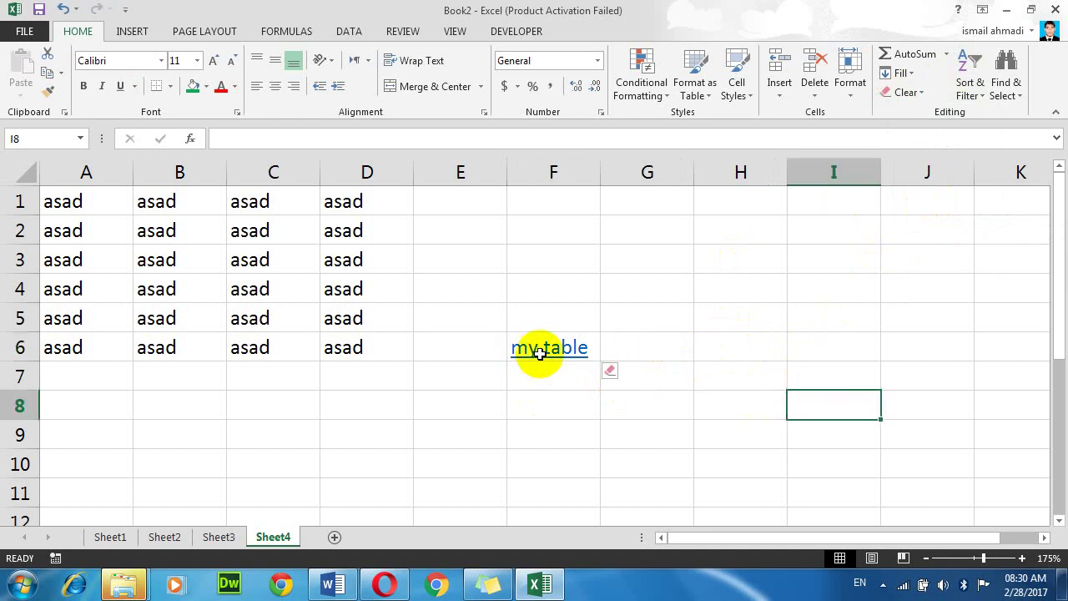
pyautogui.click(540, 354)
pyautogui.click(914, 92)
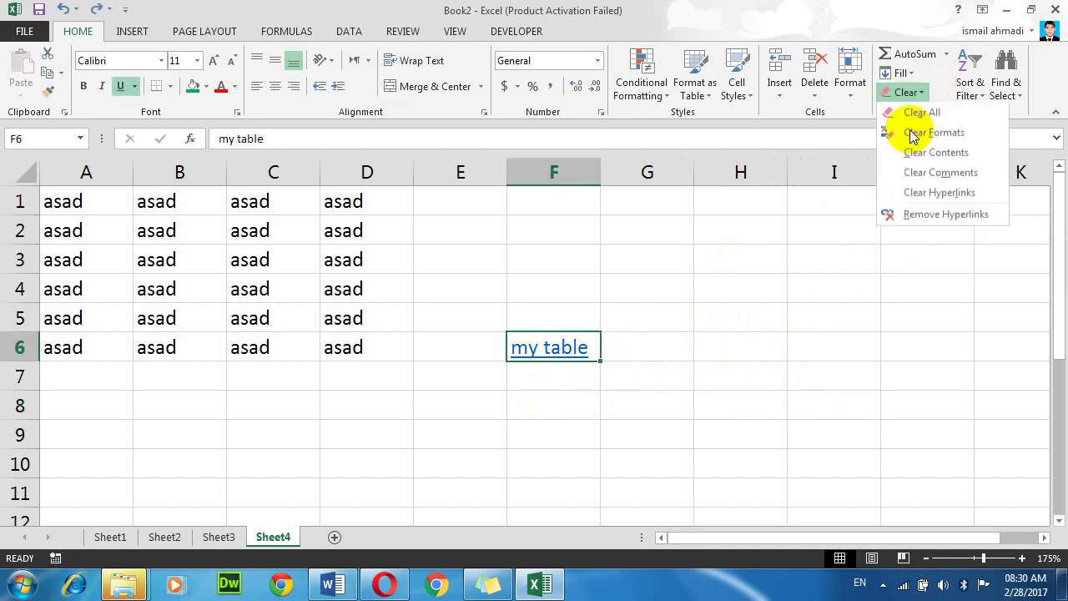
pyautogui.click(932, 217)
# Check the plain 'my table' text and close Book2 without saving
pyautogui.click(764, 347)
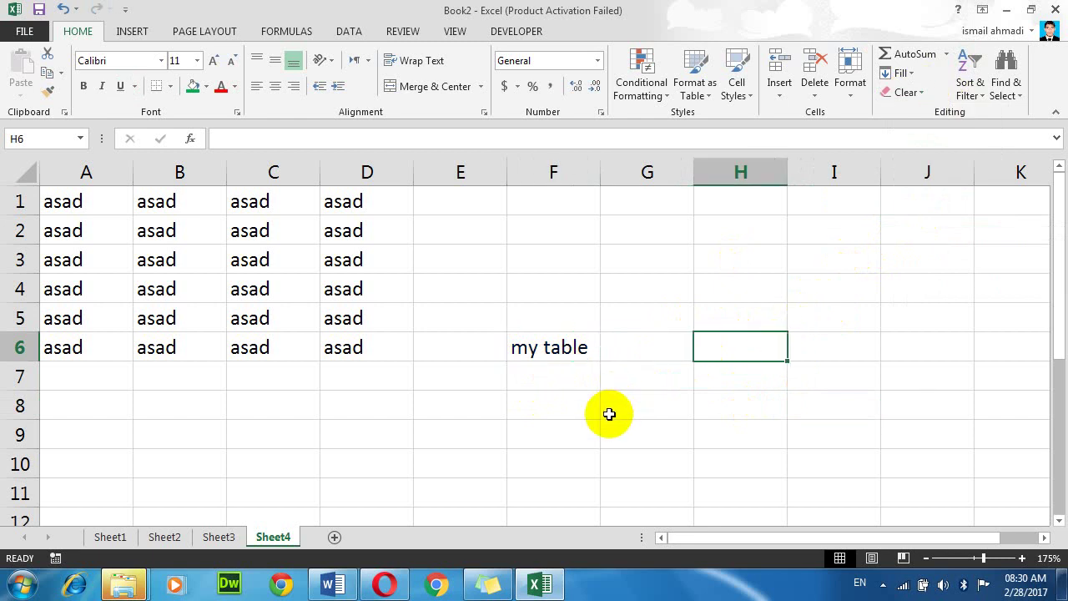
pyautogui.press('Left')
pyautogui.press('Left')
pyautogui.press('Up')
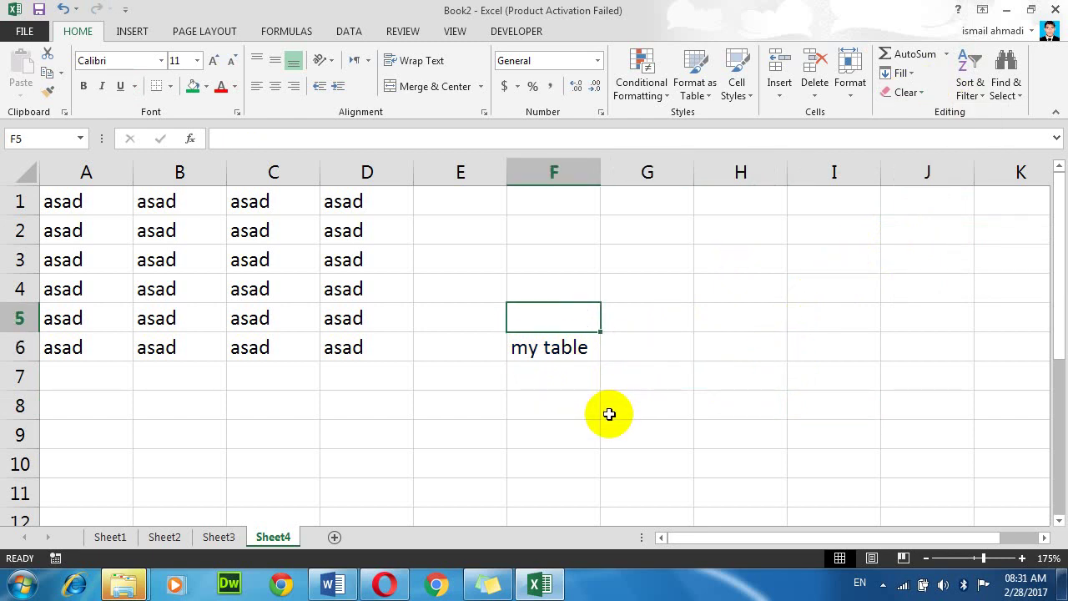
pyautogui.click(1053, 9)
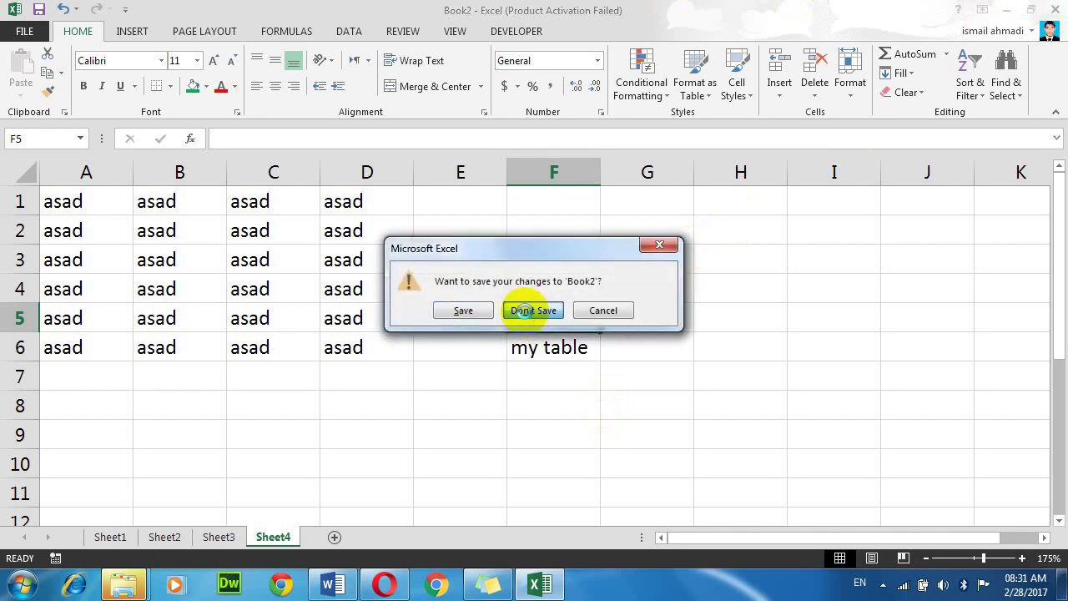